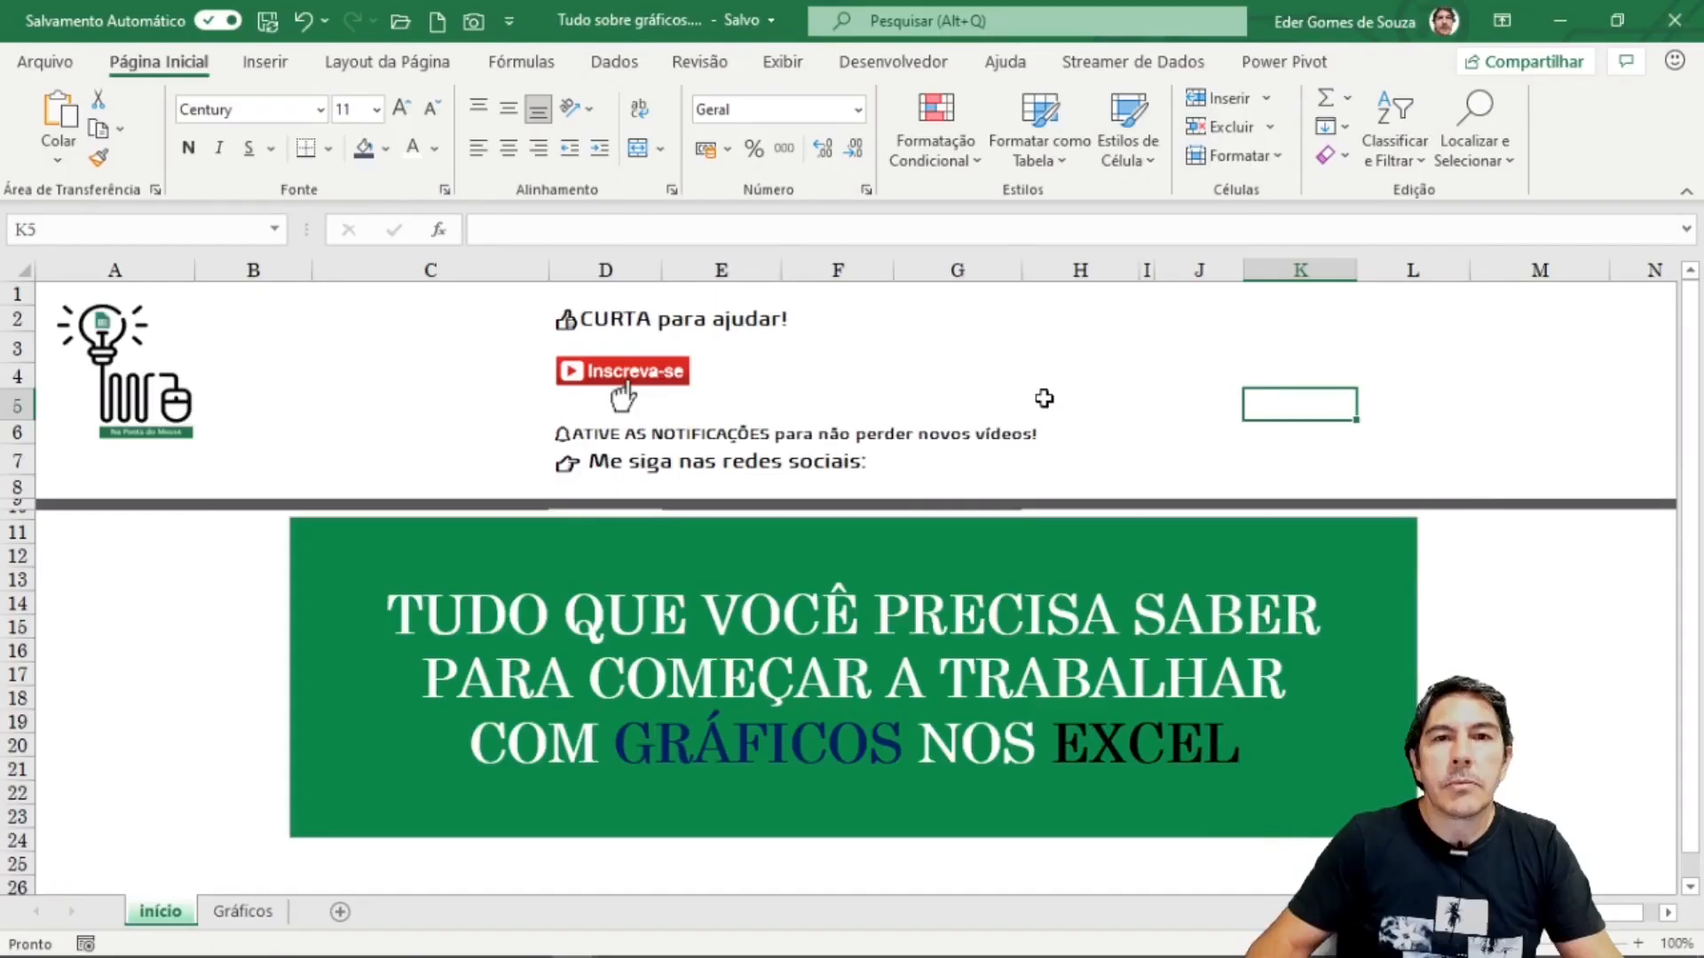
Step: On the Gráficos sheet, enter the title "controle de vendas" in cell B1 above the sales table
{"action": "left_click", "coordinate": [244, 912]}
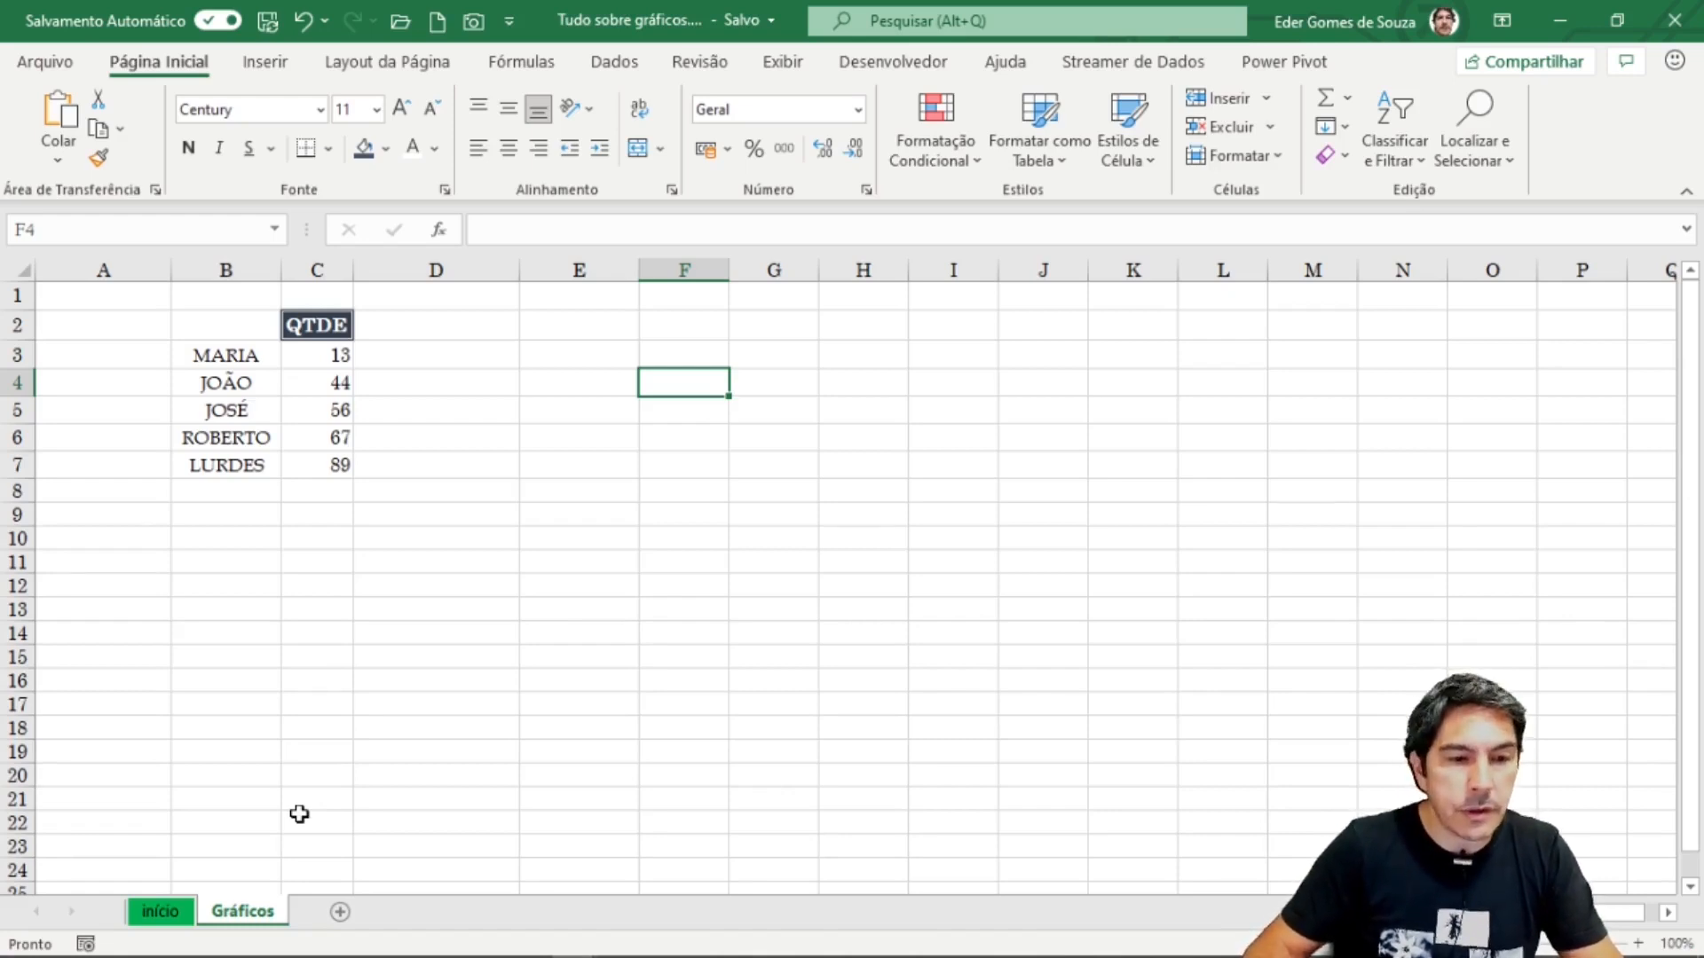
{"action": "left_click_drag", "start_coordinate": [241, 355], "coordinate": [318, 463]}
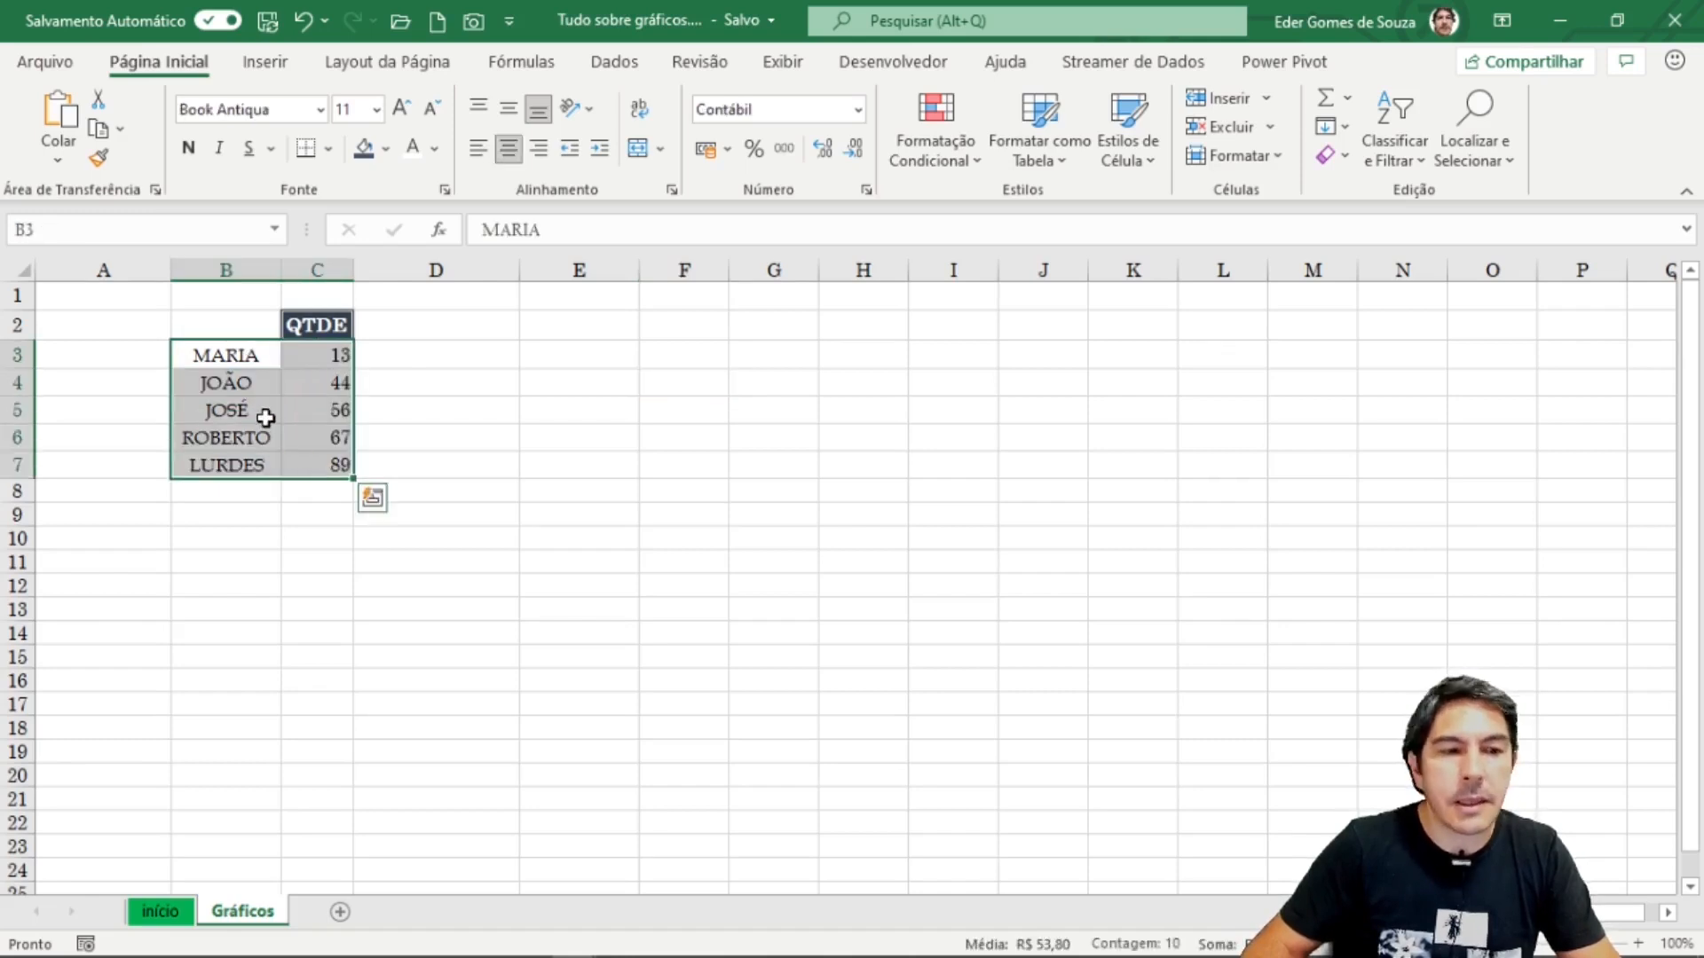
{"action": "left_click", "coordinate": [451, 408]}
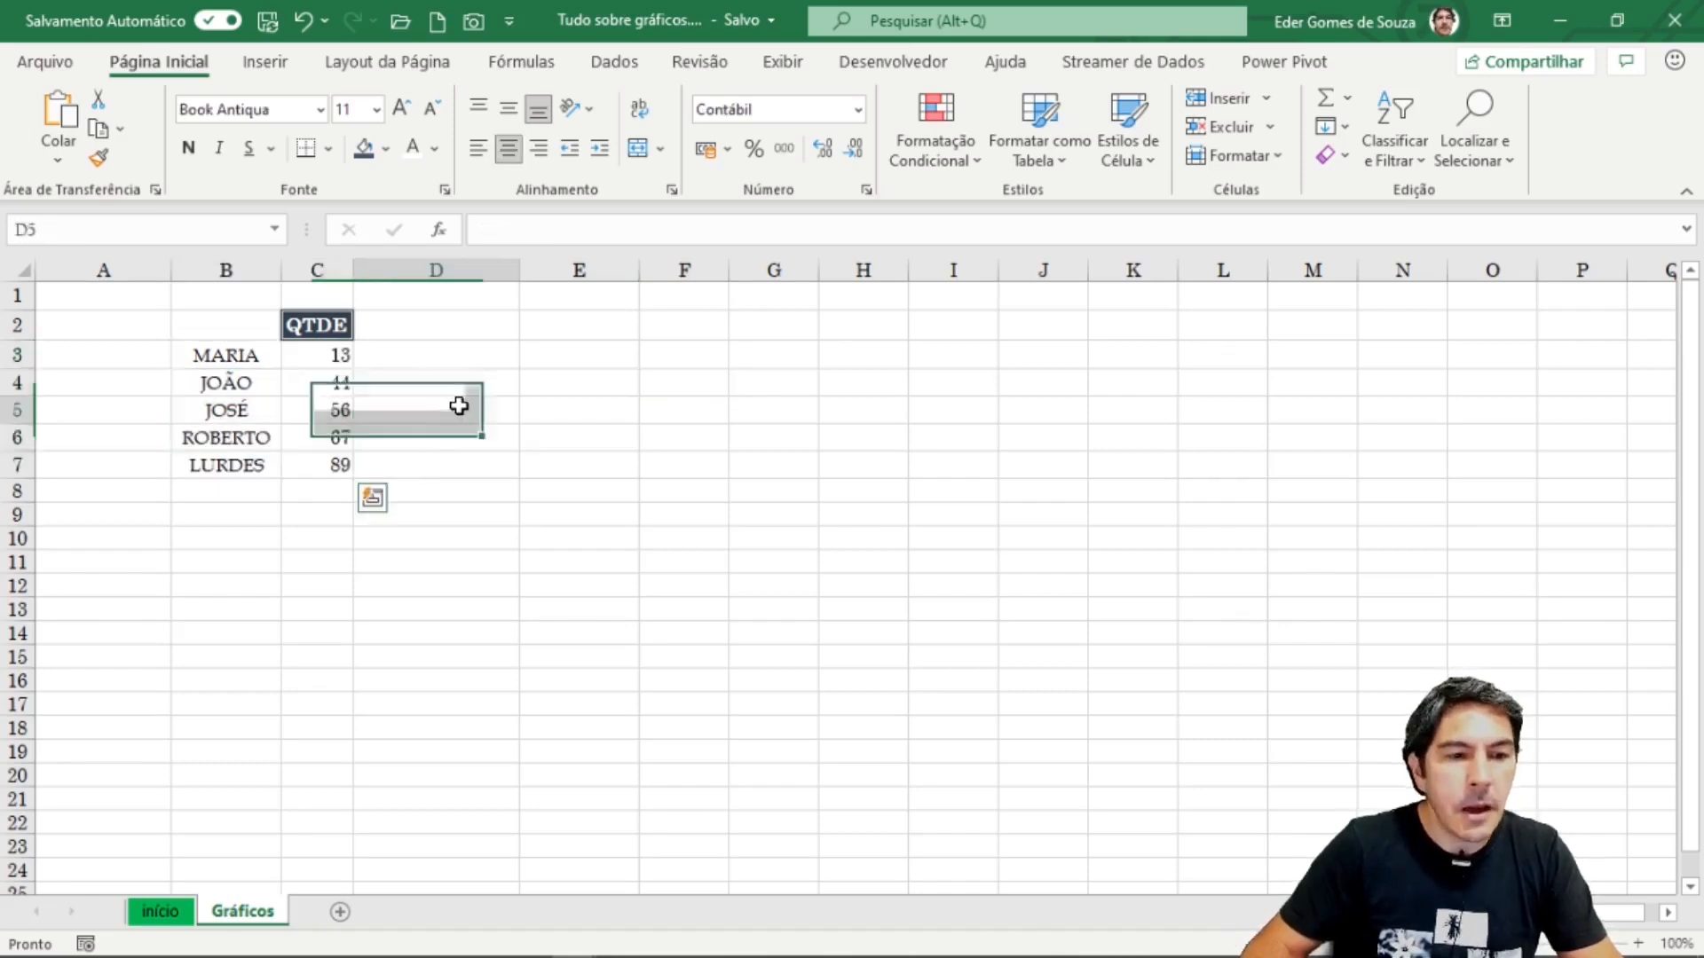
{"action": "left_click", "coordinate": [195, 293]}
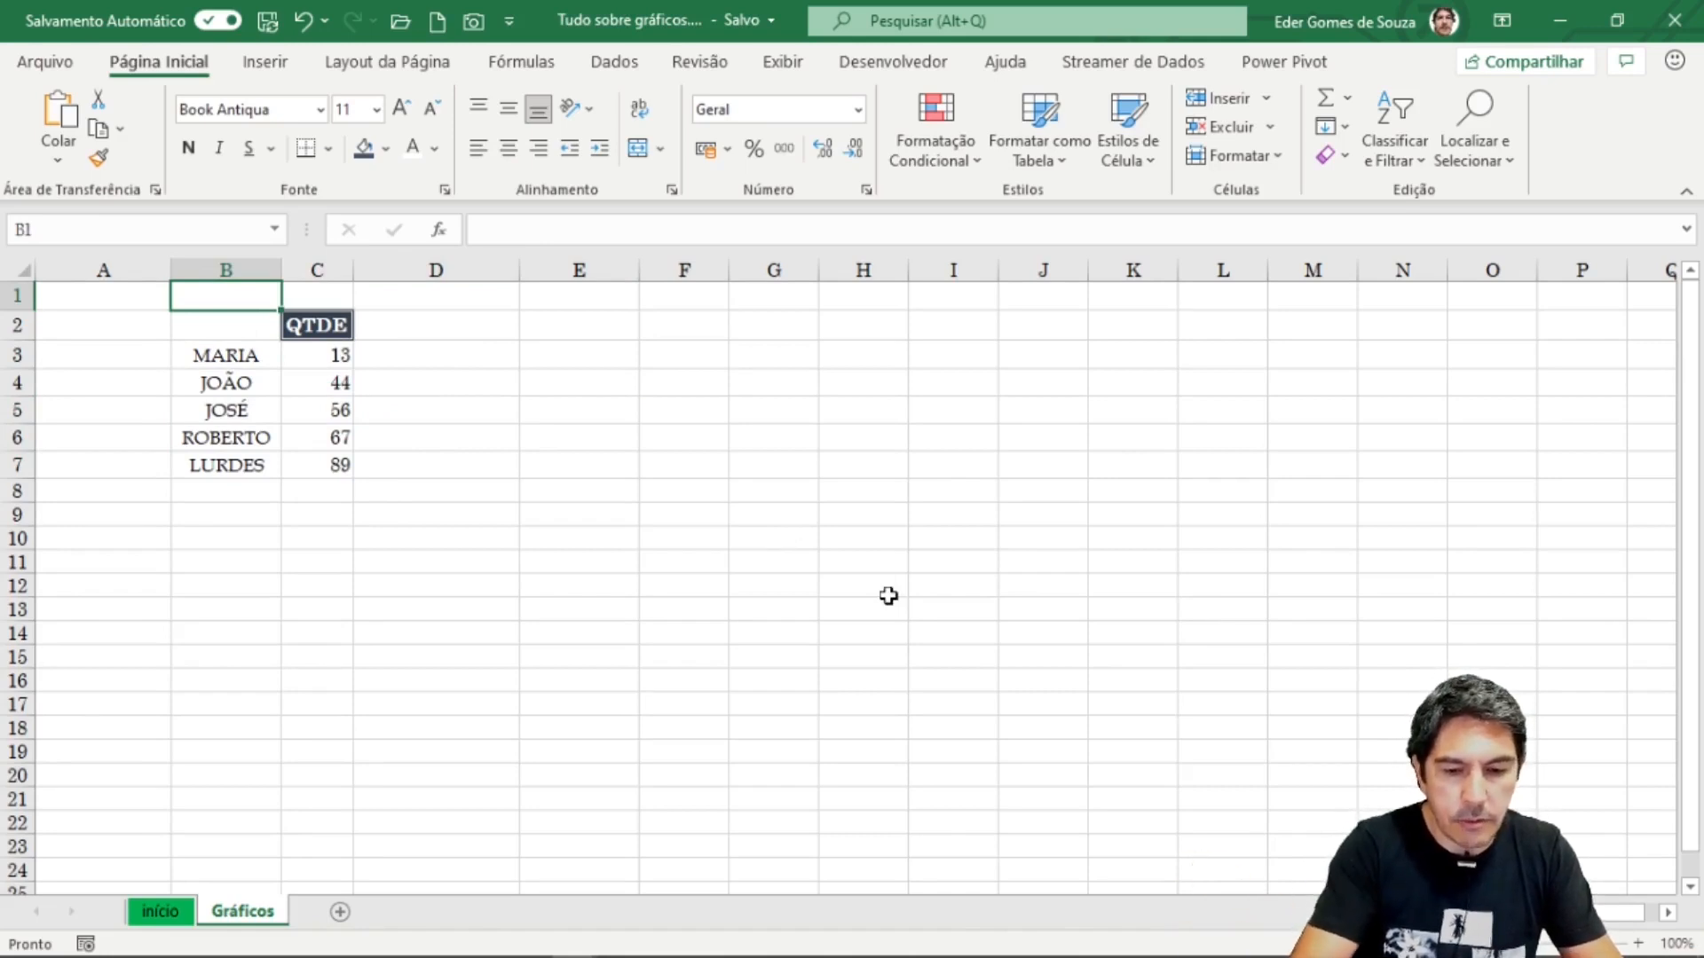
{"action": "type", "text": "controle "}
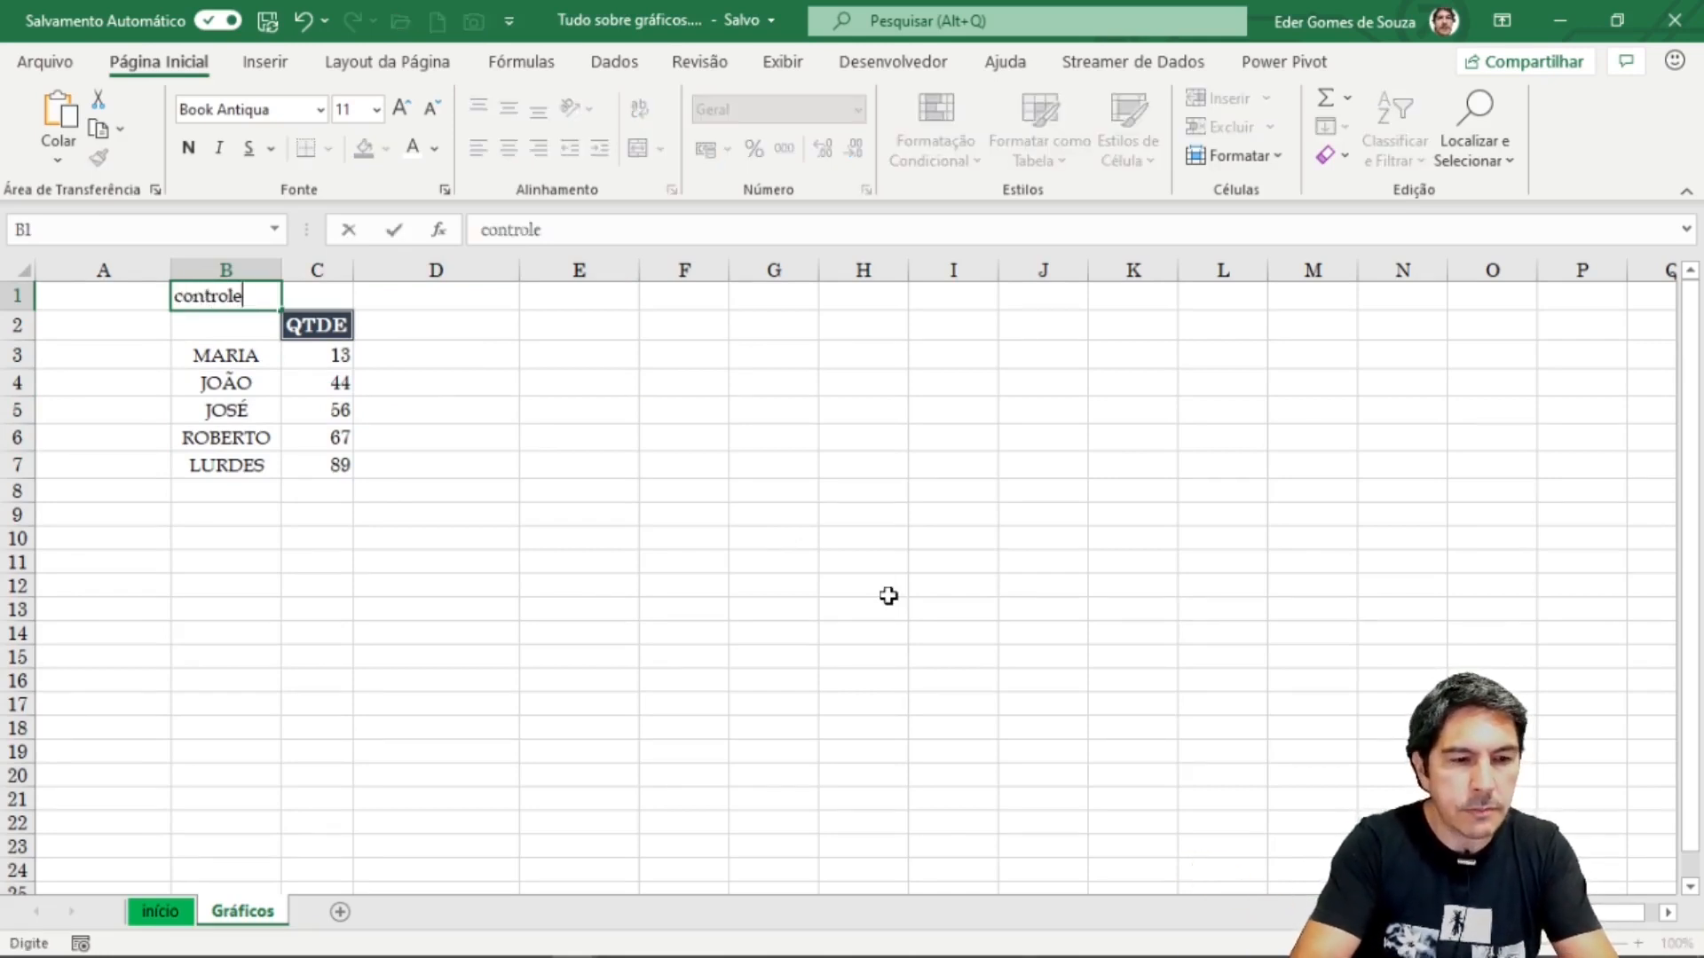
{"action": "type", "text": "de vendas"}
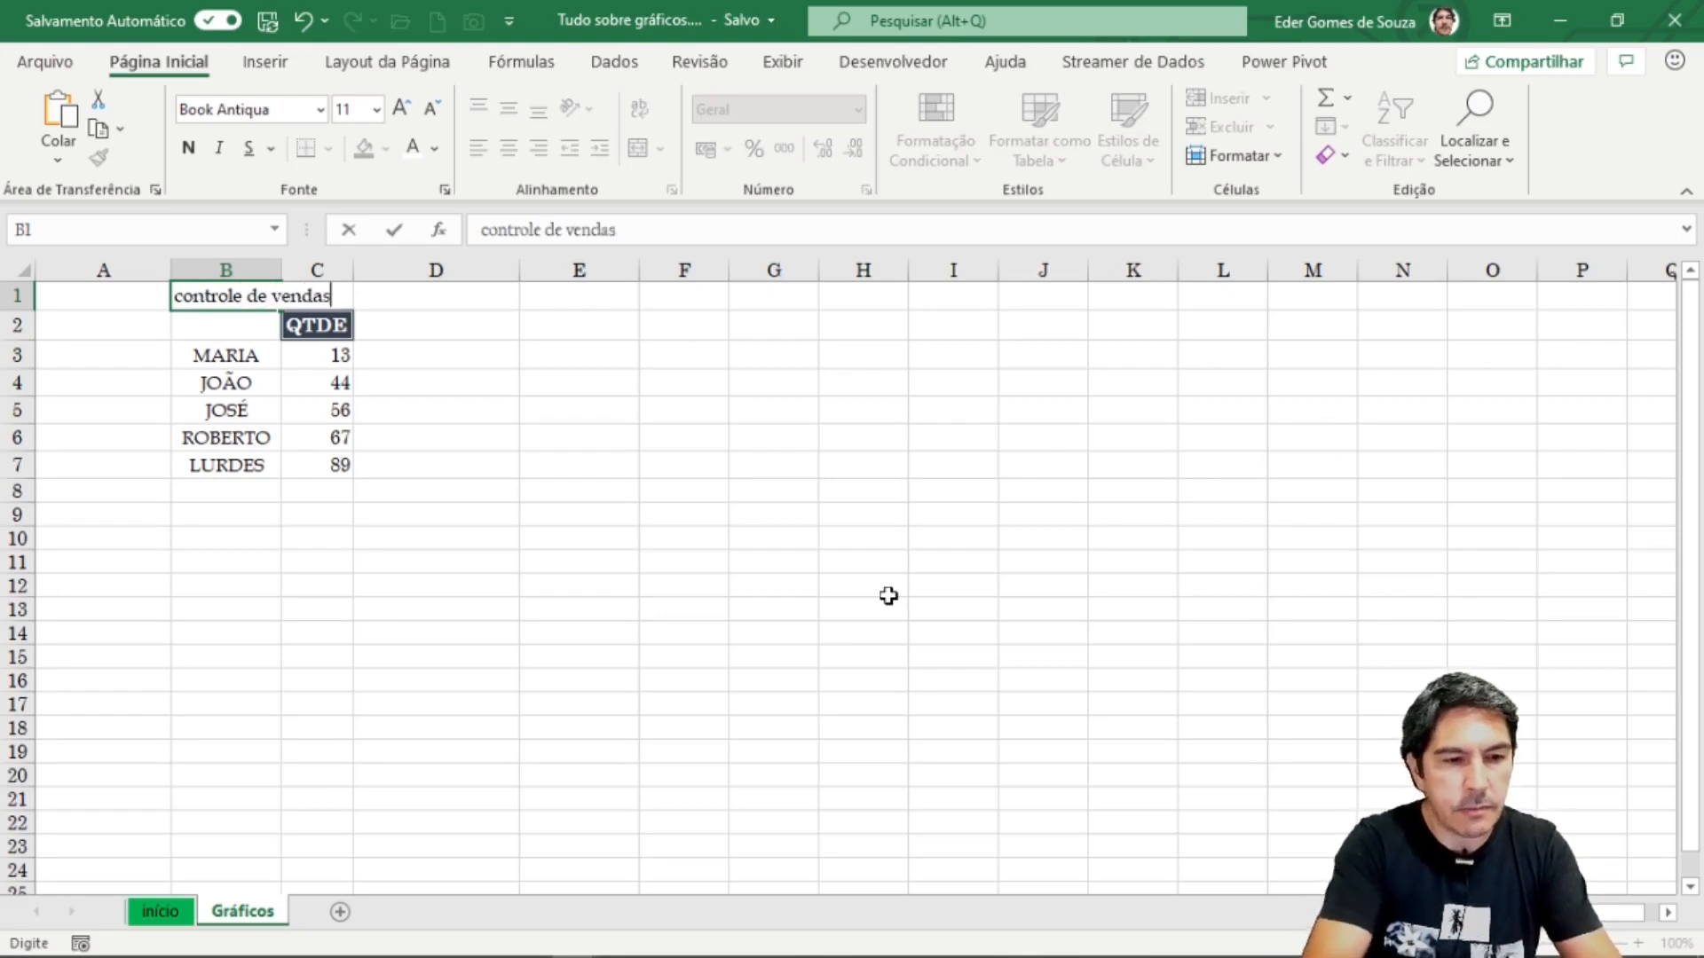
{"action": "left_click", "coordinate": [576, 408]}
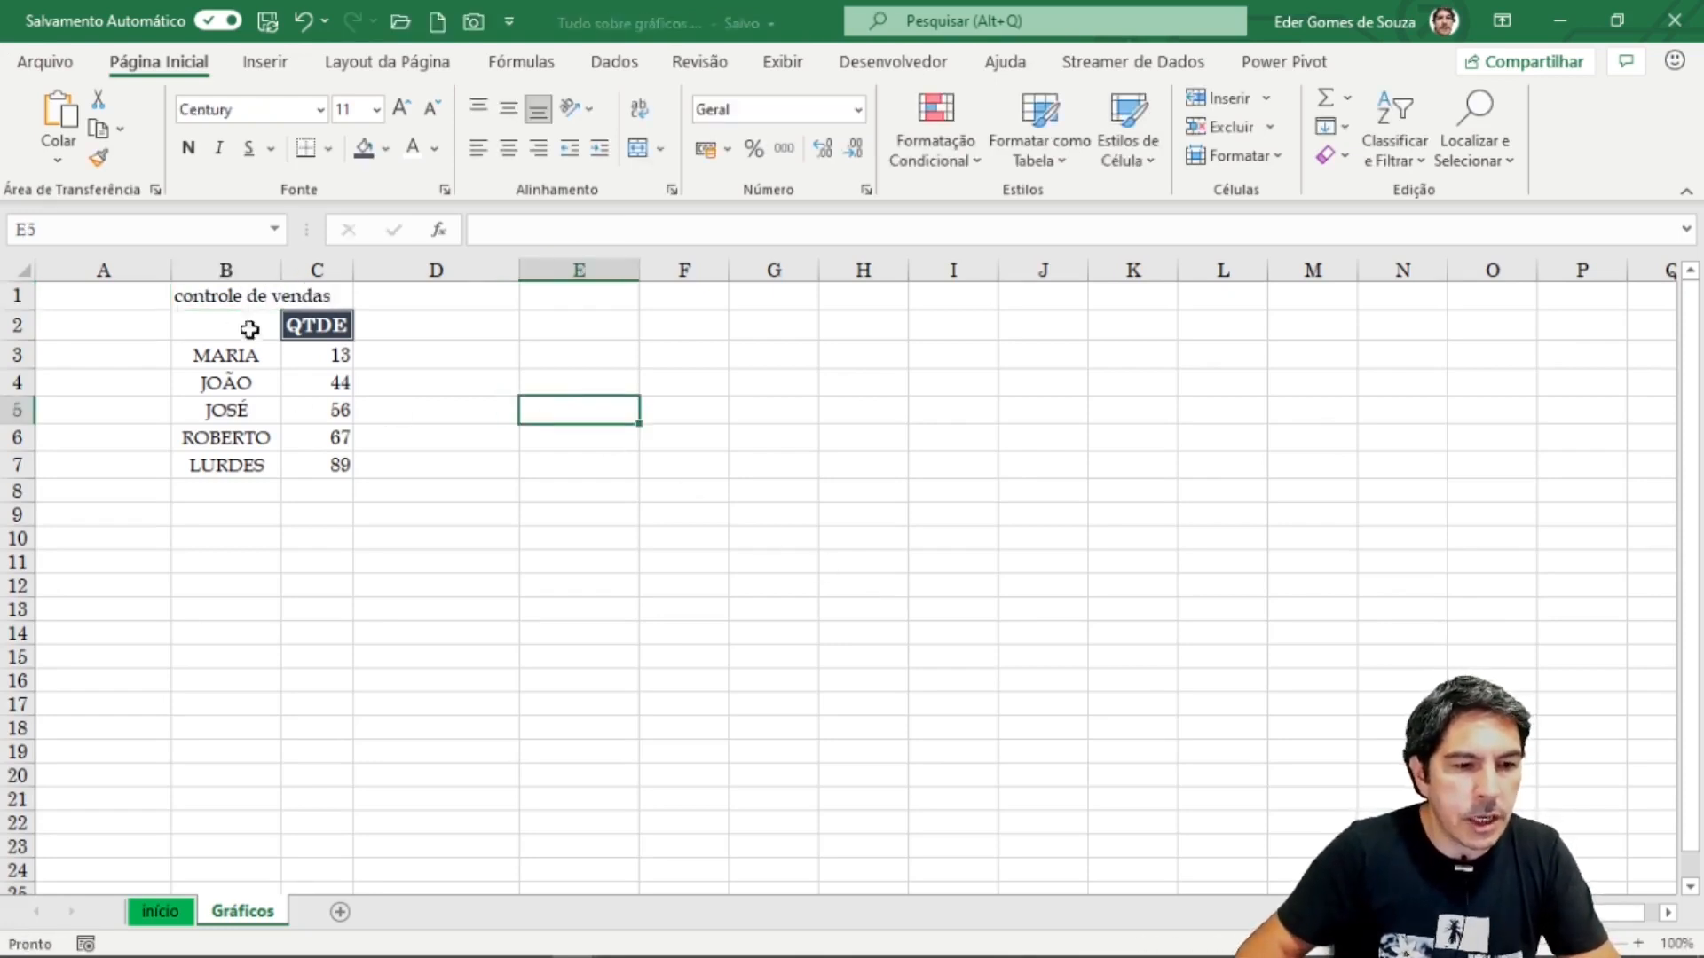
Step: Capitalize the first letter of the title in B1 so it reads "Controle de vendas"
{"action": "left_click", "coordinate": [219, 289]}
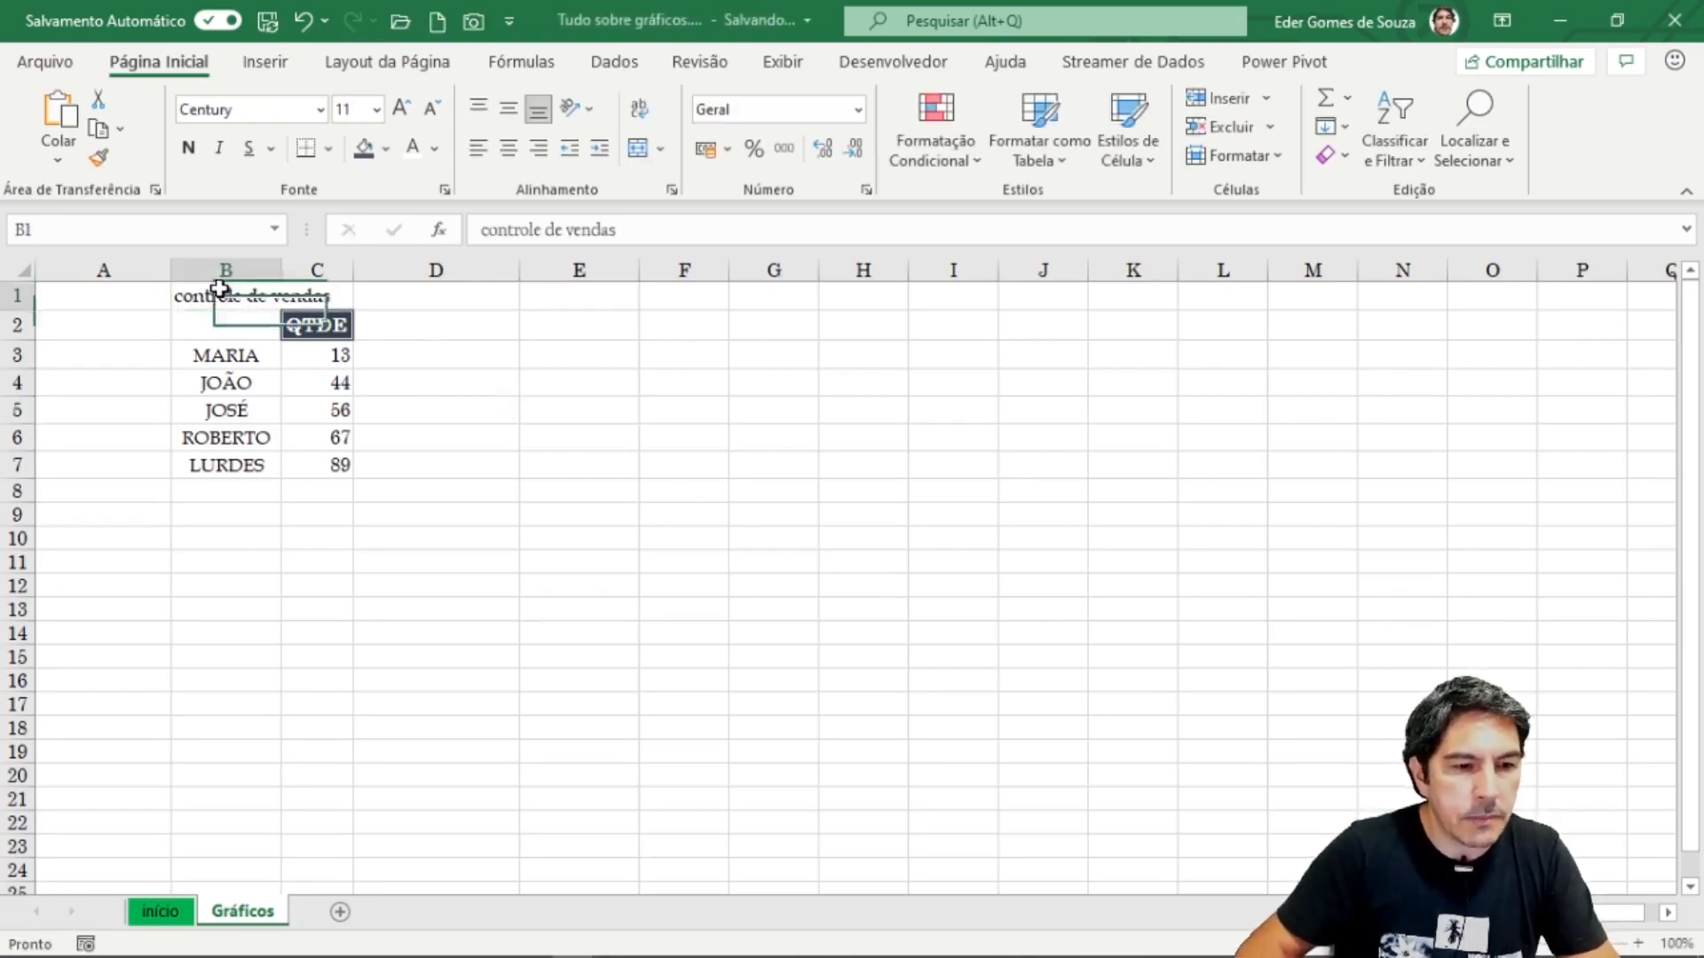
{"action": "left_click", "coordinate": [489, 229]}
{"action": "key", "text": "Delete"}
{"action": "type", "text": "C"}
{"action": "left_click", "coordinate": [616, 381]}
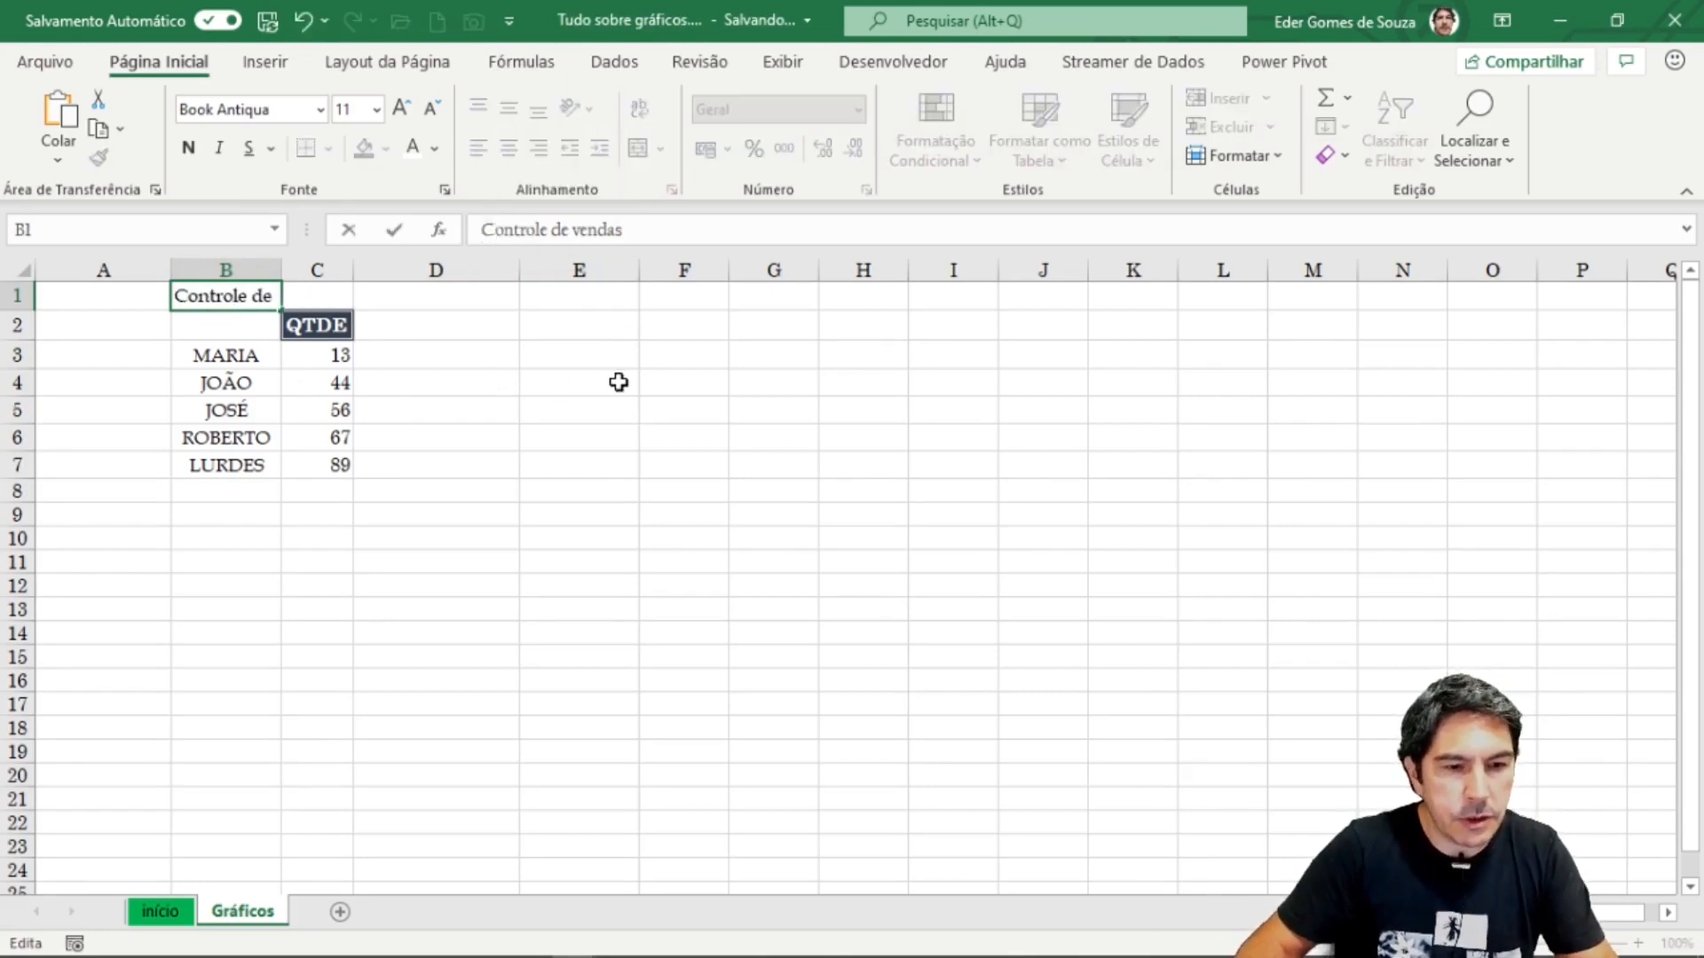
{"action": "left_click", "coordinate": [182, 295]}
{"action": "left_click", "coordinate": [319, 291]}
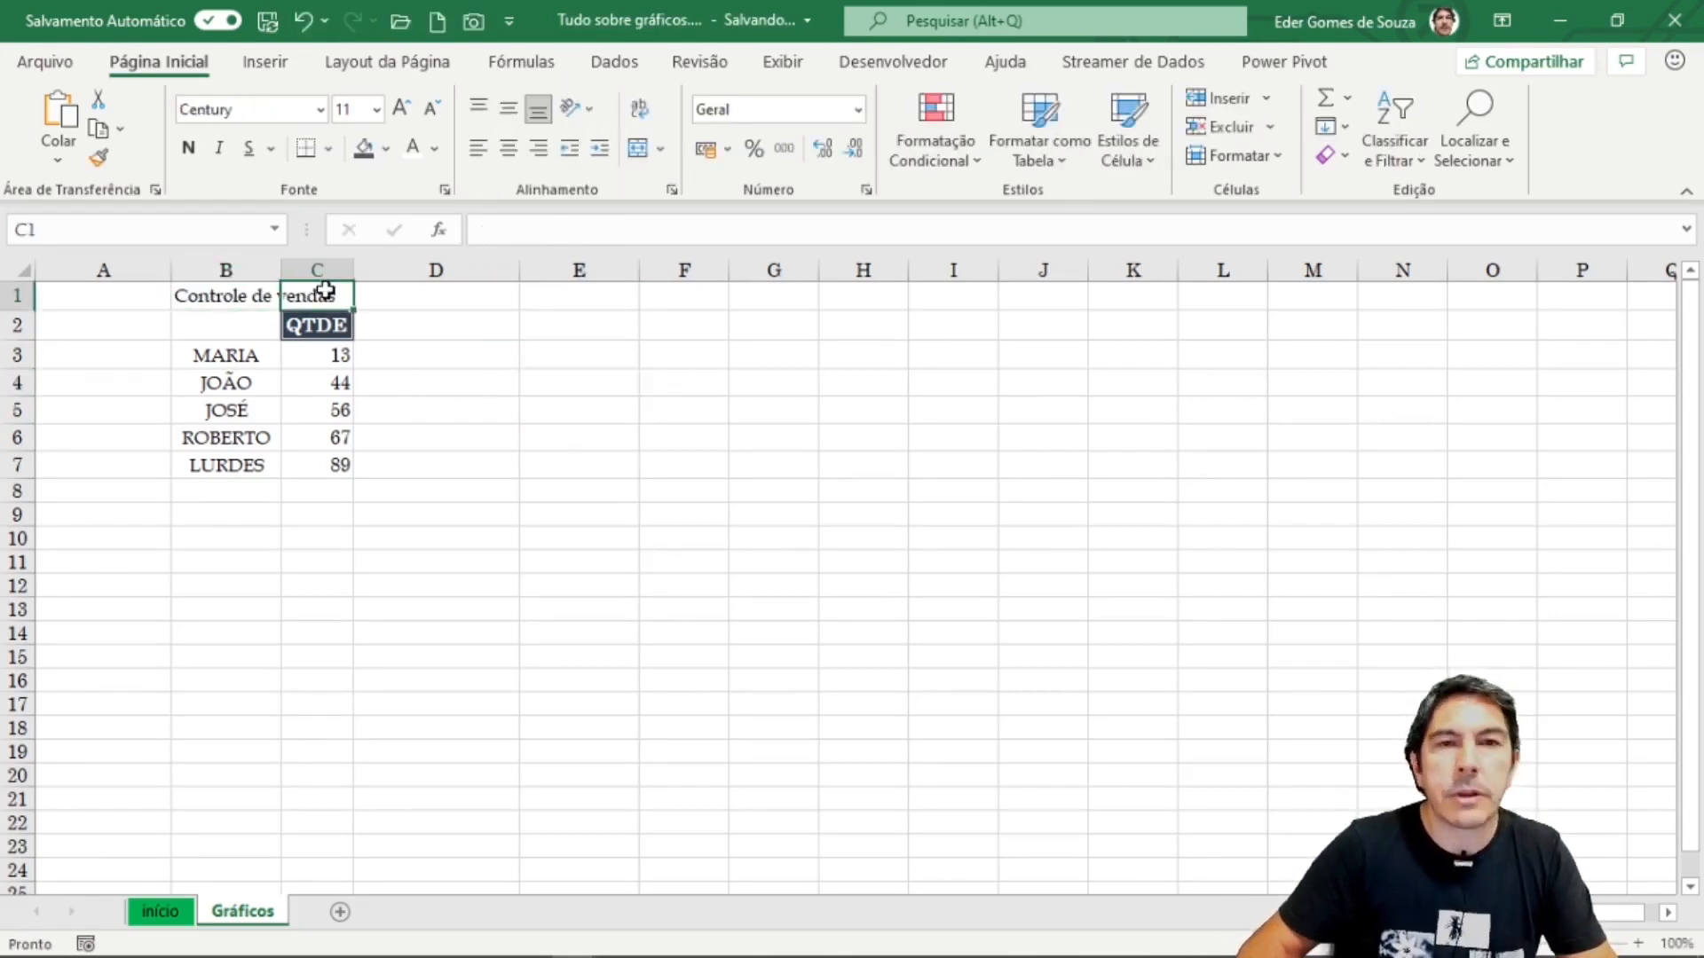
{"action": "left_click", "coordinate": [676, 401]}
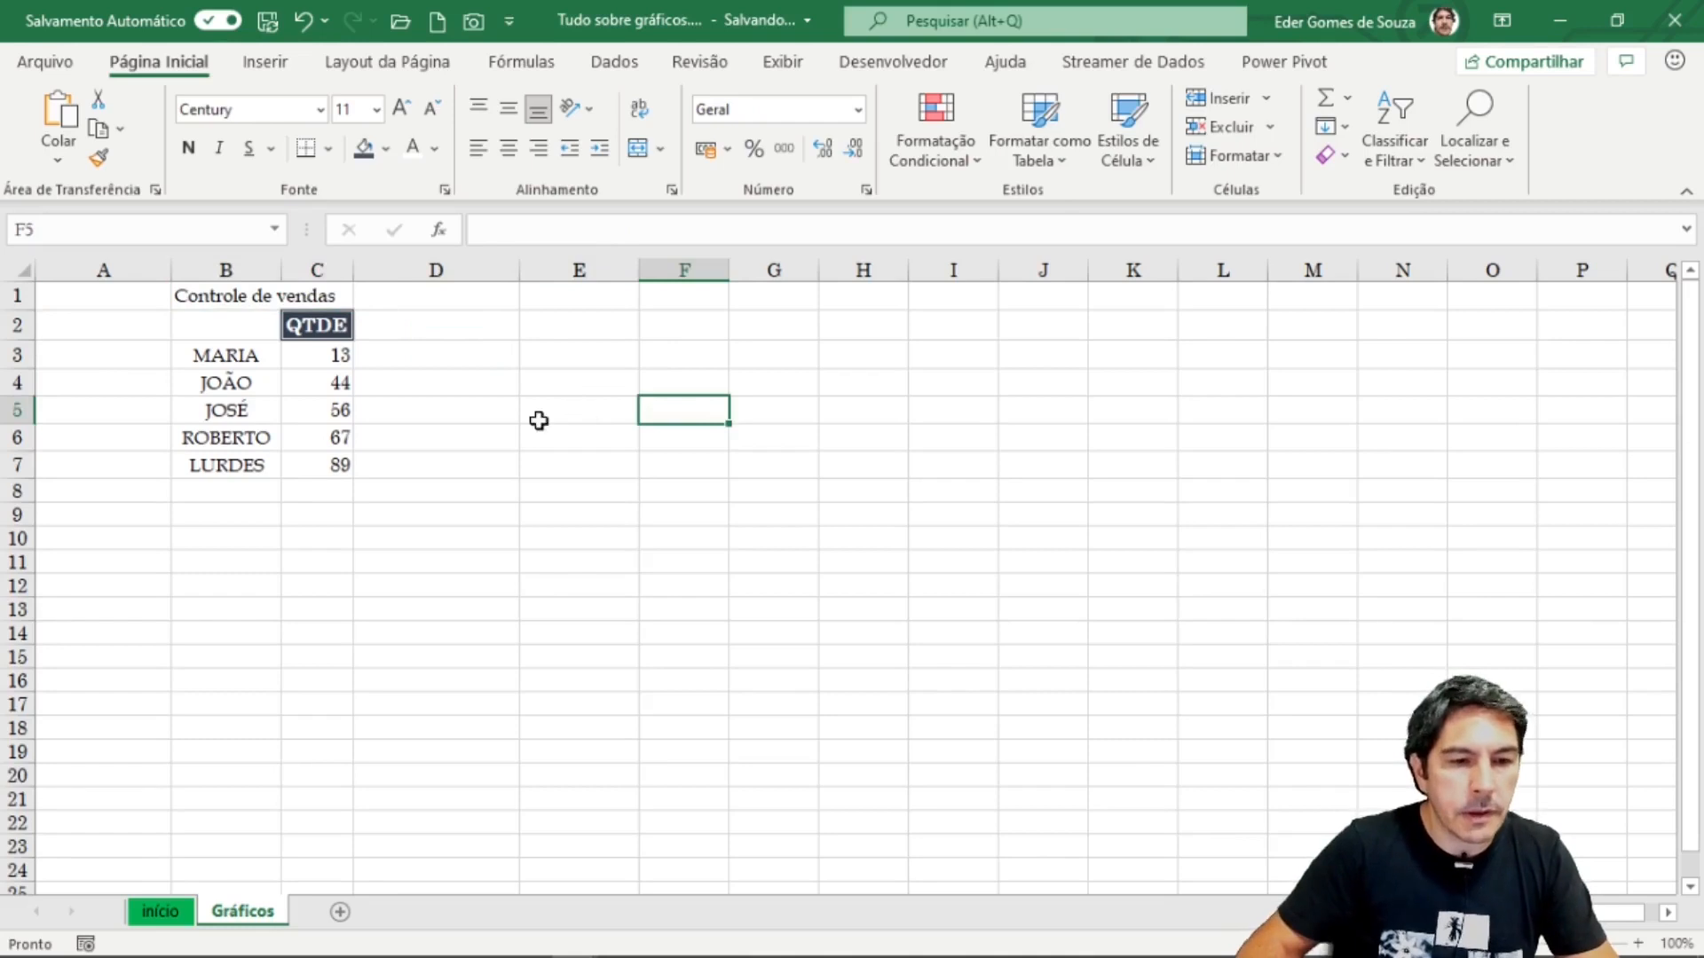
Step: Insert an empty 2D clustered column chart starting from blank cell E4, without selecting the table data
{"action": "left_click", "coordinate": [806, 401]}
{"action": "left_click", "coordinate": [586, 383]}
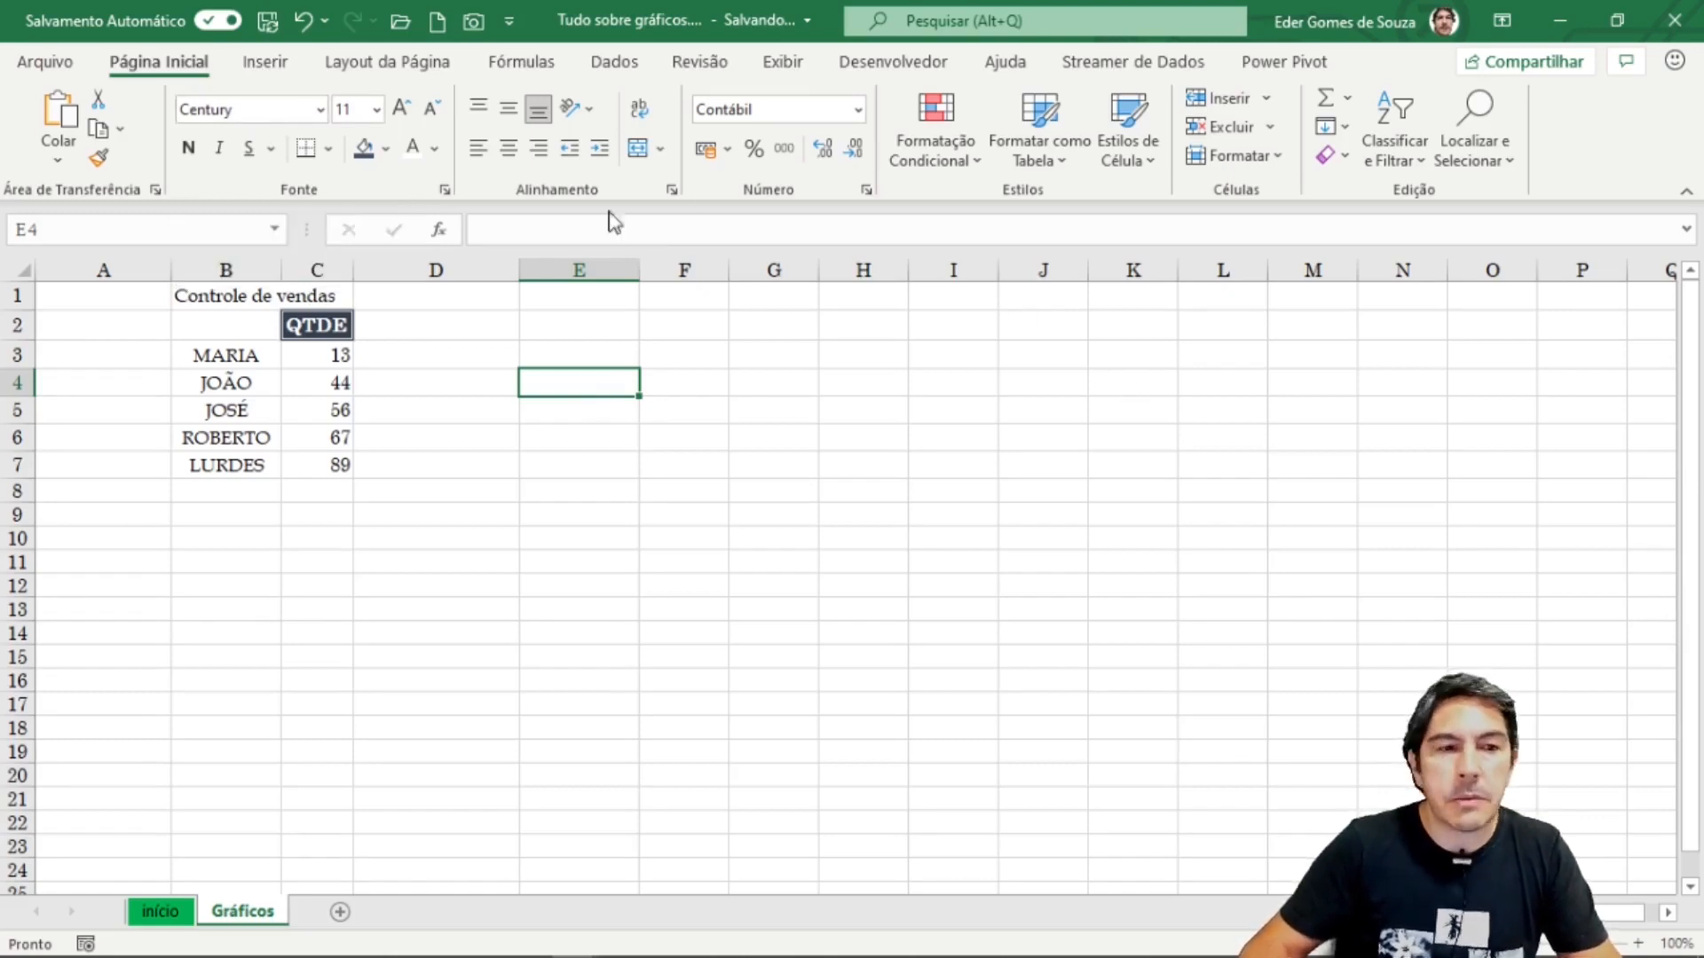
{"action": "left_click", "coordinate": [276, 65]}
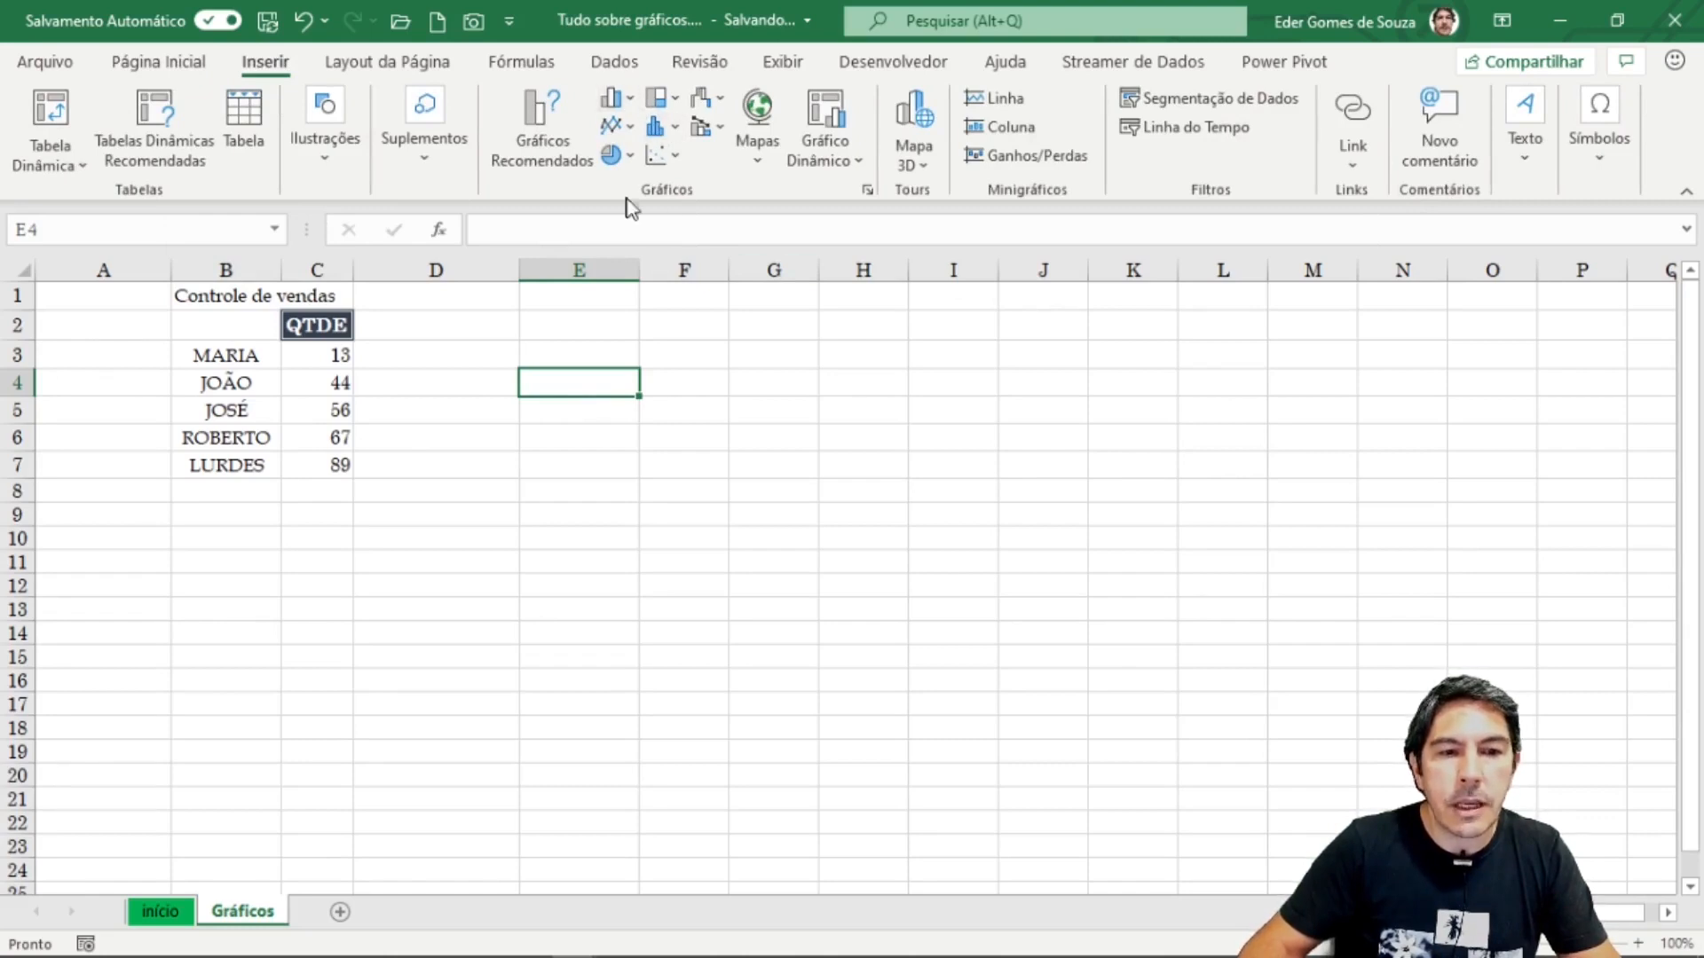
{"action": "left_click", "coordinate": [629, 101]}
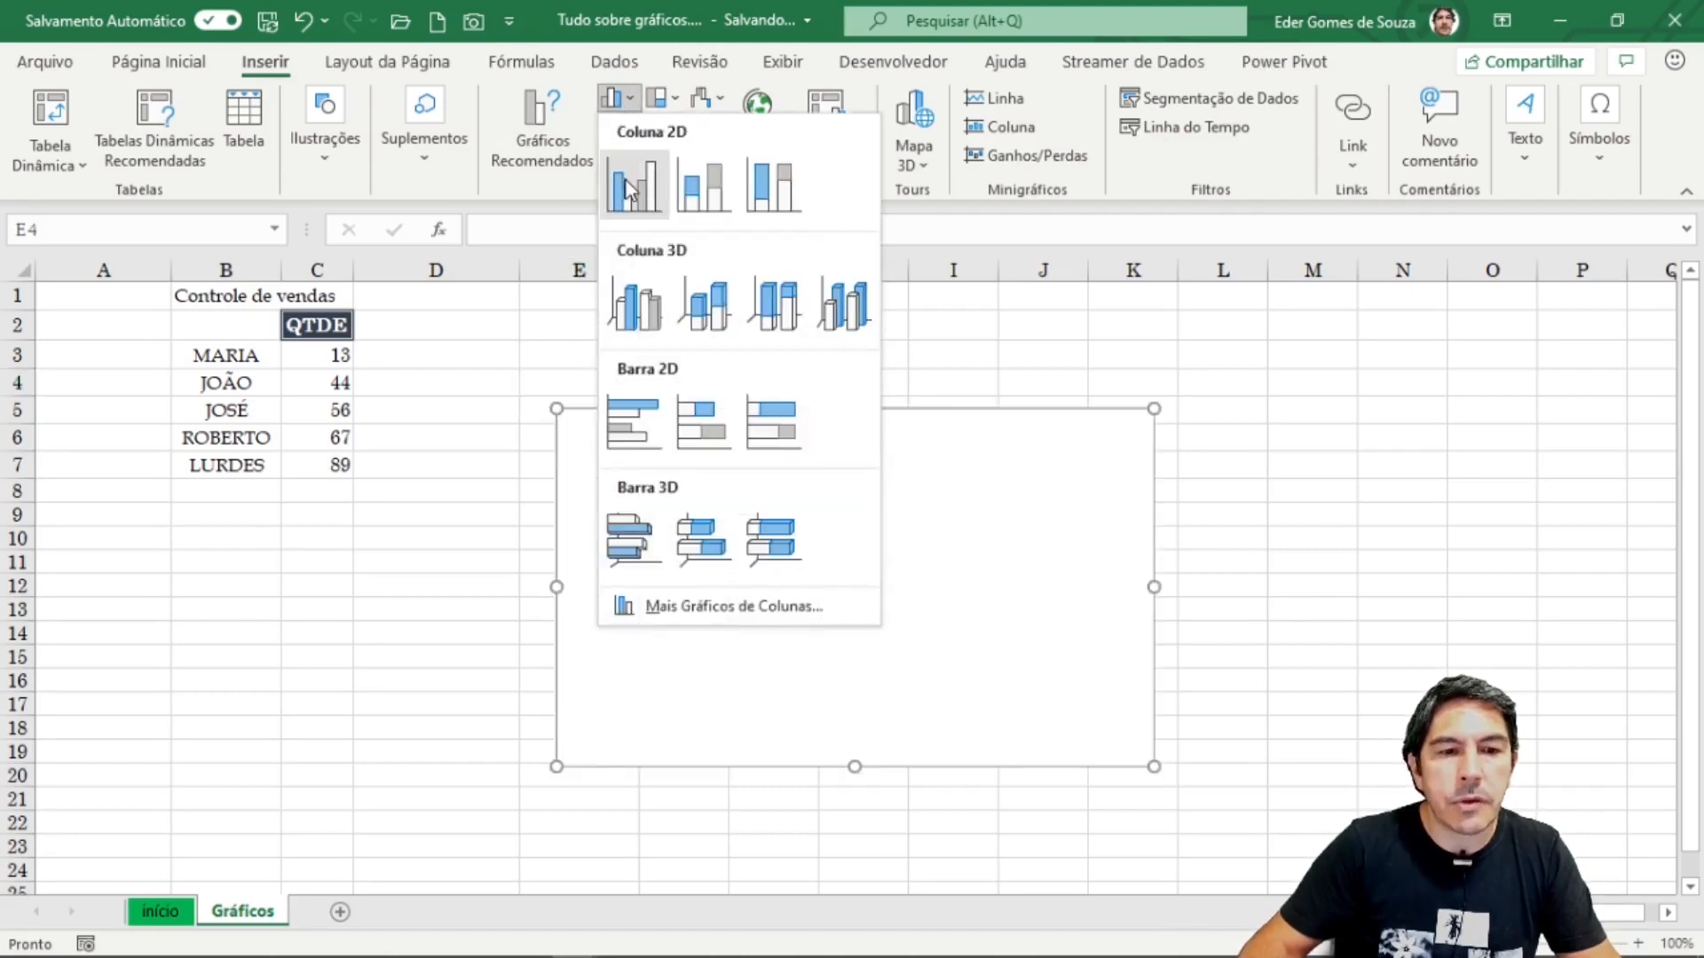
{"action": "left_click", "coordinate": [626, 179]}
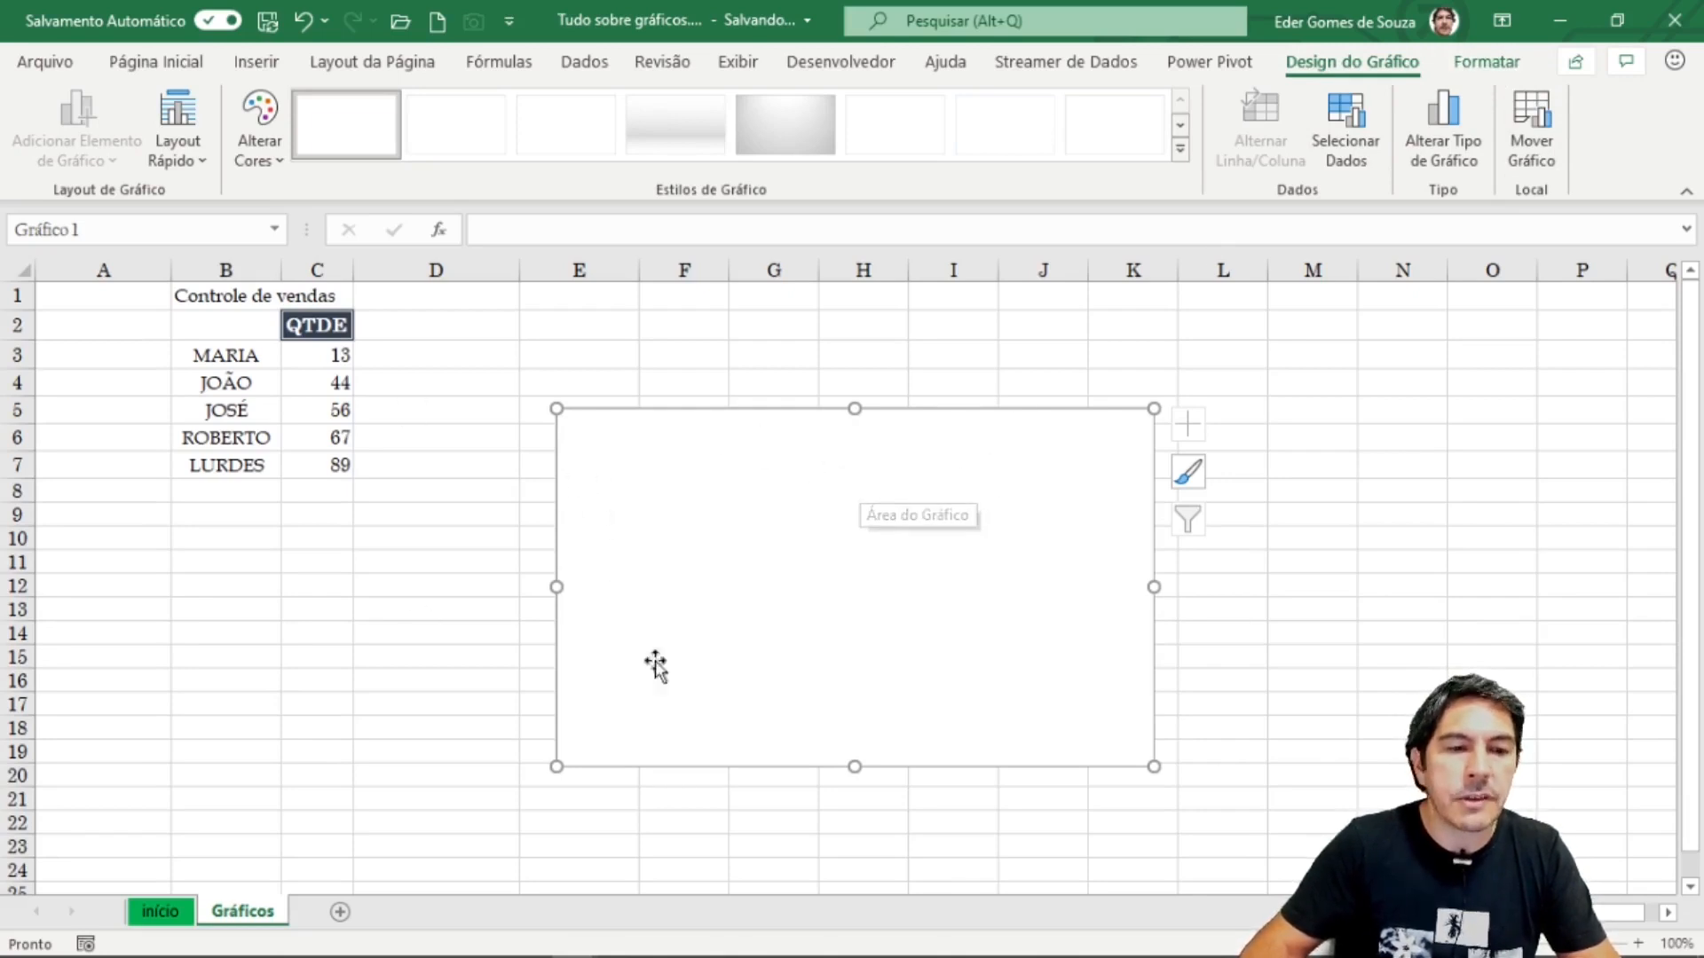
Step: Set the empty chart's data source to Gráficos!$B$2:$C$7, and delete the completed chart
{"action": "left_click", "coordinate": [1351, 130]}
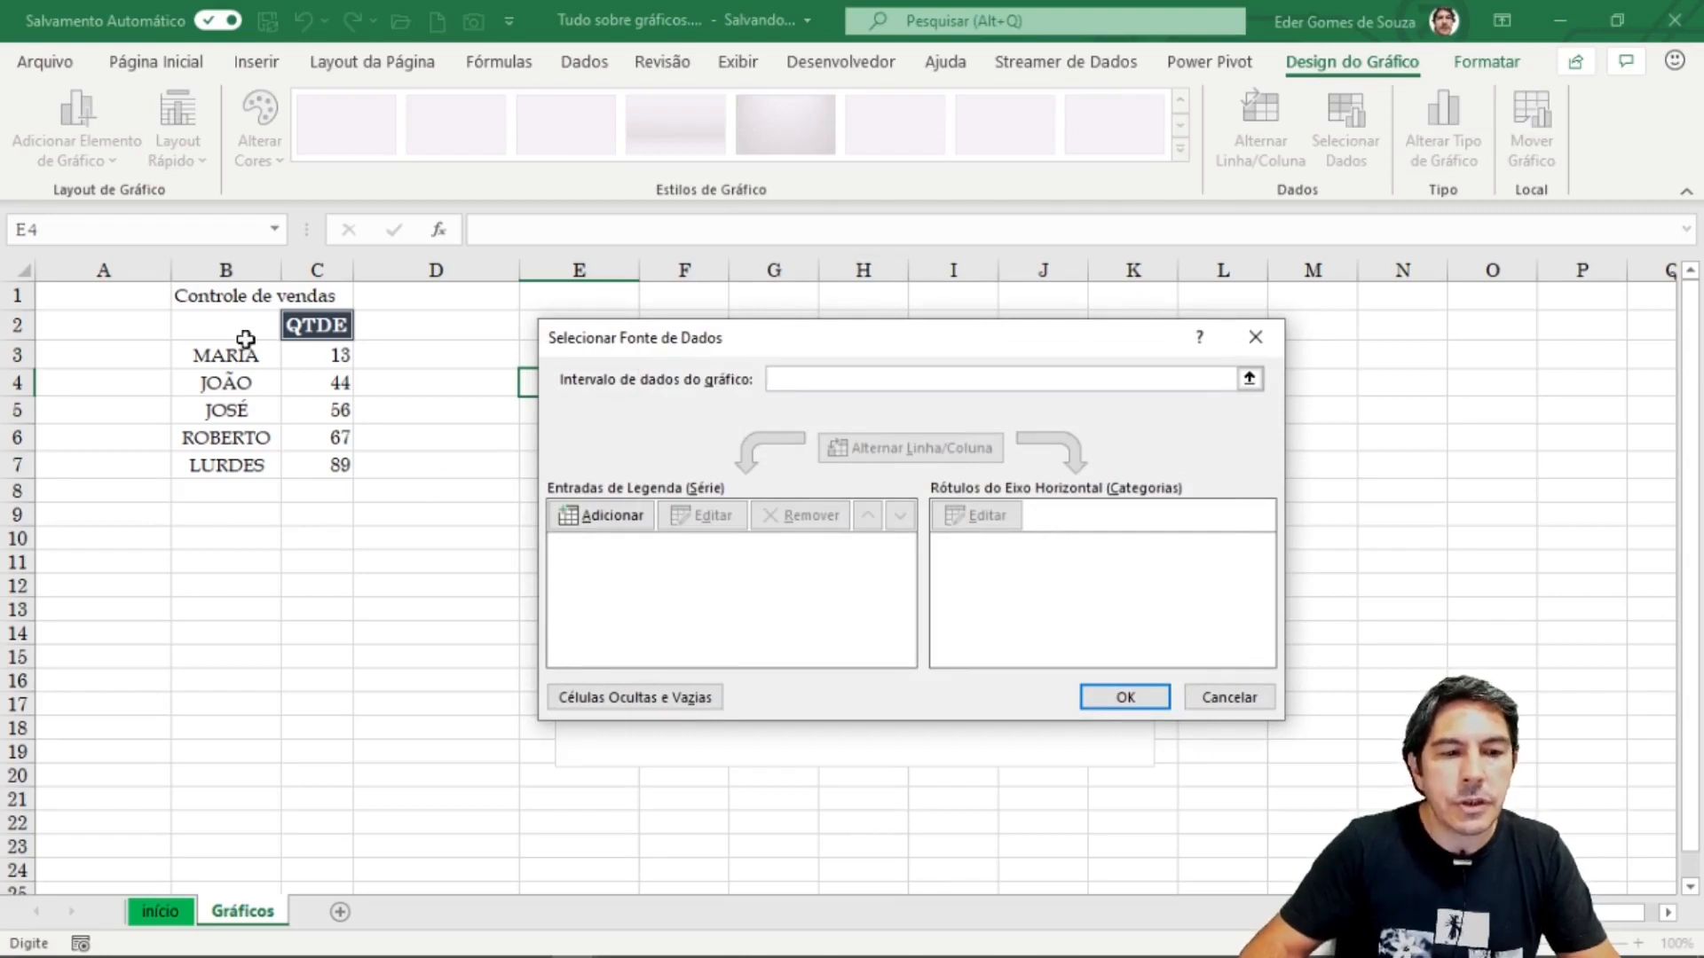
{"action": "left_click_drag", "start_coordinate": [237, 327], "coordinate": [334, 473]}
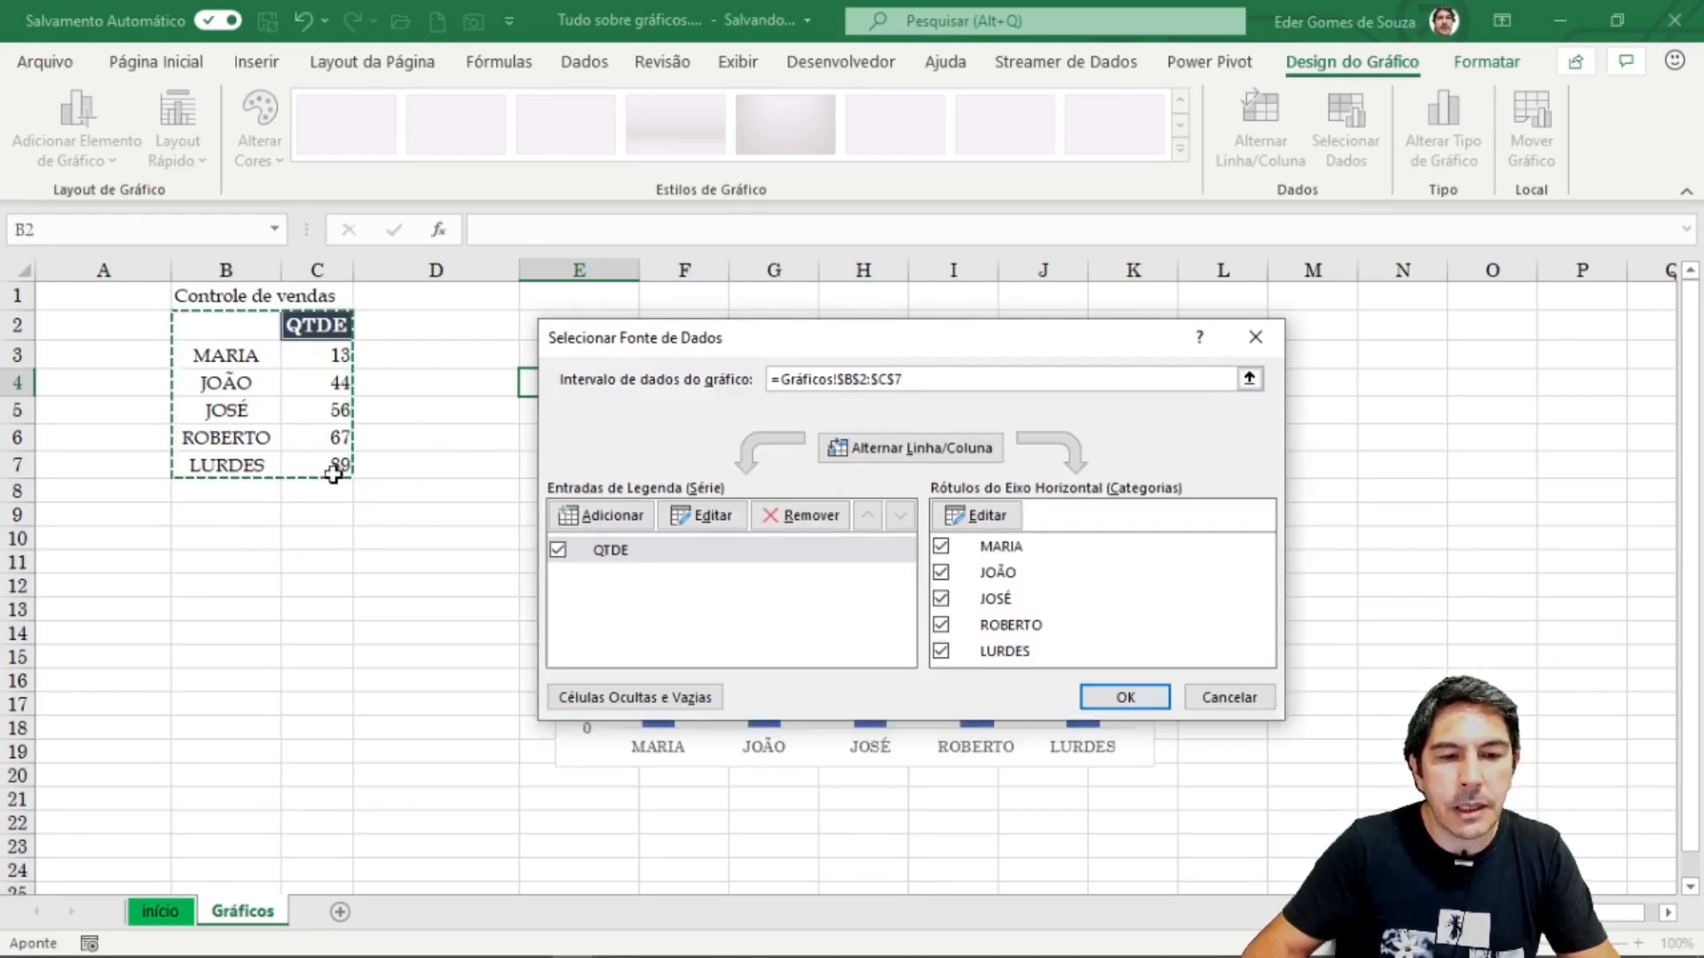
{"action": "left_click", "coordinate": [1128, 697]}
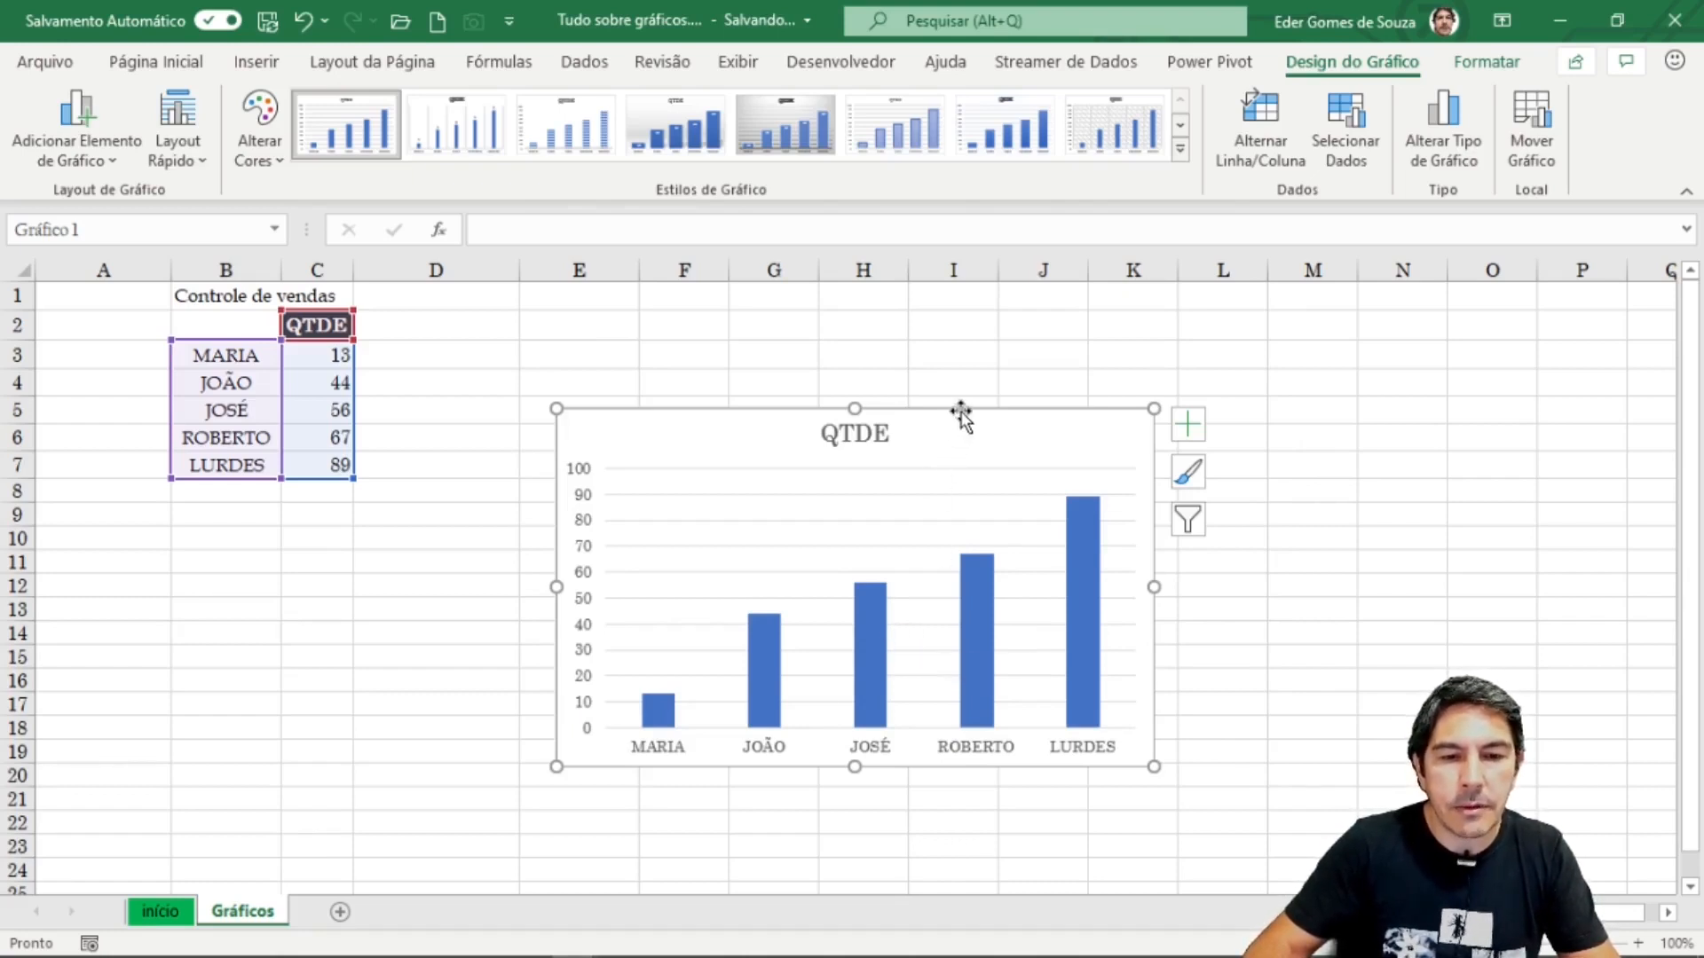
{"action": "key", "text": "Delete"}
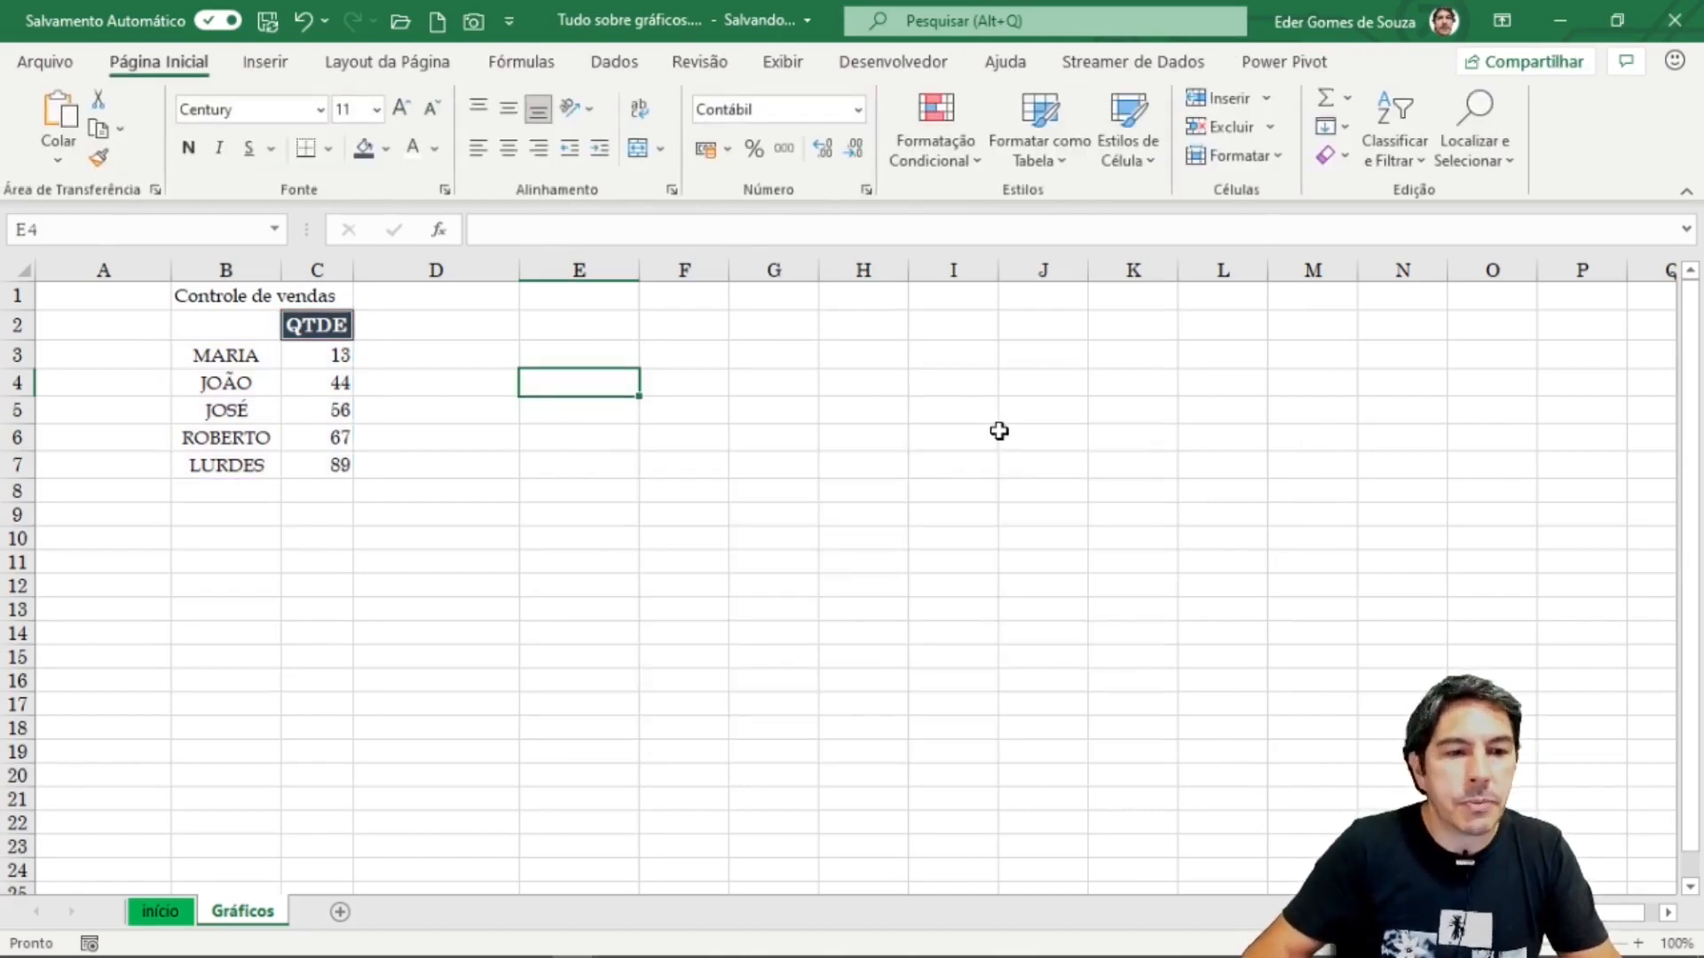
Step: Create a default column chart from a cell inside the sales table, positioned near the data, and delete it
{"action": "left_click", "coordinate": [253, 394]}
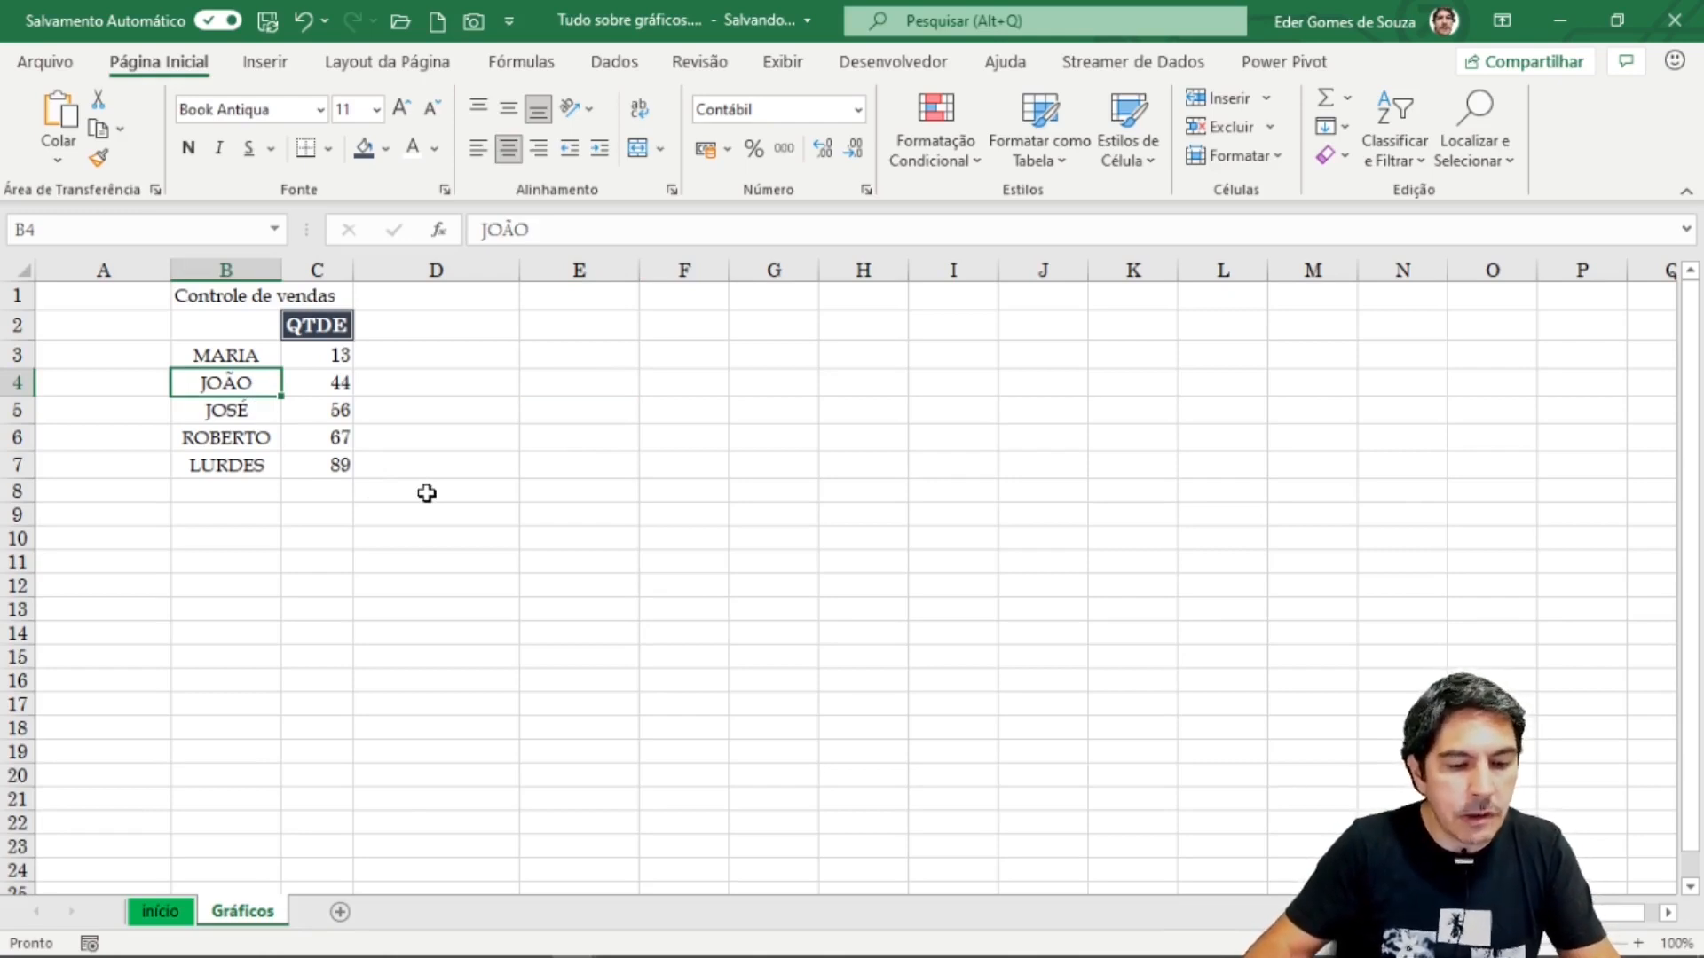
{"action": "key", "text": "alt+F1"}
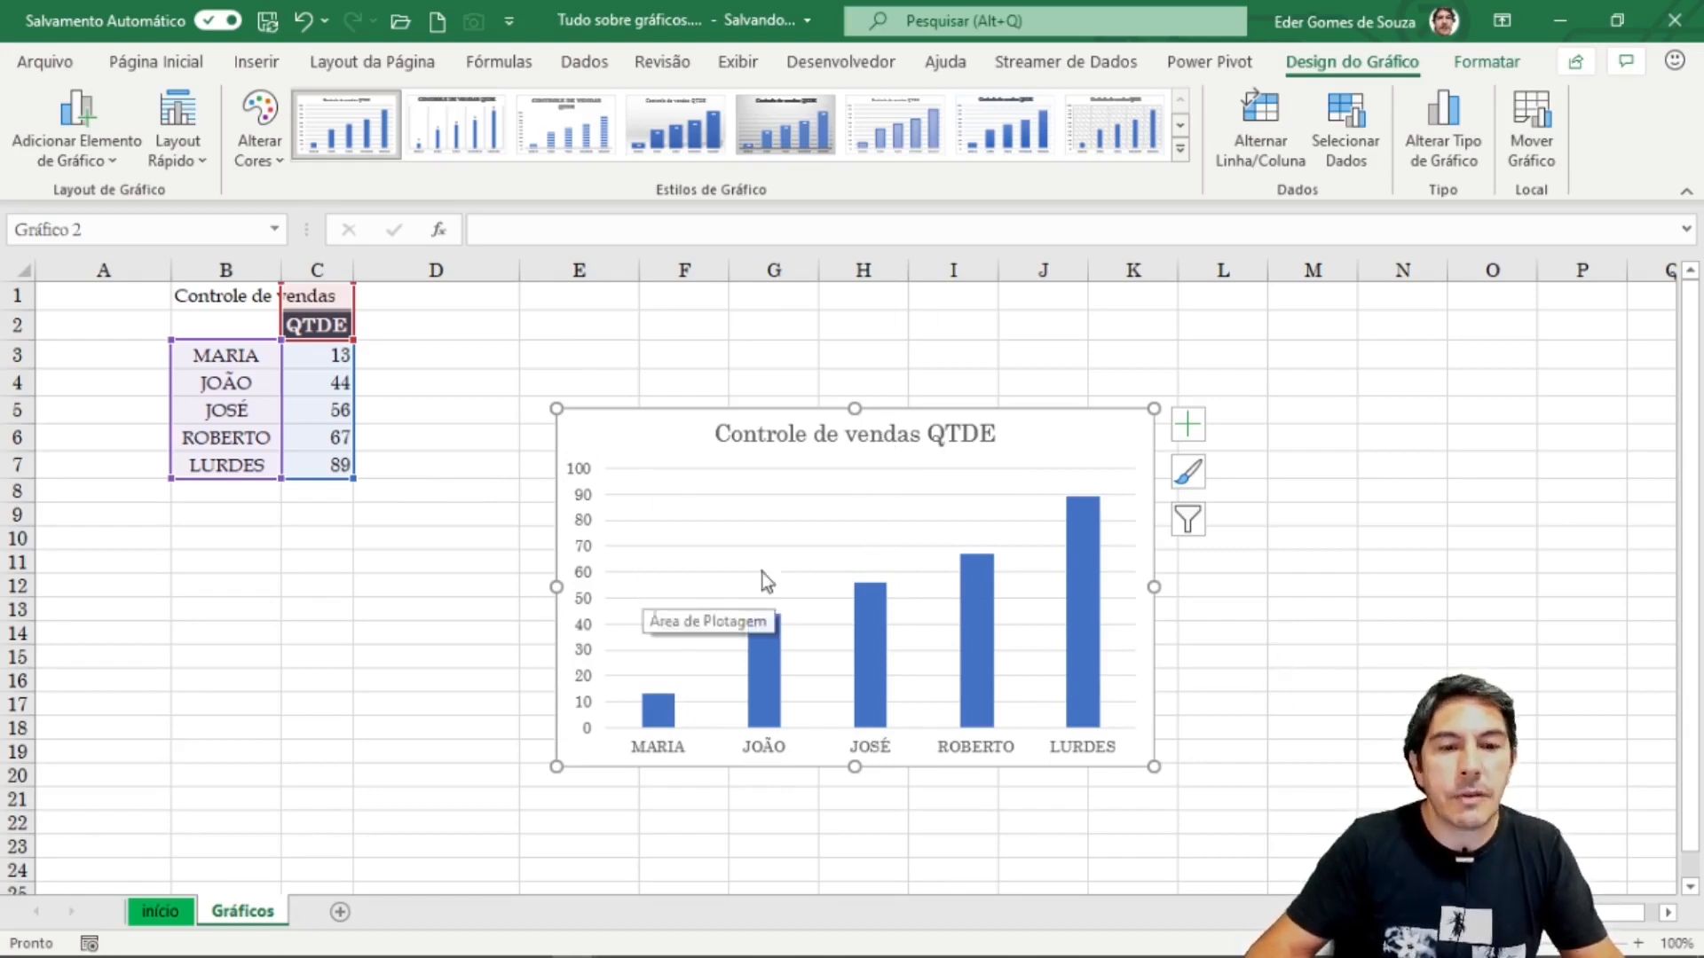
{"action": "left_click_drag", "start_coordinate": [809, 409], "coordinate": [728, 328]}
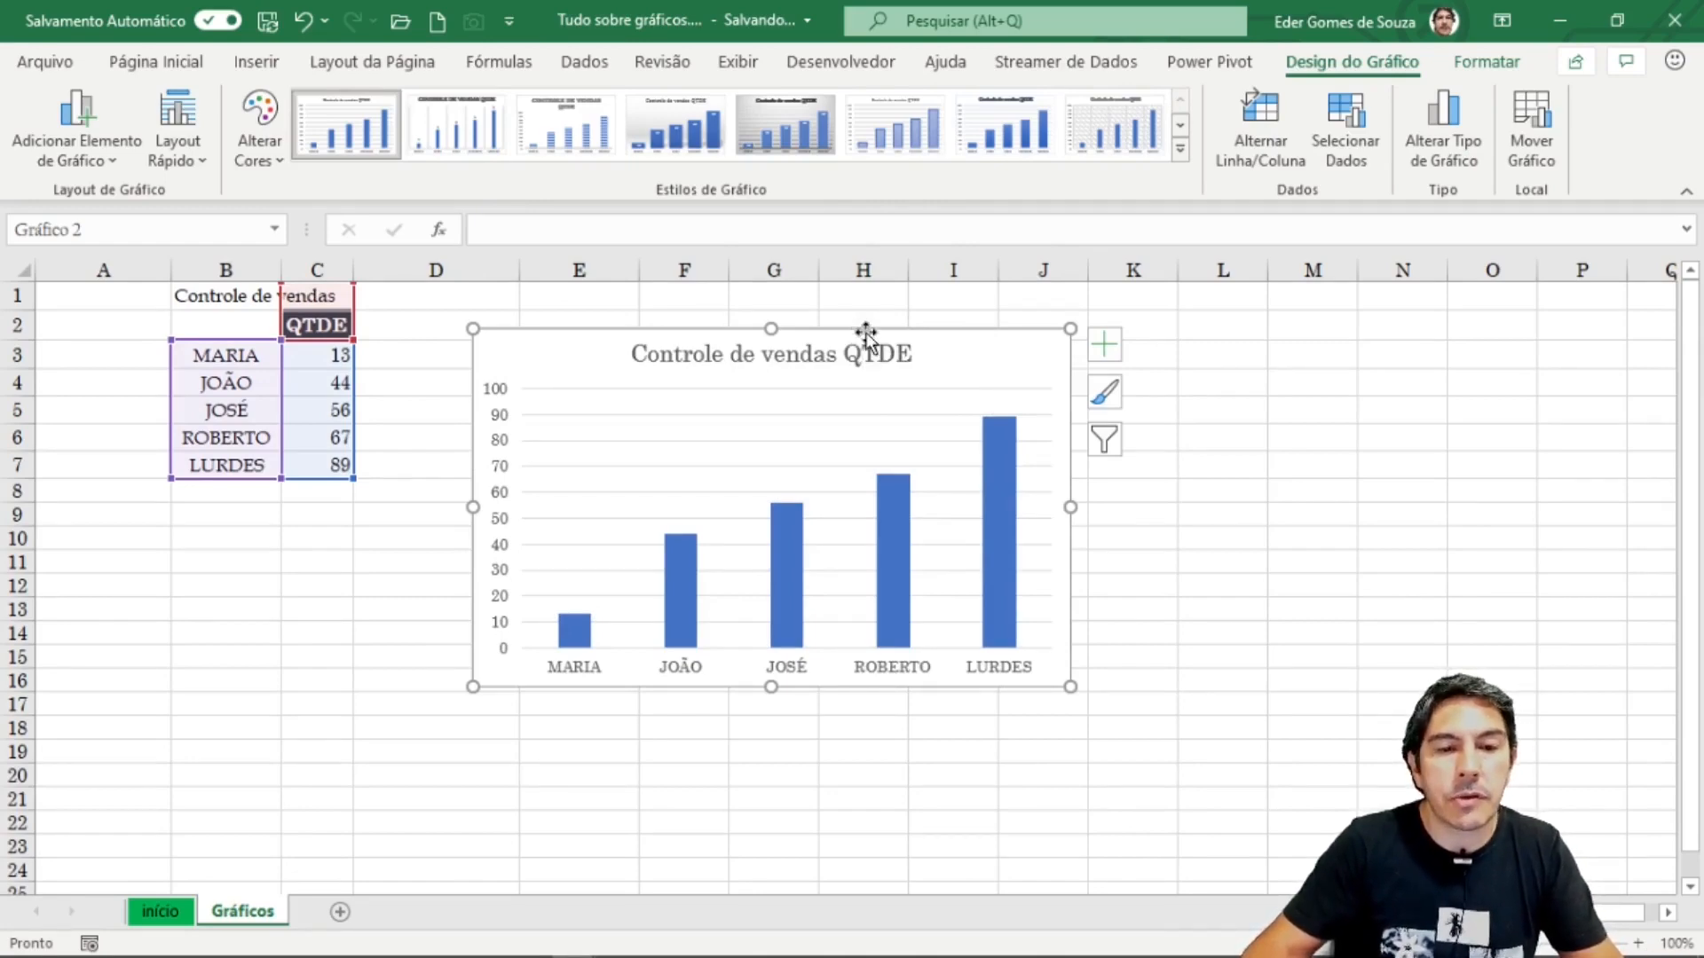
{"action": "key", "text": "Delete"}
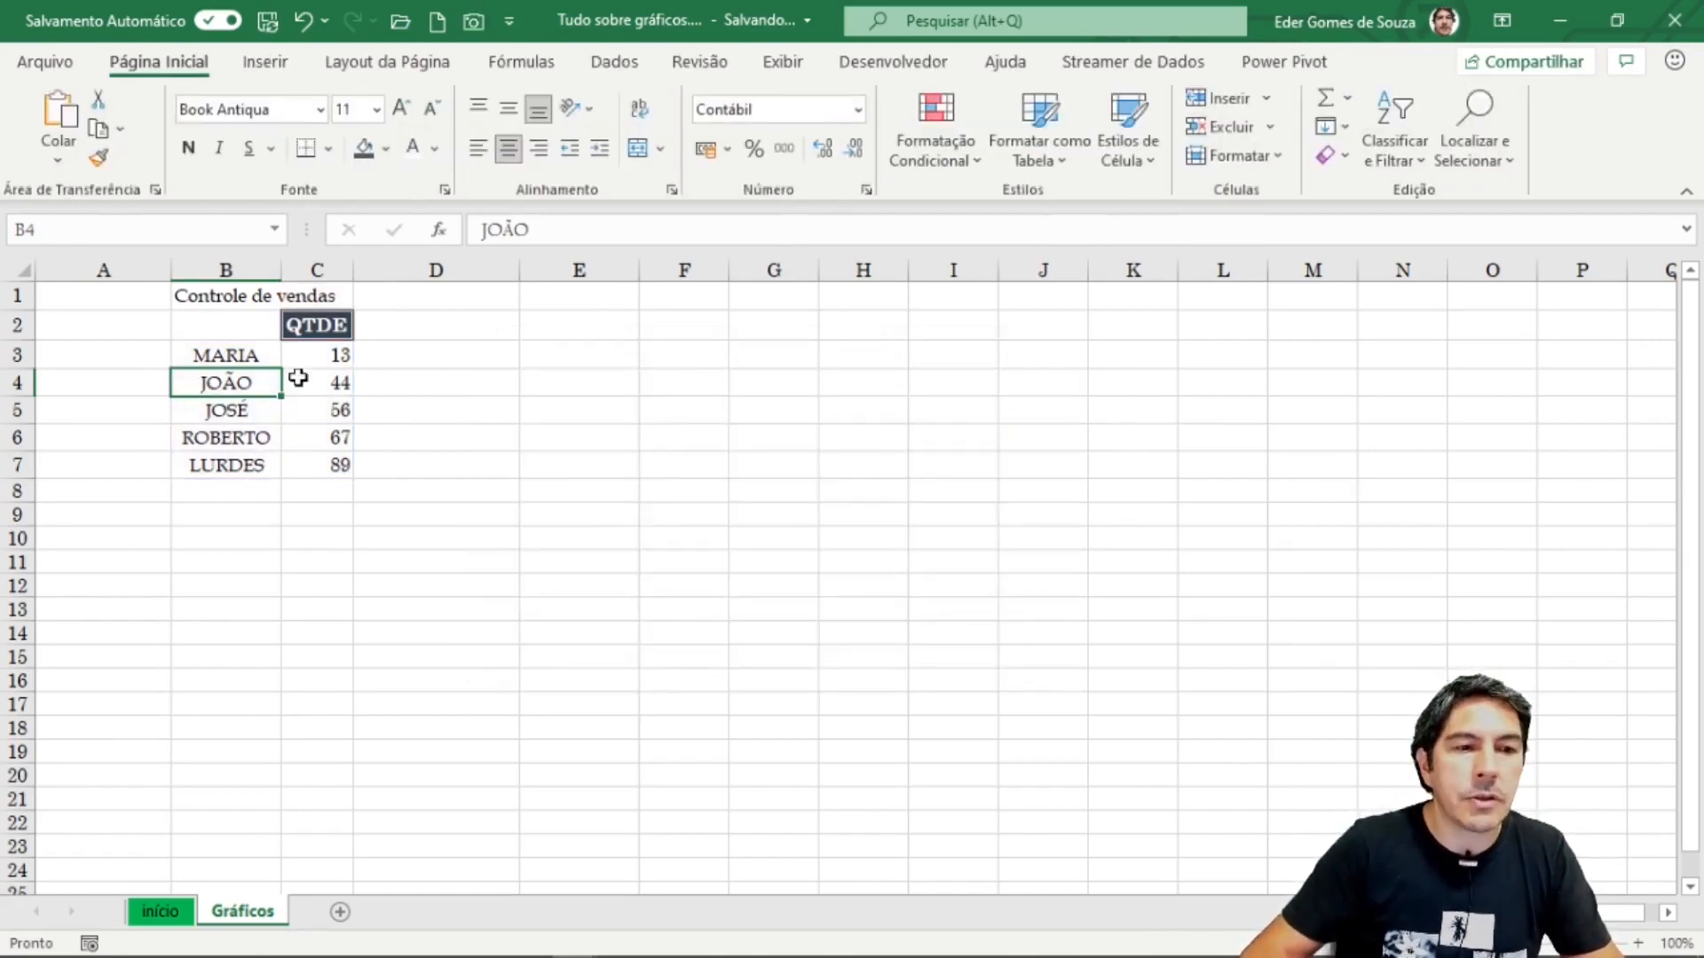
Step: Insert the recommended Coluna Agrupada chart from the sales table and position it just beside the data
{"action": "left_click", "coordinate": [278, 64]}
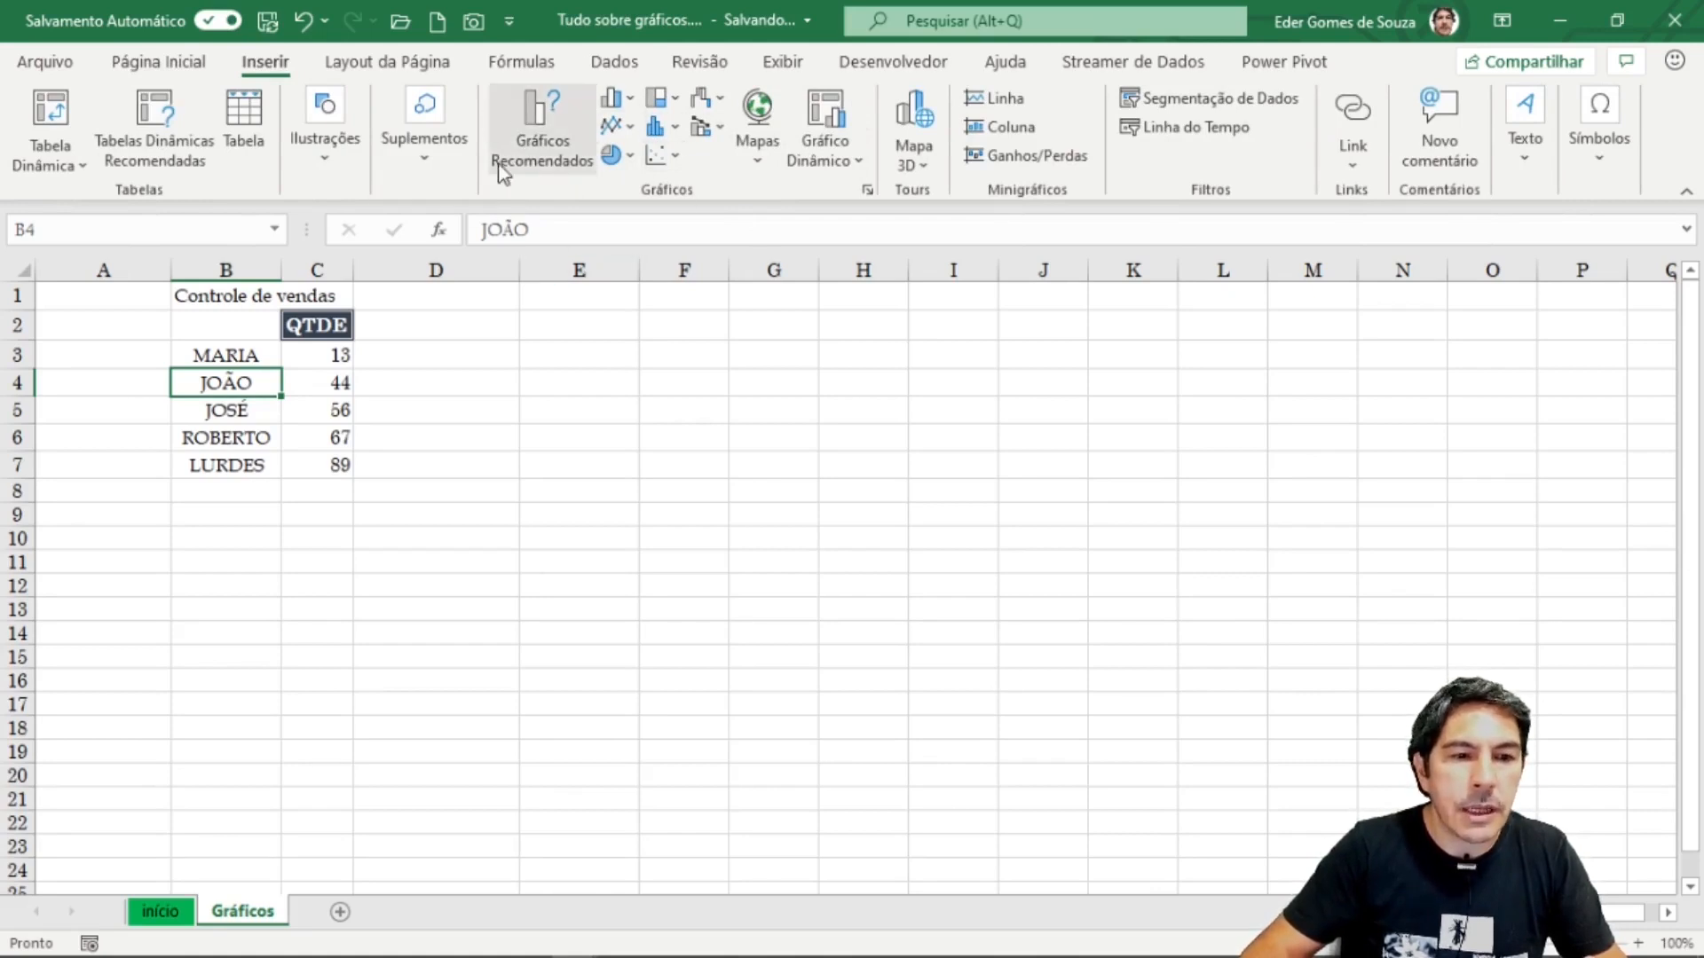
{"action": "left_click", "coordinate": [559, 151]}
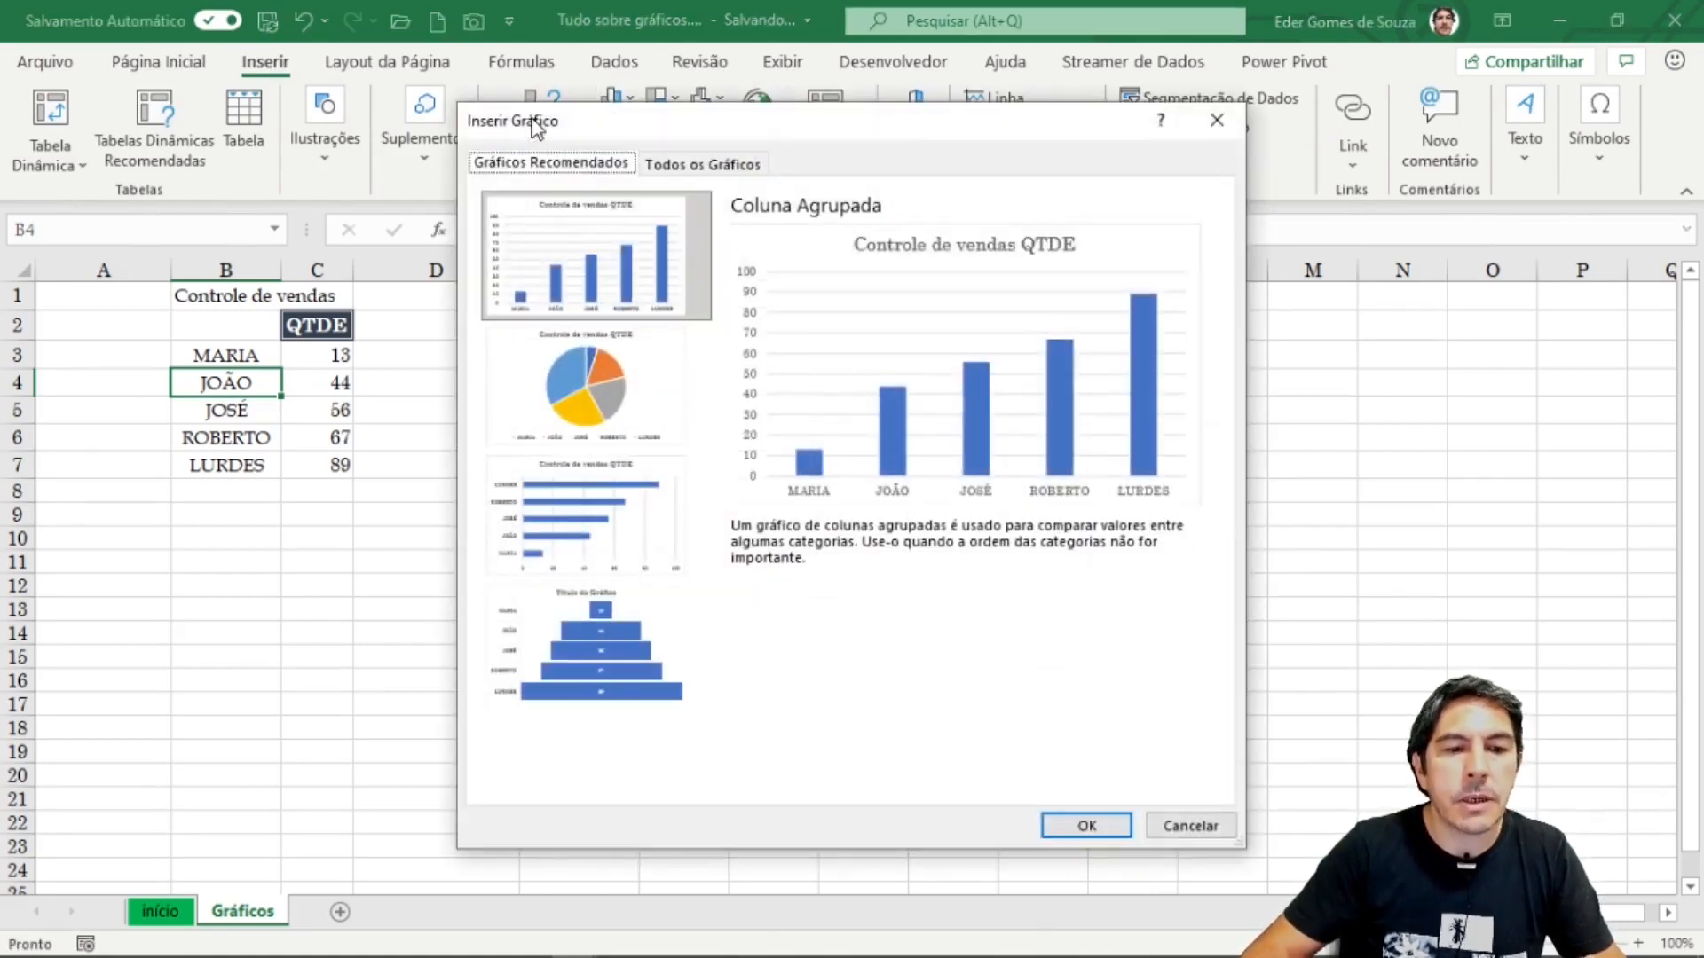
{"action": "left_click_drag", "start_coordinate": [621, 137], "coordinate": [810, 174]}
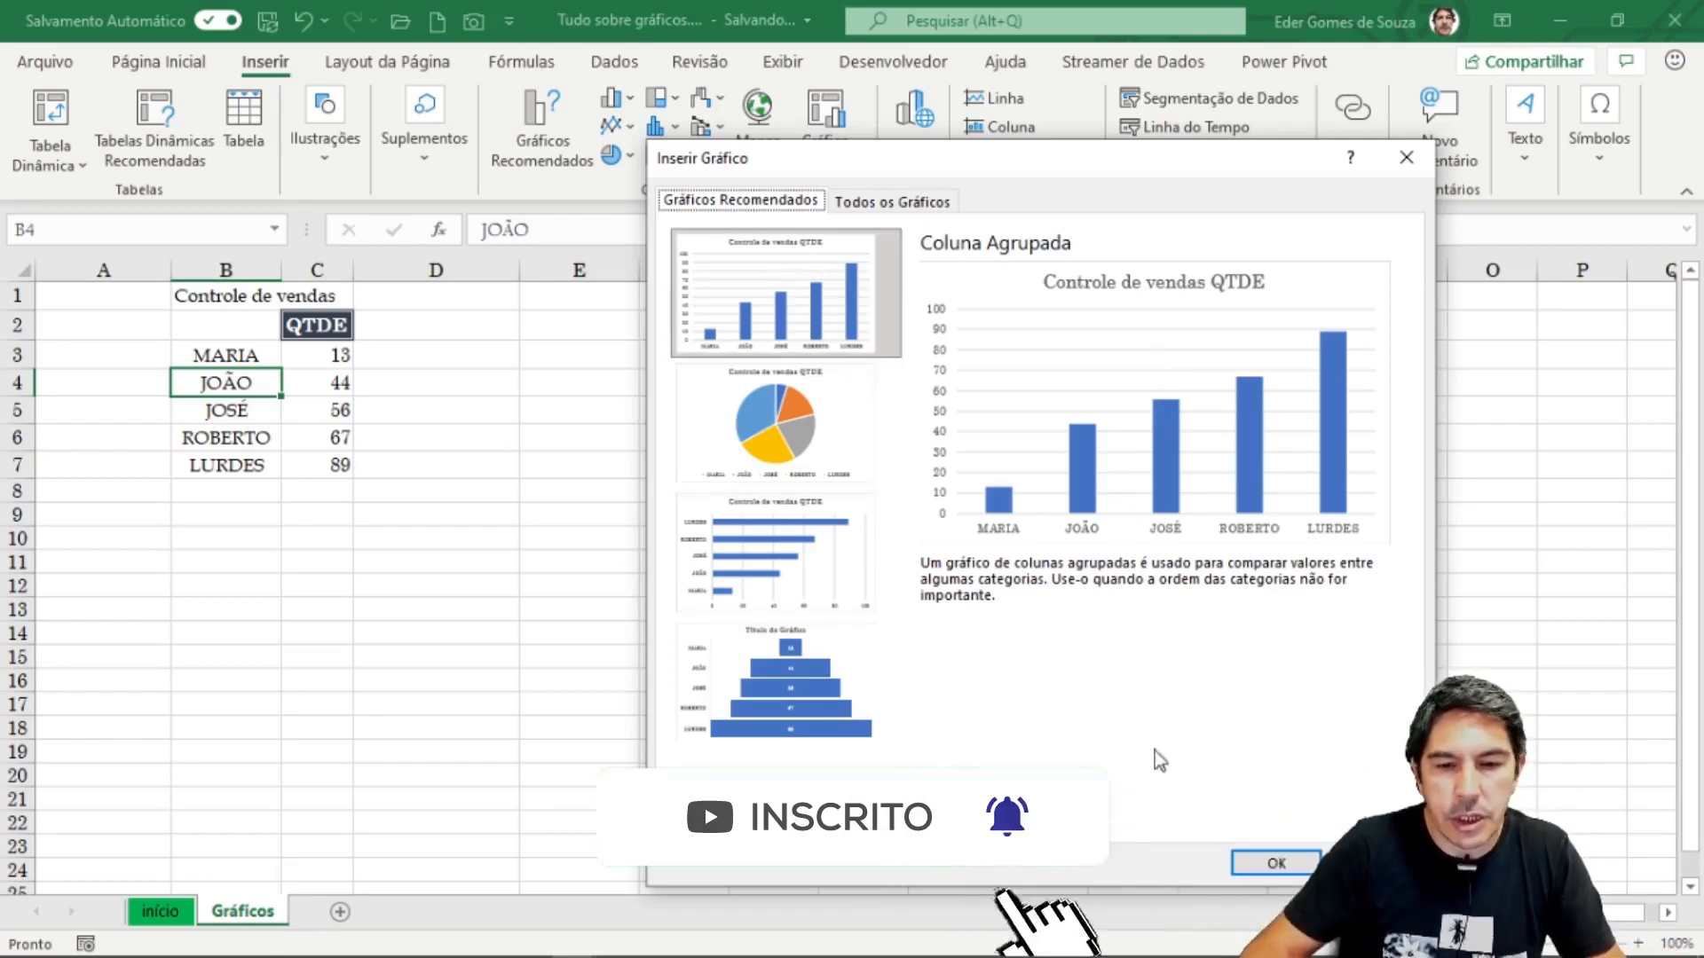
{"action": "left_click", "coordinate": [1265, 859]}
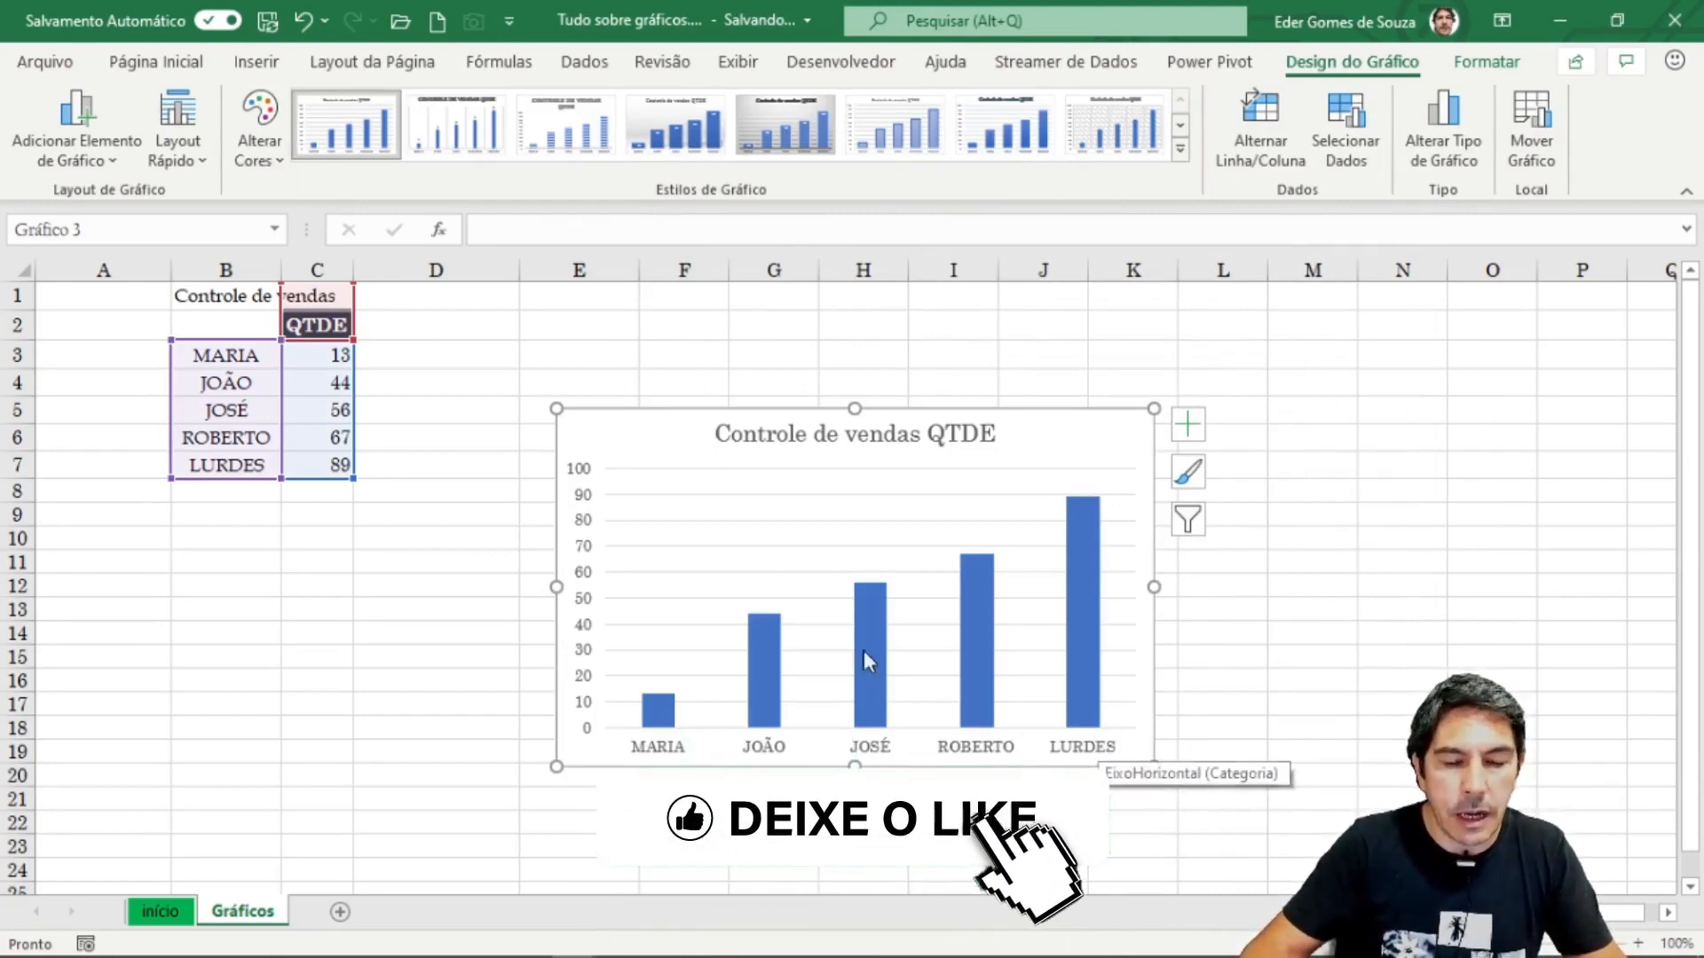
{"action": "left_click_drag", "start_coordinate": [679, 411], "coordinate": [582, 335]}
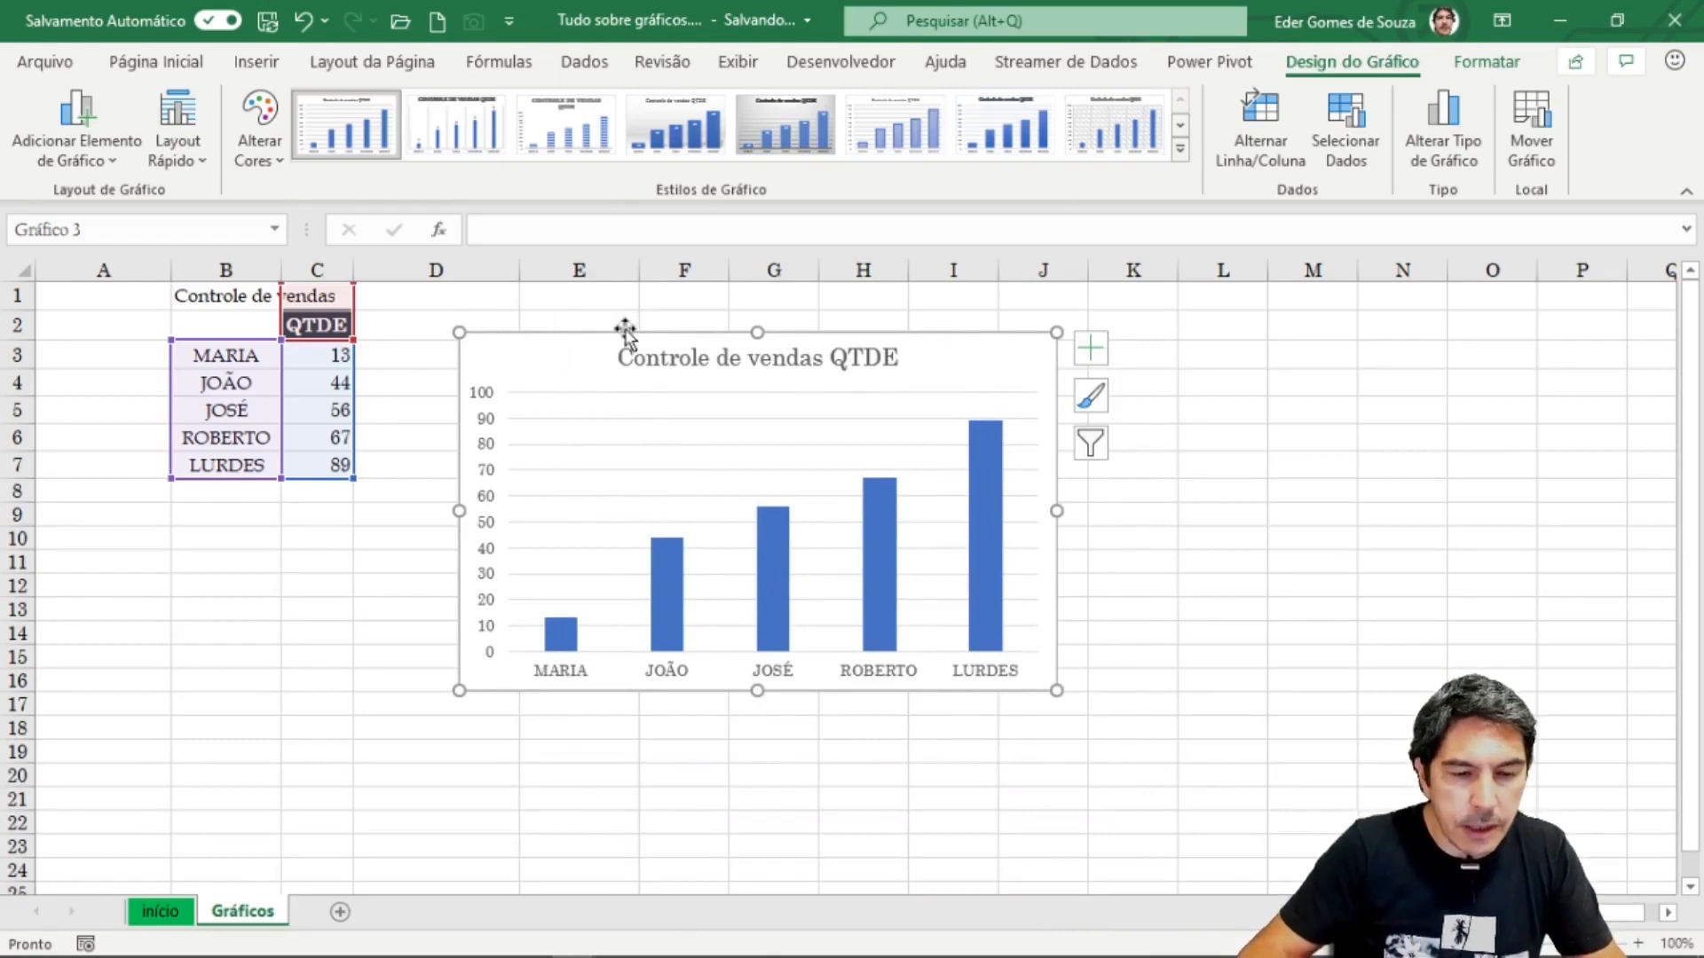
Step: Try data labels (Rótulos de Dados) on the column chart, preview the Centro placement, and remove the labels
{"action": "left_click", "coordinate": [1095, 348]}
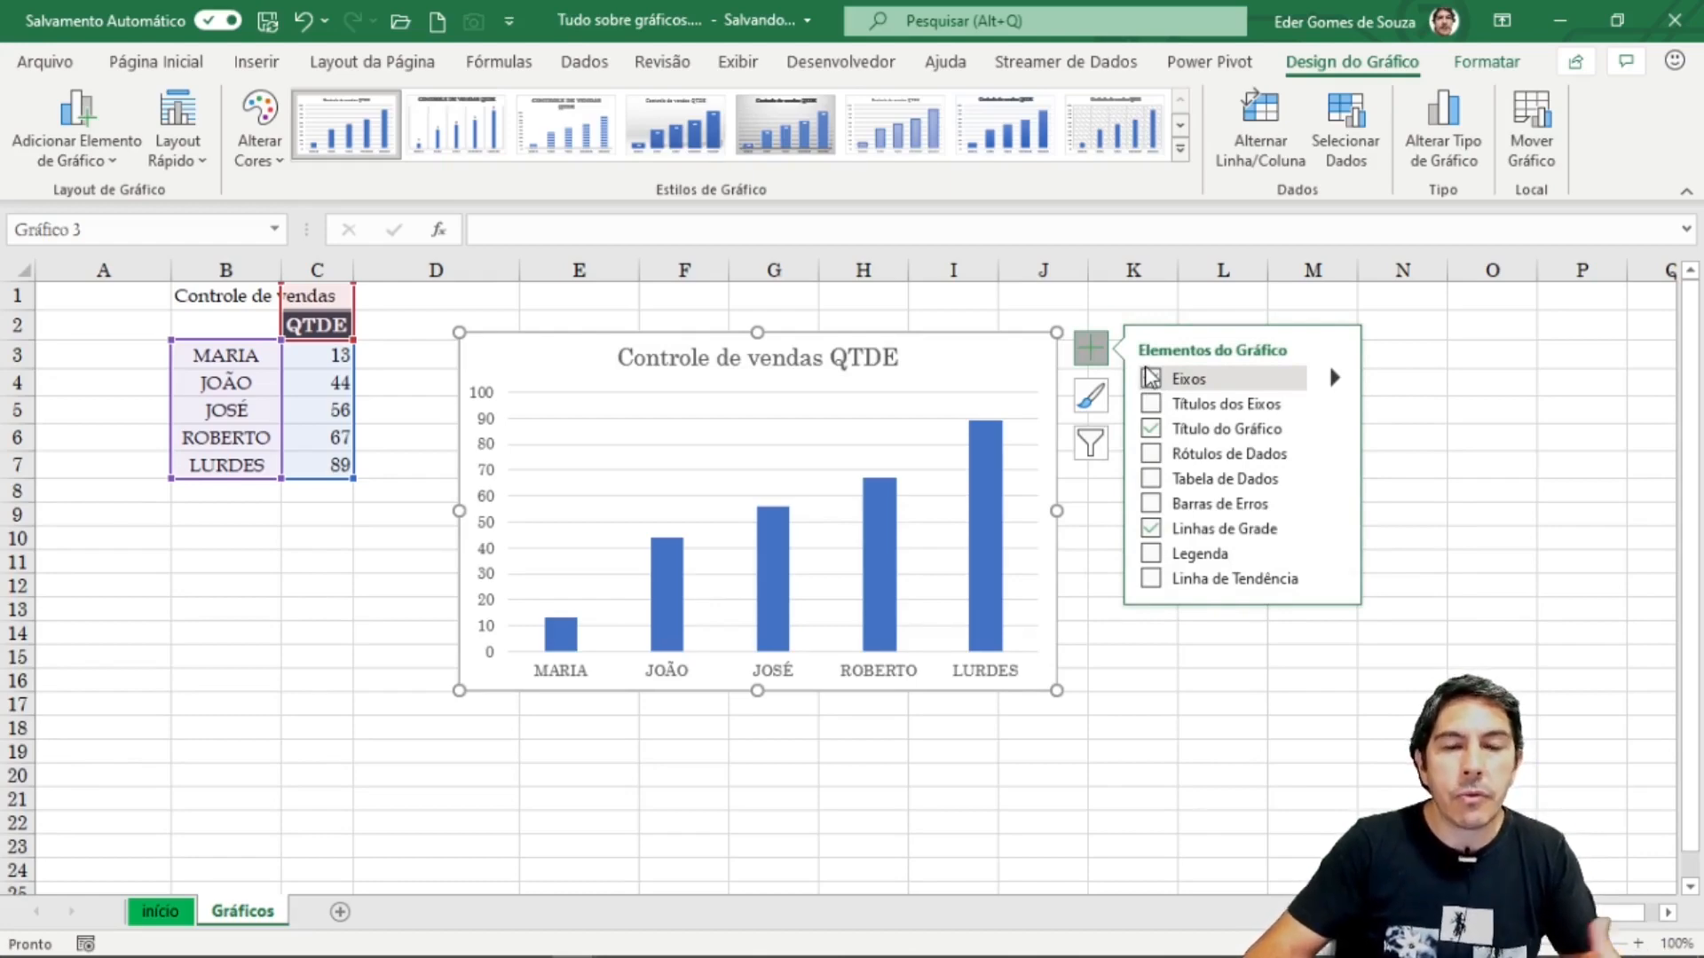
{"action": "left_click", "coordinate": [1338, 433]}
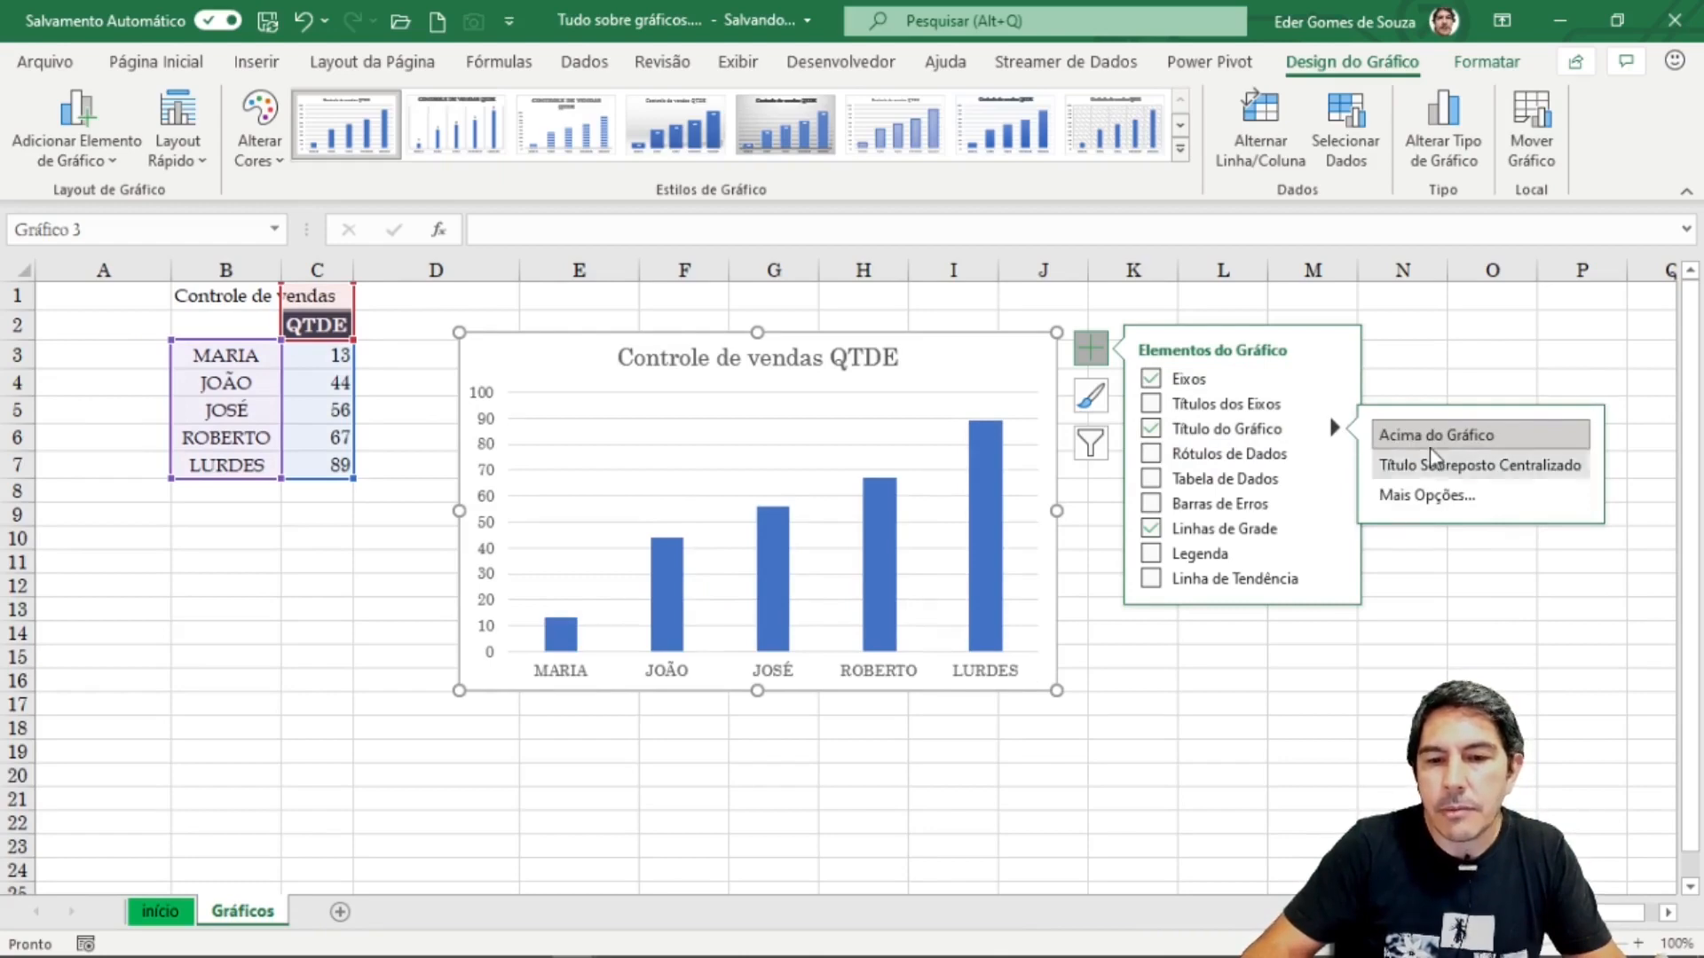
{"action": "left_click", "coordinate": [1151, 454]}
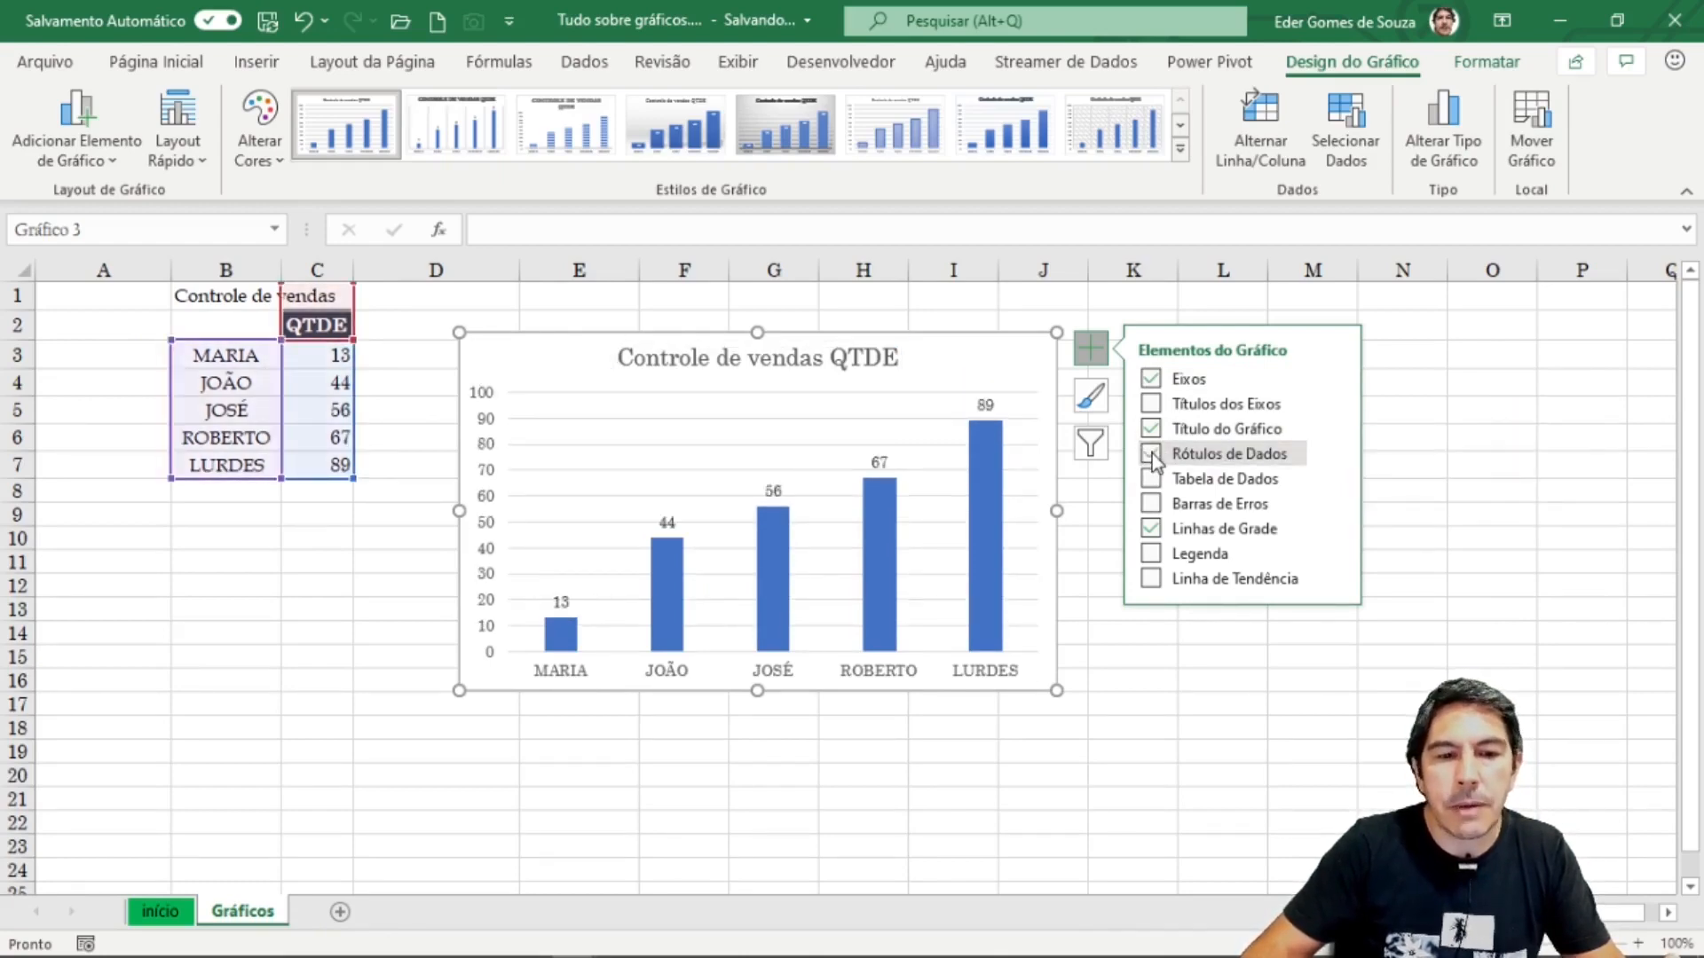
{"action": "left_click", "coordinate": [1337, 454]}
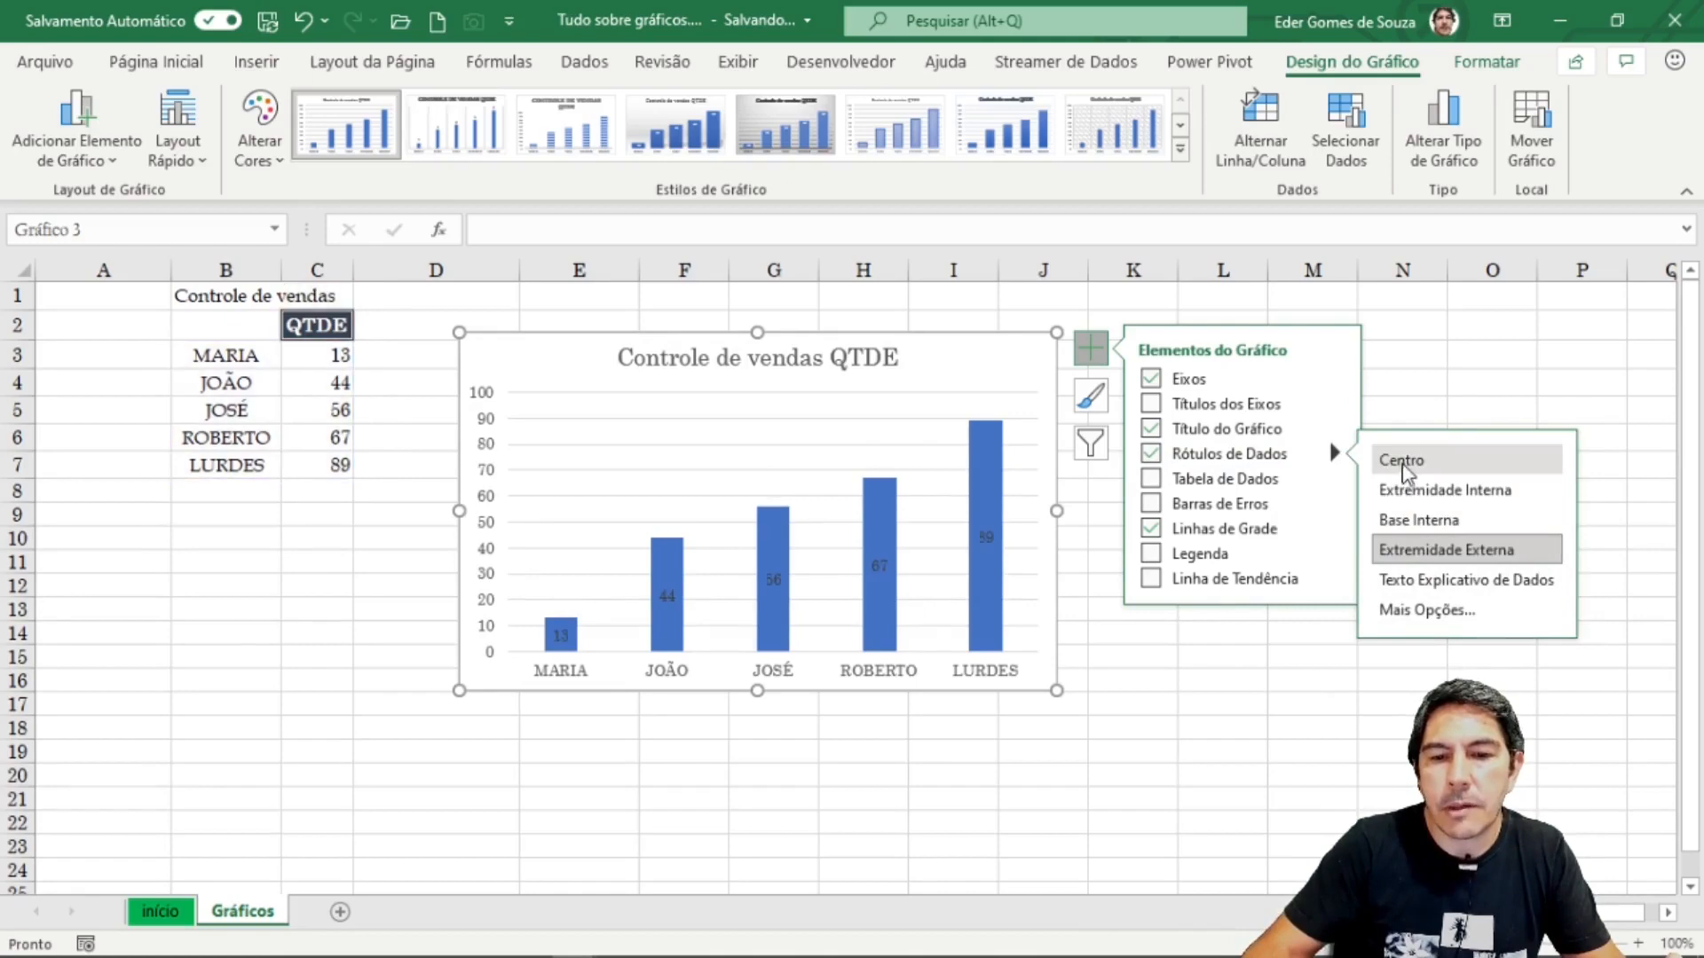
{"action": "left_click", "coordinate": [1150, 455]}
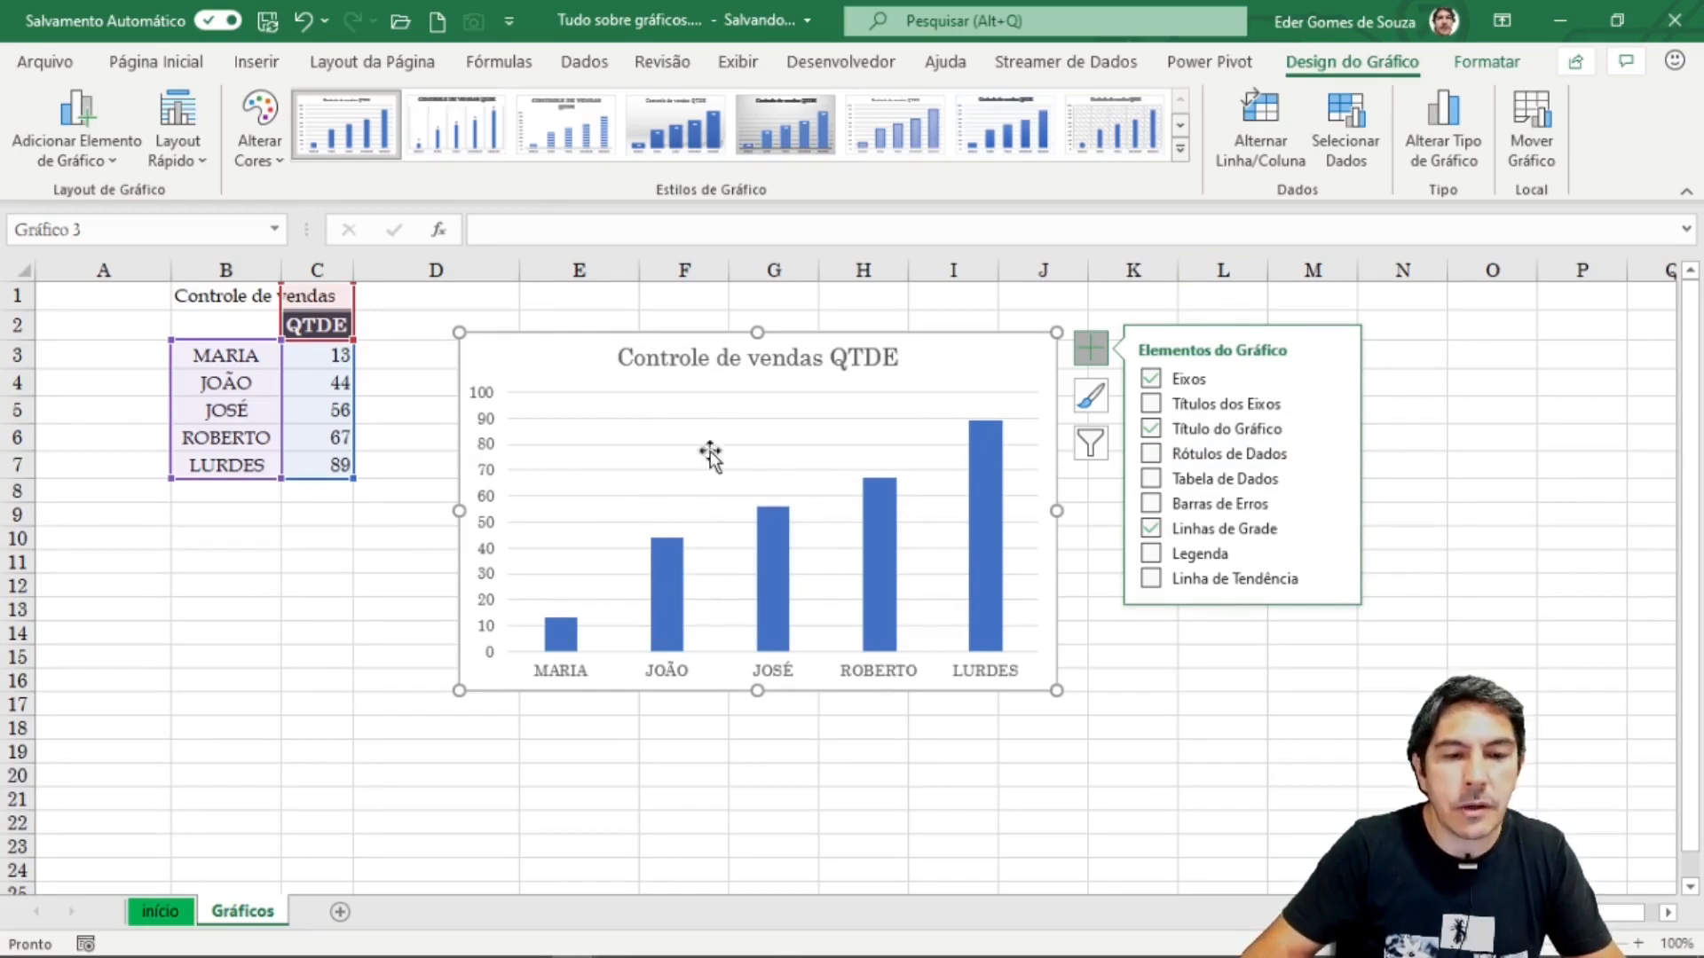
{"action": "left_click", "coordinate": [1154, 661]}
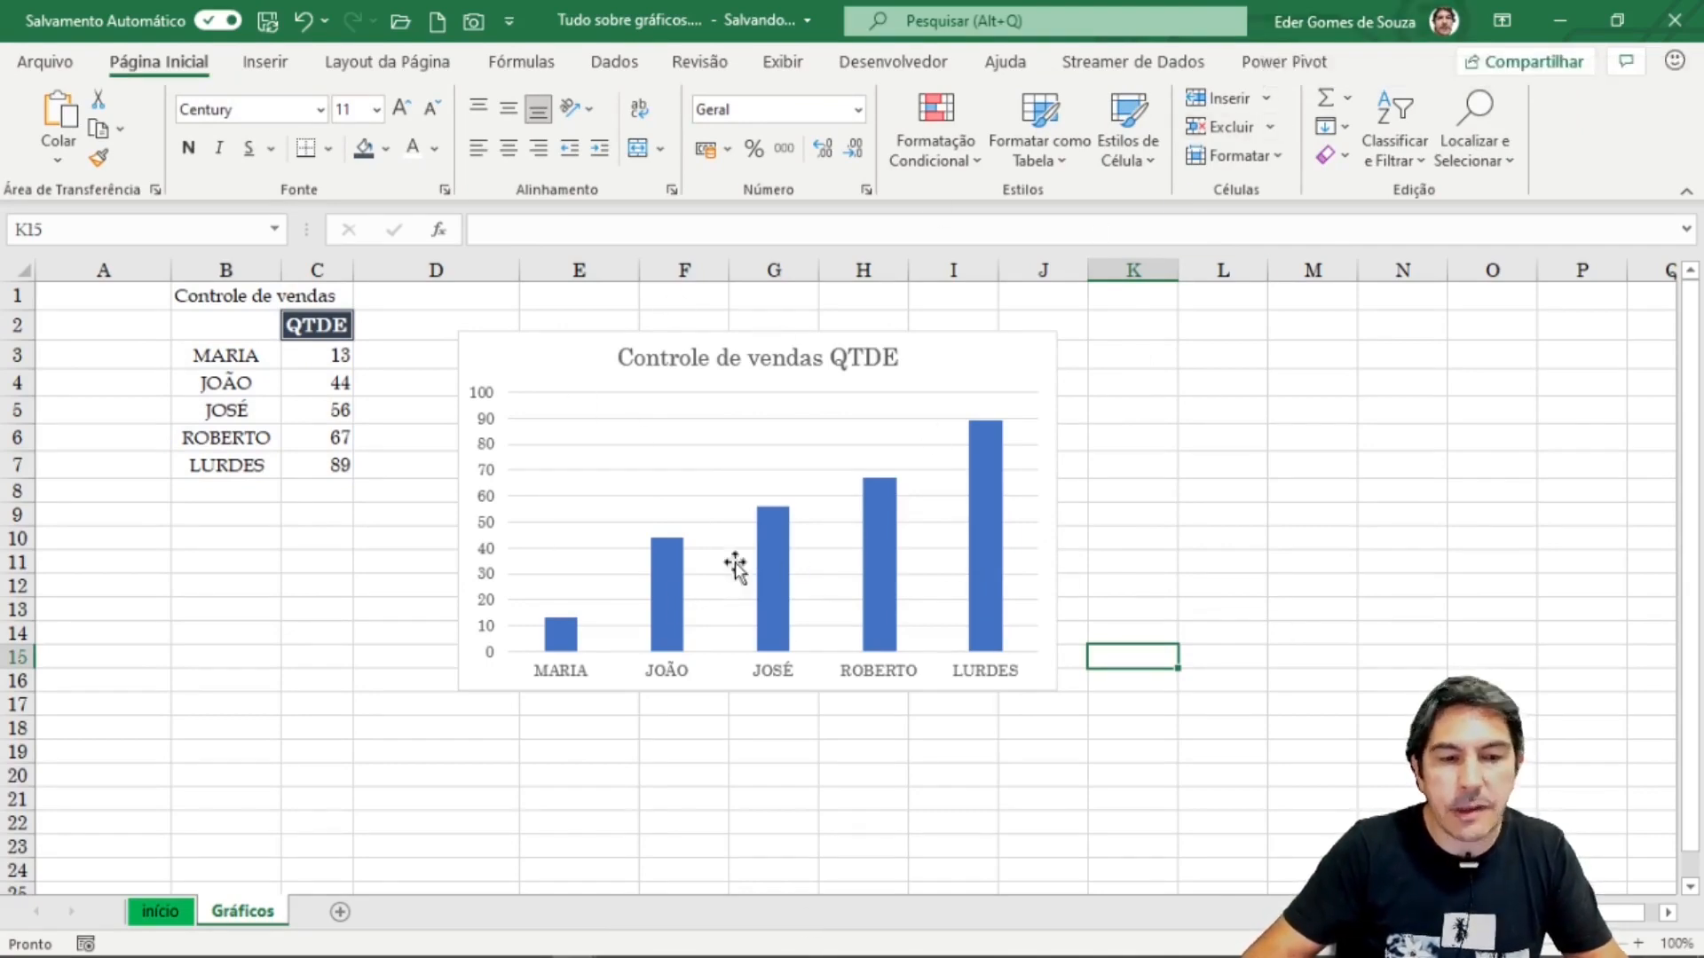
Step: Open the chart area's formatting options, and view those of the column series and the chart title
{"action": "left_click", "coordinate": [541, 371]}
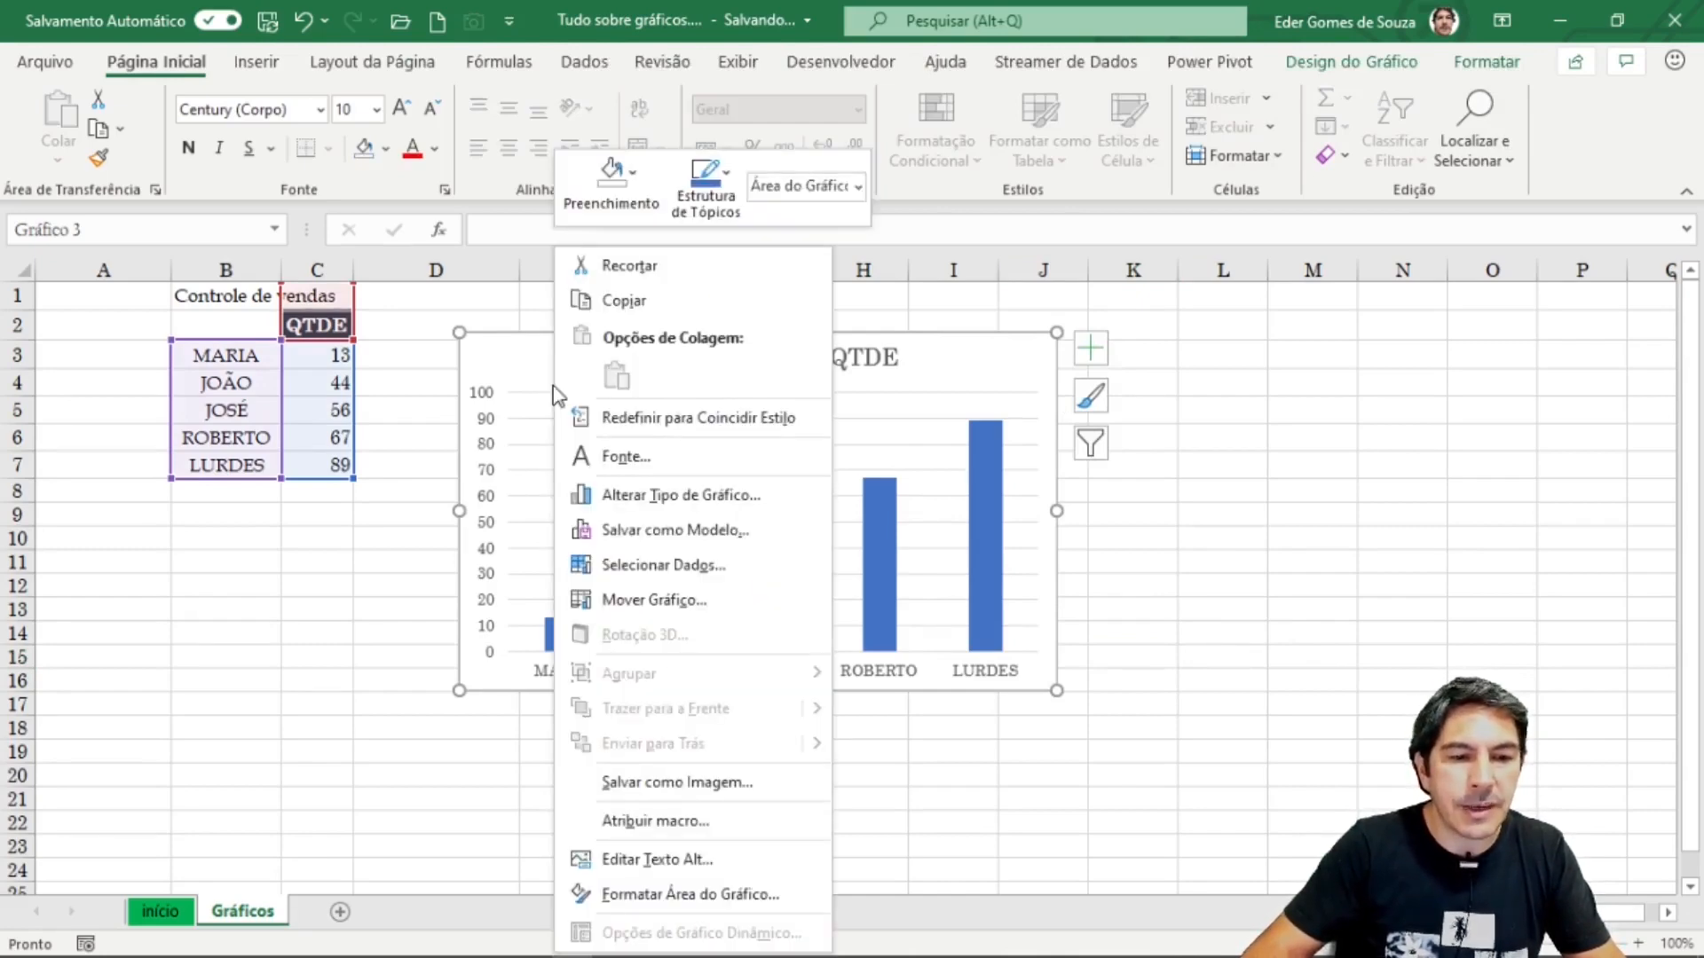
{"action": "right_click", "coordinate": [552, 391]}
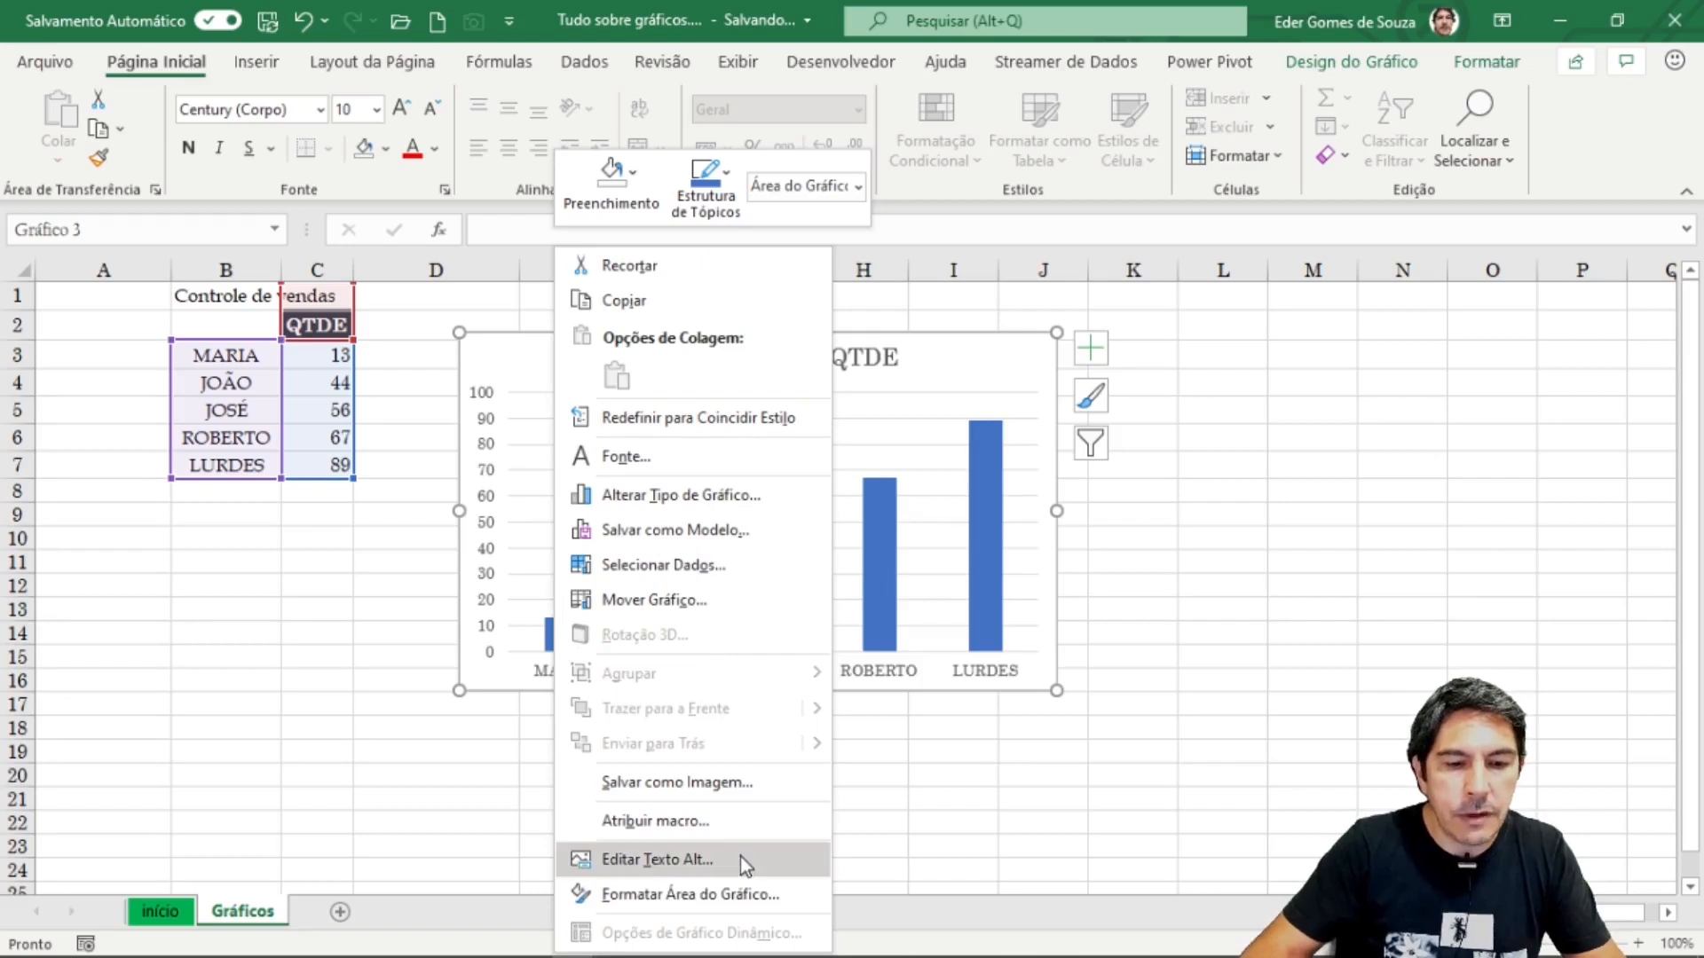
{"action": "left_click", "coordinate": [757, 896]}
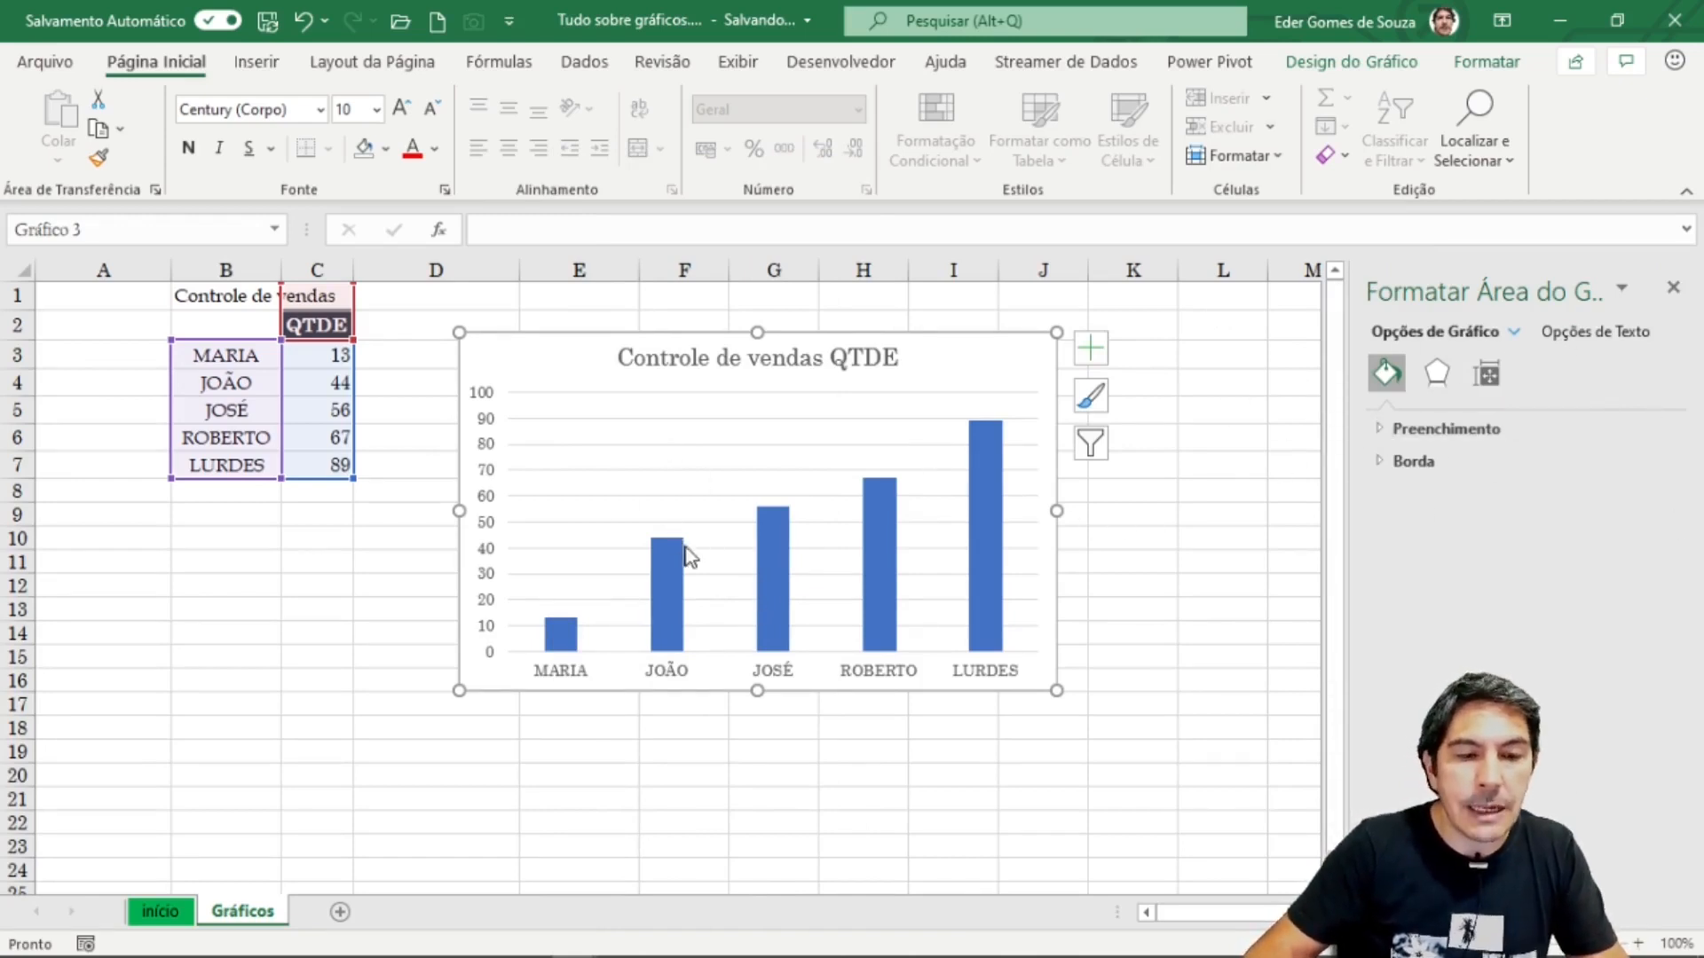
{"action": "left_click", "coordinate": [670, 576]}
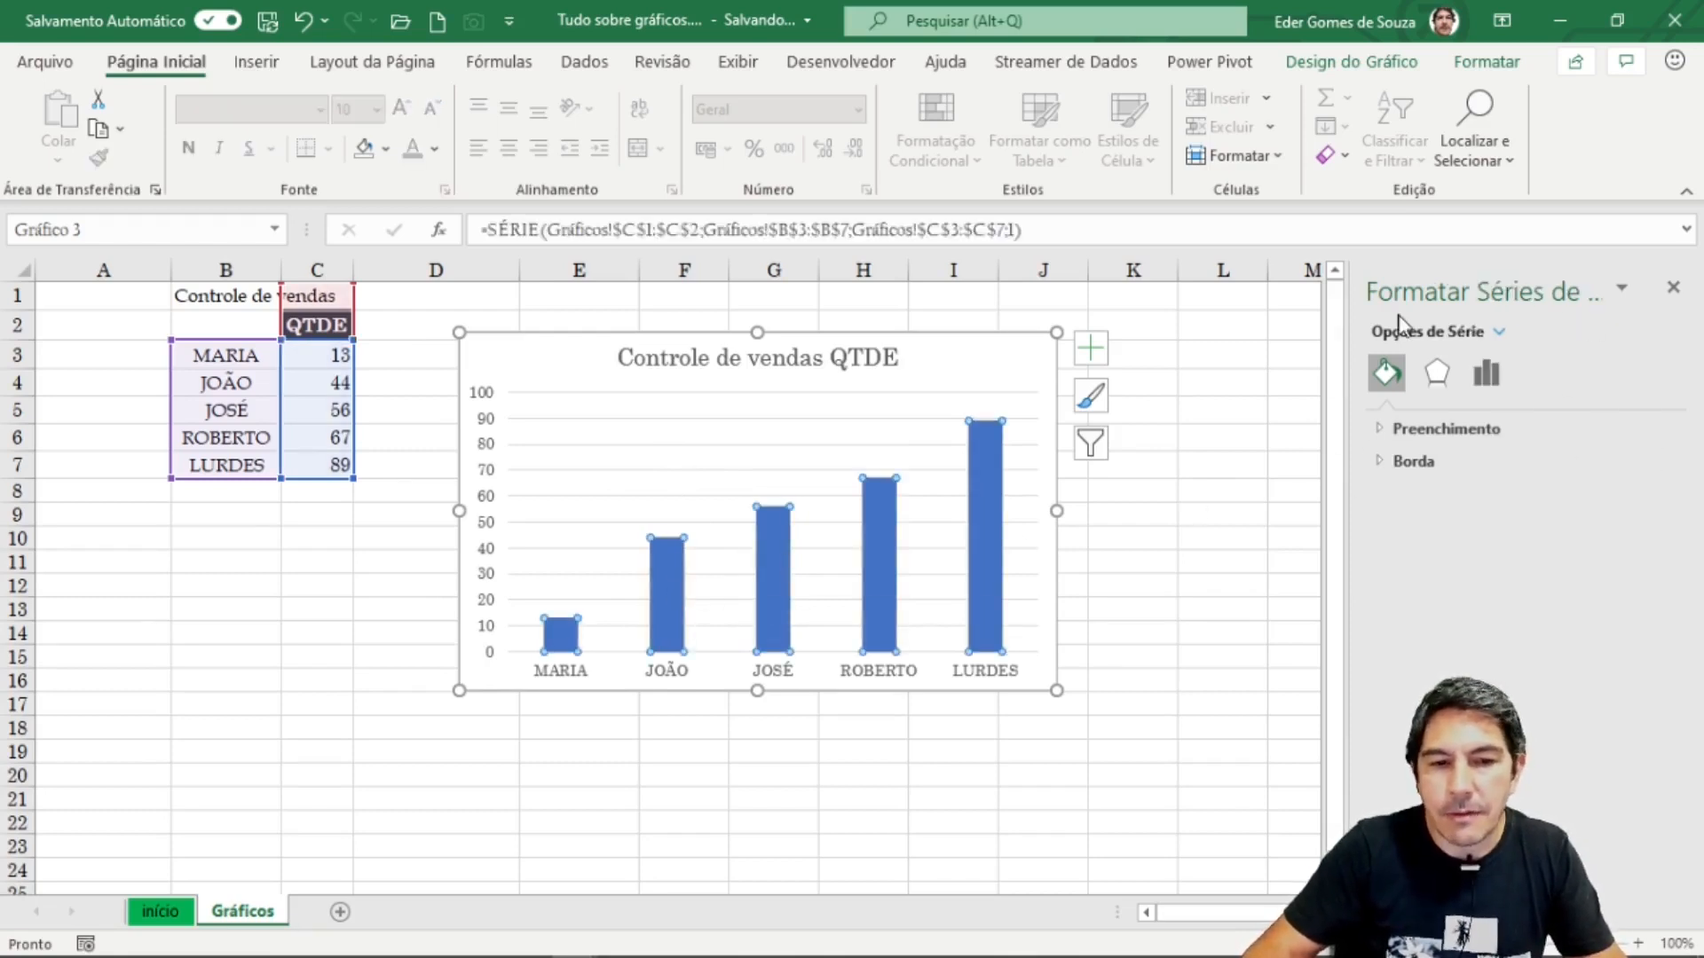
{"action": "left_click", "coordinate": [750, 364]}
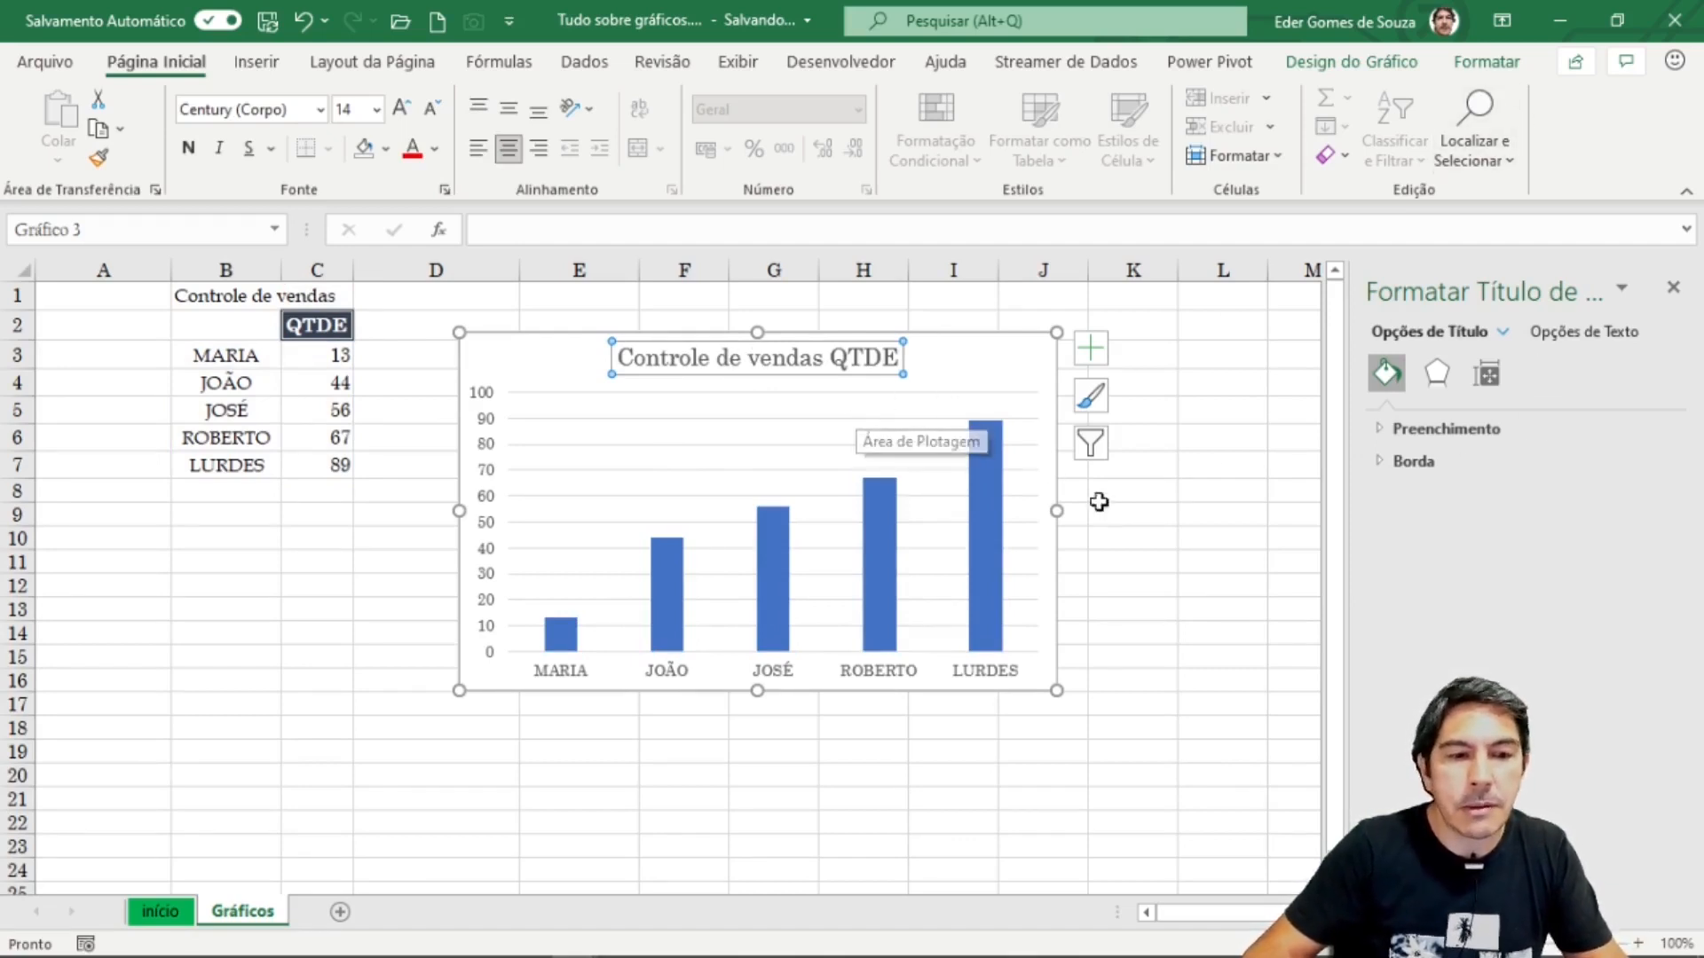
{"action": "left_click", "coordinate": [1146, 539]}
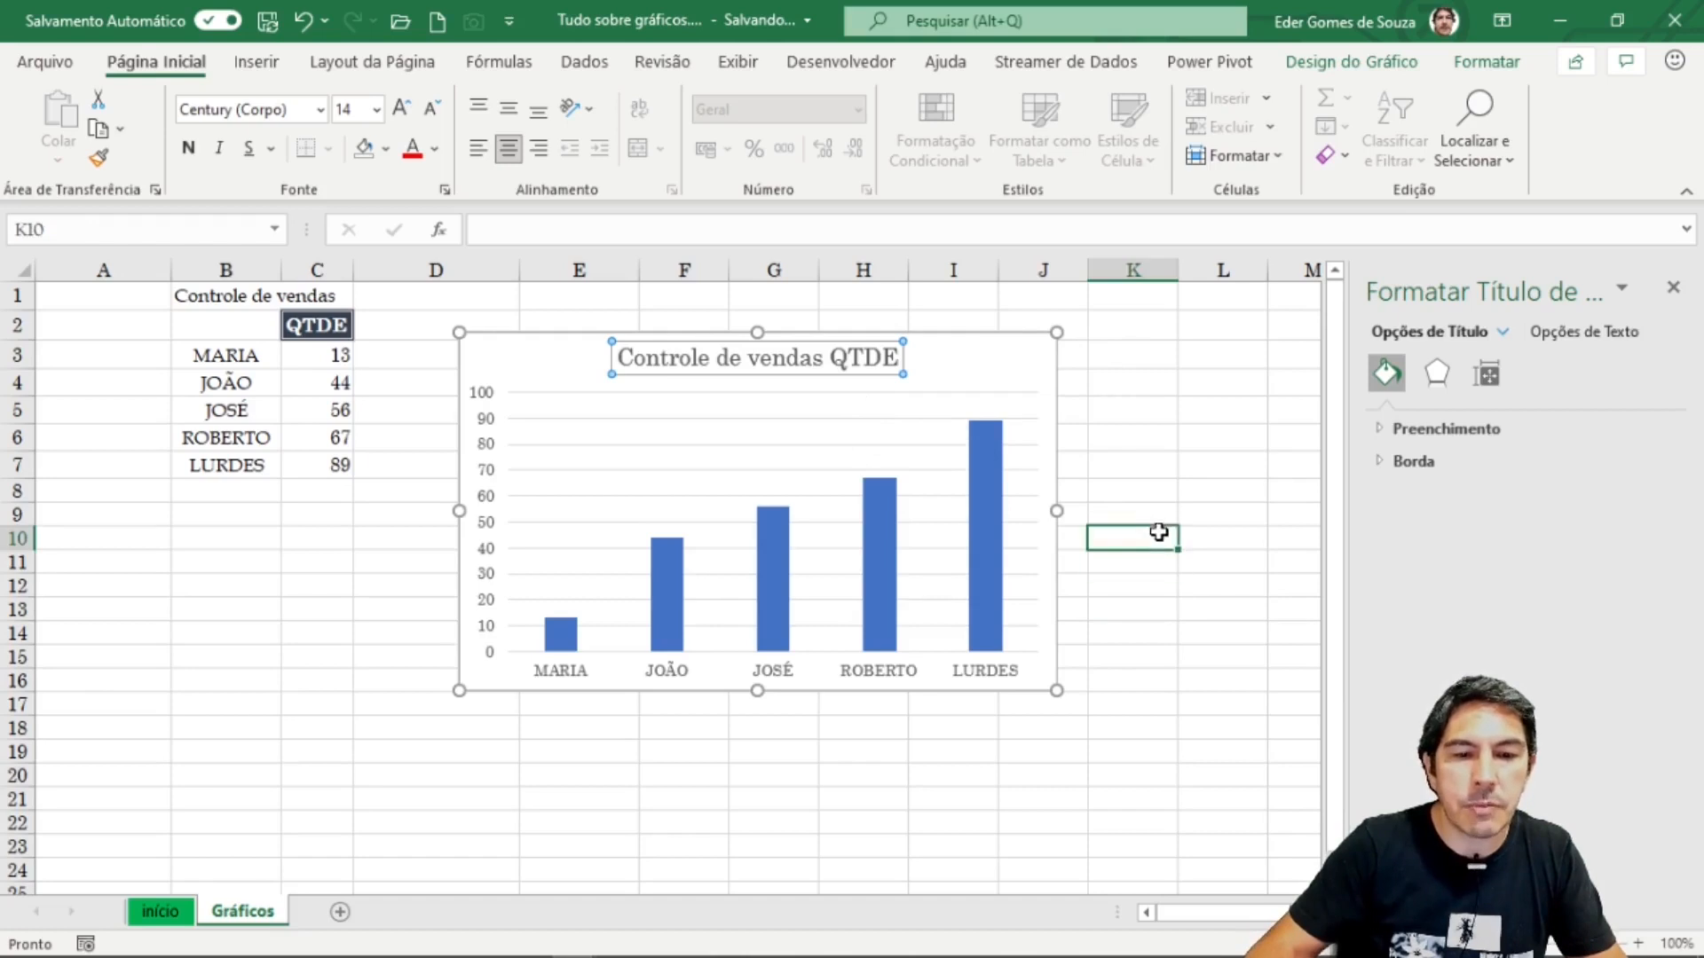
Step: View the formatting options of the plot area and chart title, closing, reopening and closing the title's options
{"action": "left_click", "coordinate": [887, 512]}
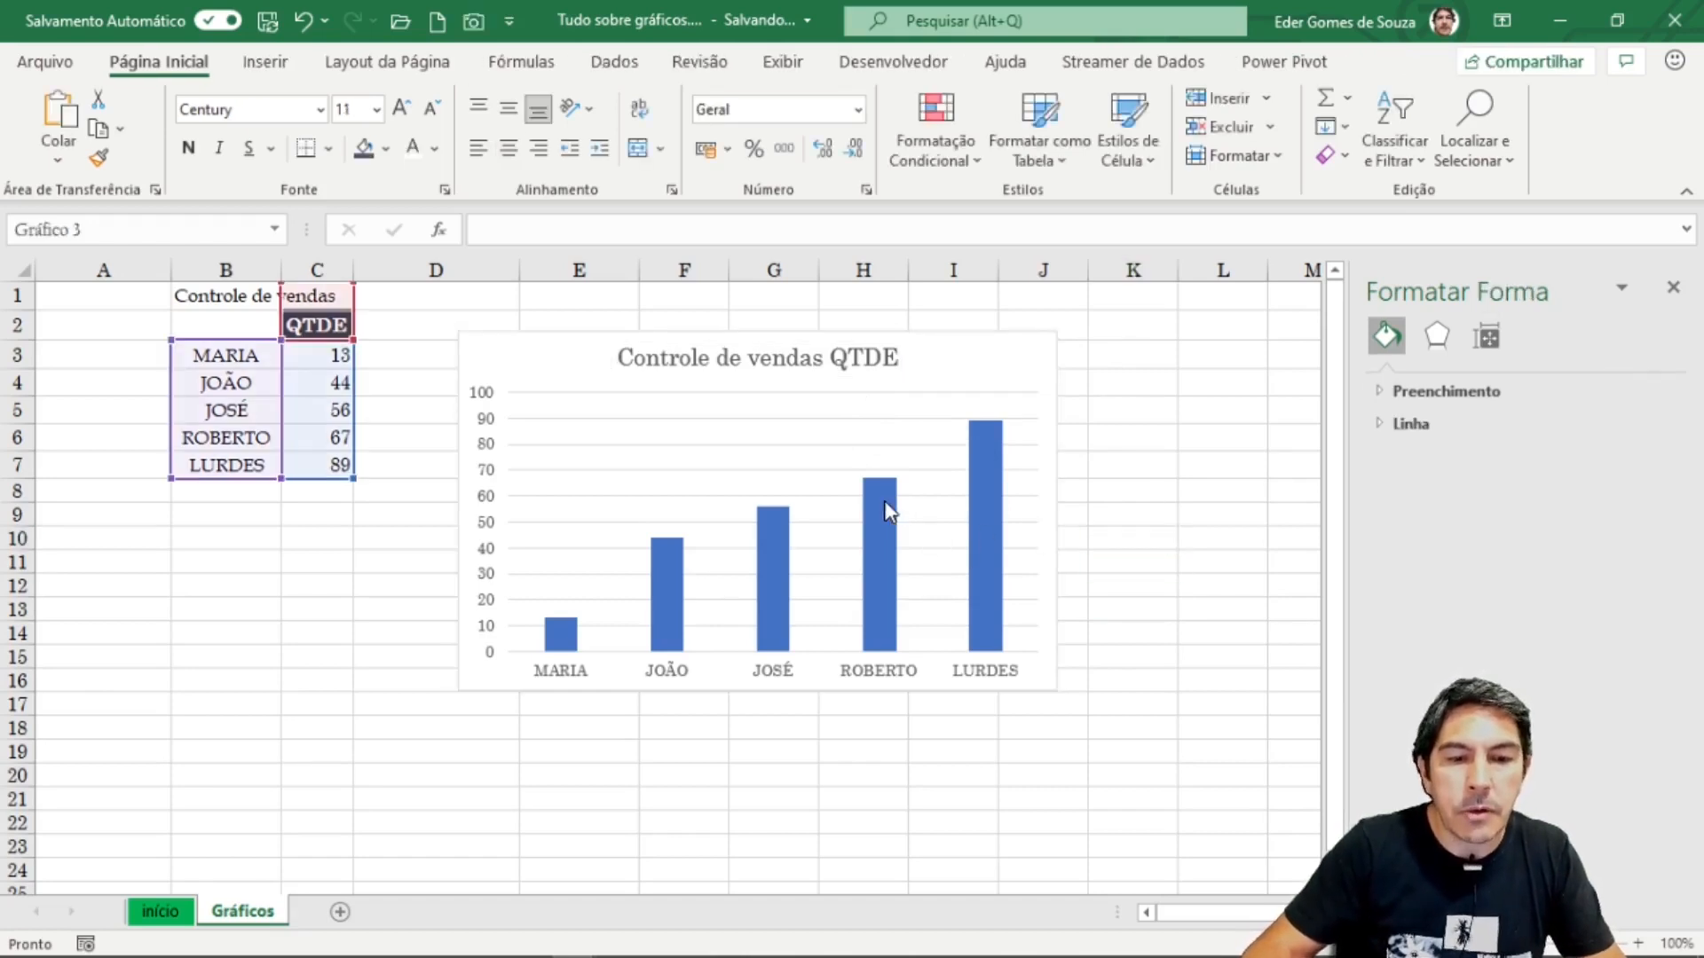
{"action": "left_click", "coordinate": [852, 635]}
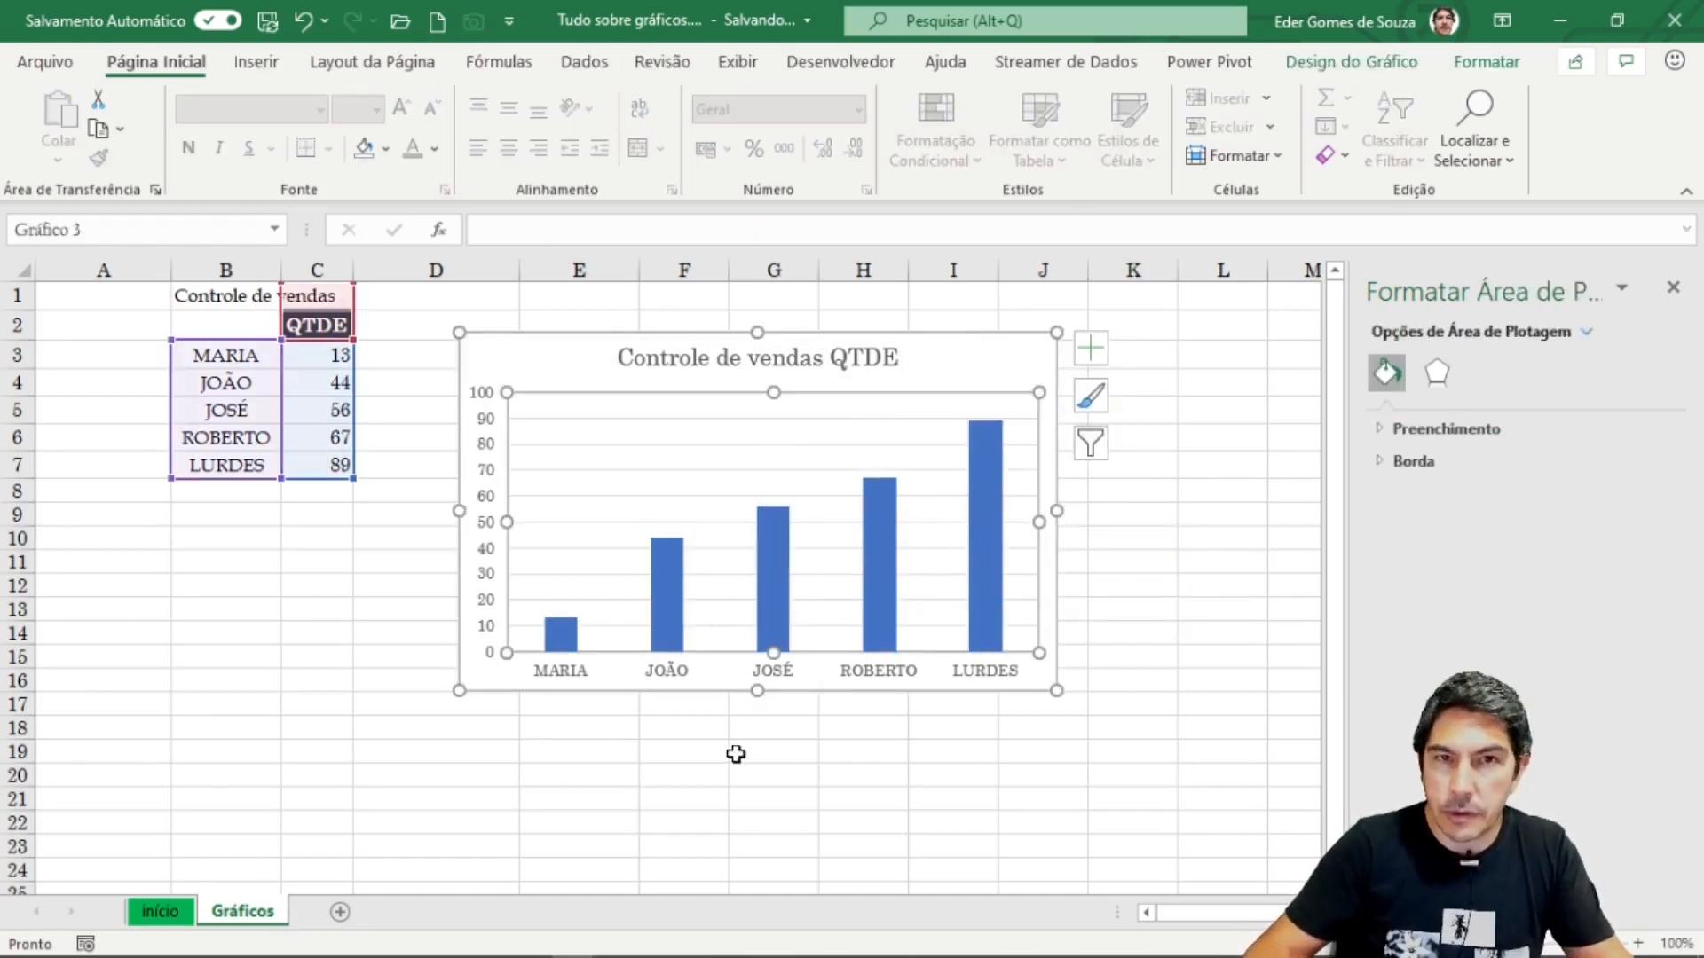
{"action": "left_click", "coordinate": [1143, 707]}
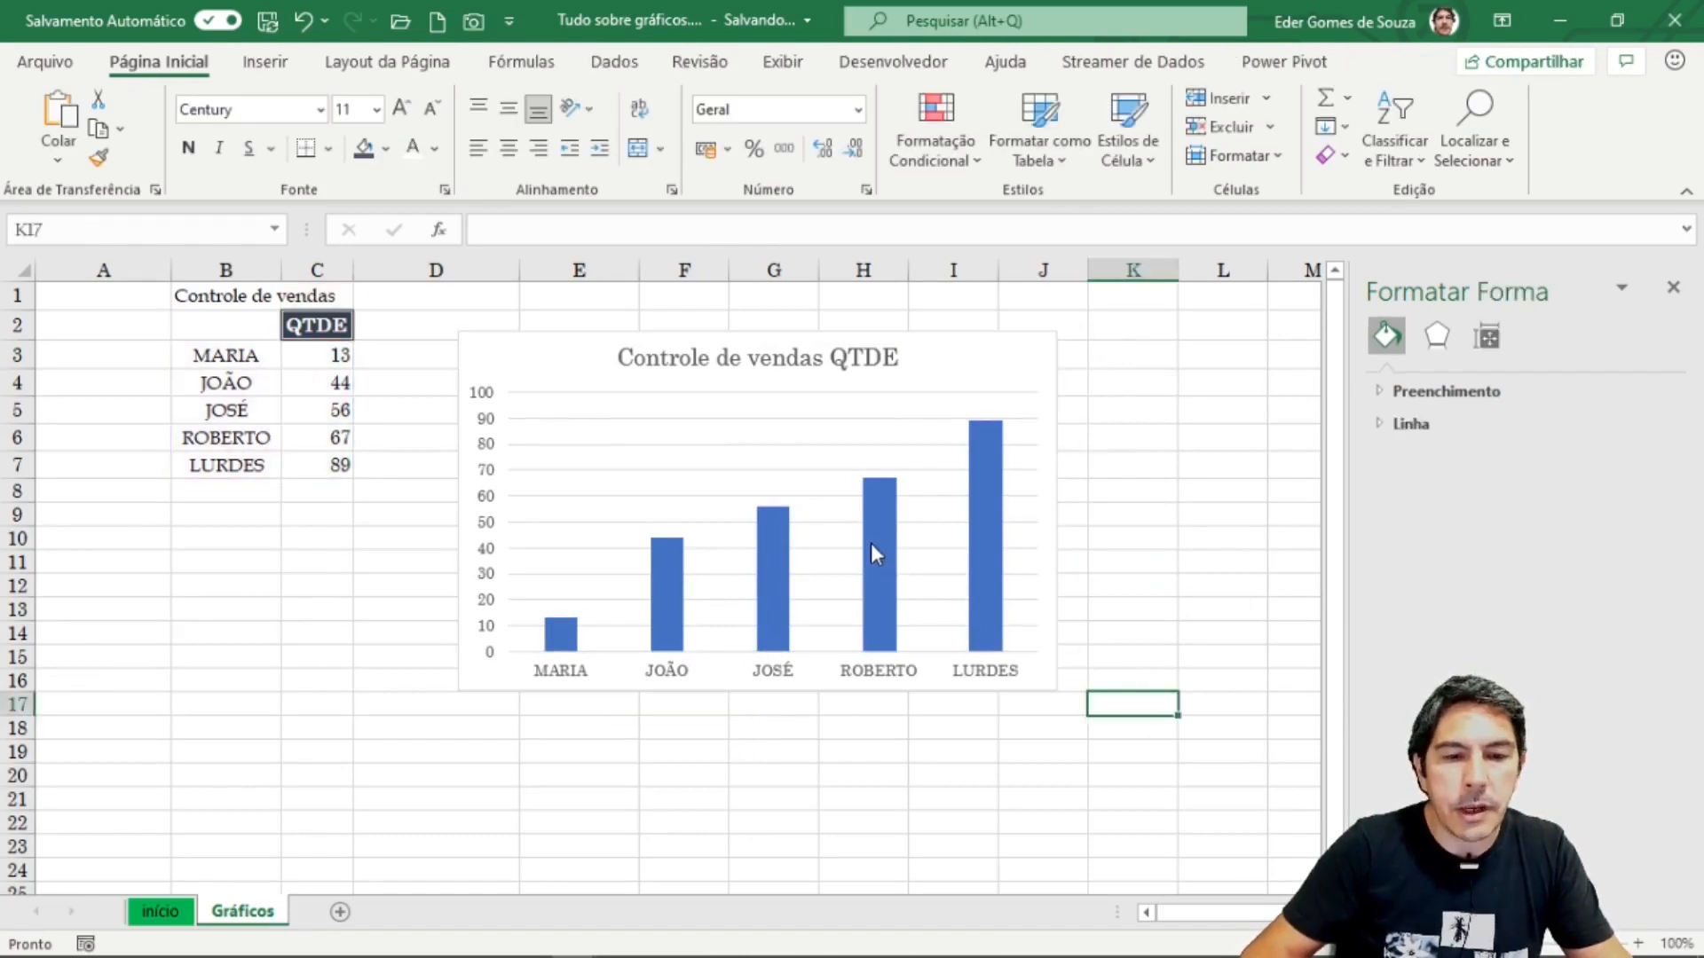
{"action": "left_click", "coordinate": [779, 361]}
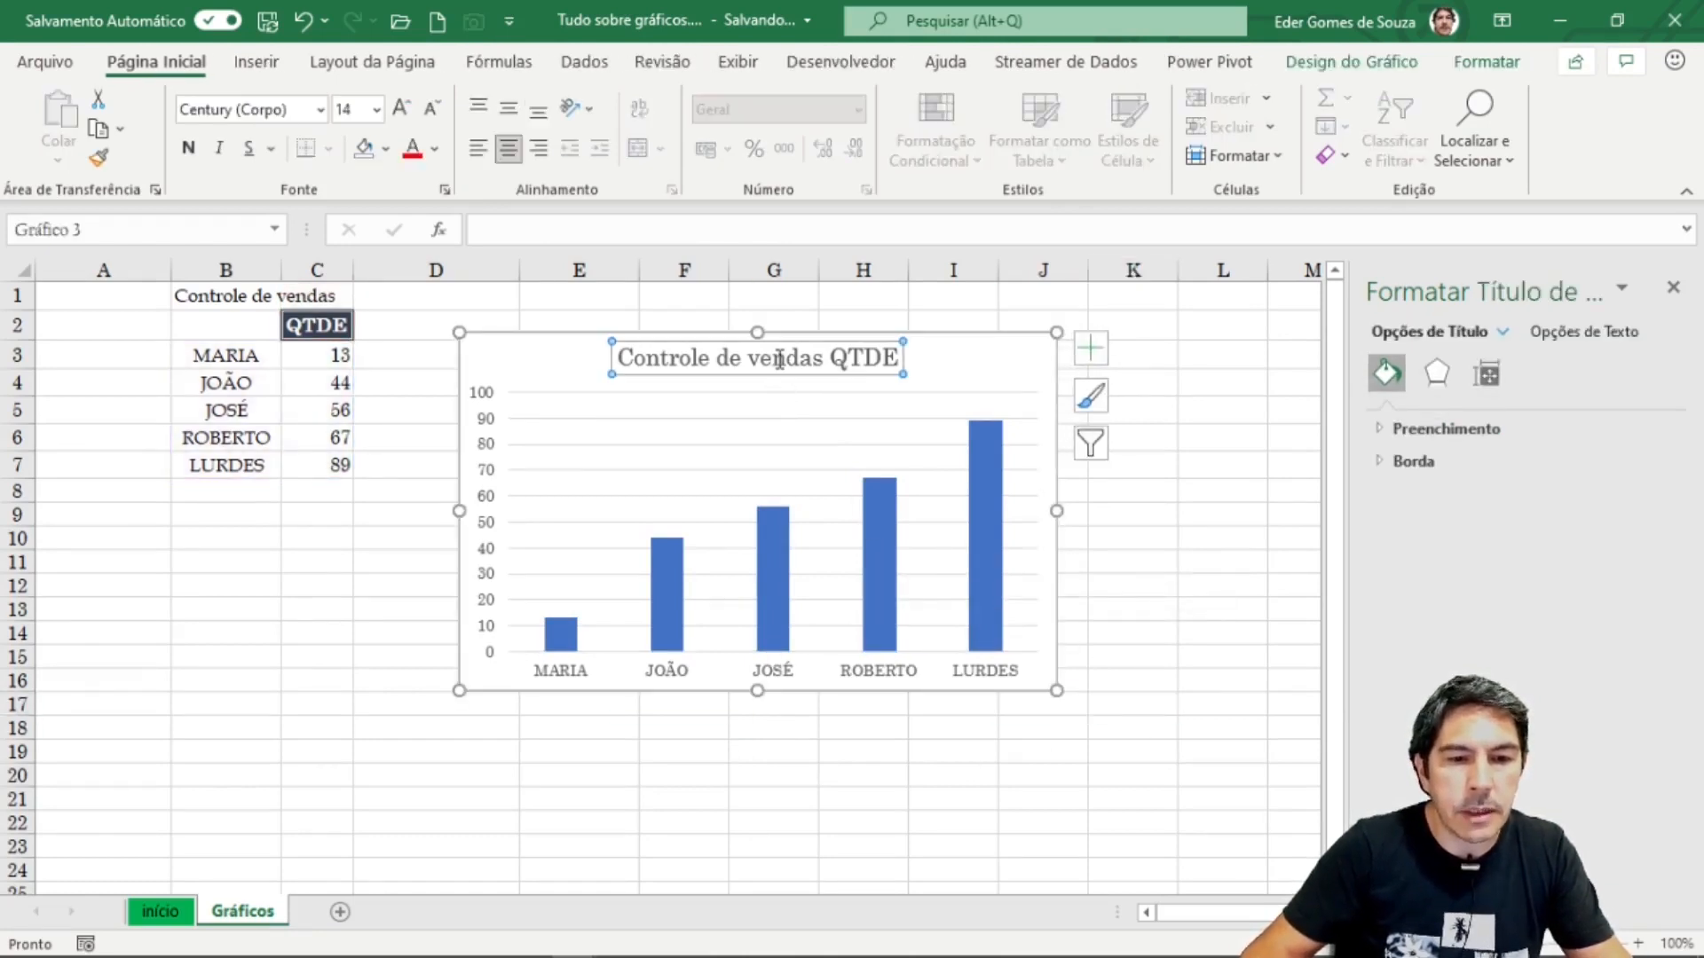
{"action": "left_click", "coordinate": [1674, 288]}
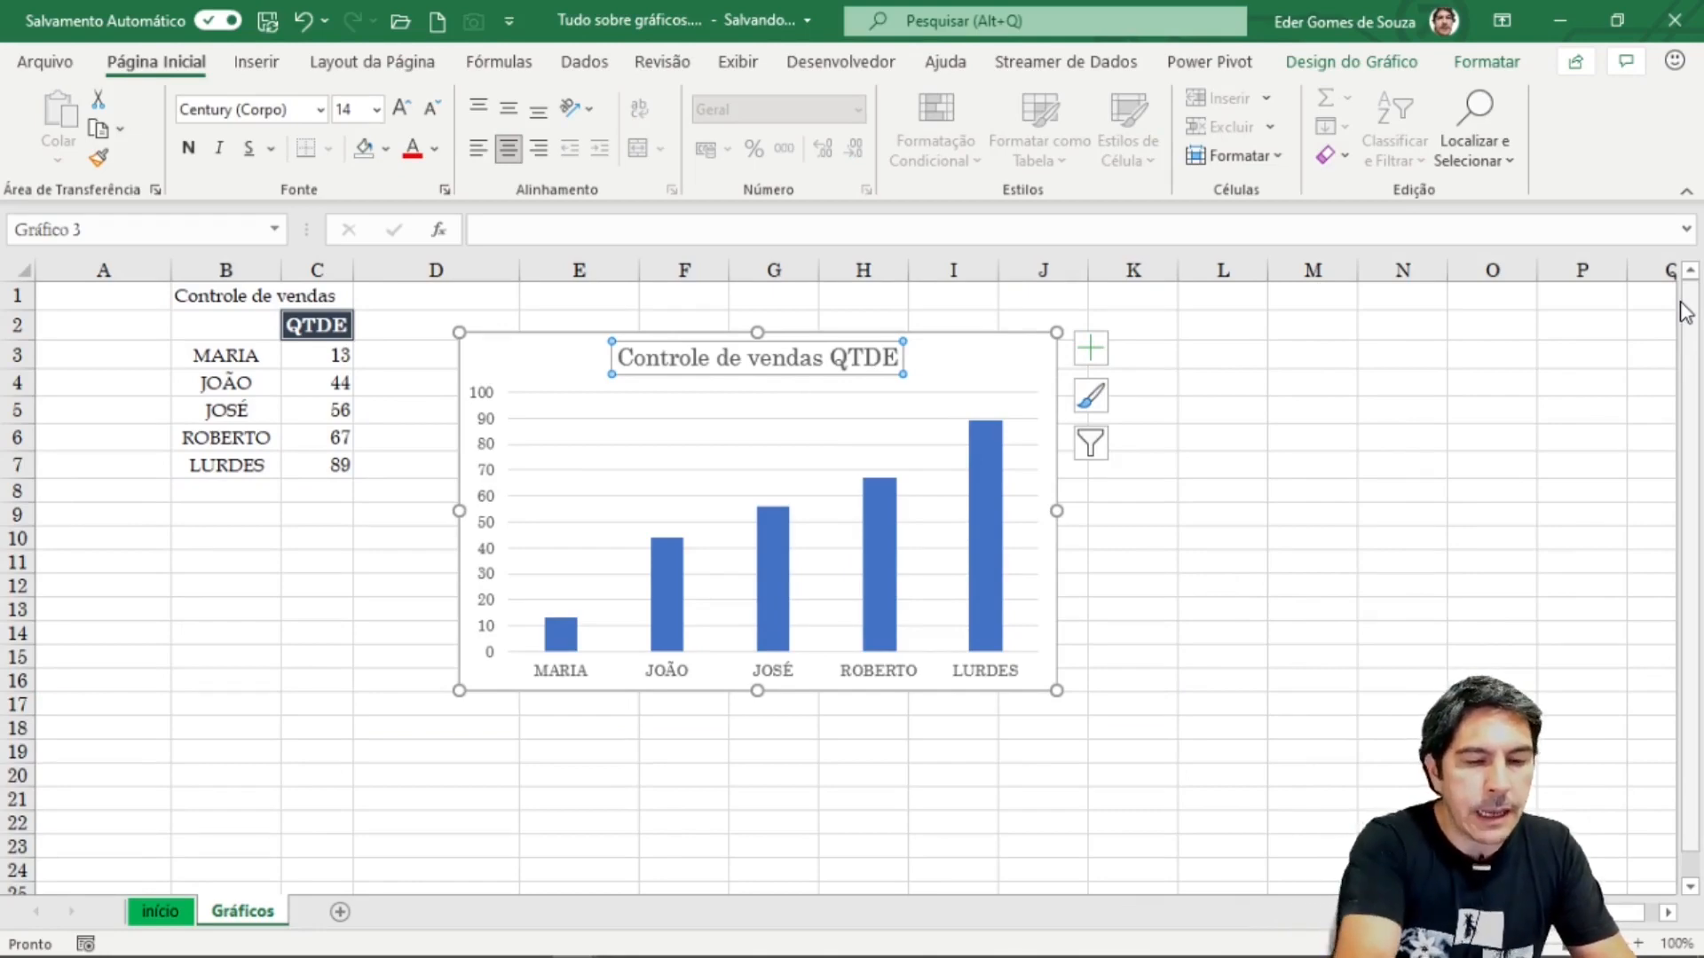
{"action": "key", "text": "ctrl+1"}
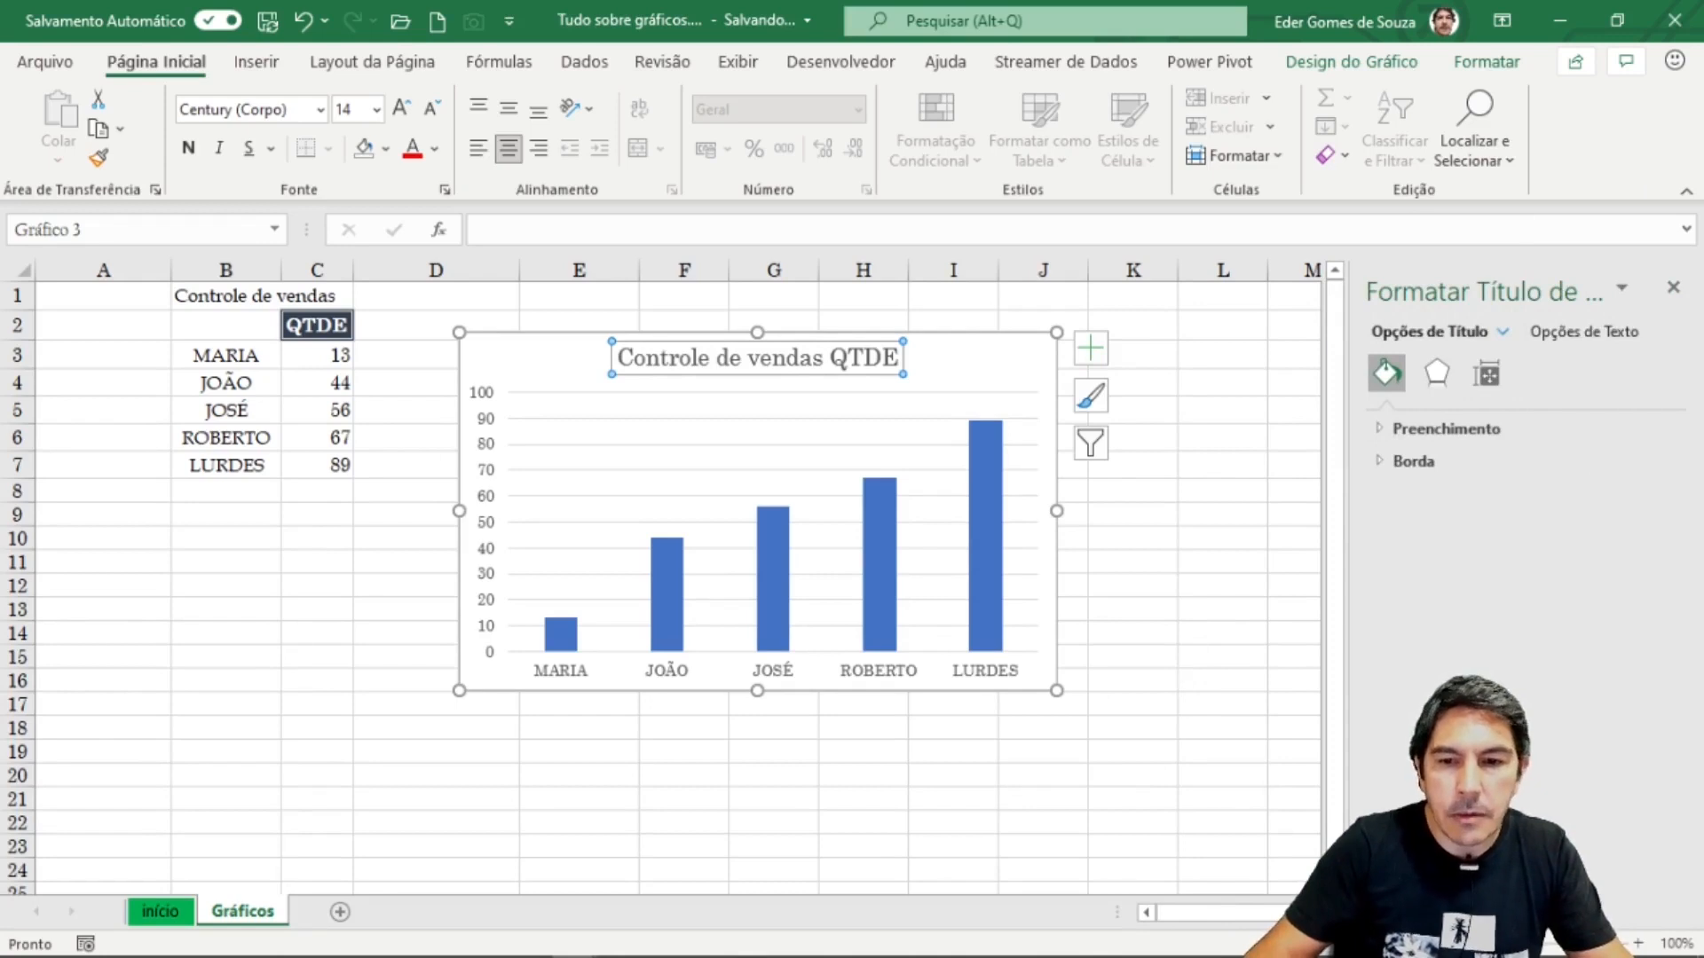
{"action": "left_click", "coordinate": [1674, 291]}
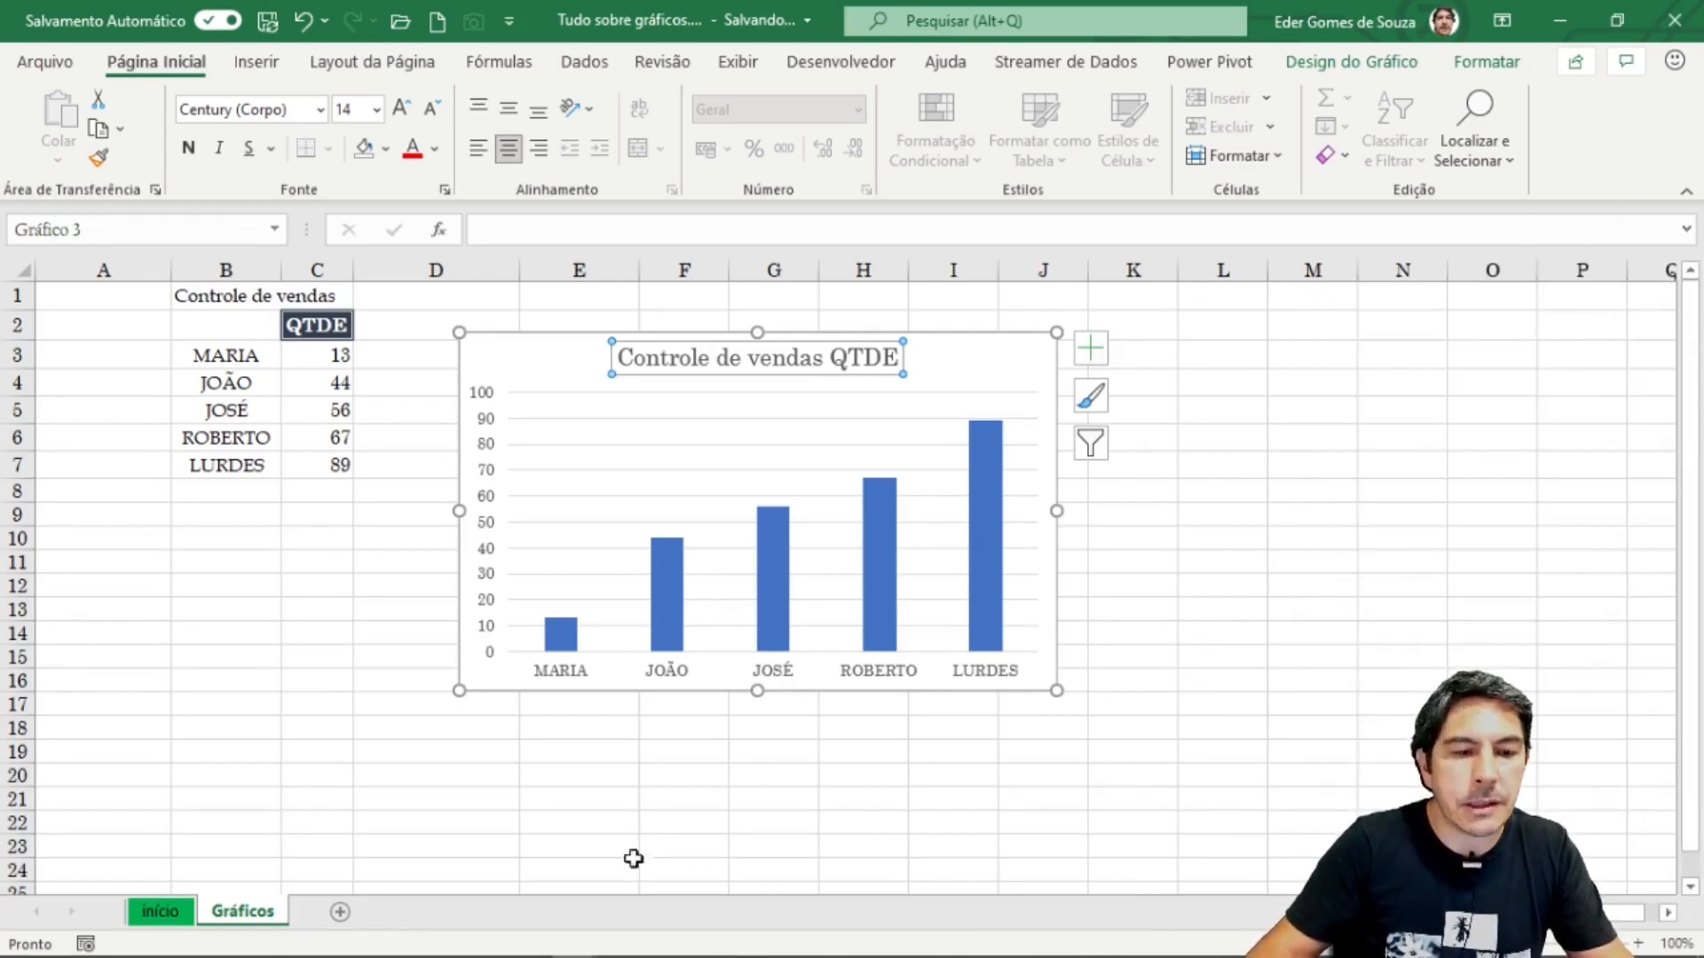
Step: Open the data series formatting options for the columns, and view the plot area's formatting options
{"action": "left_click", "coordinate": [666, 566]}
{"action": "right_click", "coordinate": [667, 566]}
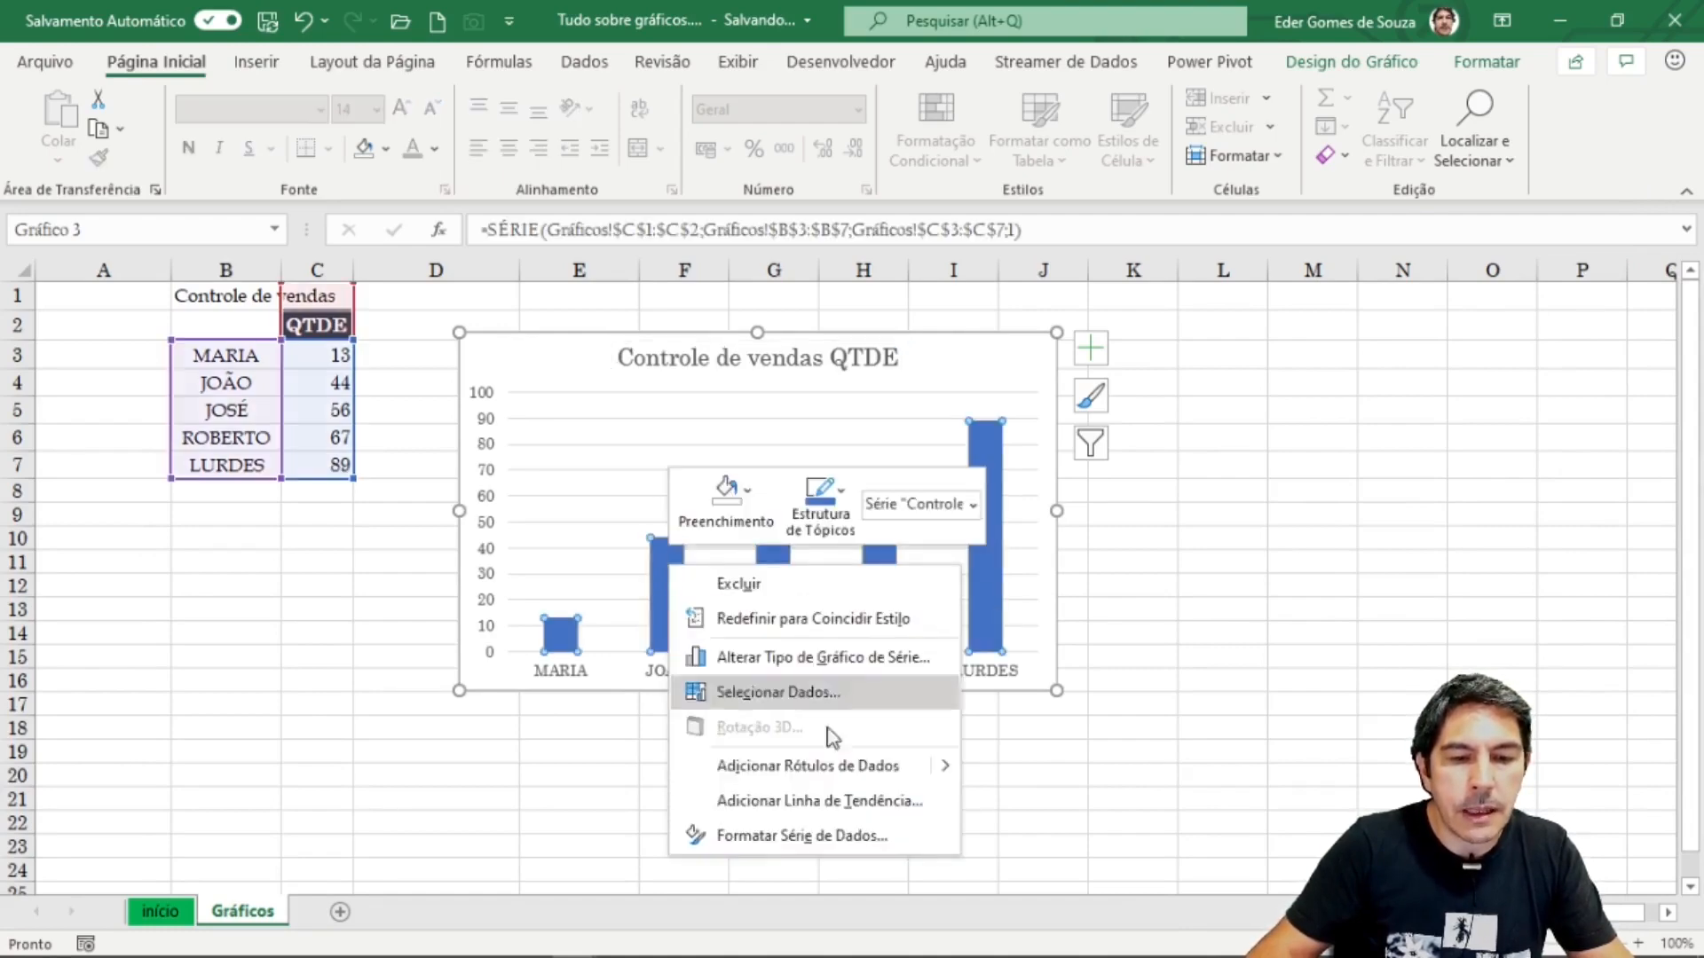
{"action": "left_click", "coordinate": [813, 838]}
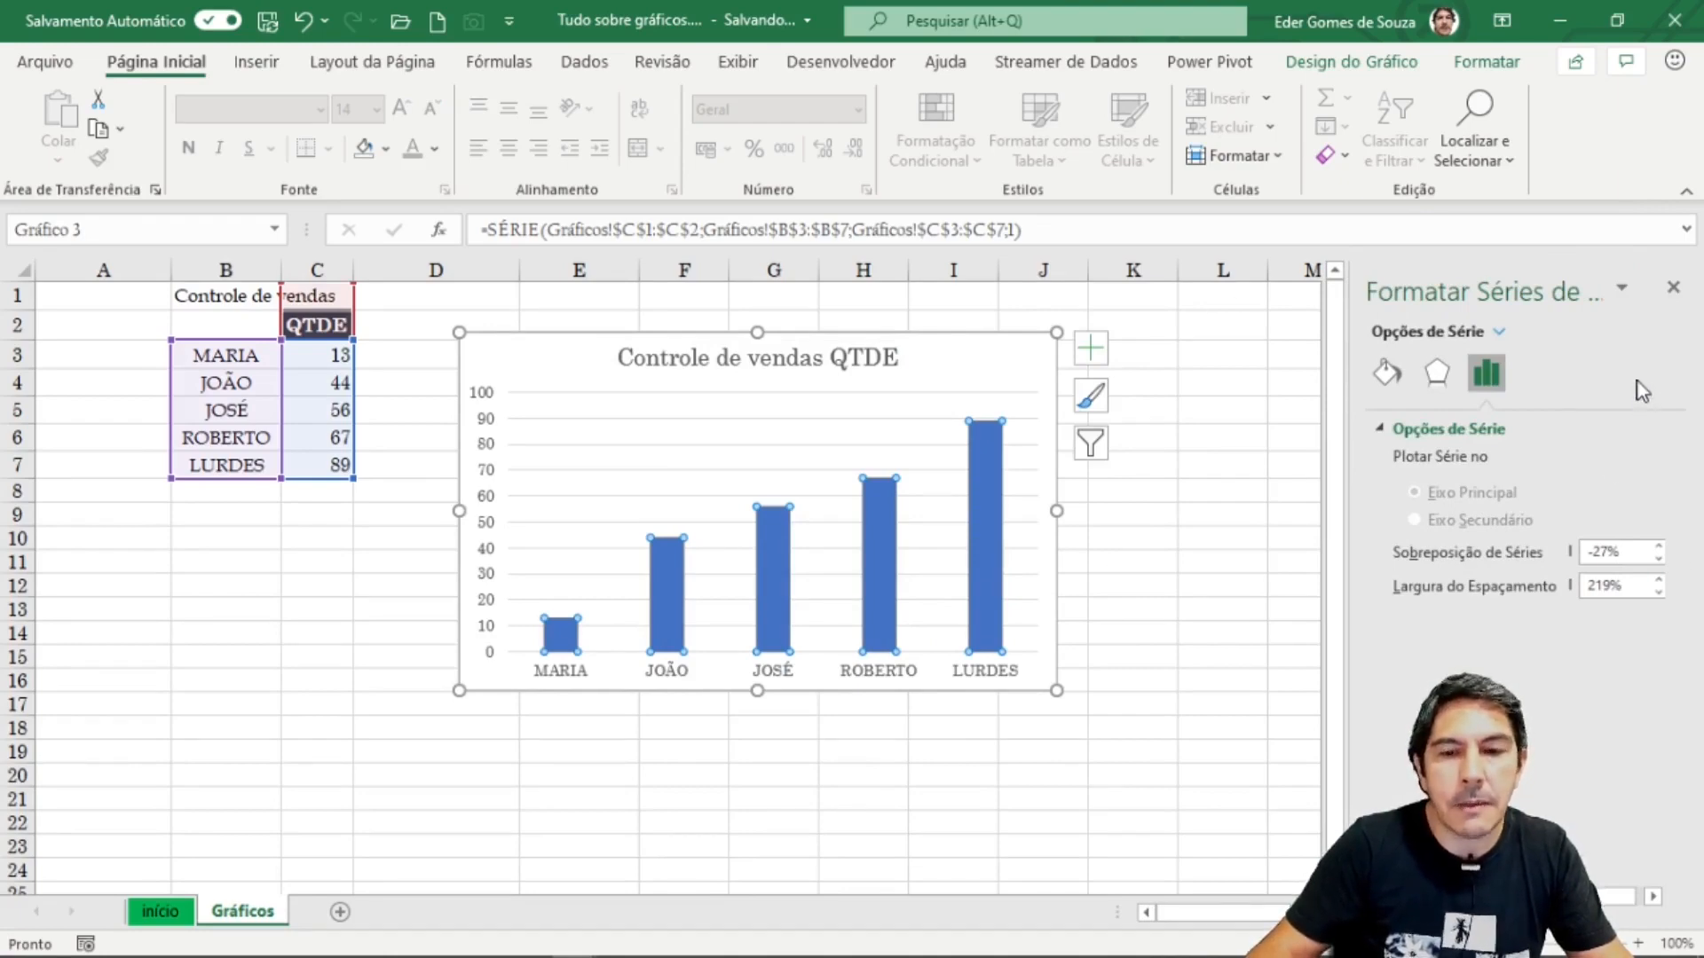
{"action": "left_click", "coordinate": [1206, 563]}
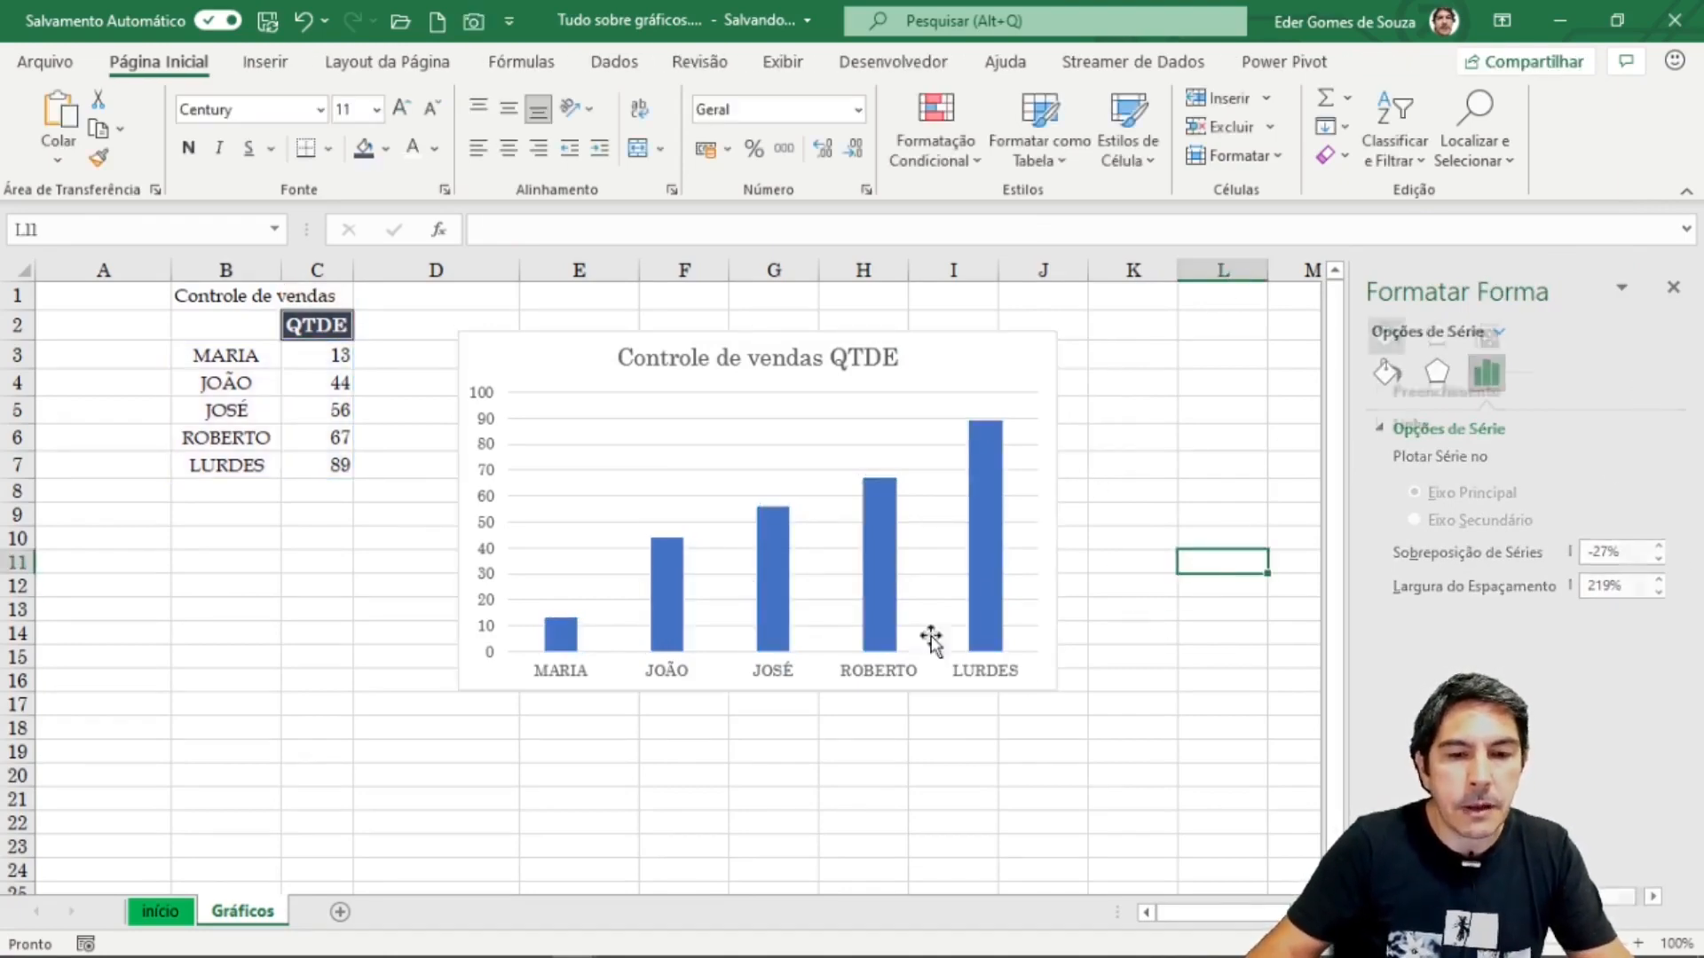
{"action": "left_click", "coordinate": [513, 537]}
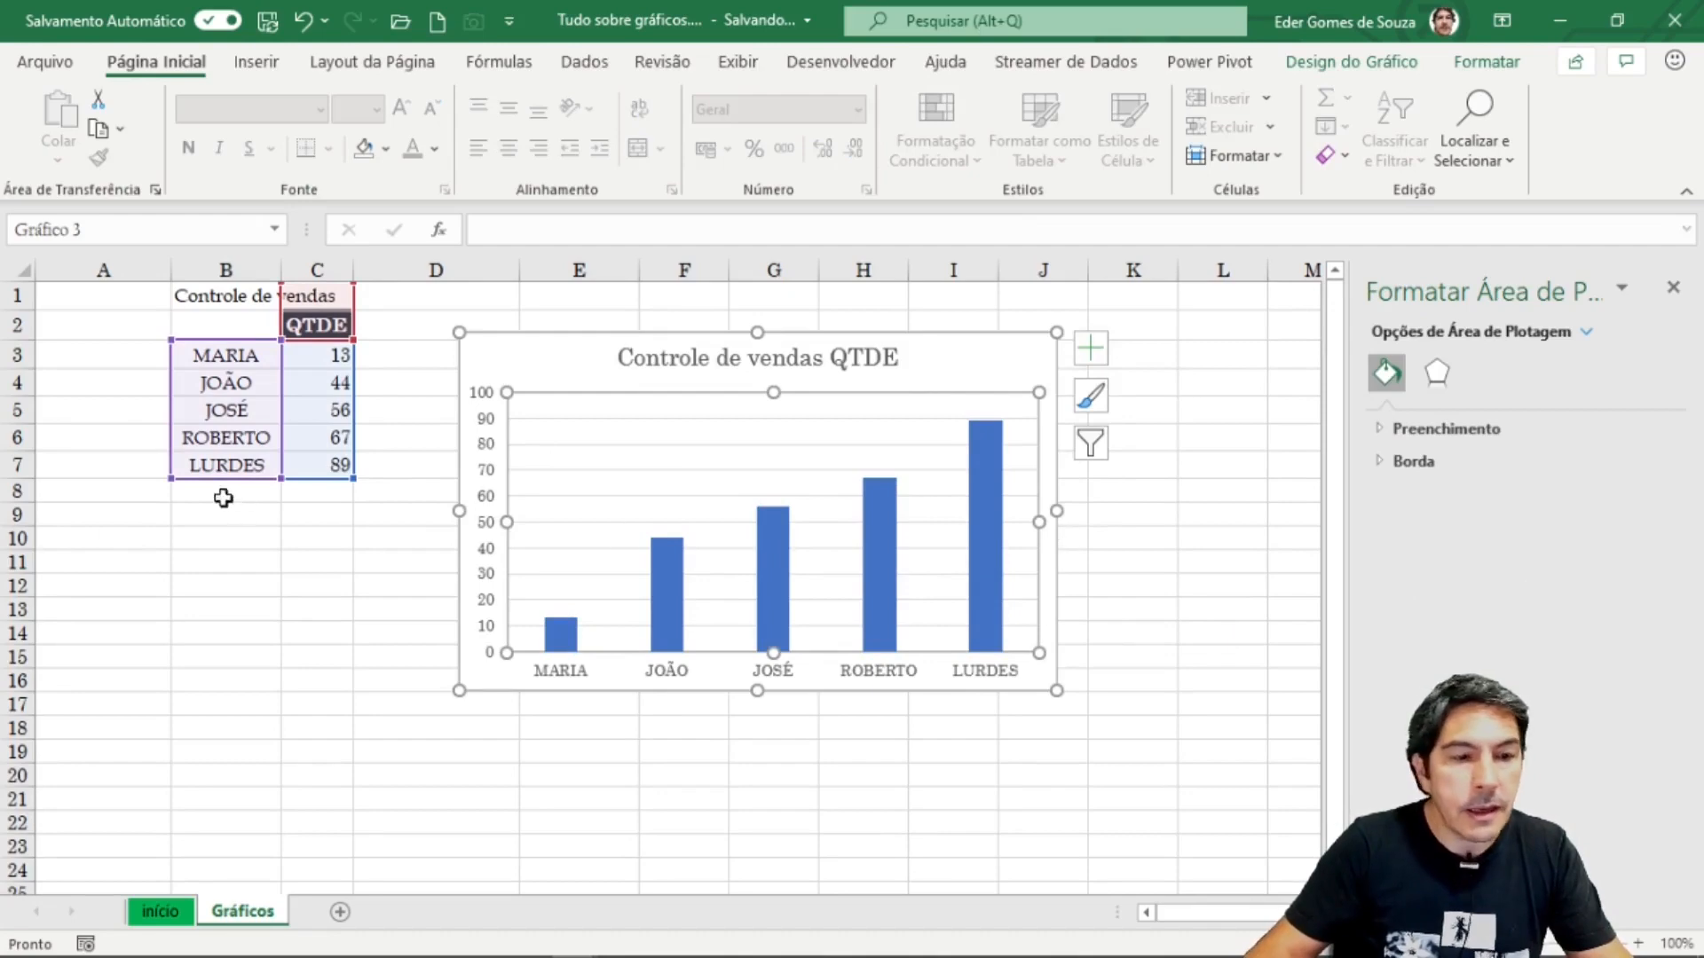
{"action": "left_click", "coordinate": [321, 583]}
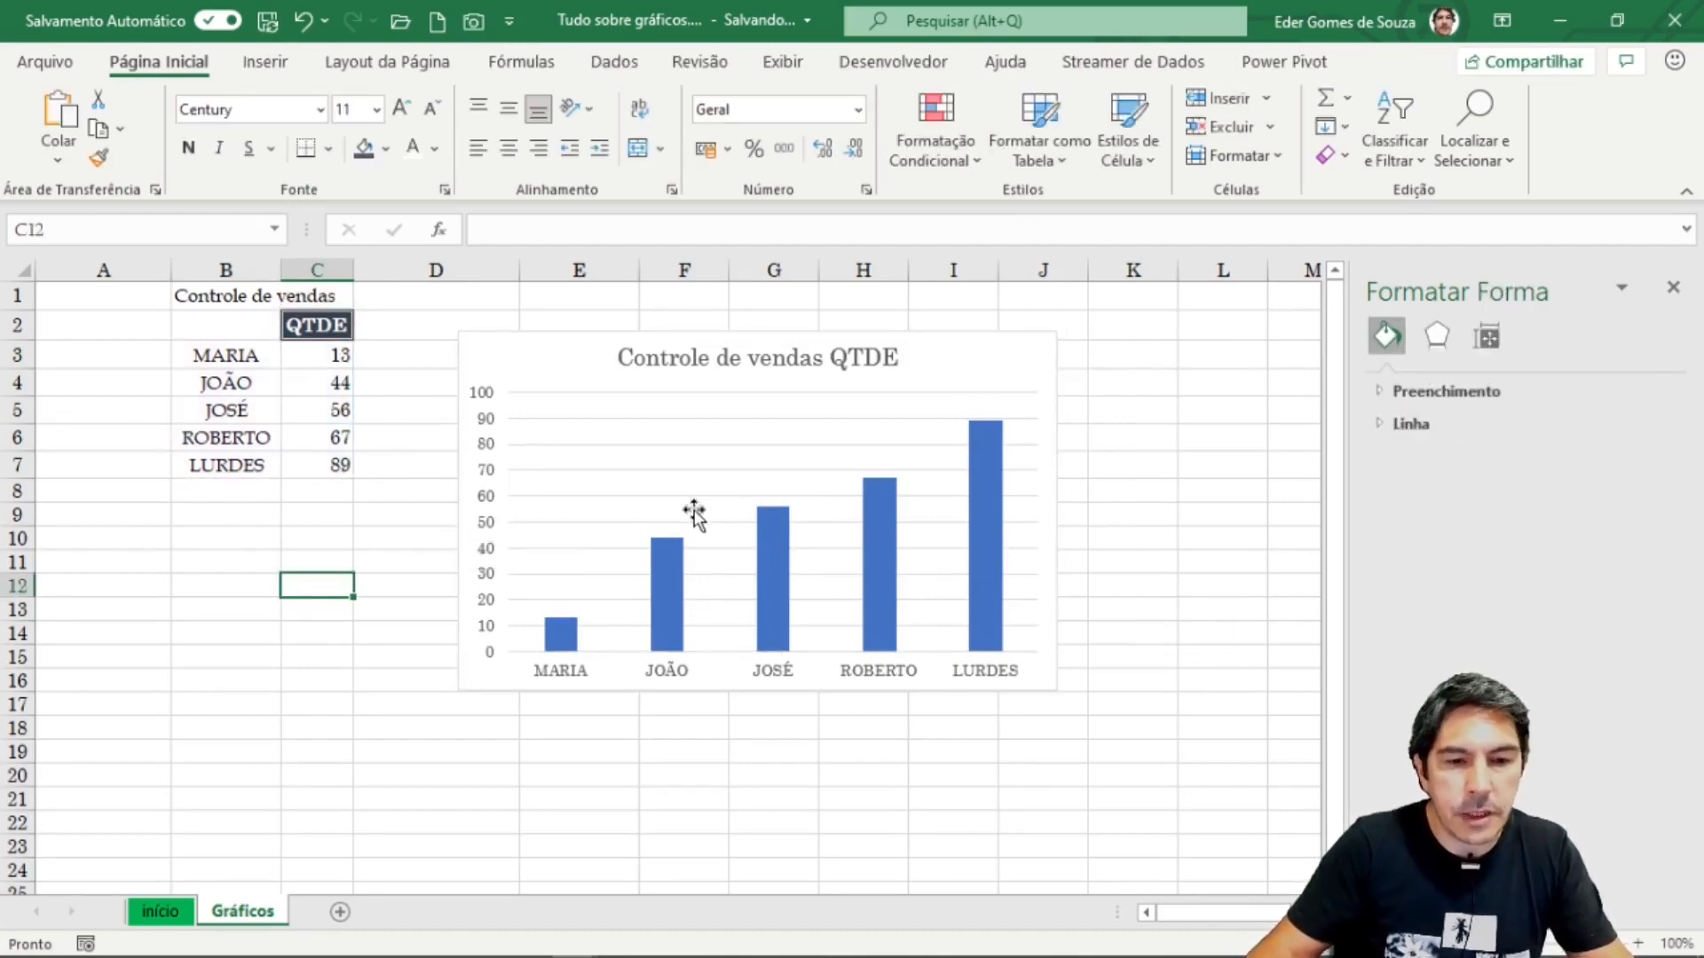
Step: Move the chart clear of column D and enter the header Vlr Total in D2
{"action": "left_click_drag", "start_coordinate": [553, 345], "coordinate": [753, 329]}
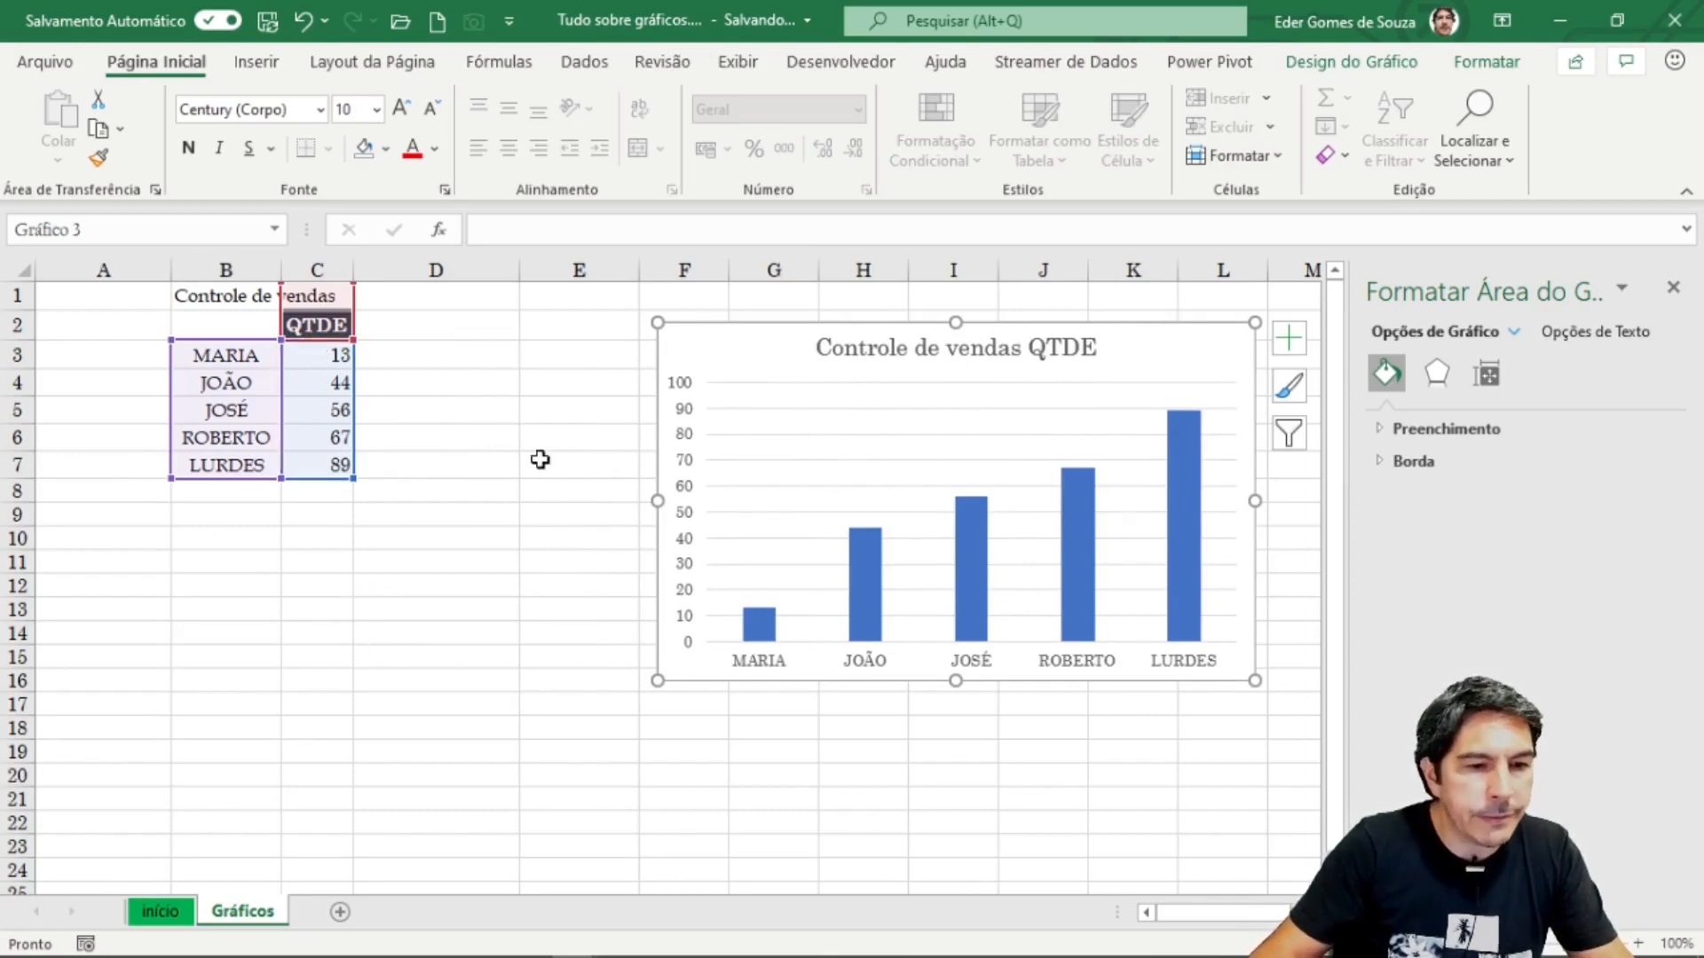
{"action": "left_click", "coordinate": [458, 336]}
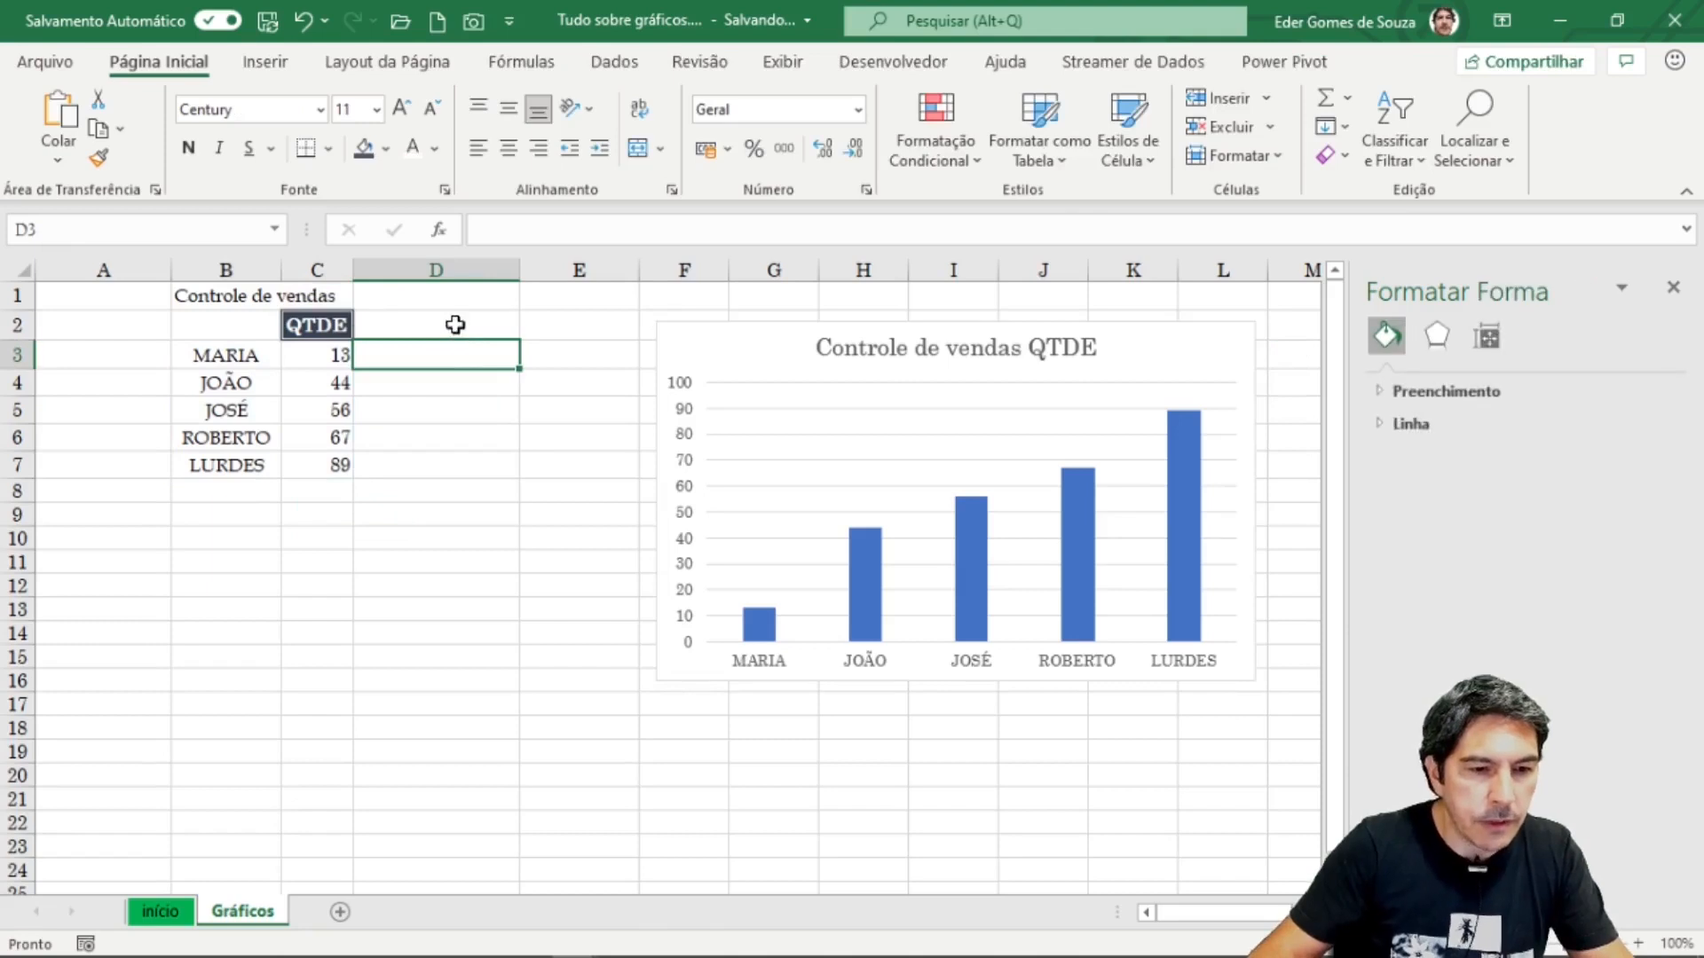
{"action": "type", "text": "Vlr Total"}
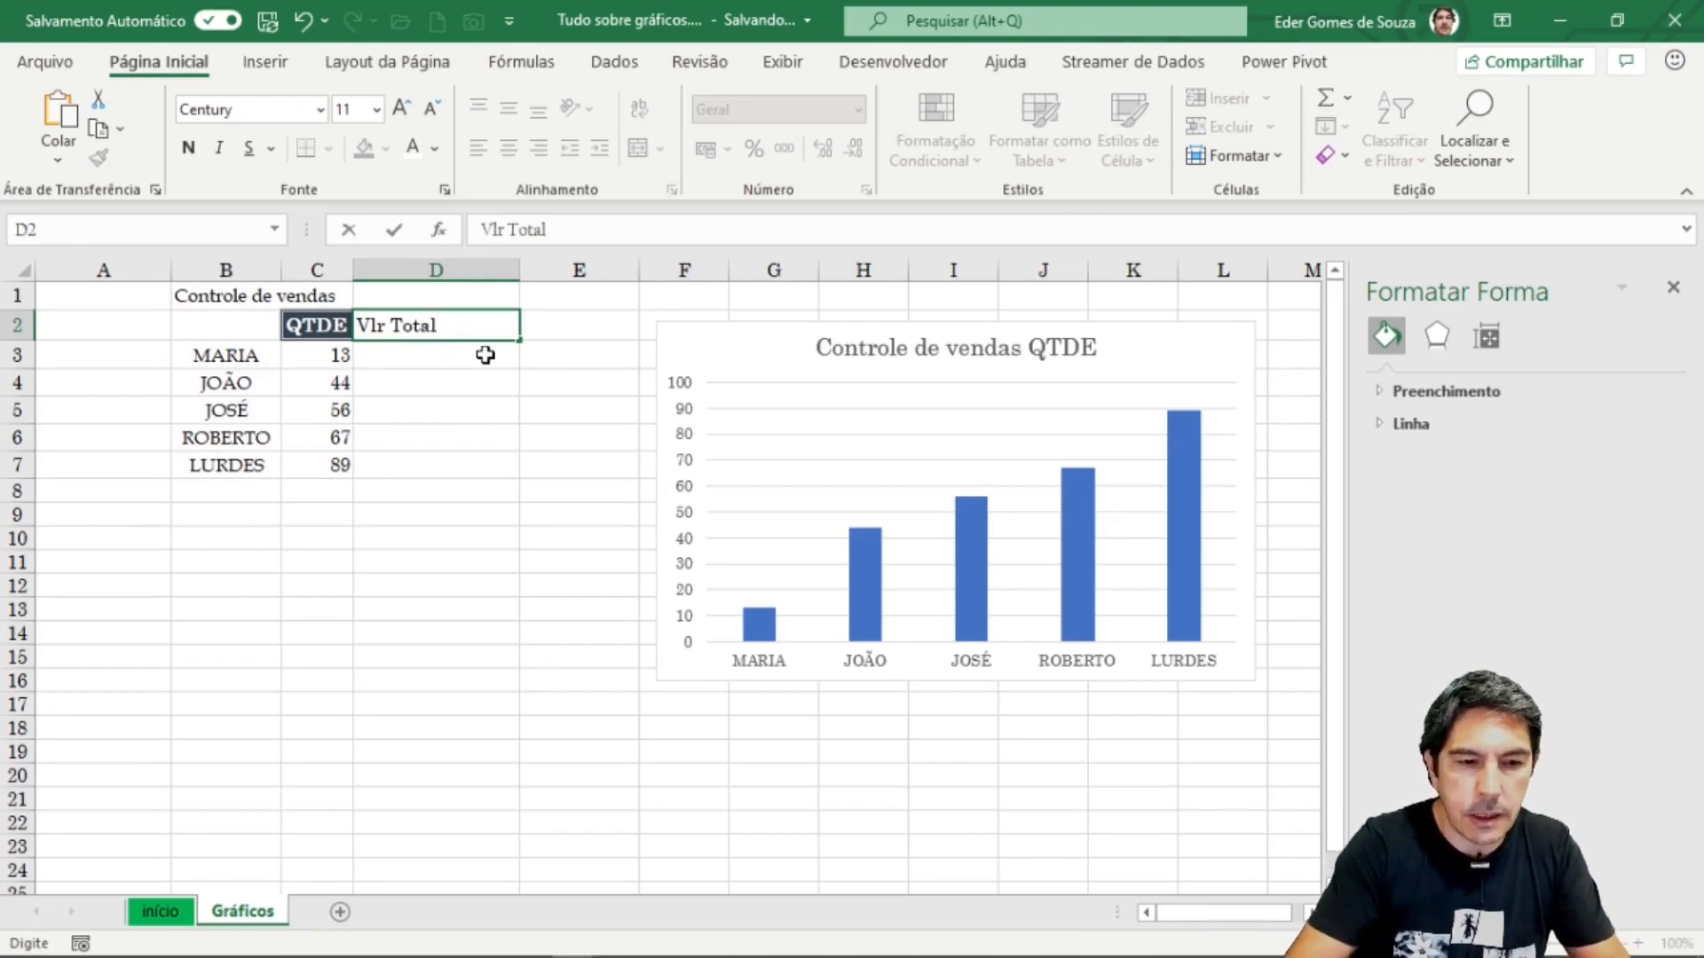
{"action": "key", "text": "Return"}
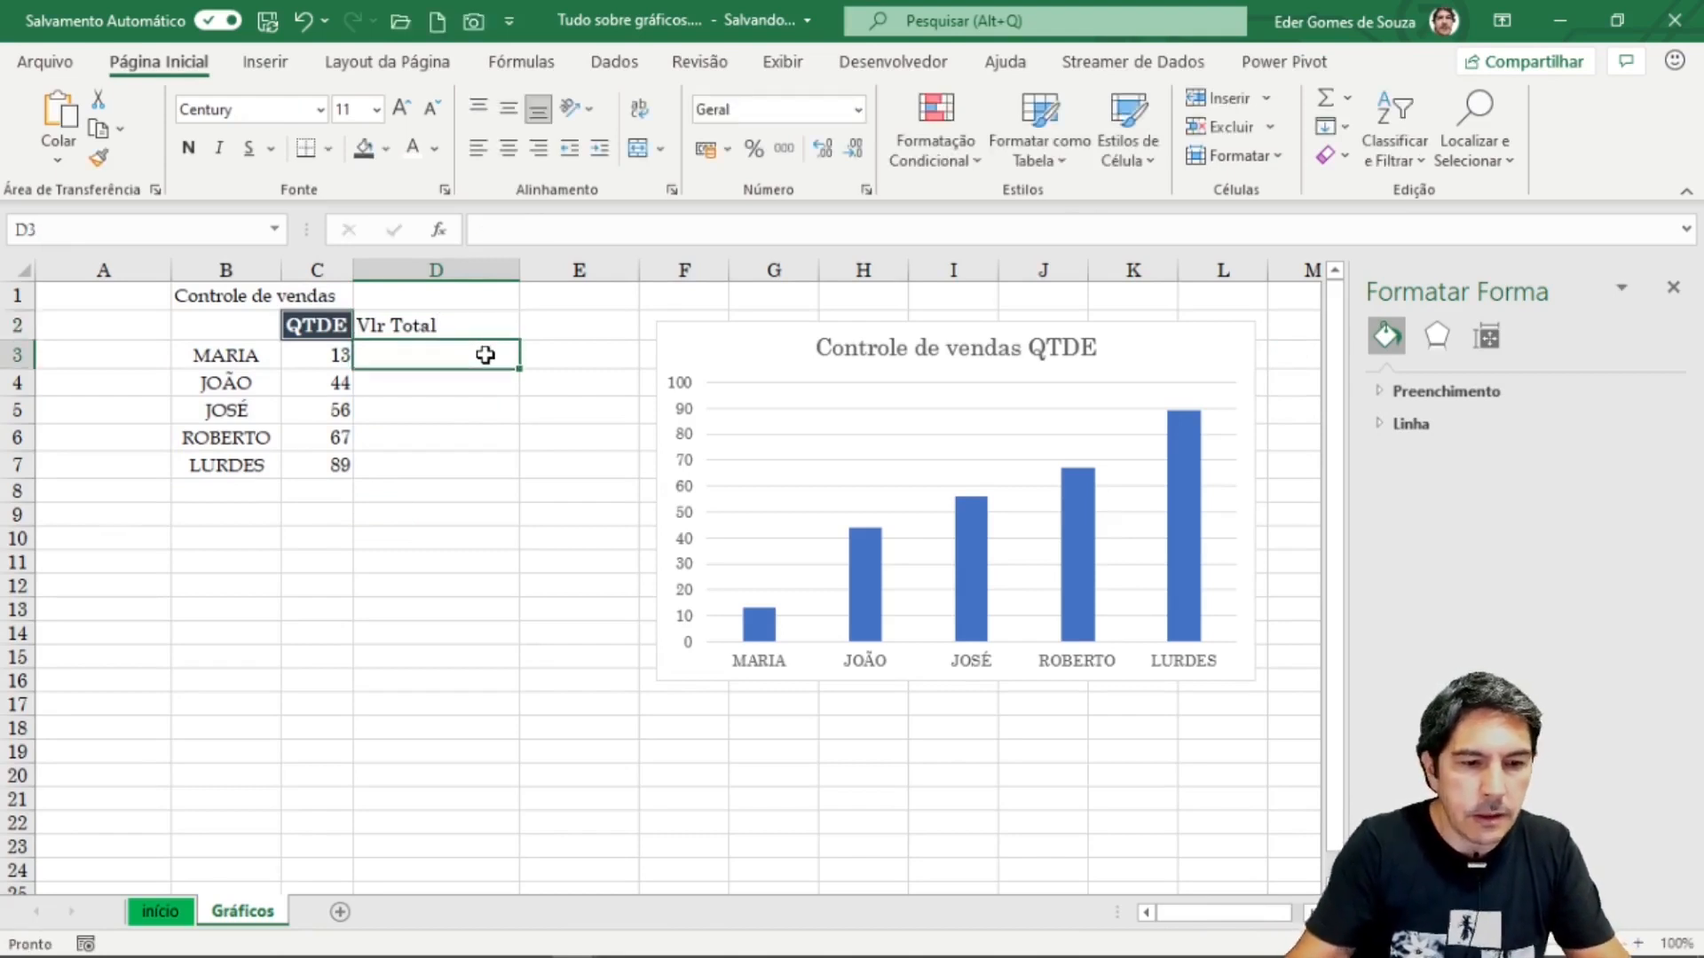
Step: Enter the formula =C3*5 in D3 to calculate the first total value
{"action": "type", "text": "="}
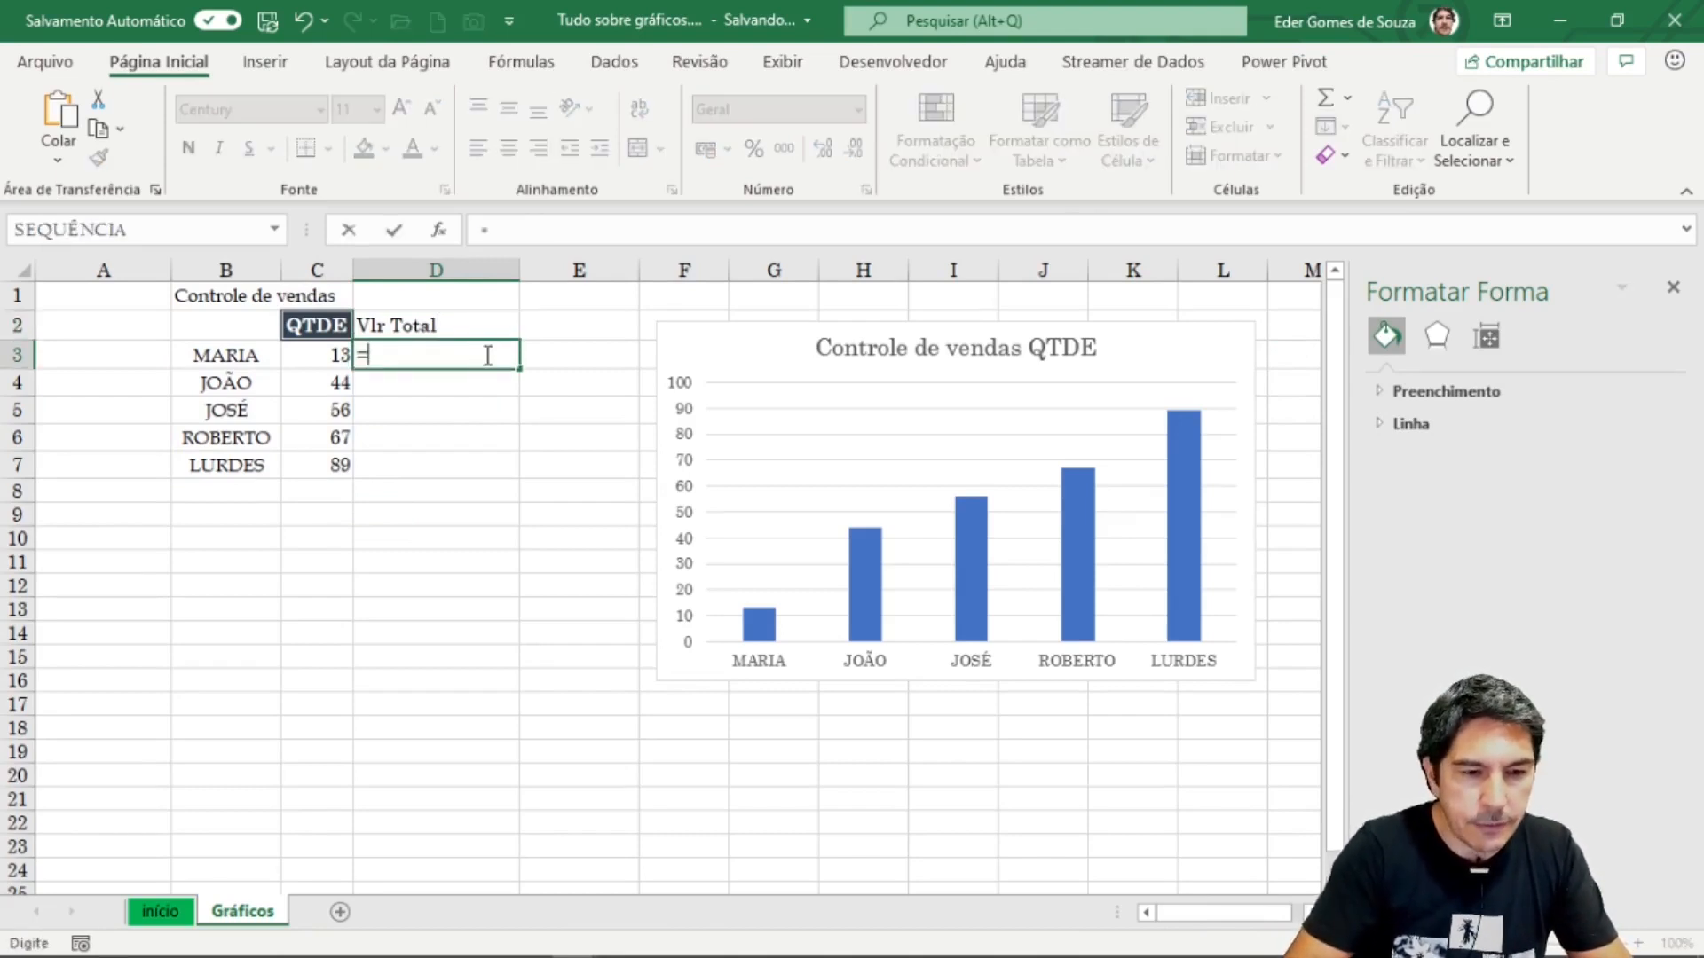
{"action": "key", "text": "Left"}
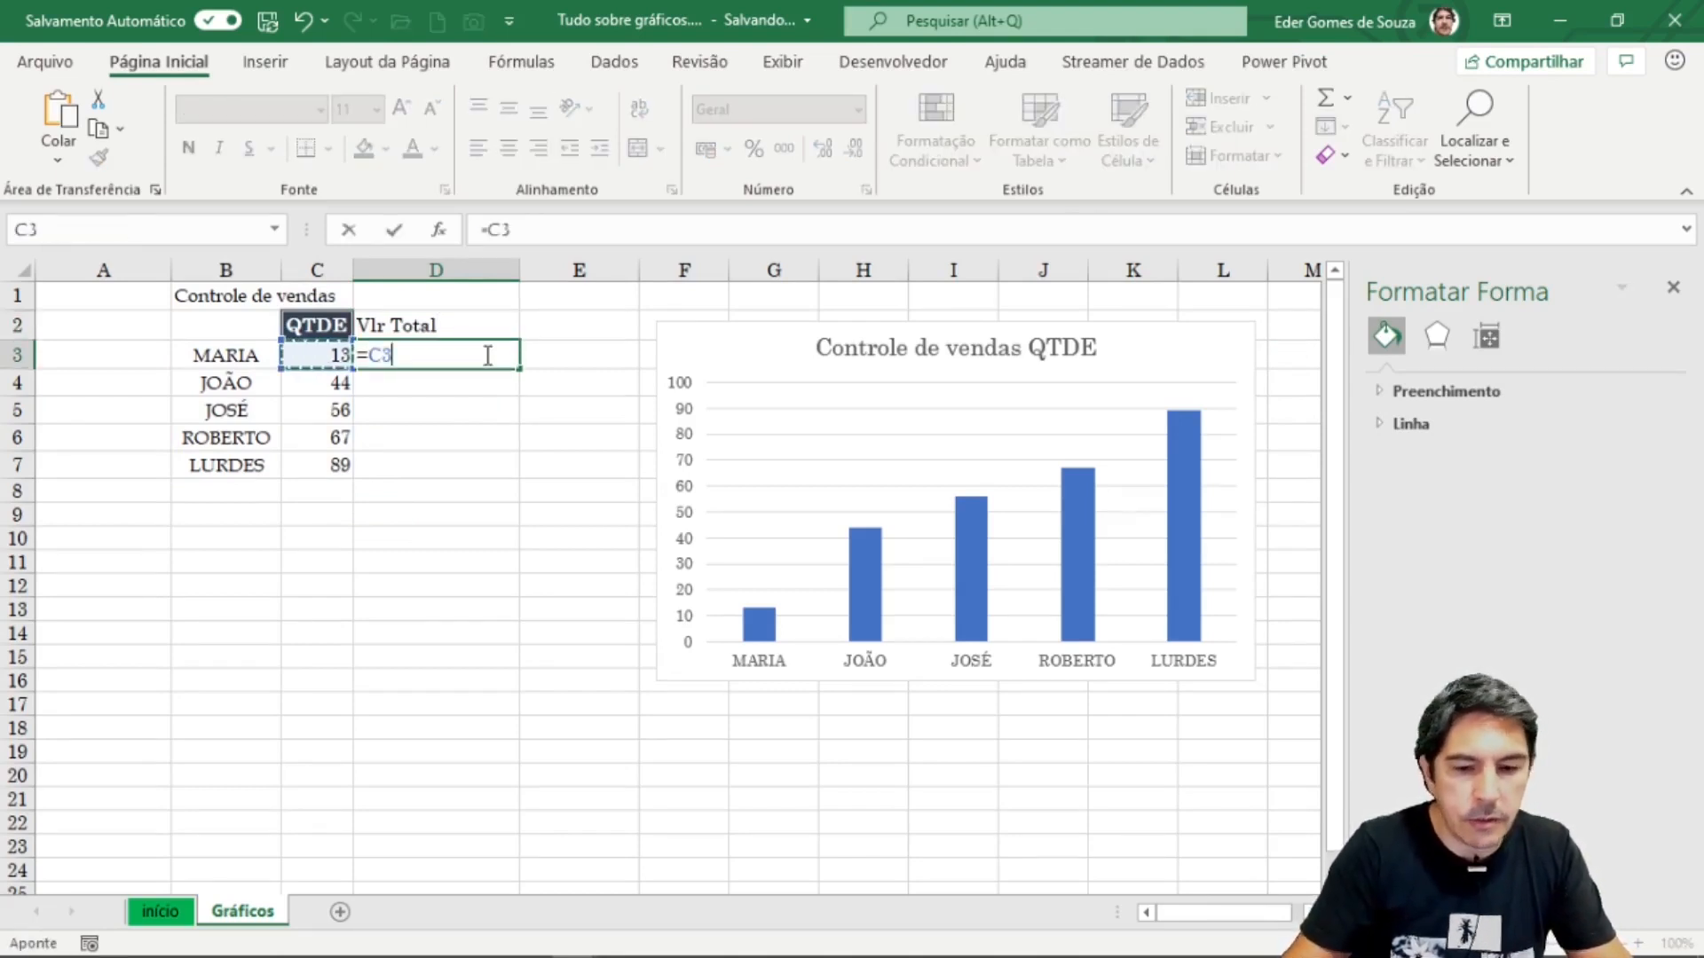
{"action": "type", "text": "*"}
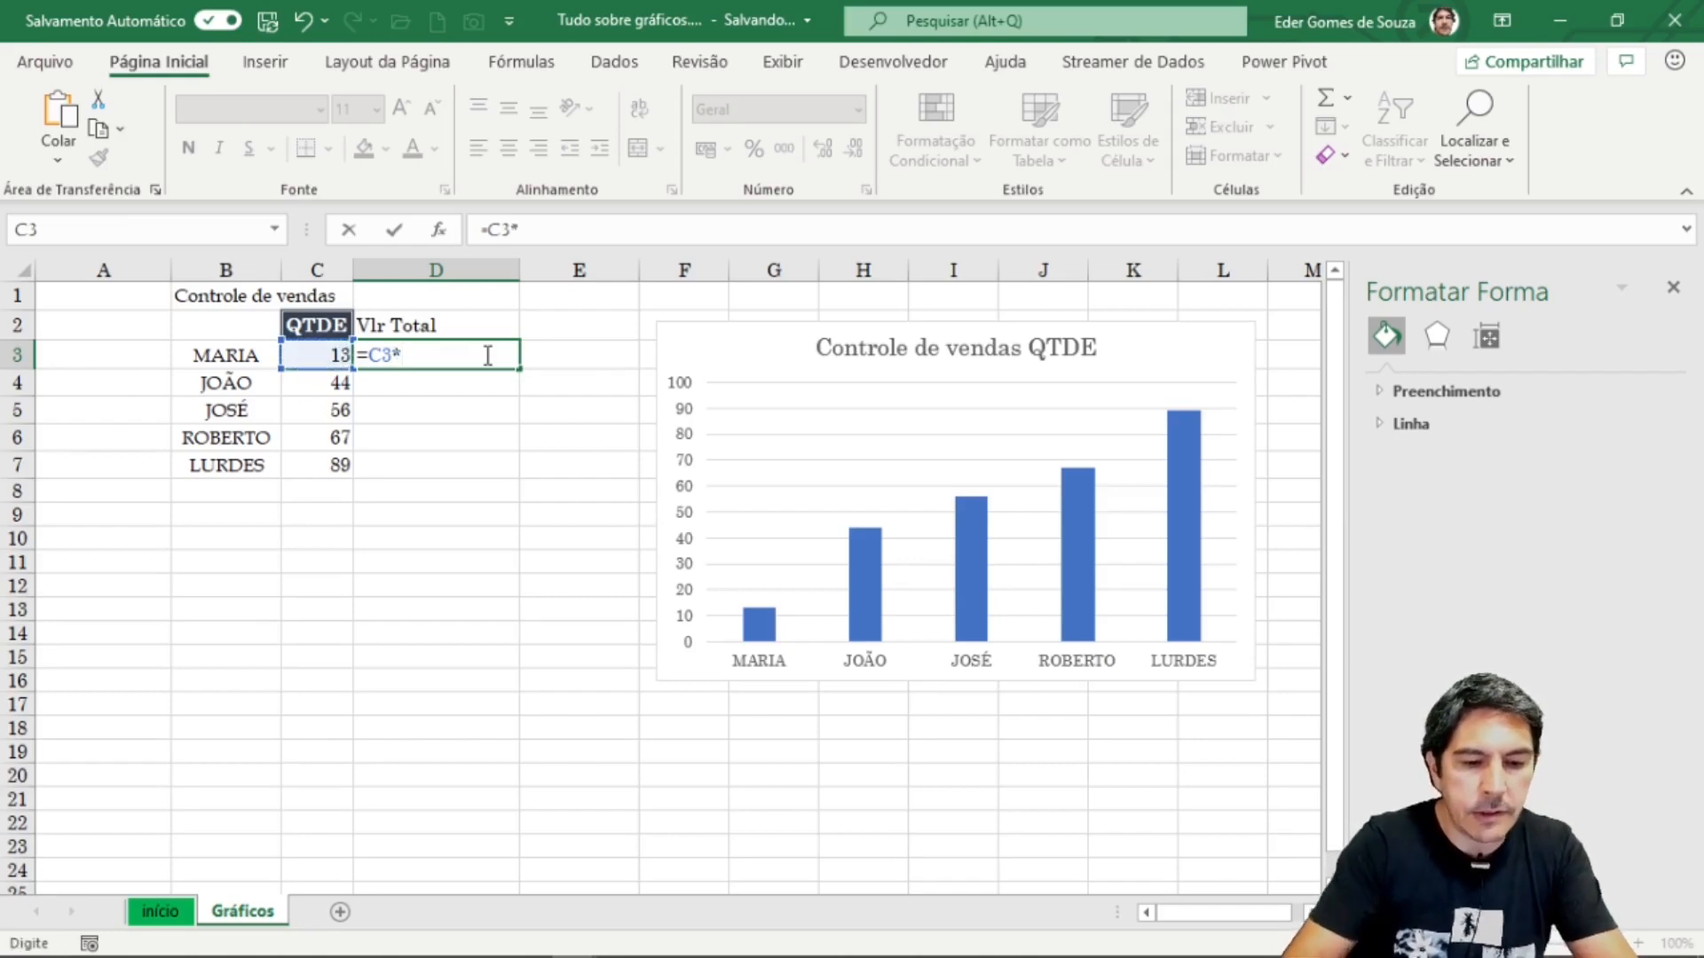
{"action": "key", "text": "Return"}
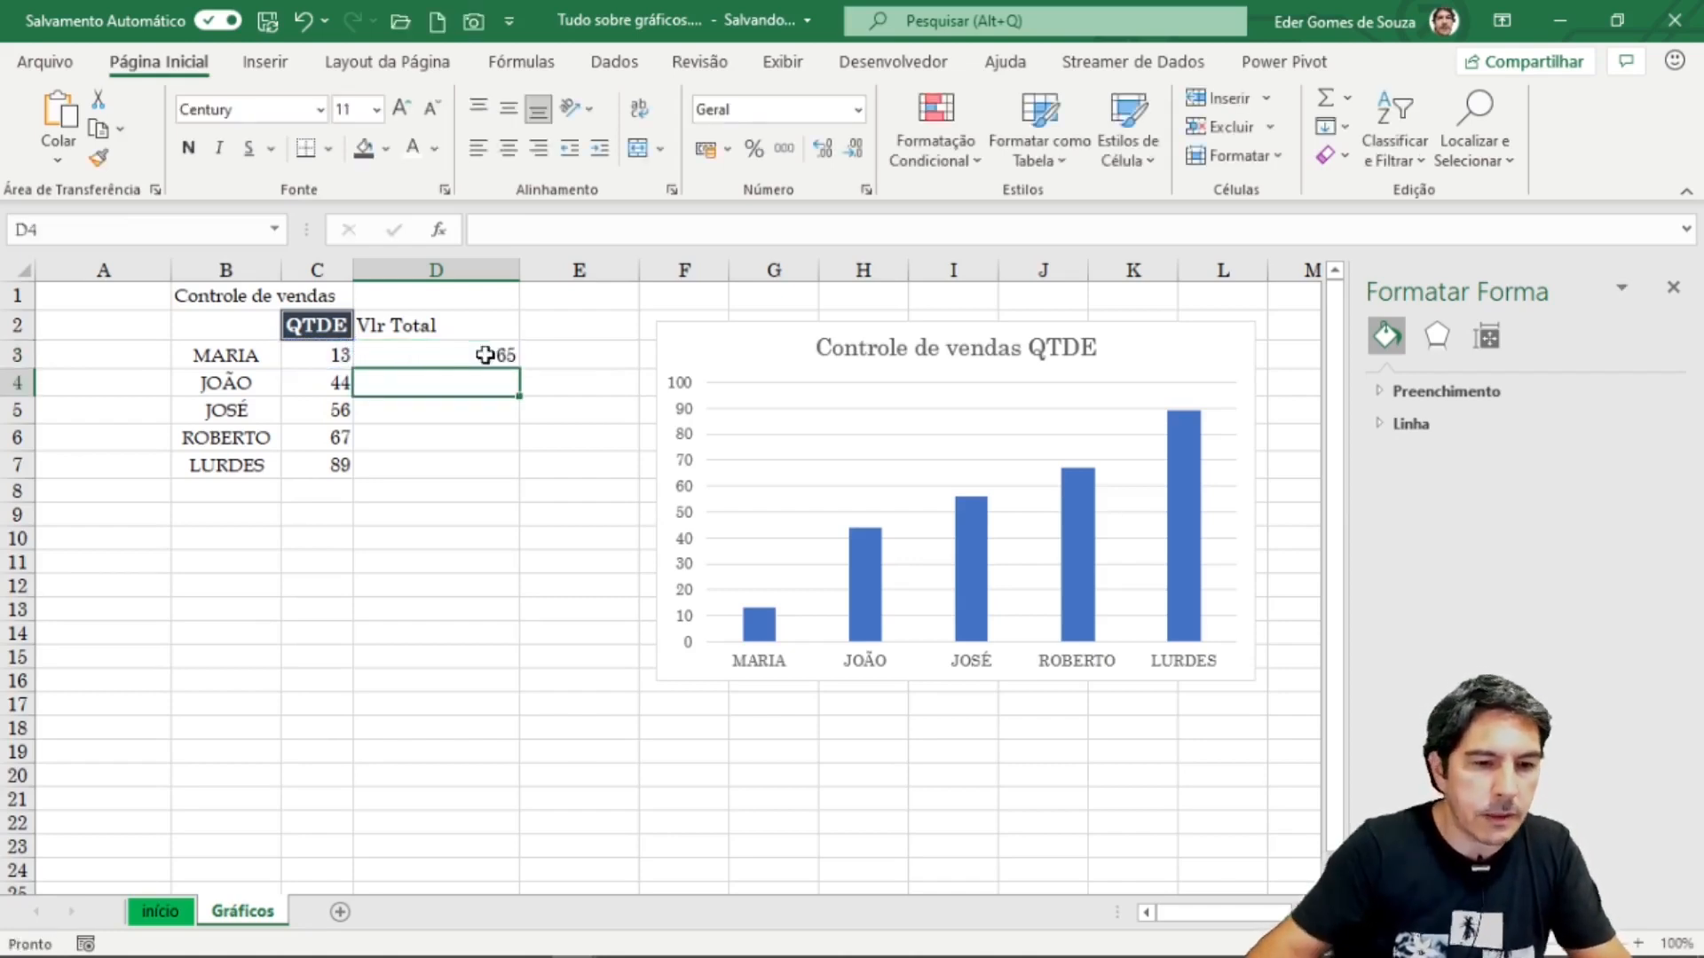
Step: Fill the D3 formula down to D7 and autofit the width of column D
{"action": "left_click", "coordinate": [503, 353]}
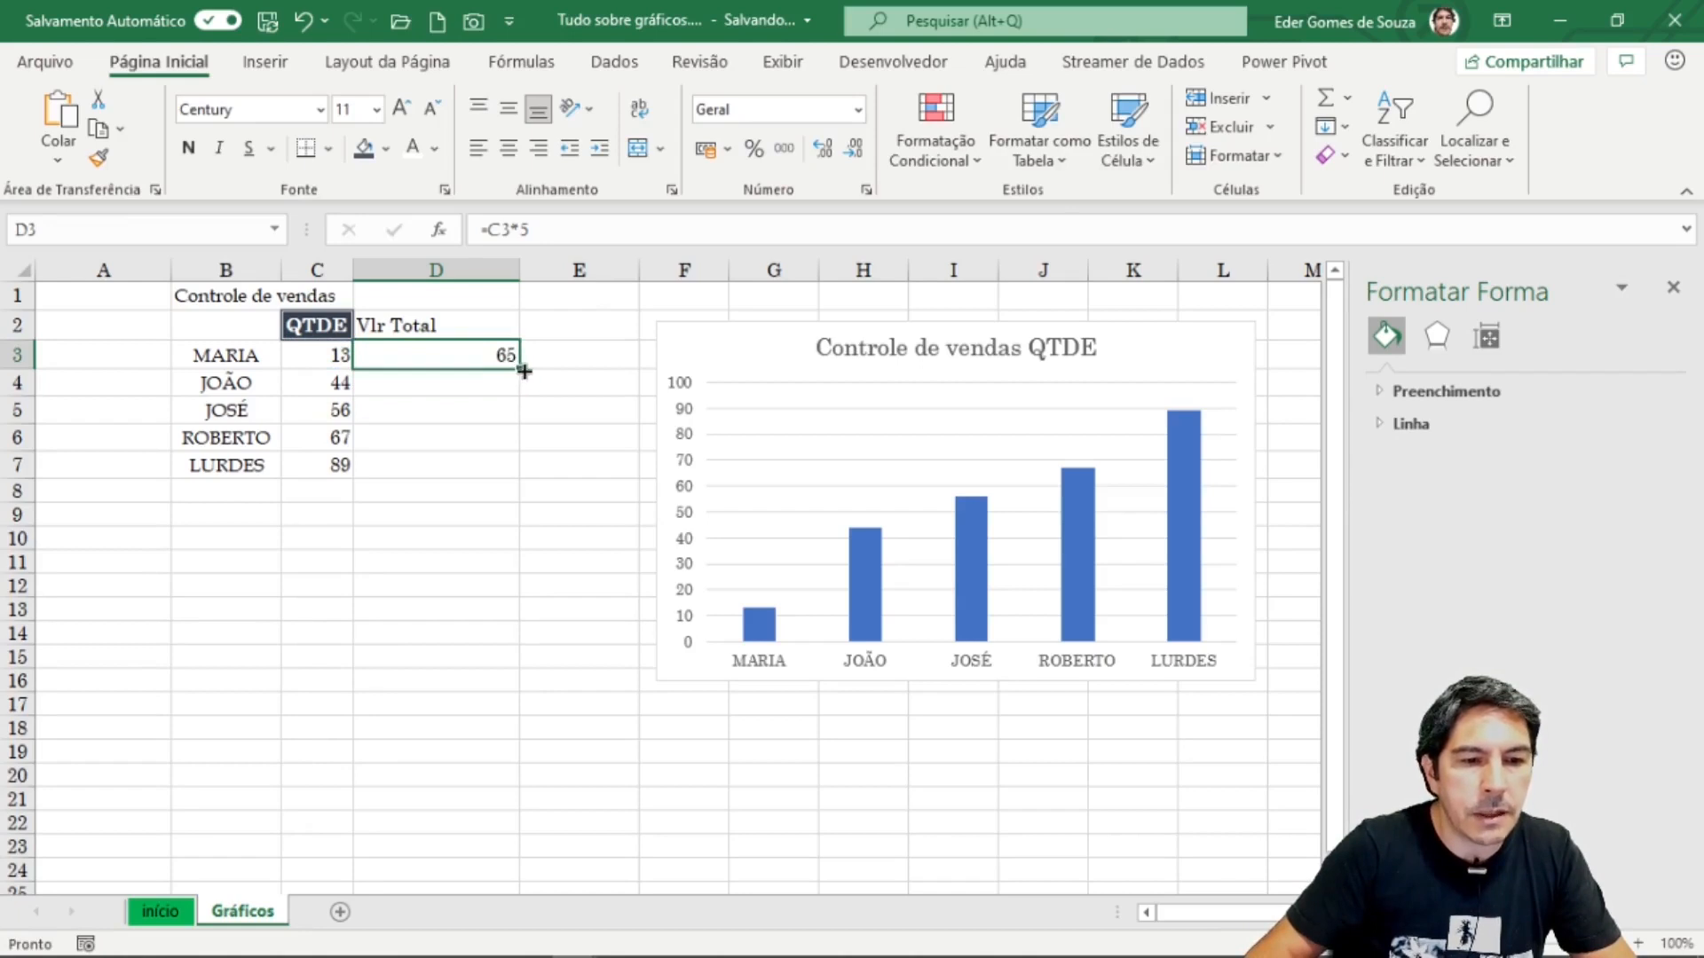
{"action": "left_click_drag", "start_coordinate": [524, 371], "coordinate": [524, 477]}
{"action": "left_click", "coordinate": [483, 584]}
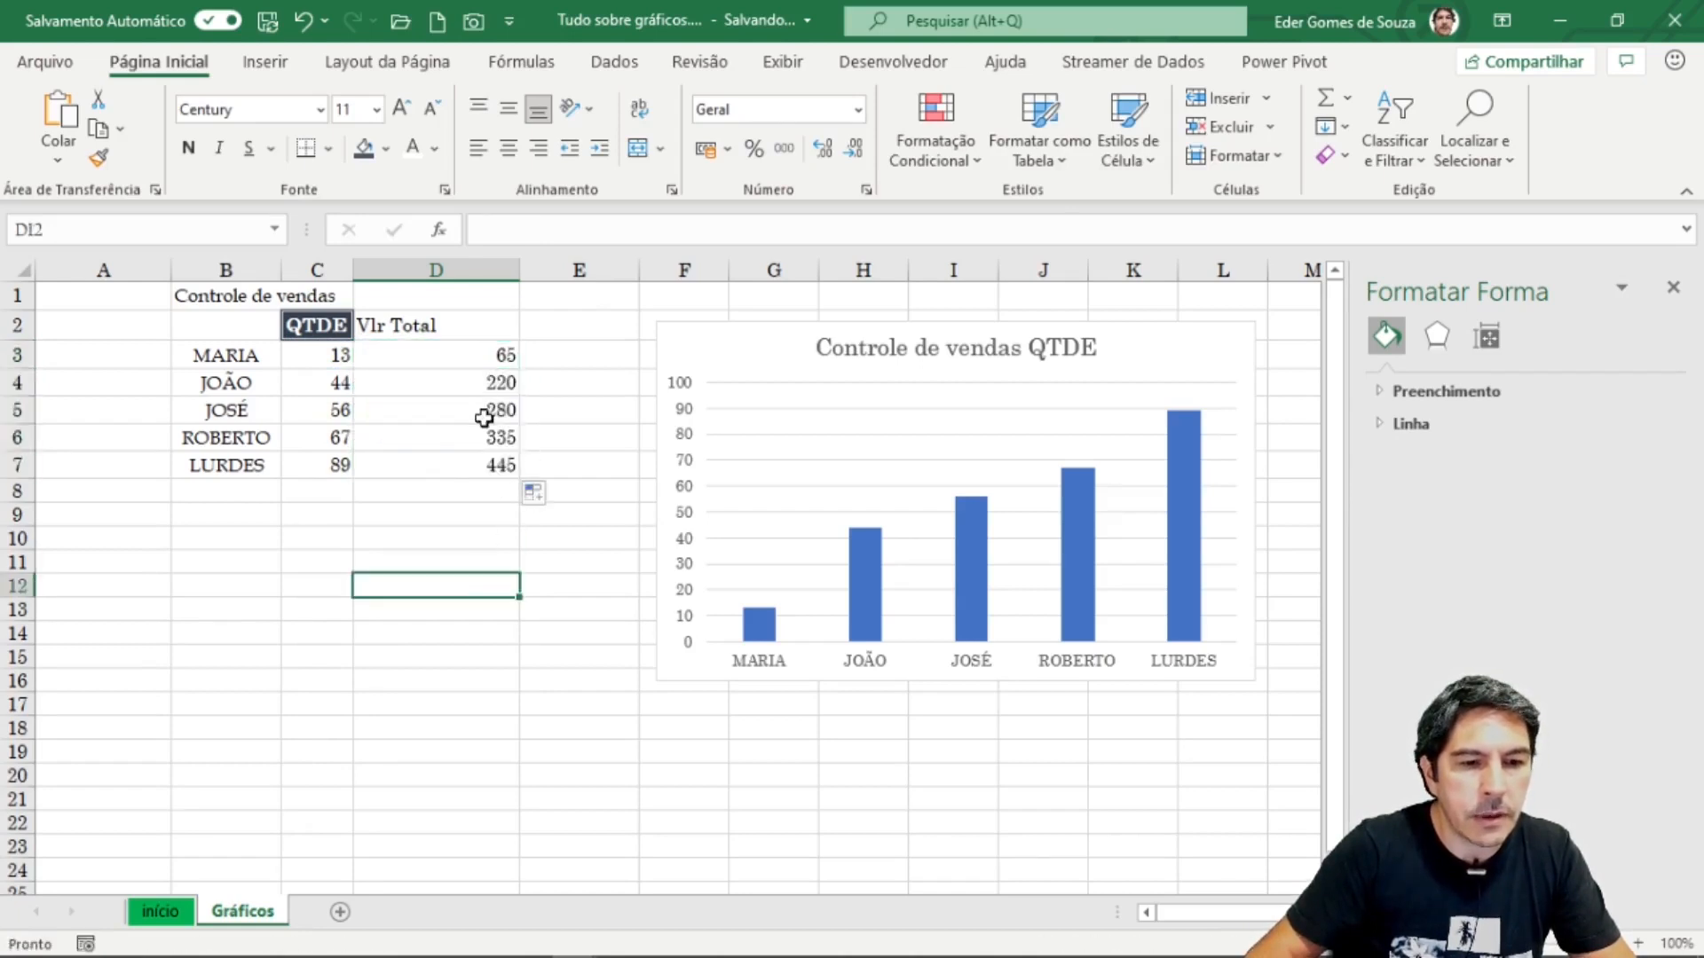
{"action": "double_click", "coordinate": [520, 287]}
{"action": "left_click", "coordinate": [498, 655]}
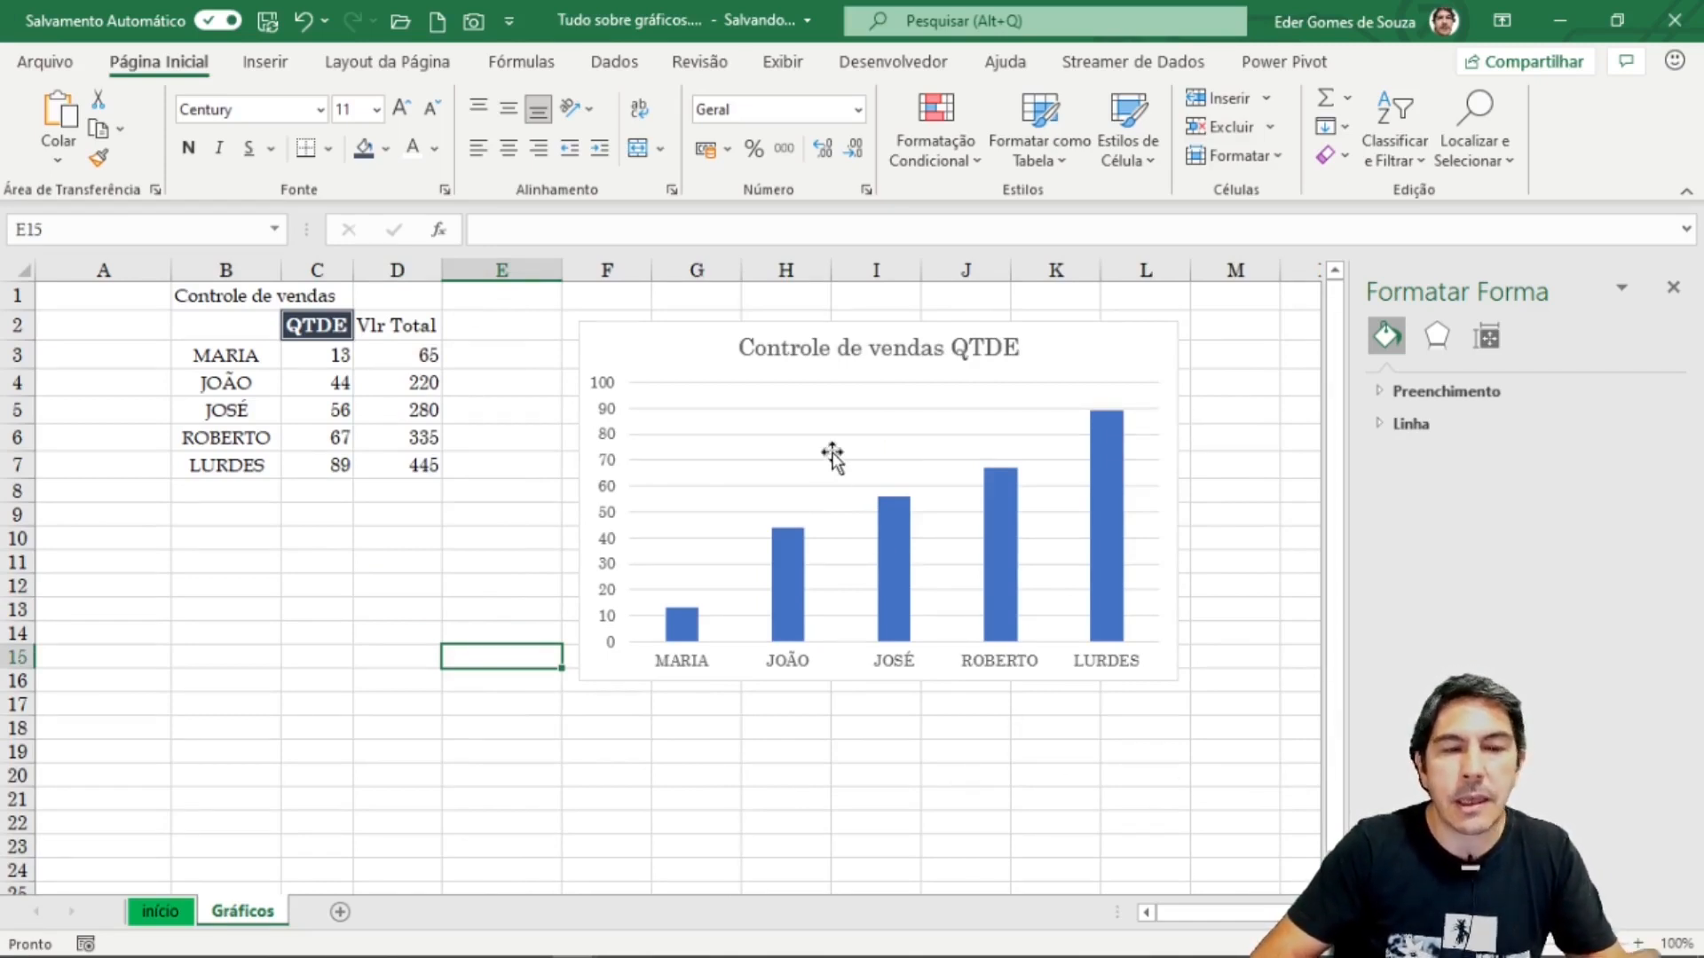
Step: Extend the chart's data range from column C to include the Vlr Total values through D7
{"action": "left_click", "coordinate": [679, 347]}
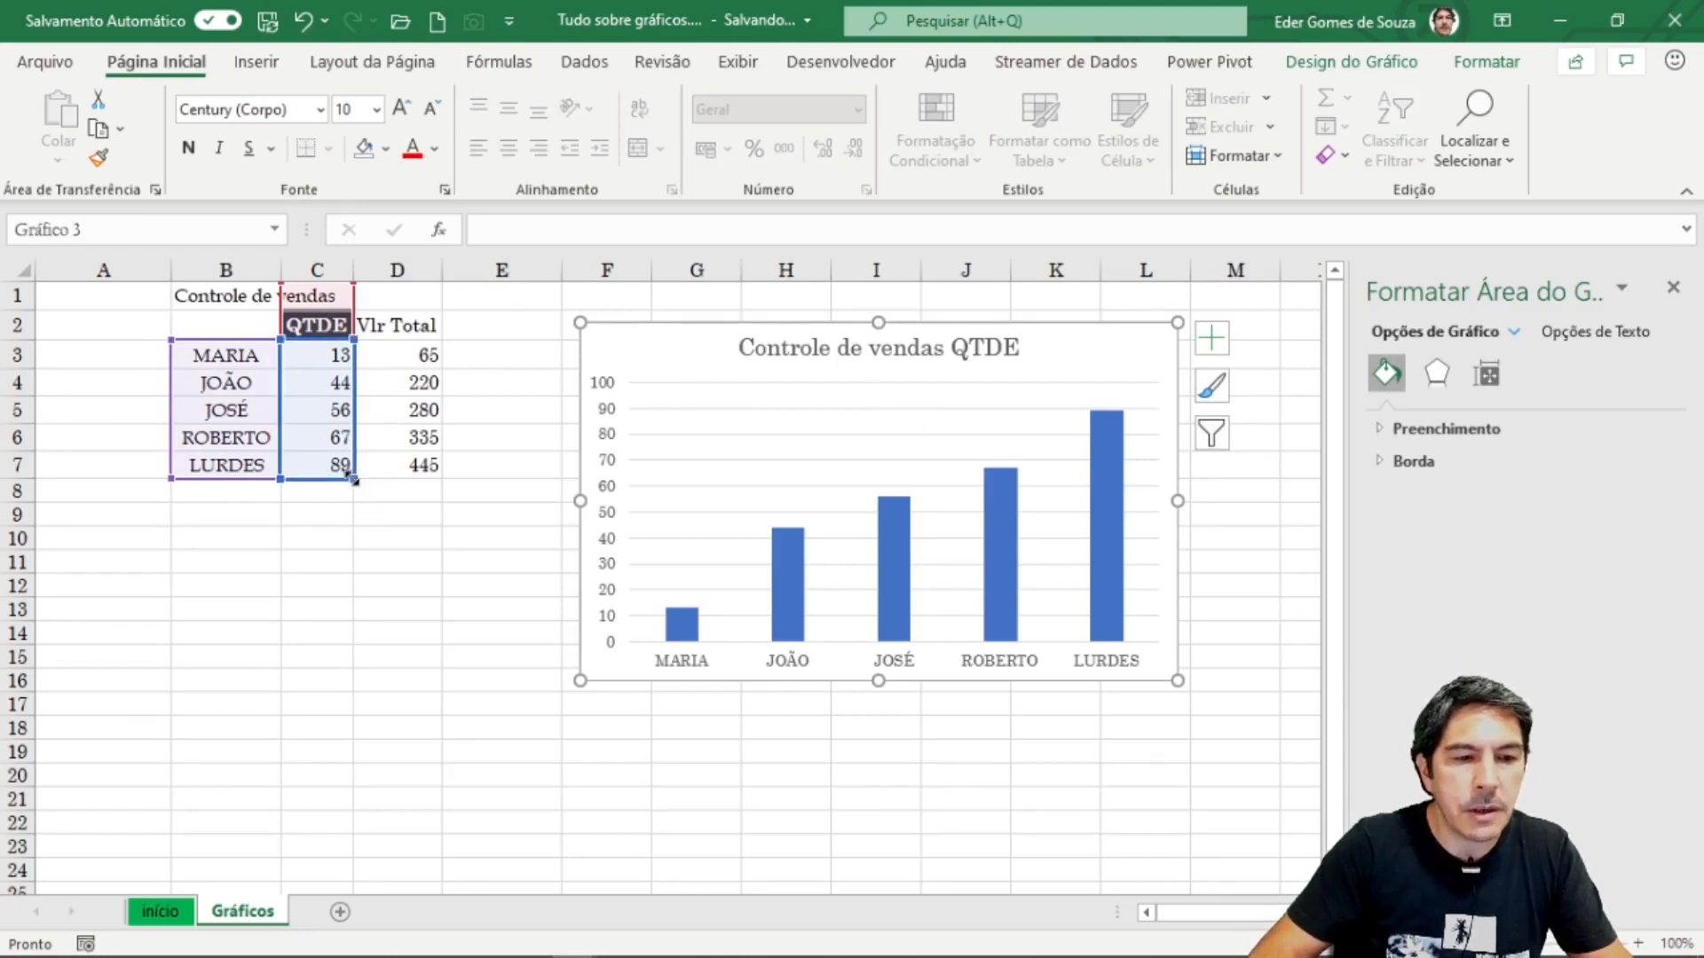
{"action": "left_click_drag", "start_coordinate": [349, 477], "coordinate": [437, 481]}
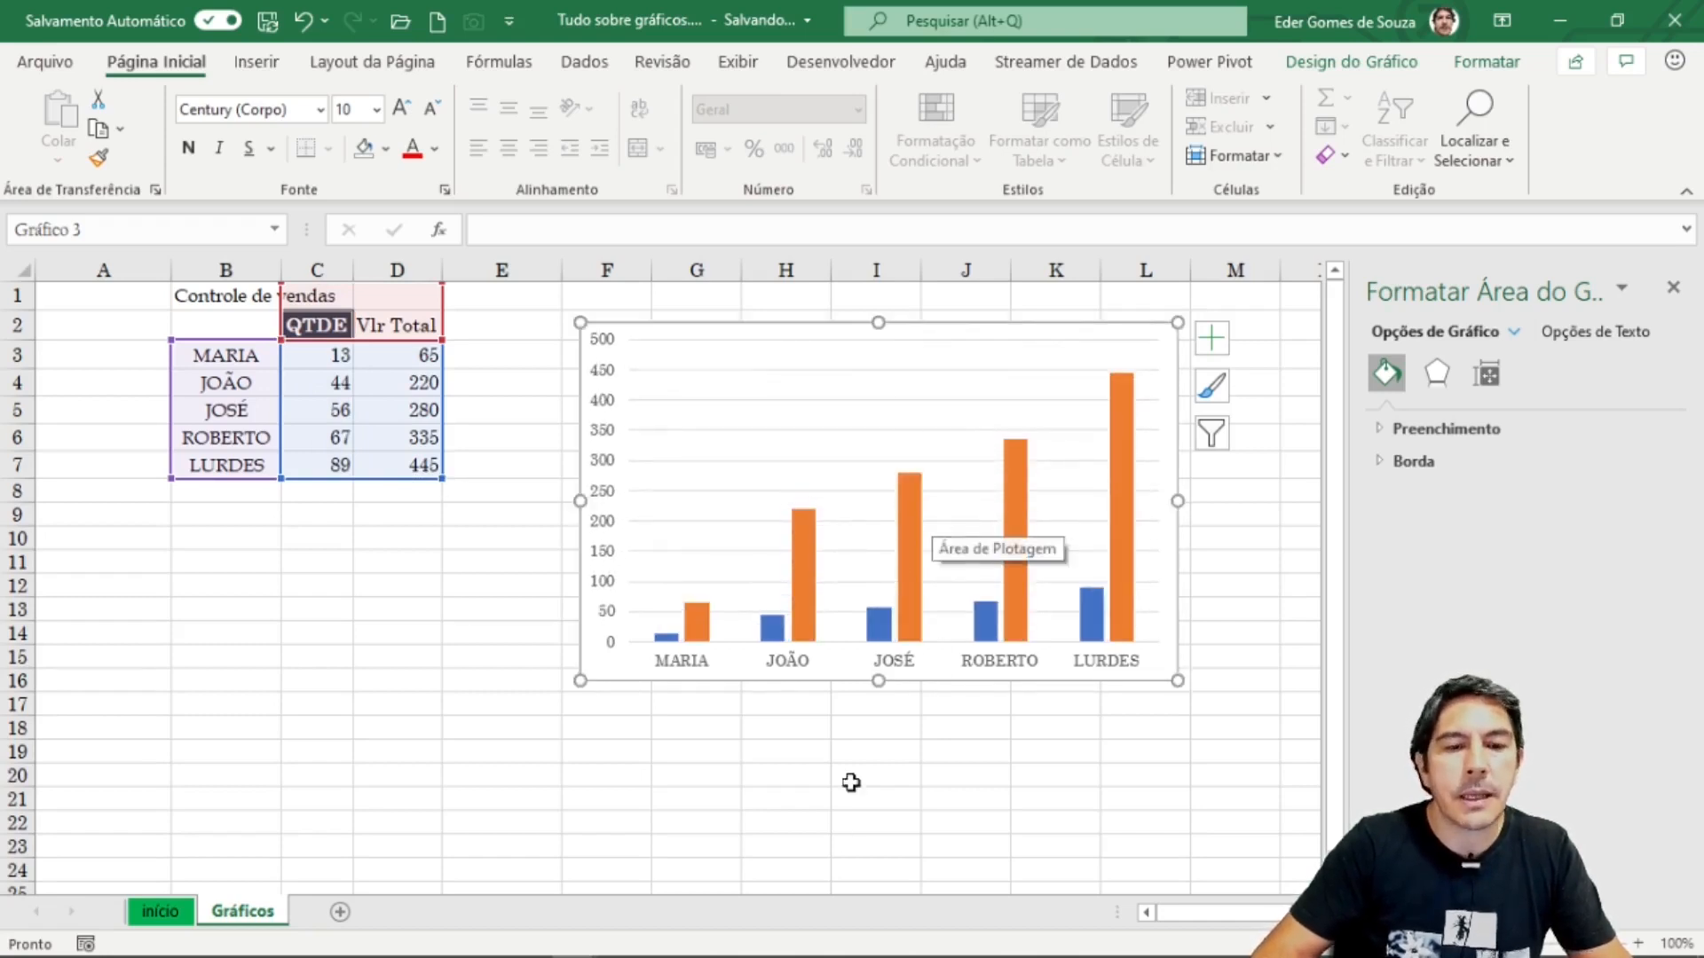
{"action": "mouse_move", "coordinate": [902, 515]}
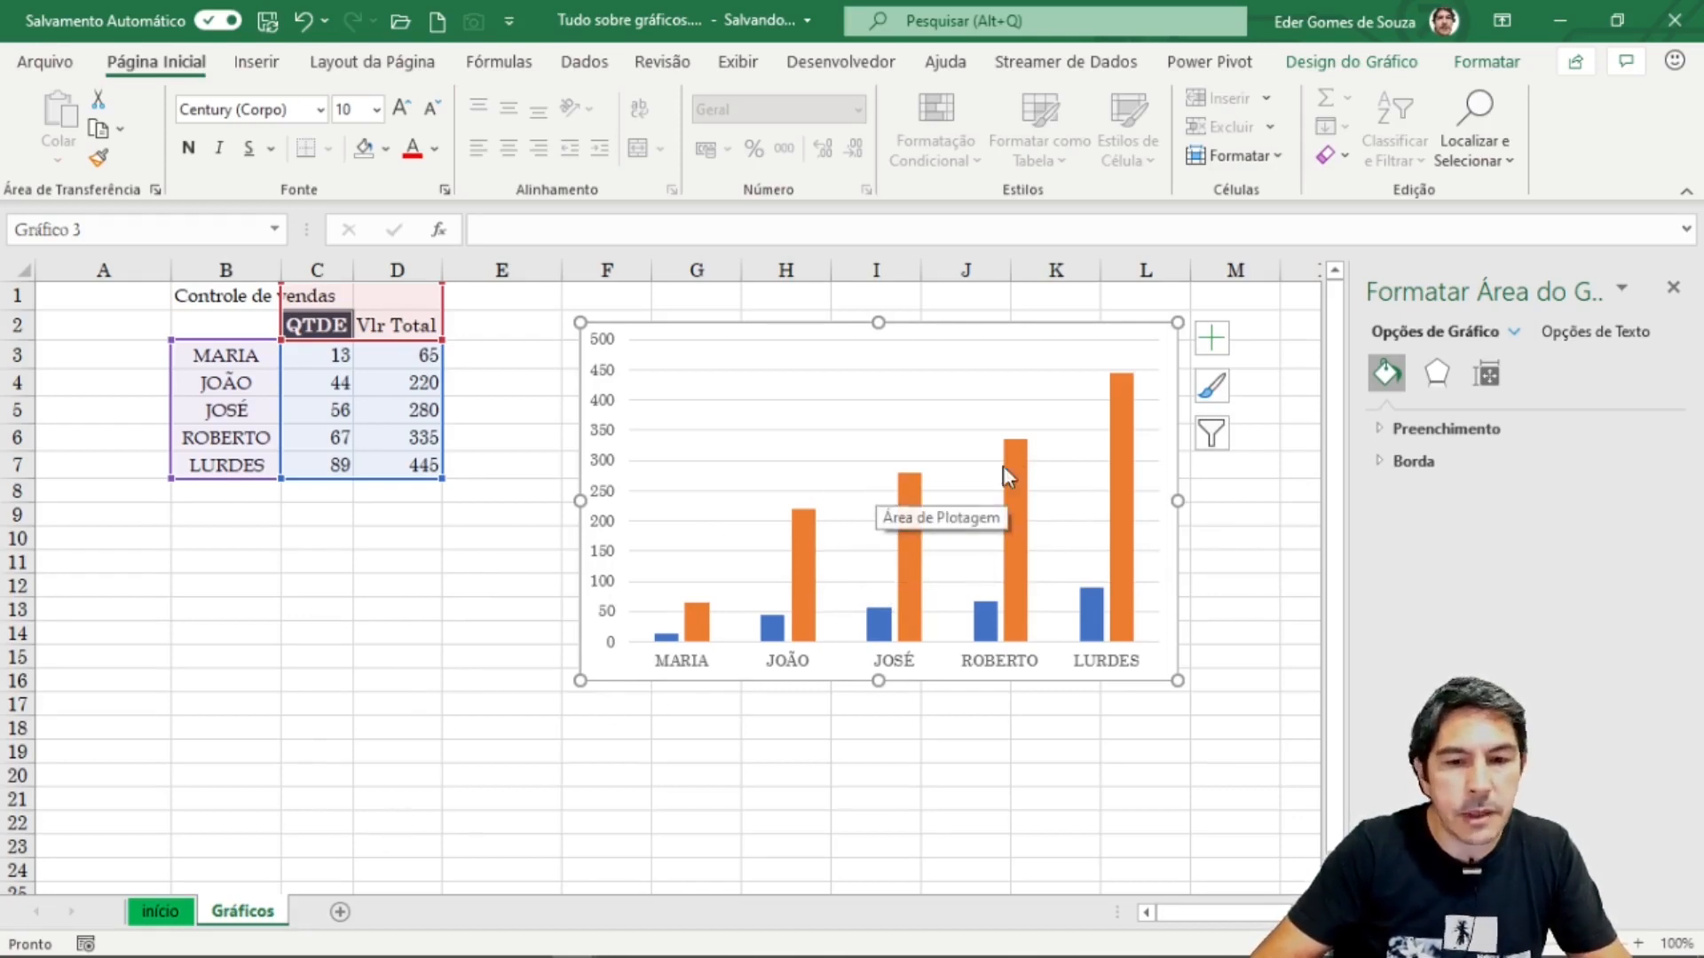
Step: Add a chart title and try to link its text to cell B1
{"action": "left_click", "coordinate": [1217, 349]}
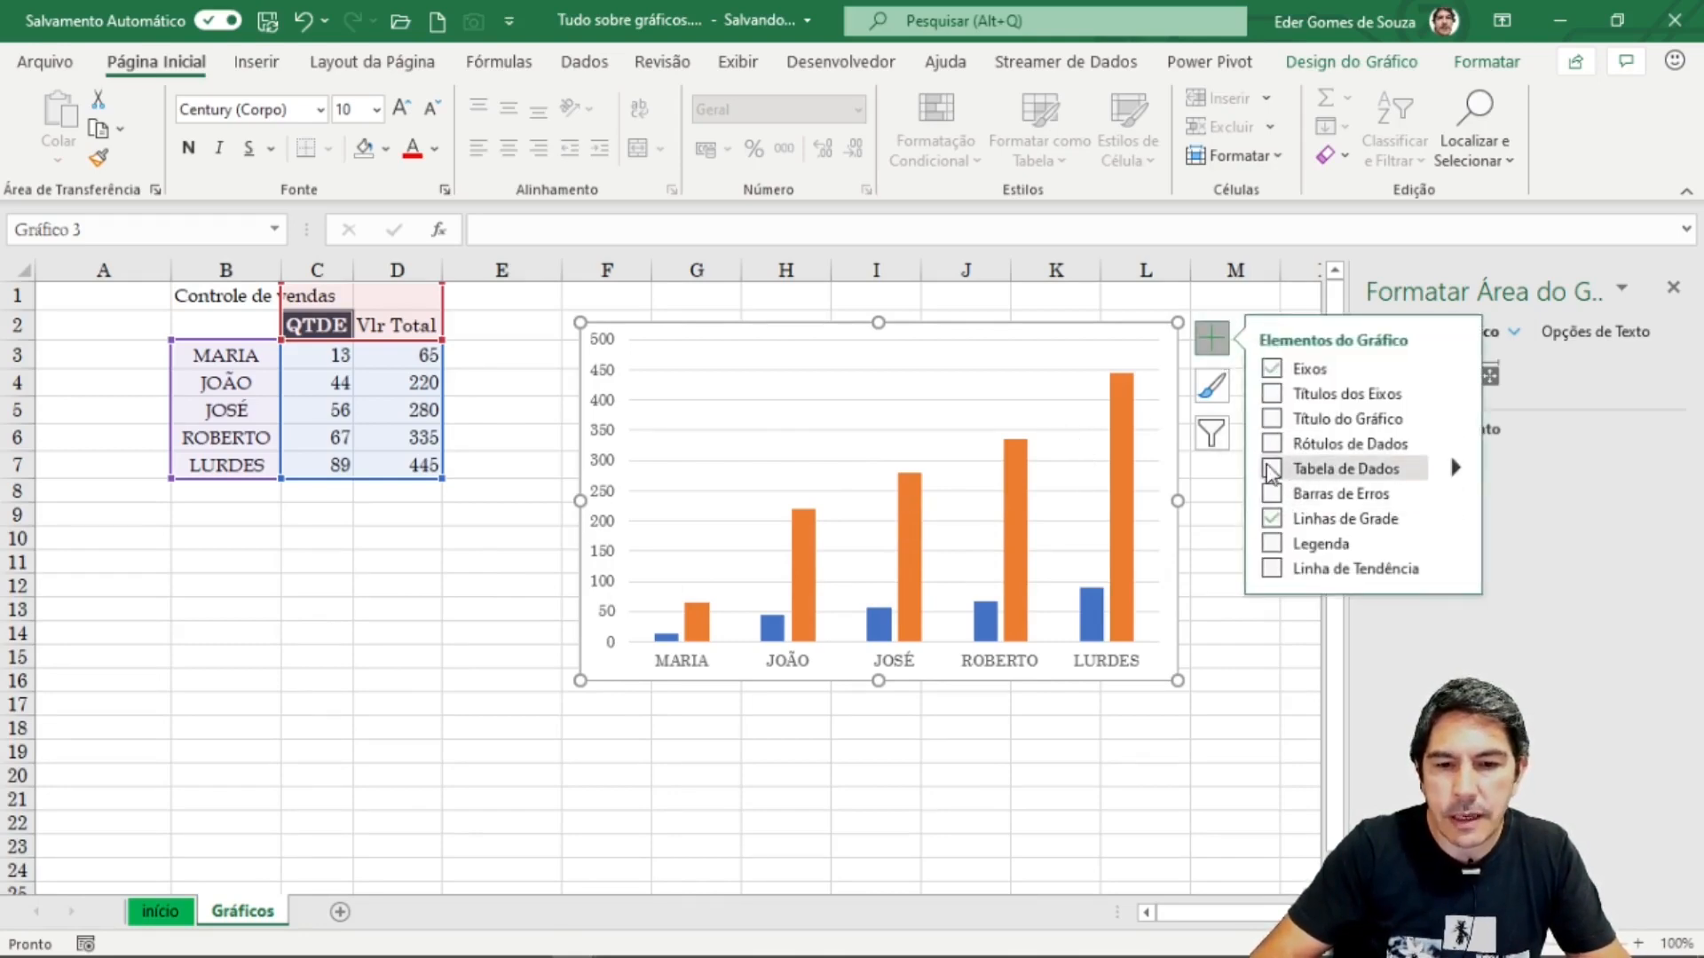
{"action": "left_click", "coordinate": [1275, 419]}
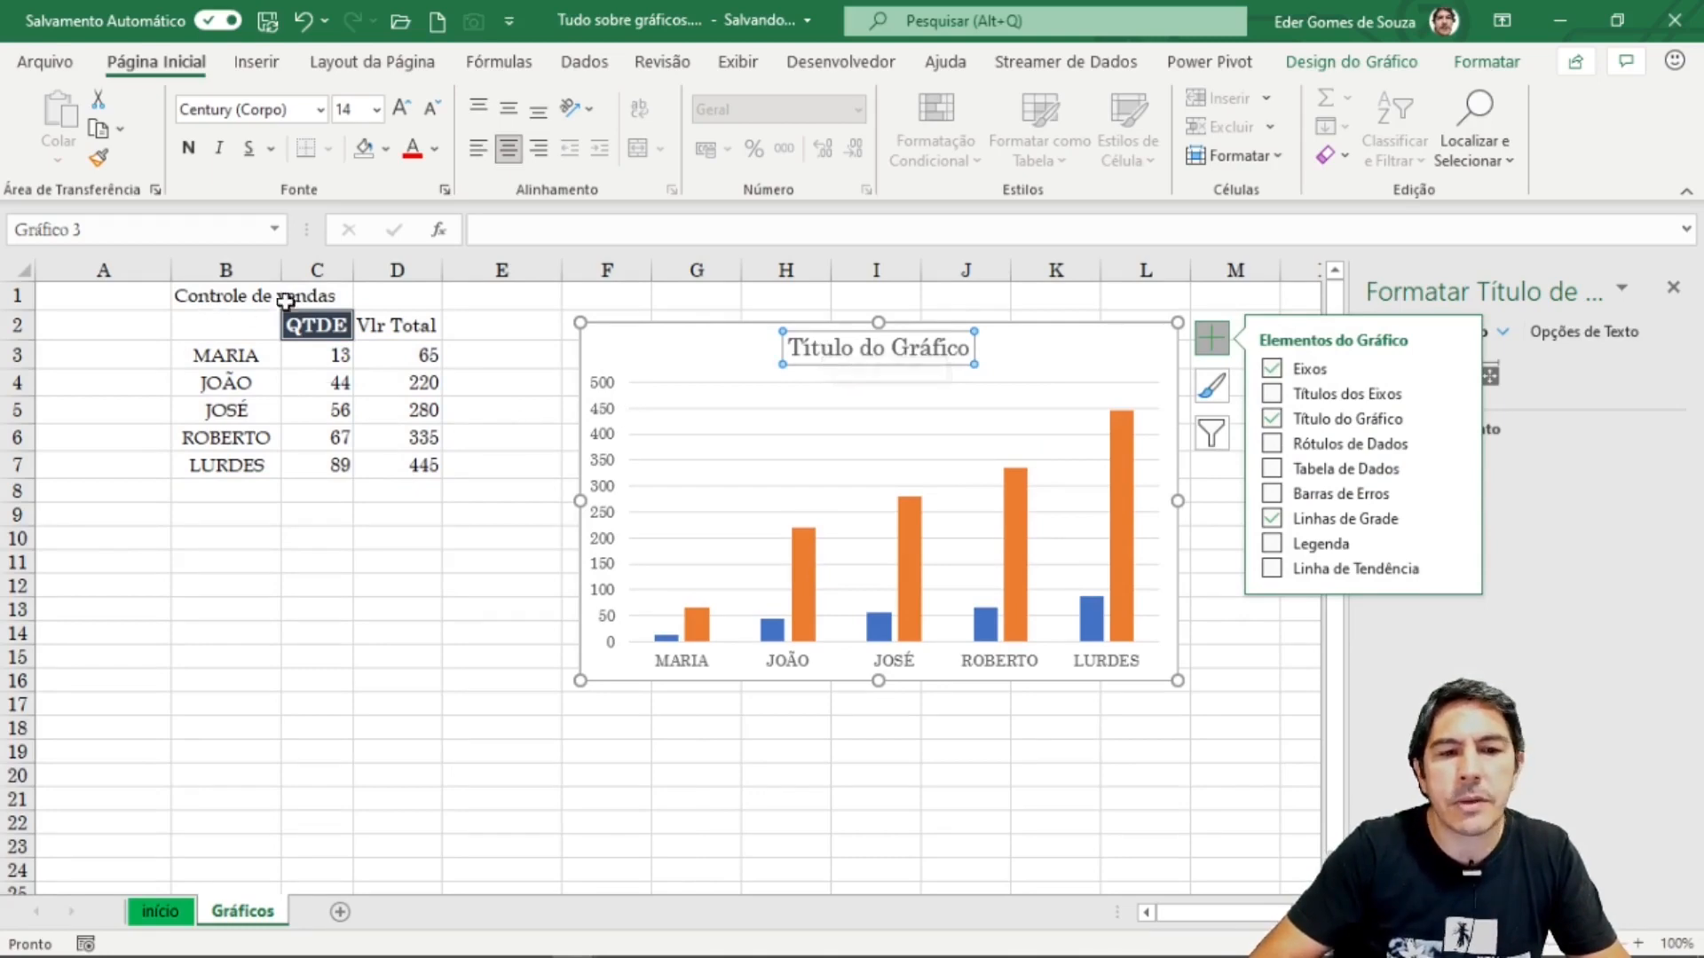
{"action": "left_click", "coordinate": [830, 349]}
{"action": "left_click_drag", "start_coordinate": [789, 348], "coordinate": [972, 349]}
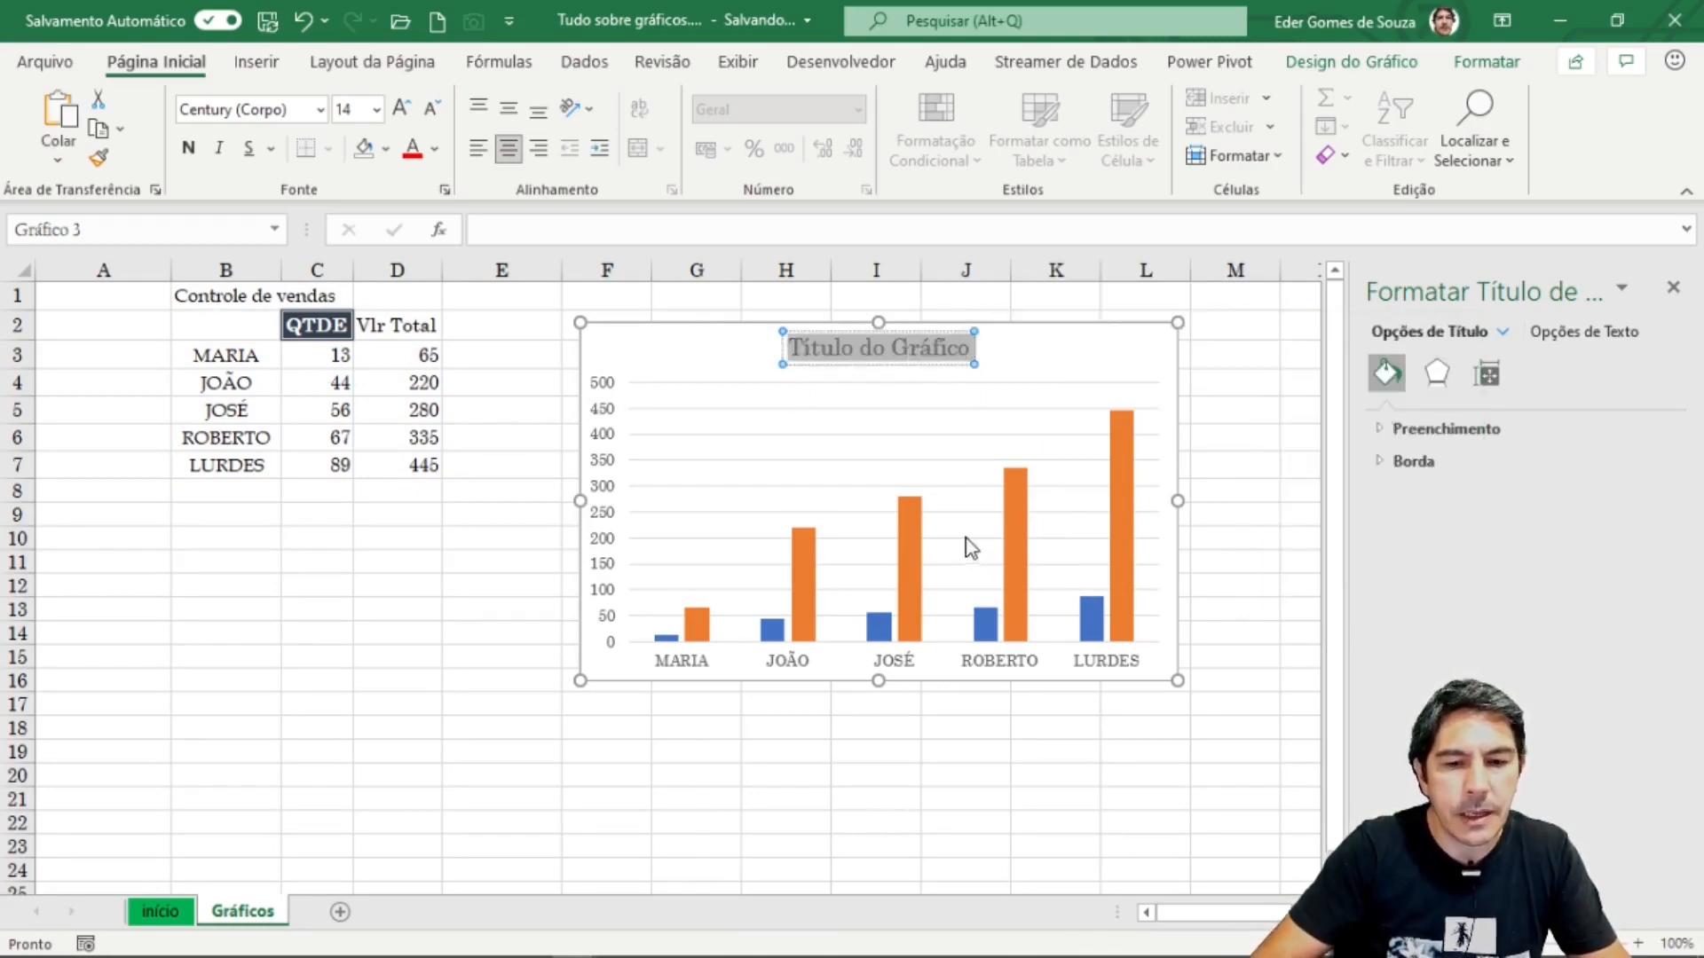
{"action": "type", "text": "="}
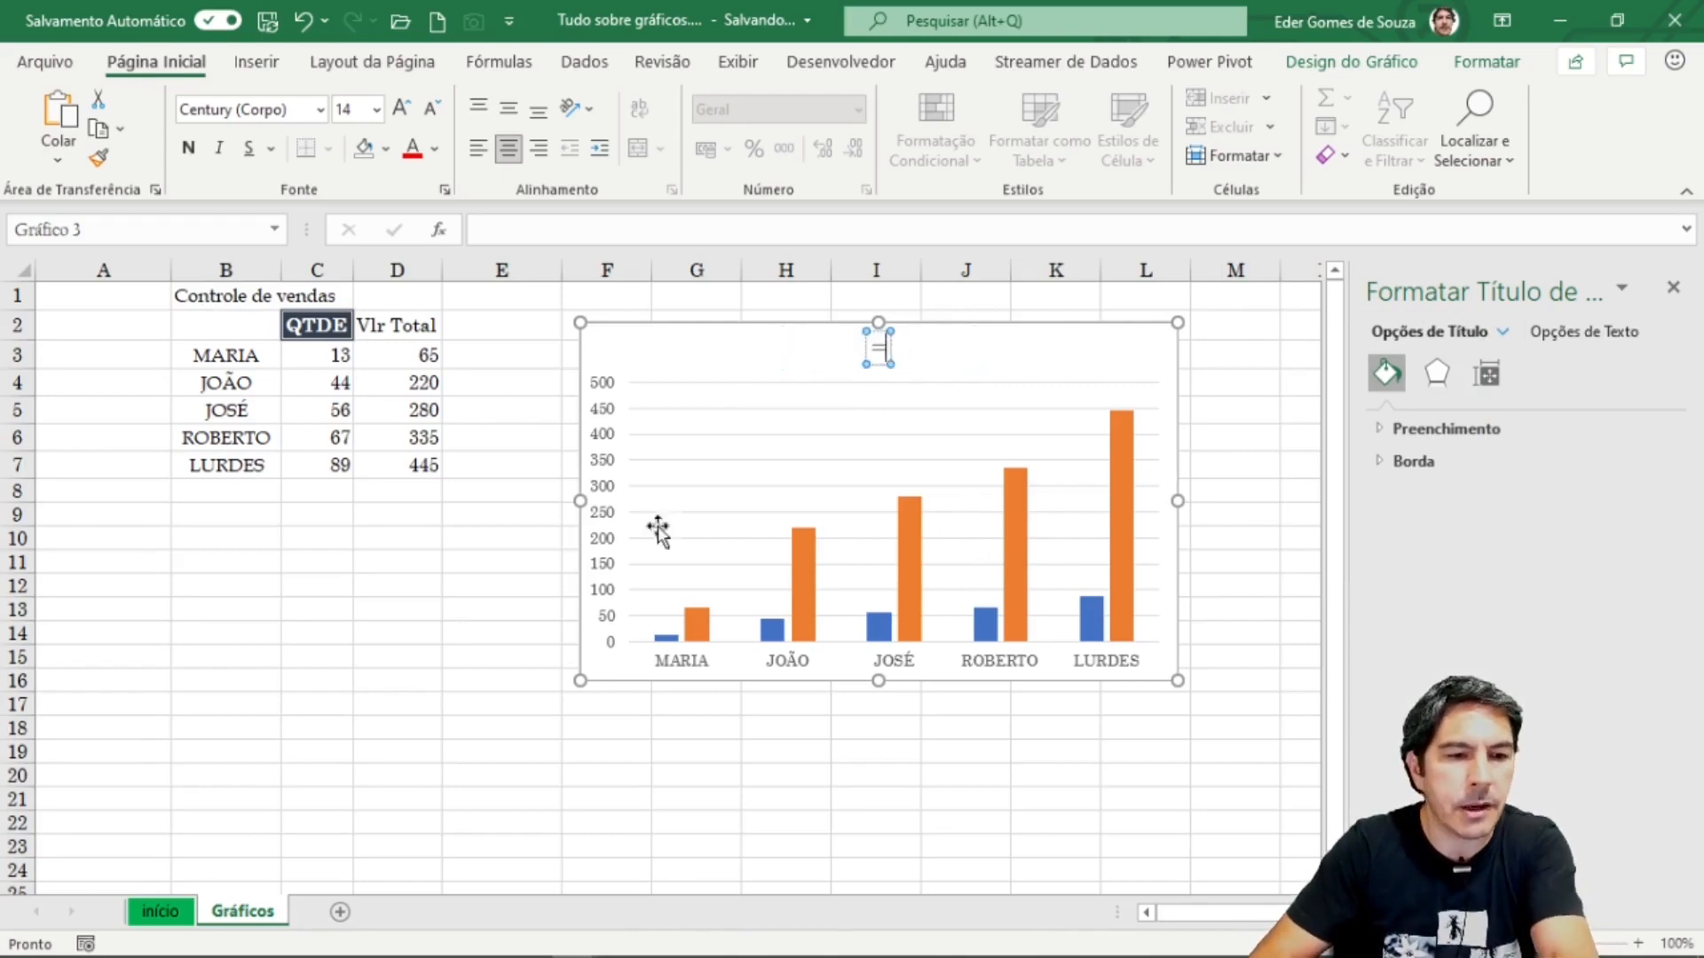
{"action": "left_click", "coordinate": [200, 294]}
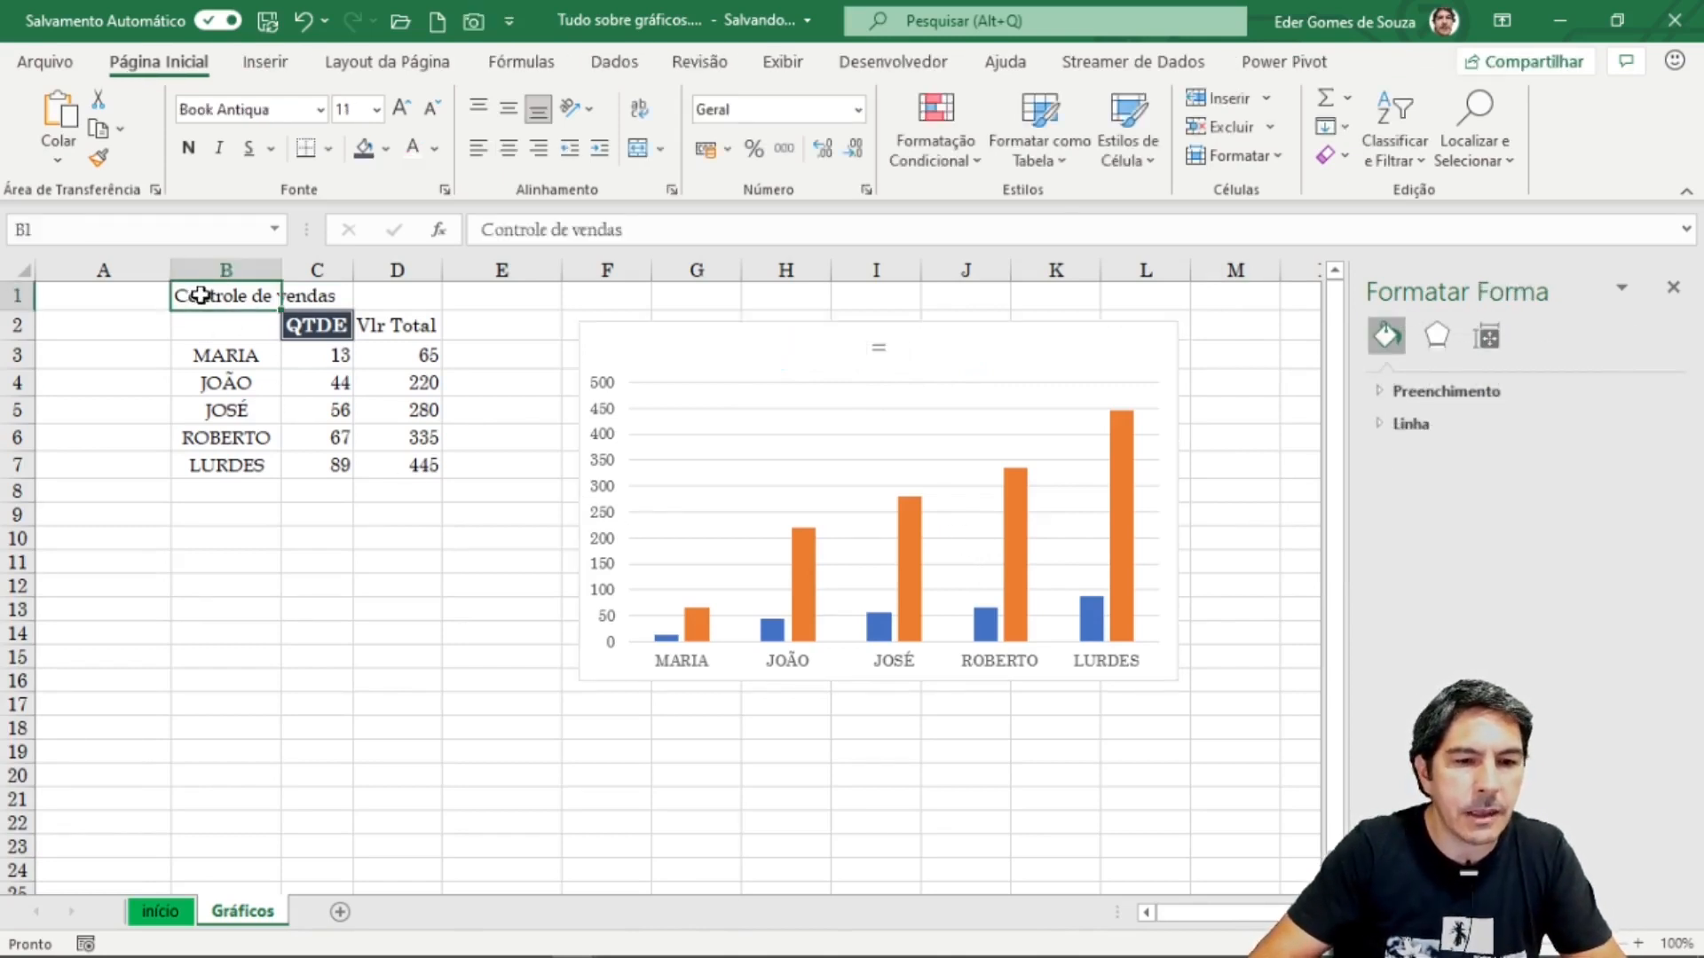
Step: Delete the title from the chart
{"action": "left_click", "coordinate": [878, 350]}
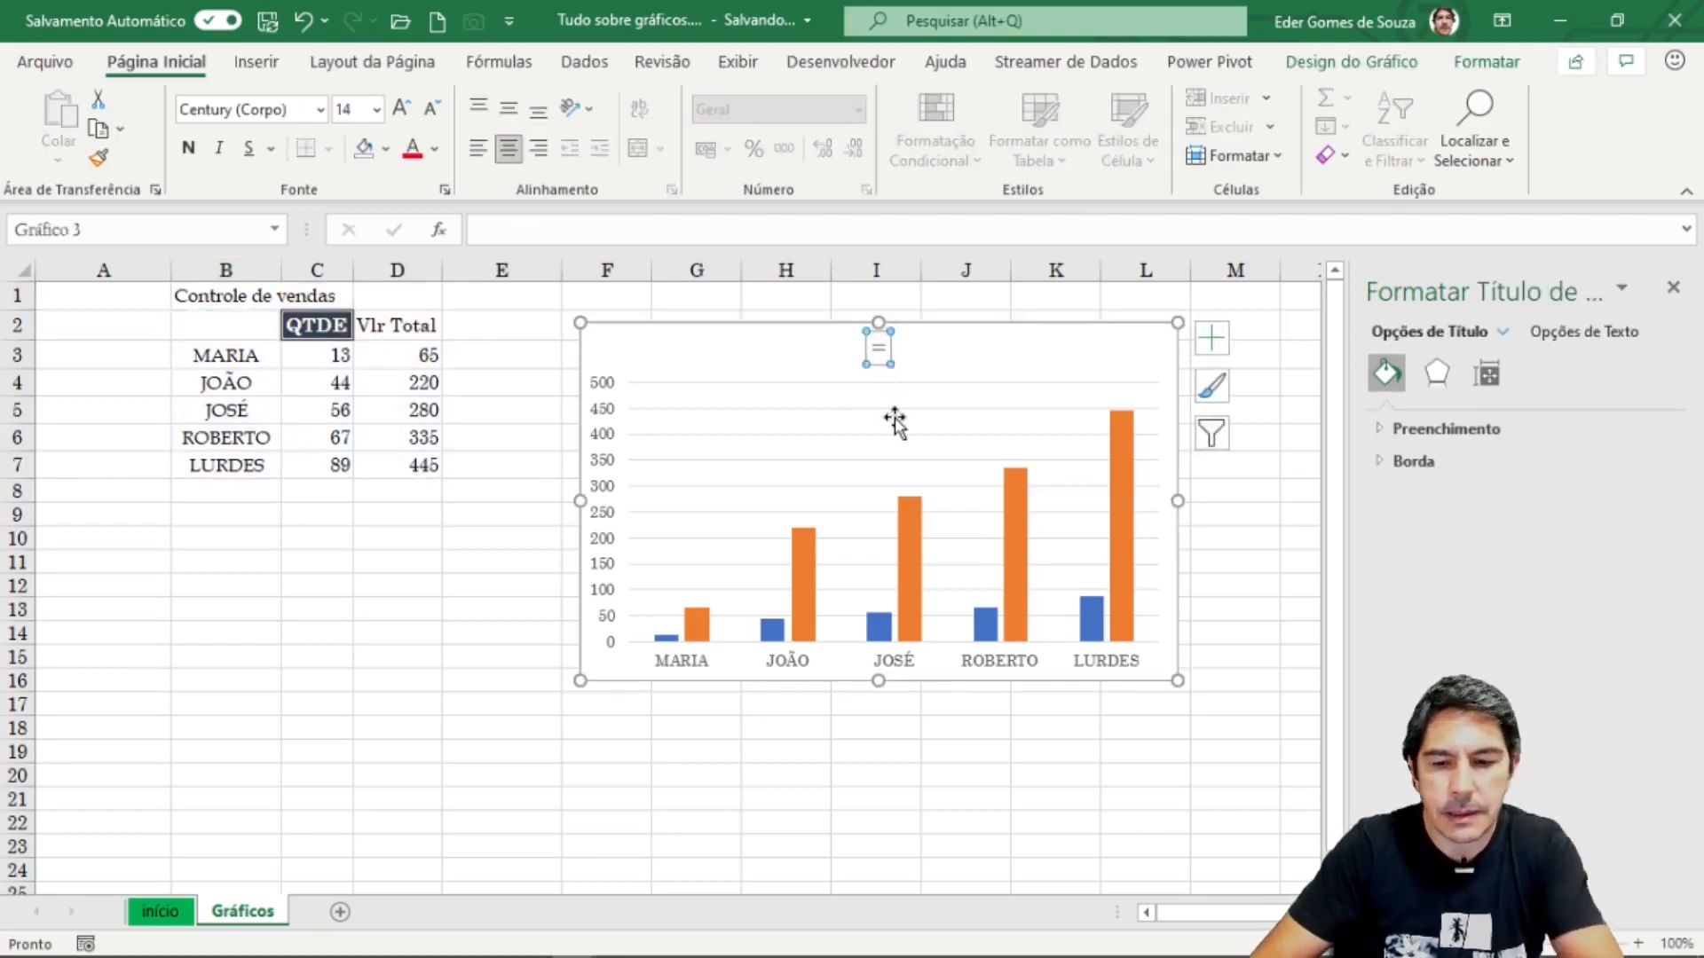
{"action": "key", "text": "Delete"}
{"action": "left_click", "coordinate": [496, 576]}
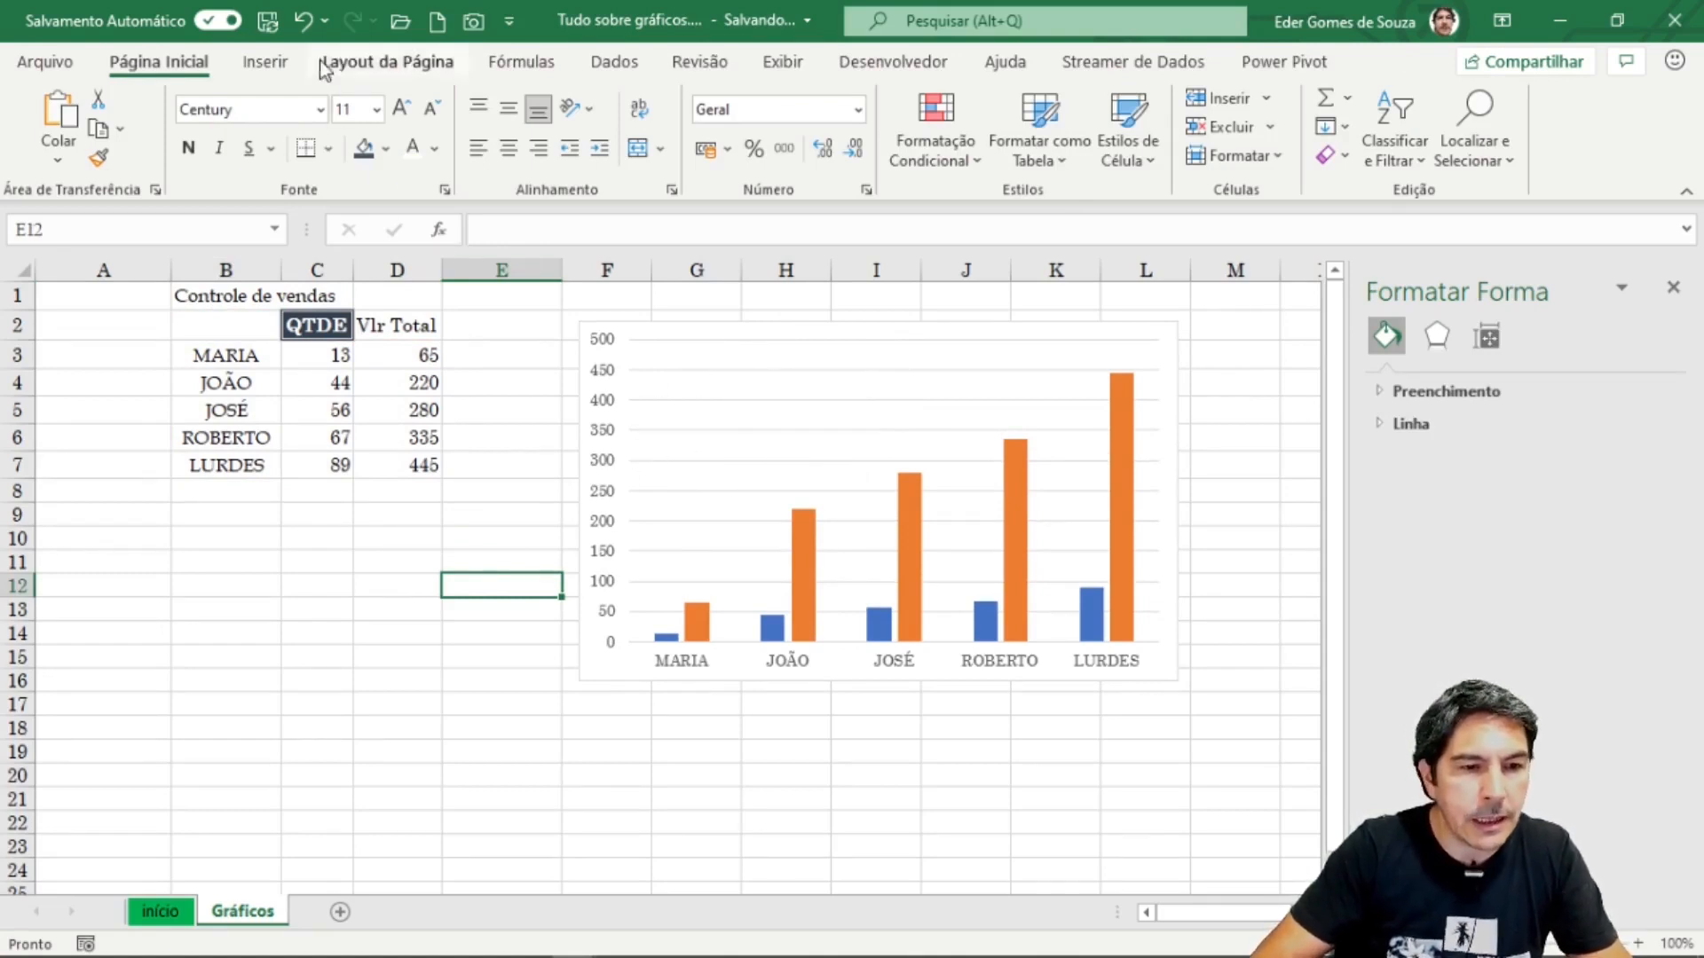
Step: Insert a rectangle about 4.82 cm wide and 1.64 cm high over the upper part of the chart
{"action": "left_click", "coordinate": [266, 62]}
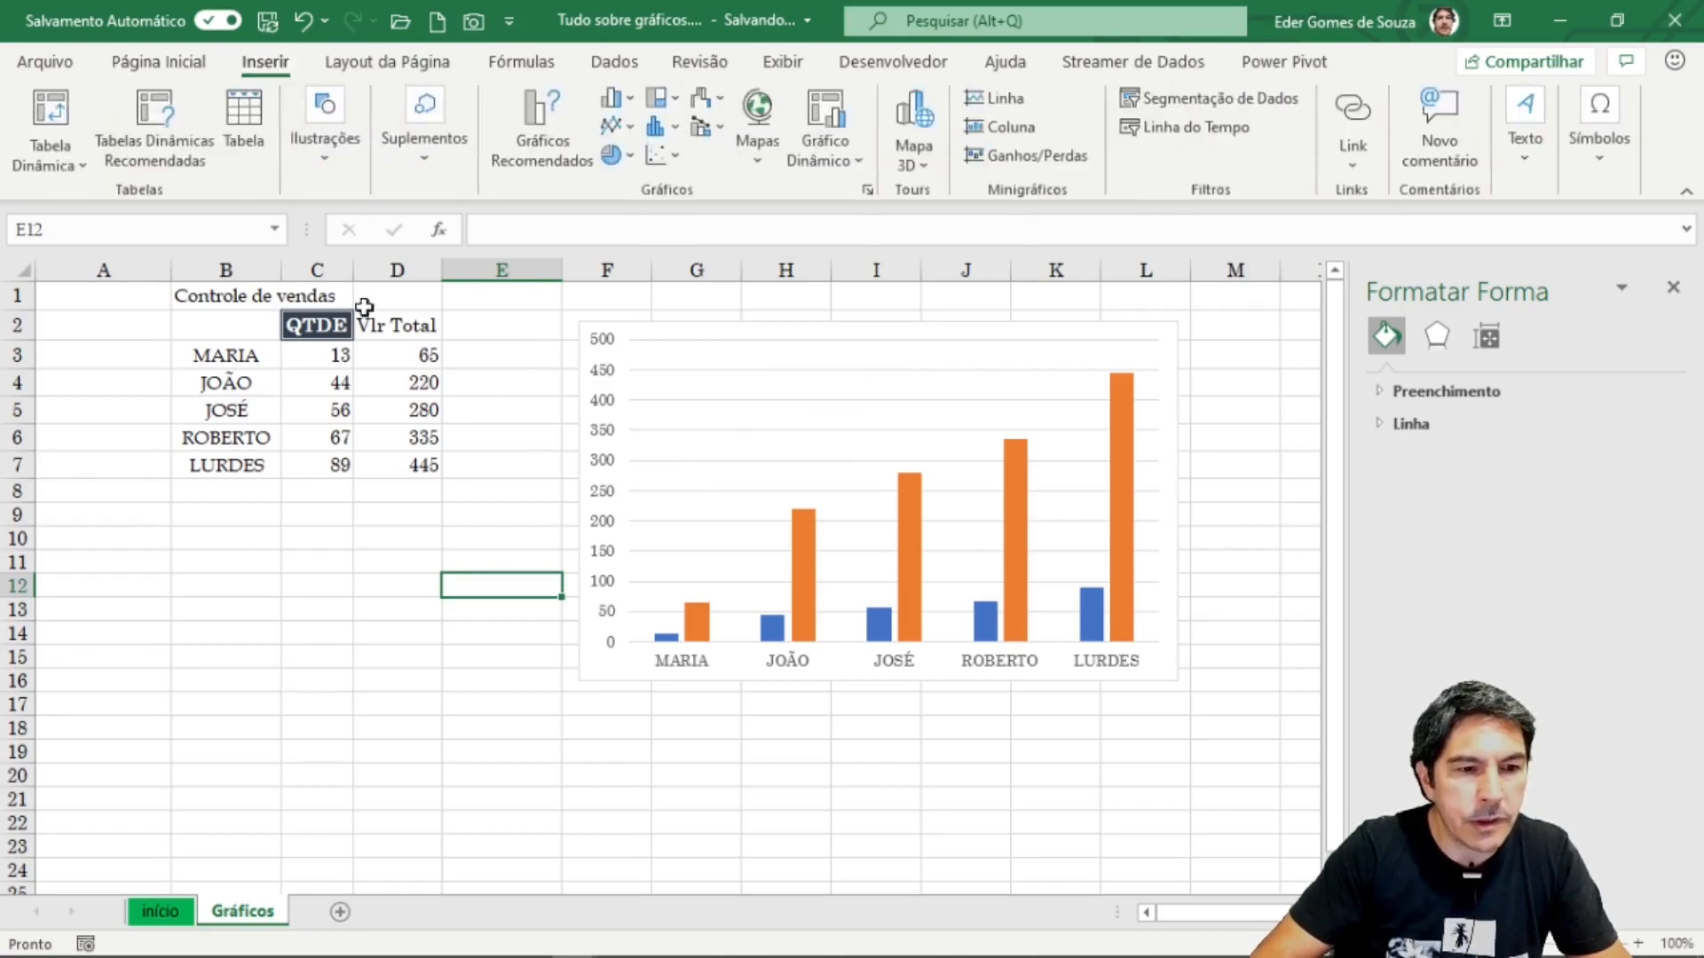
{"action": "left_click", "coordinate": [342, 172]}
{"action": "left_click", "coordinate": [380, 266]}
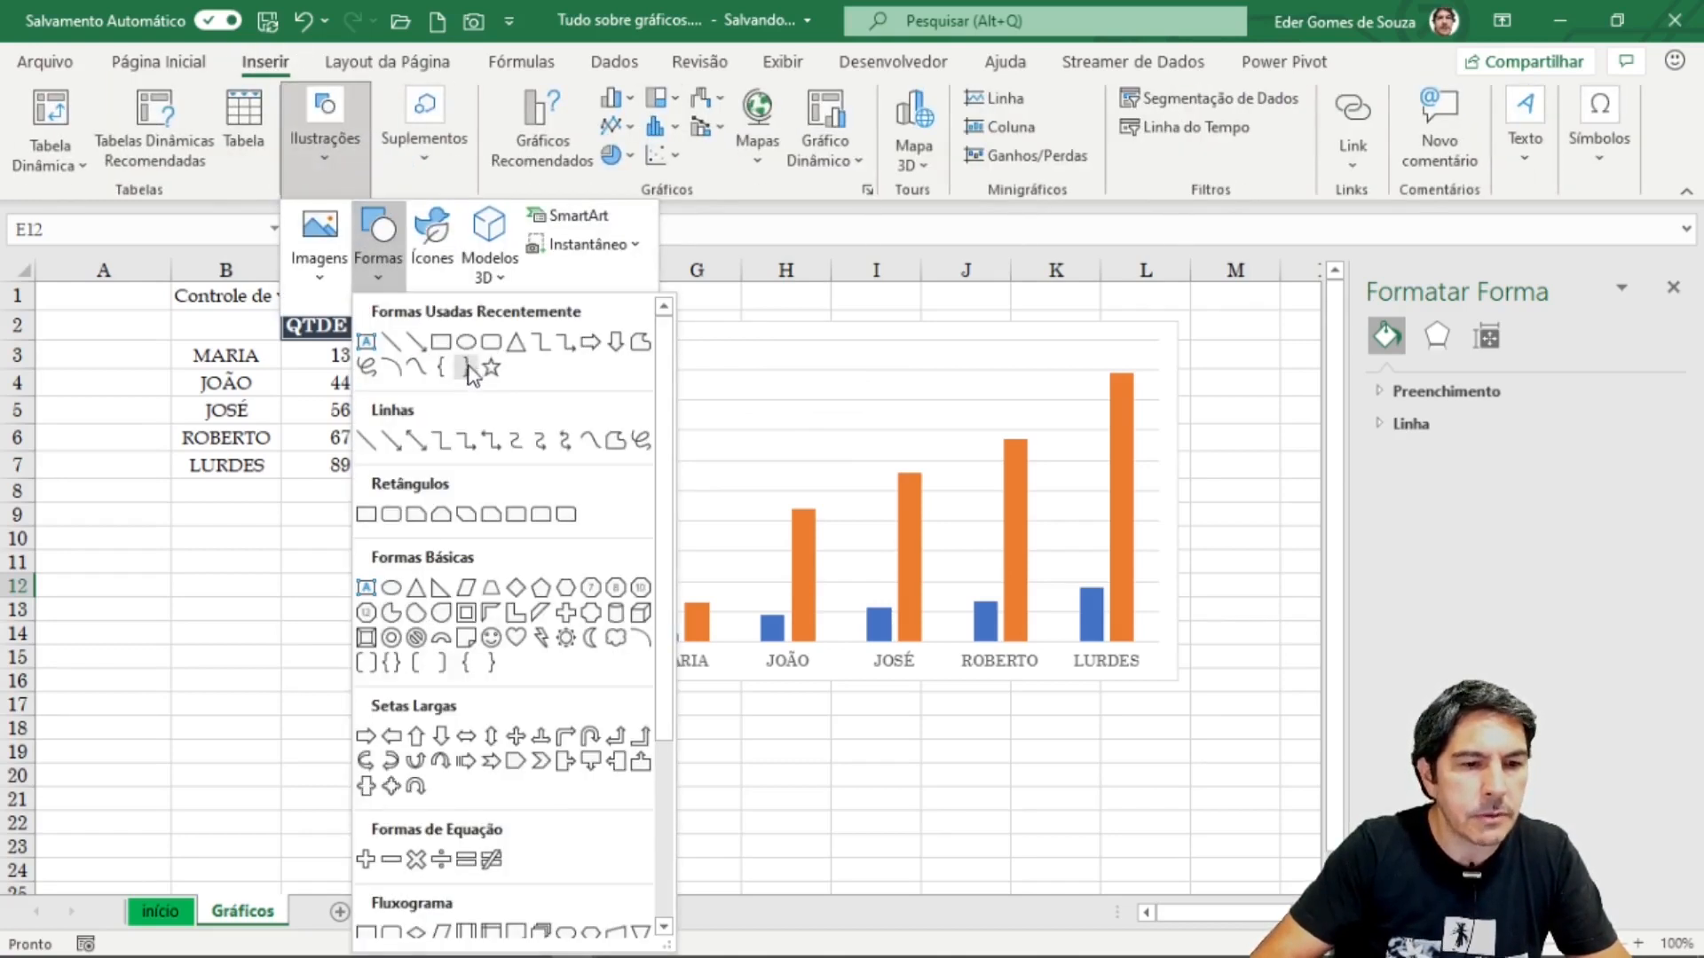
{"action": "left_click", "coordinate": [441, 342]}
{"action": "left_click_drag", "start_coordinate": [733, 345], "coordinate": [961, 423]}
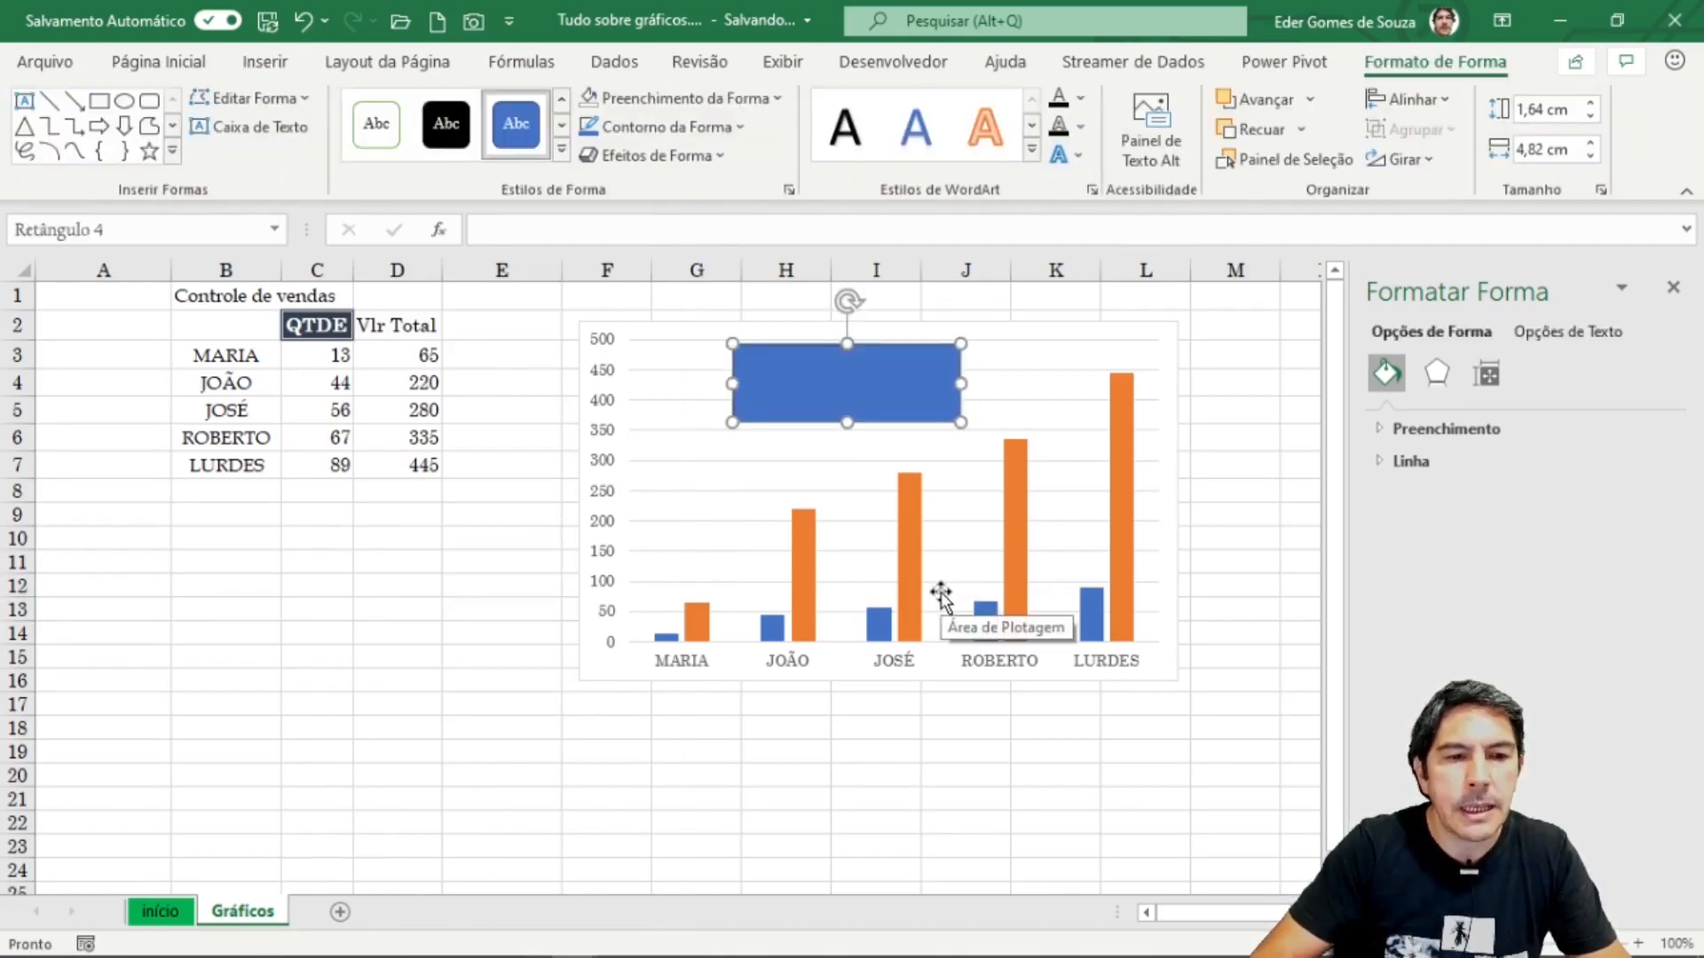
Step: Link the rectangle's text to cell B1 with =$B$1 and resize the shape to about 5.13 by 0.87 cm
{"action": "left_click", "coordinate": [516, 232]}
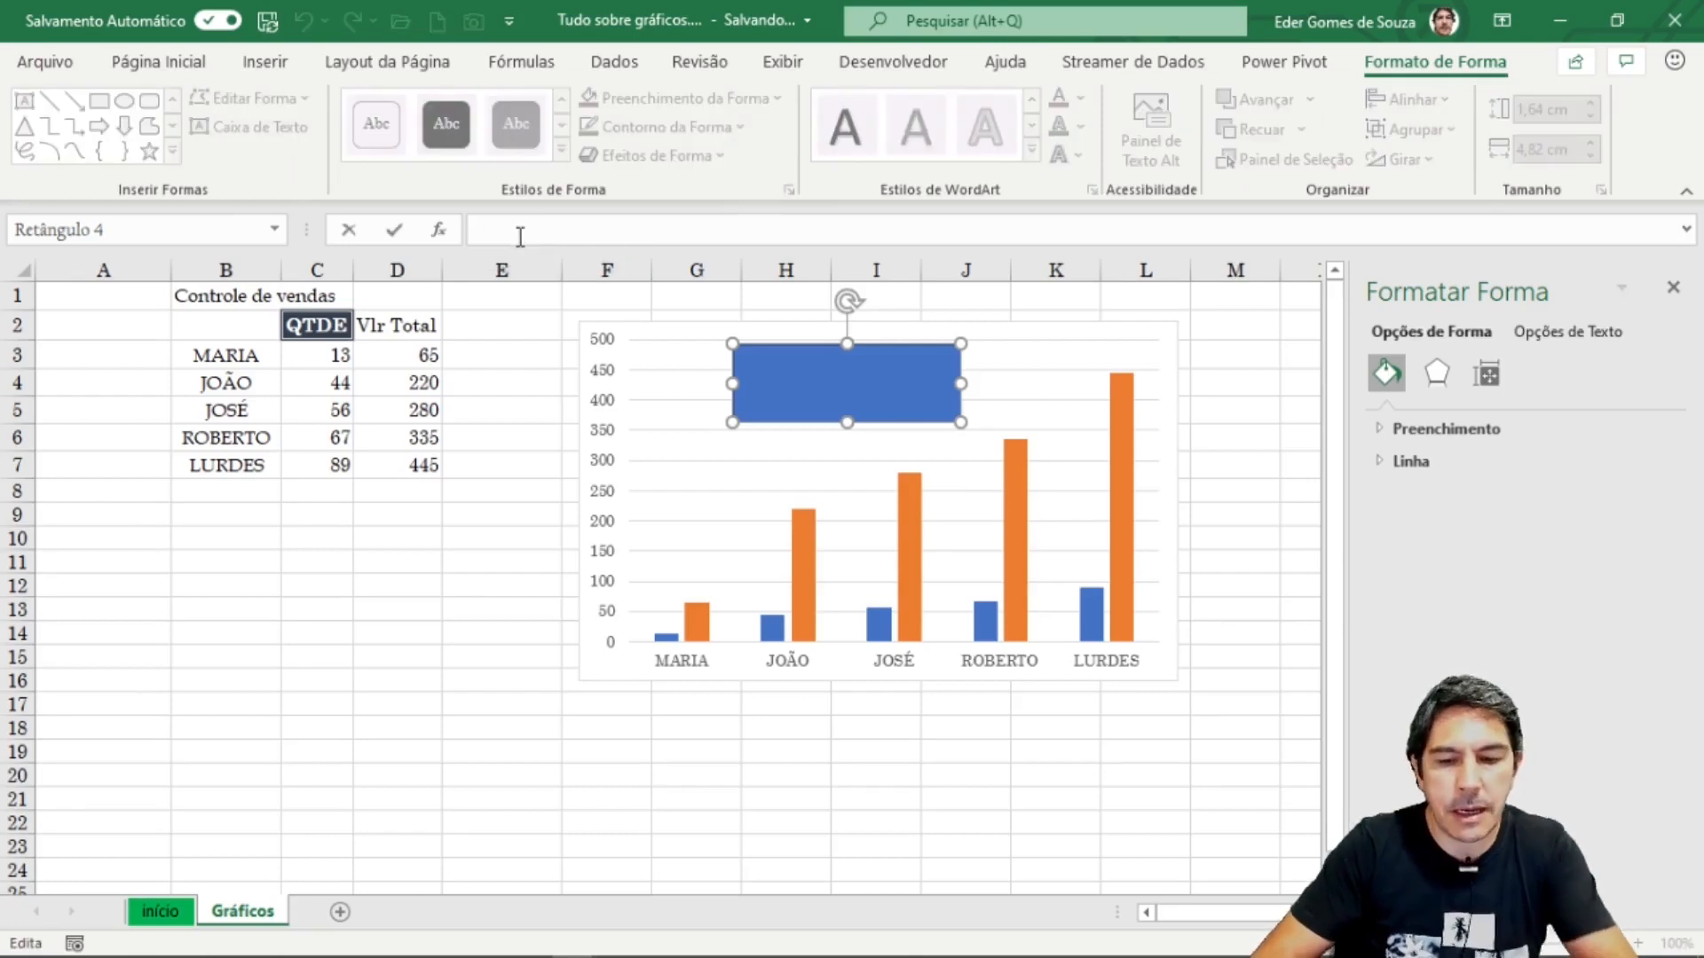
{"action": "left_click", "coordinate": [203, 295]}
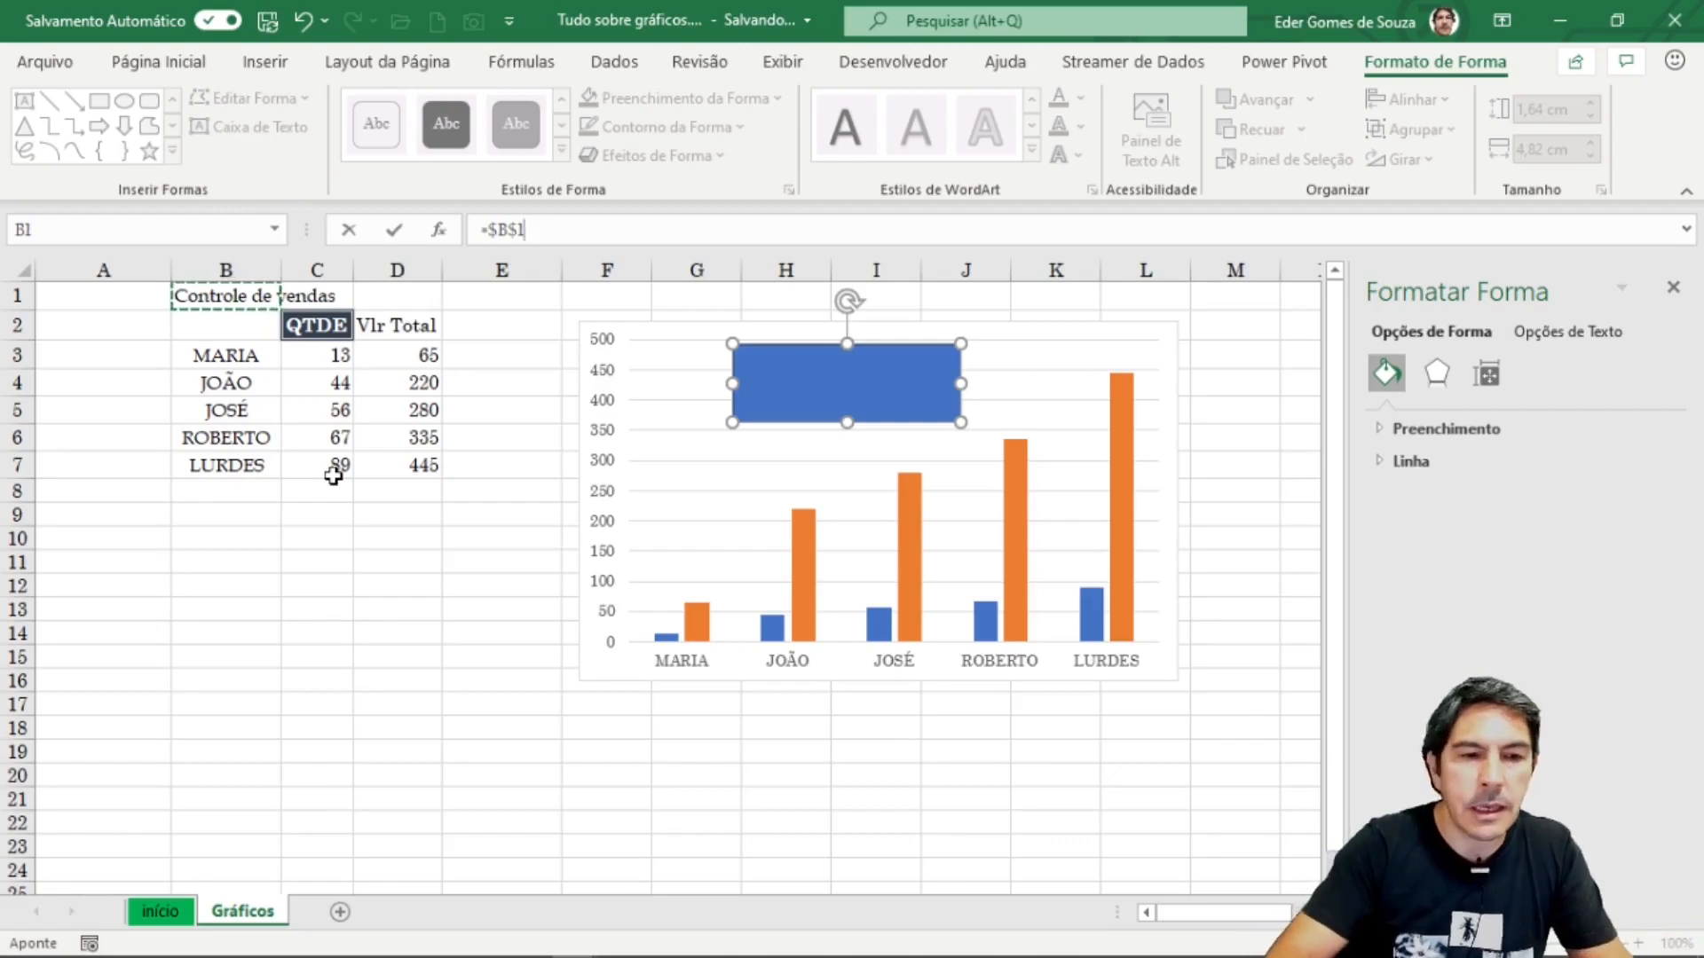
{"action": "key", "text": "Return"}
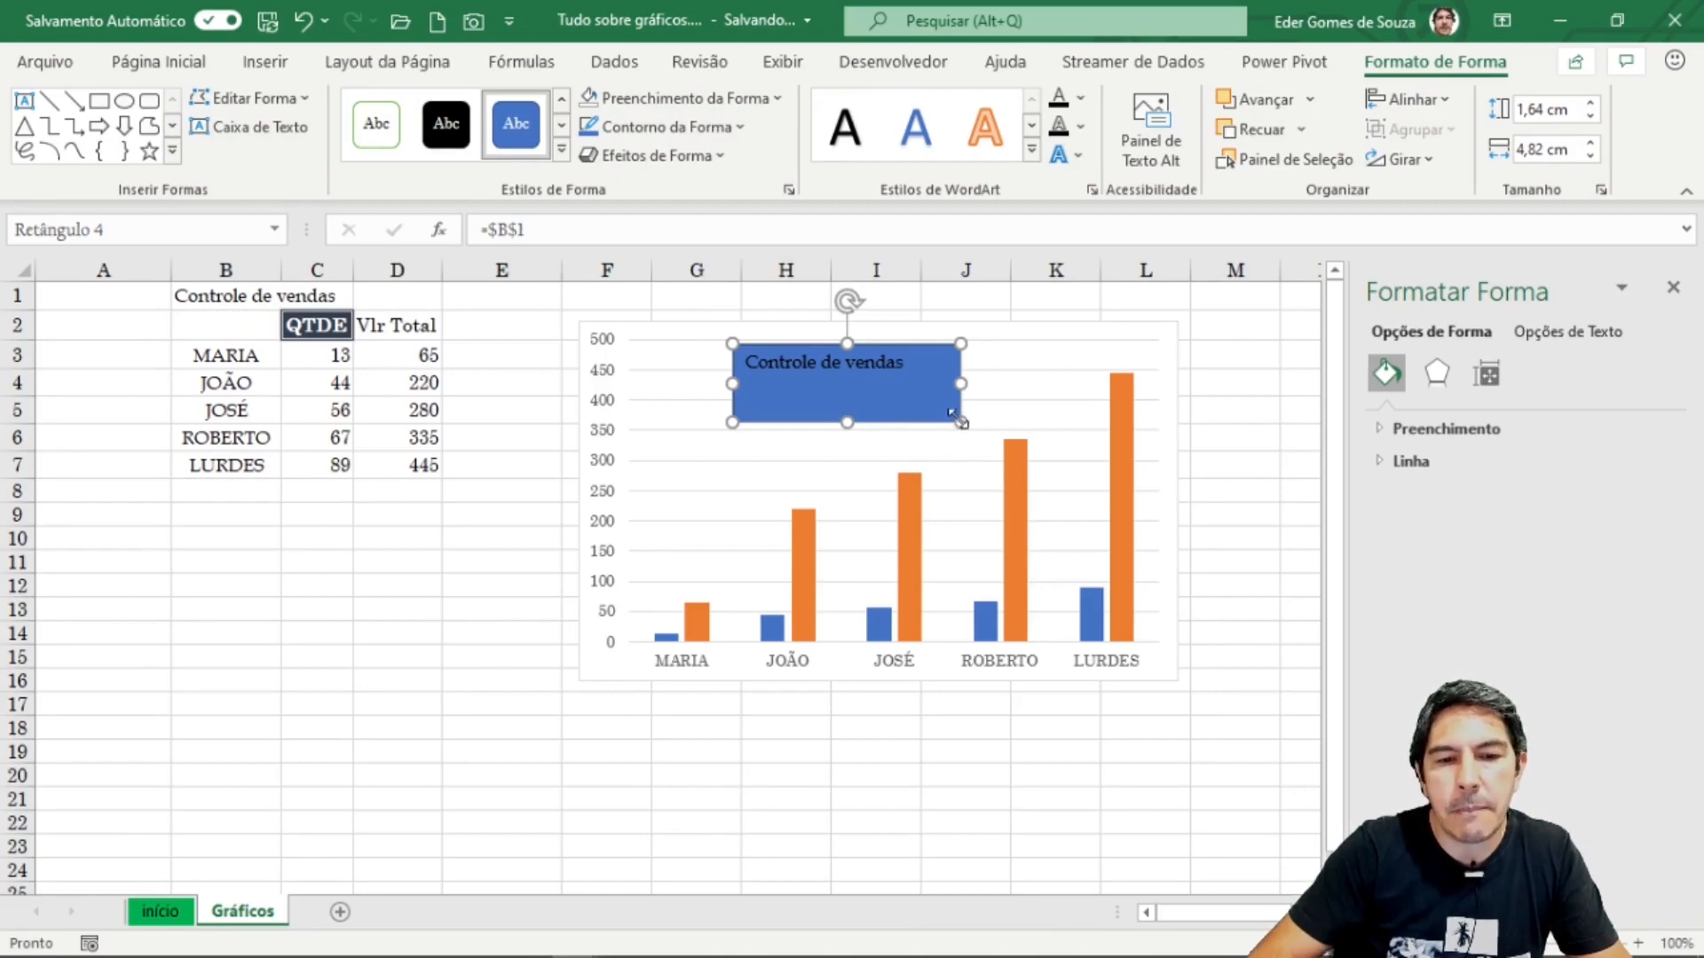
{"action": "left_click_drag", "start_coordinate": [959, 420], "coordinate": [976, 386]}
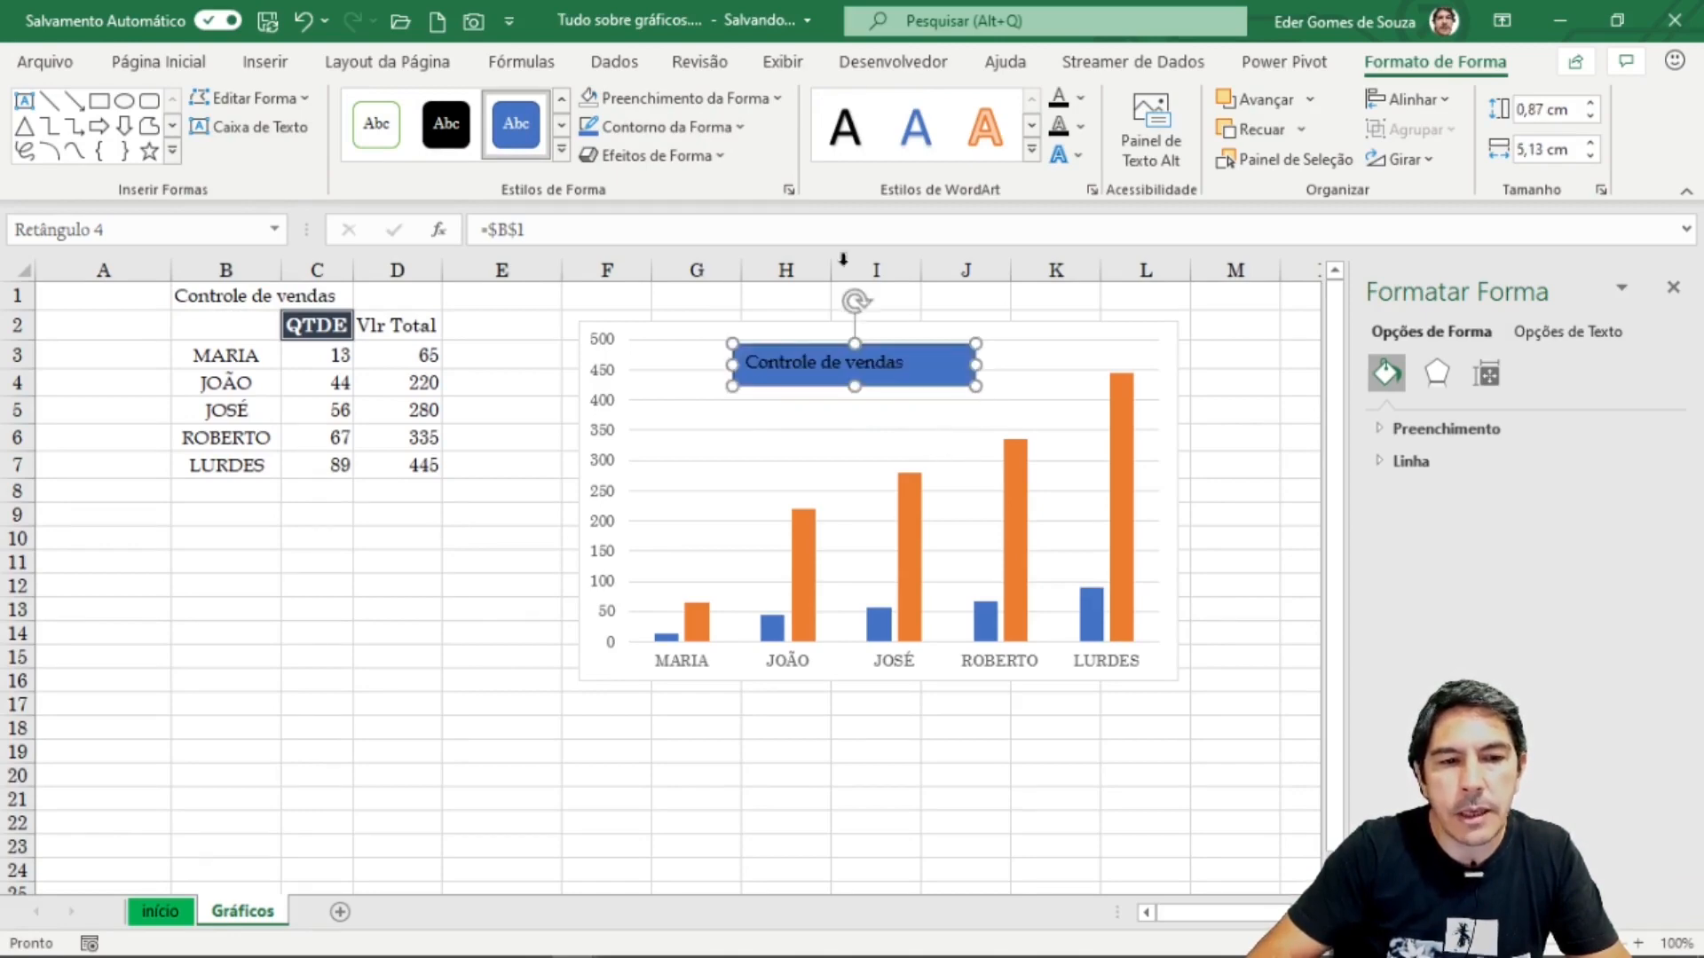
Step: Remove the fill and the outline from the linked rectangle
{"action": "left_click", "coordinate": [777, 97]}
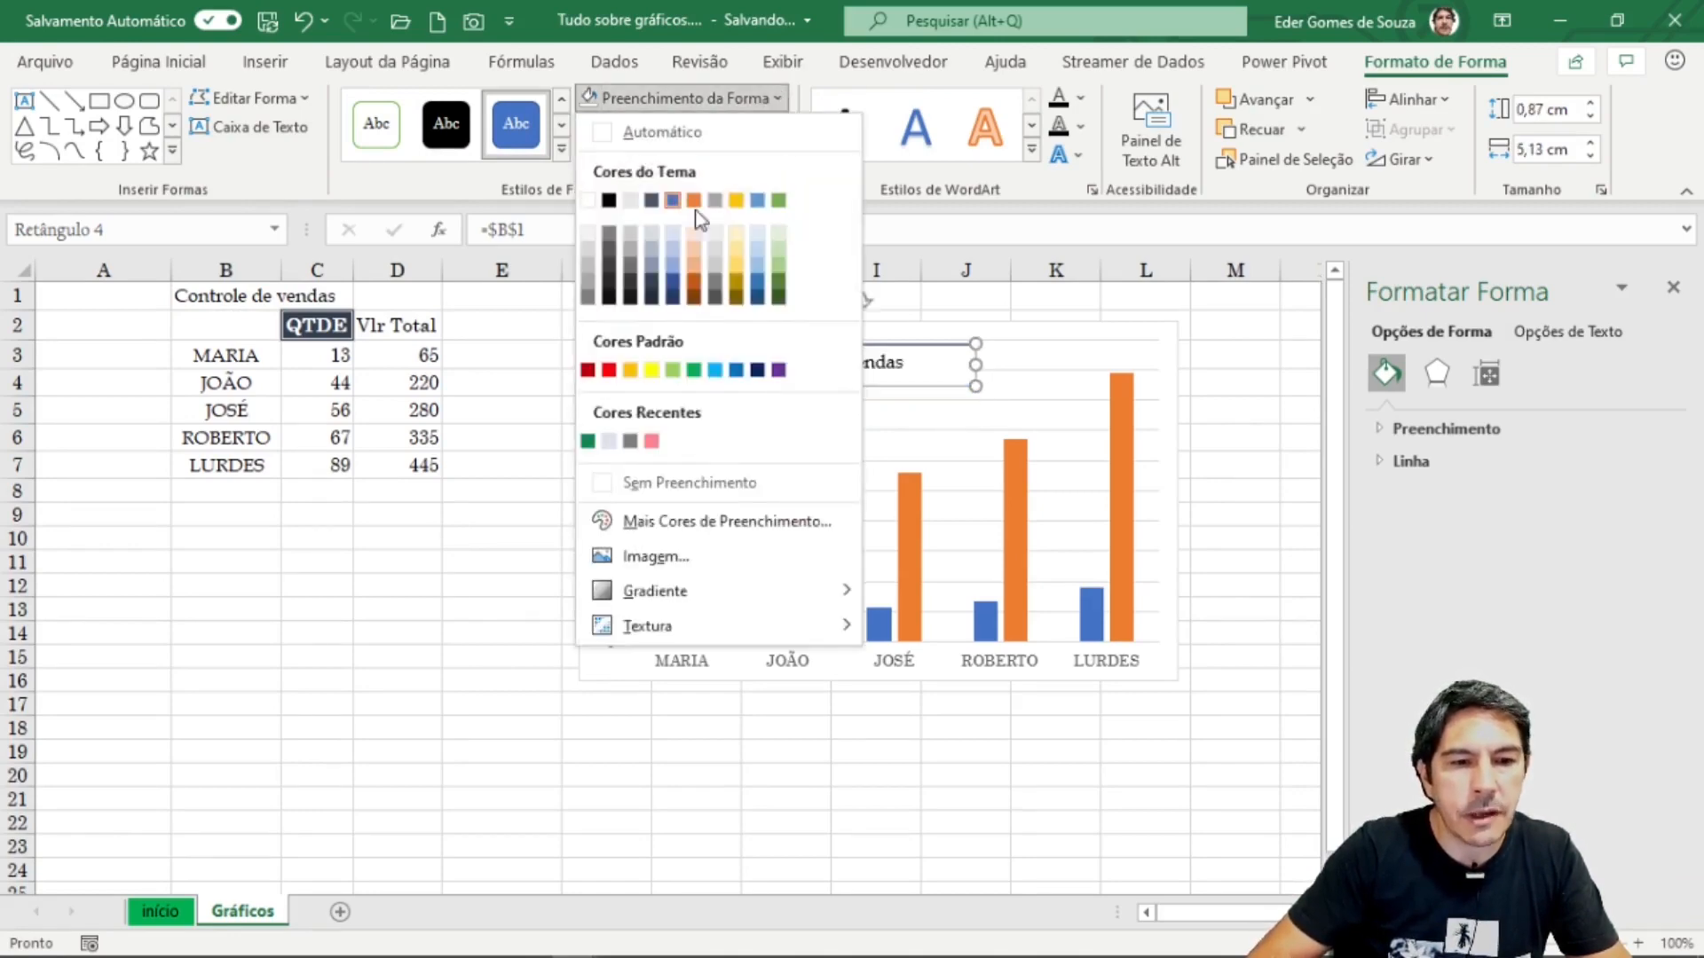
{"action": "left_click", "coordinate": [707, 485]}
{"action": "left_click", "coordinate": [746, 128]}
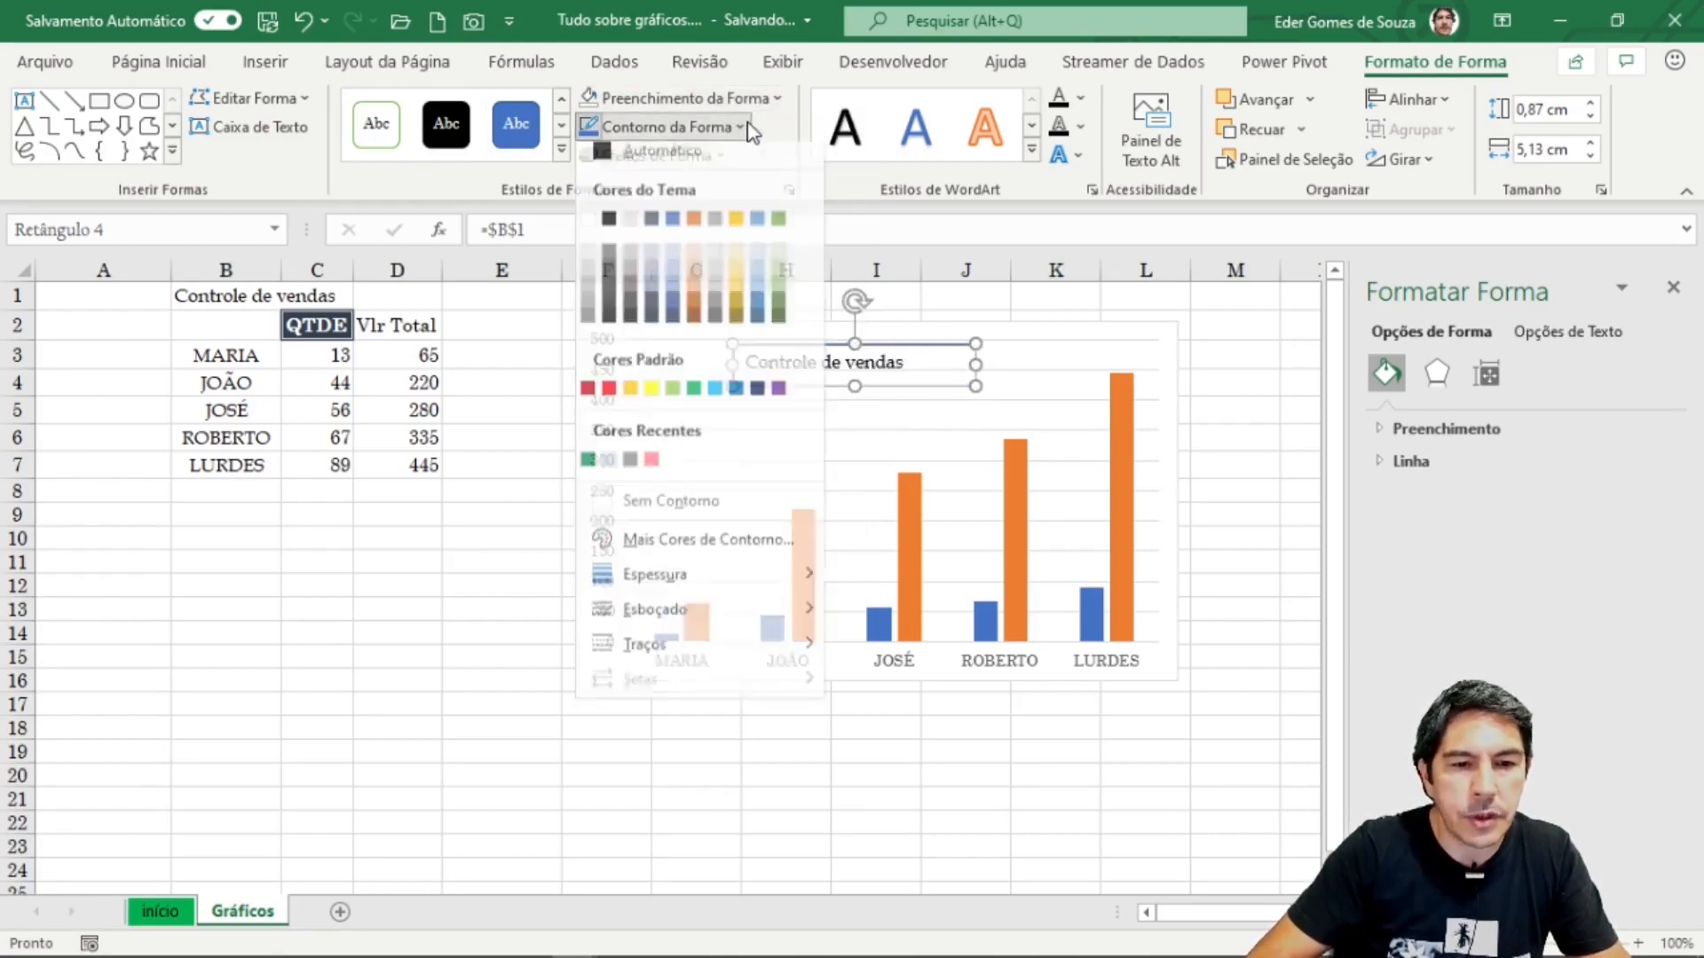
{"action": "left_click", "coordinate": [721, 522]}
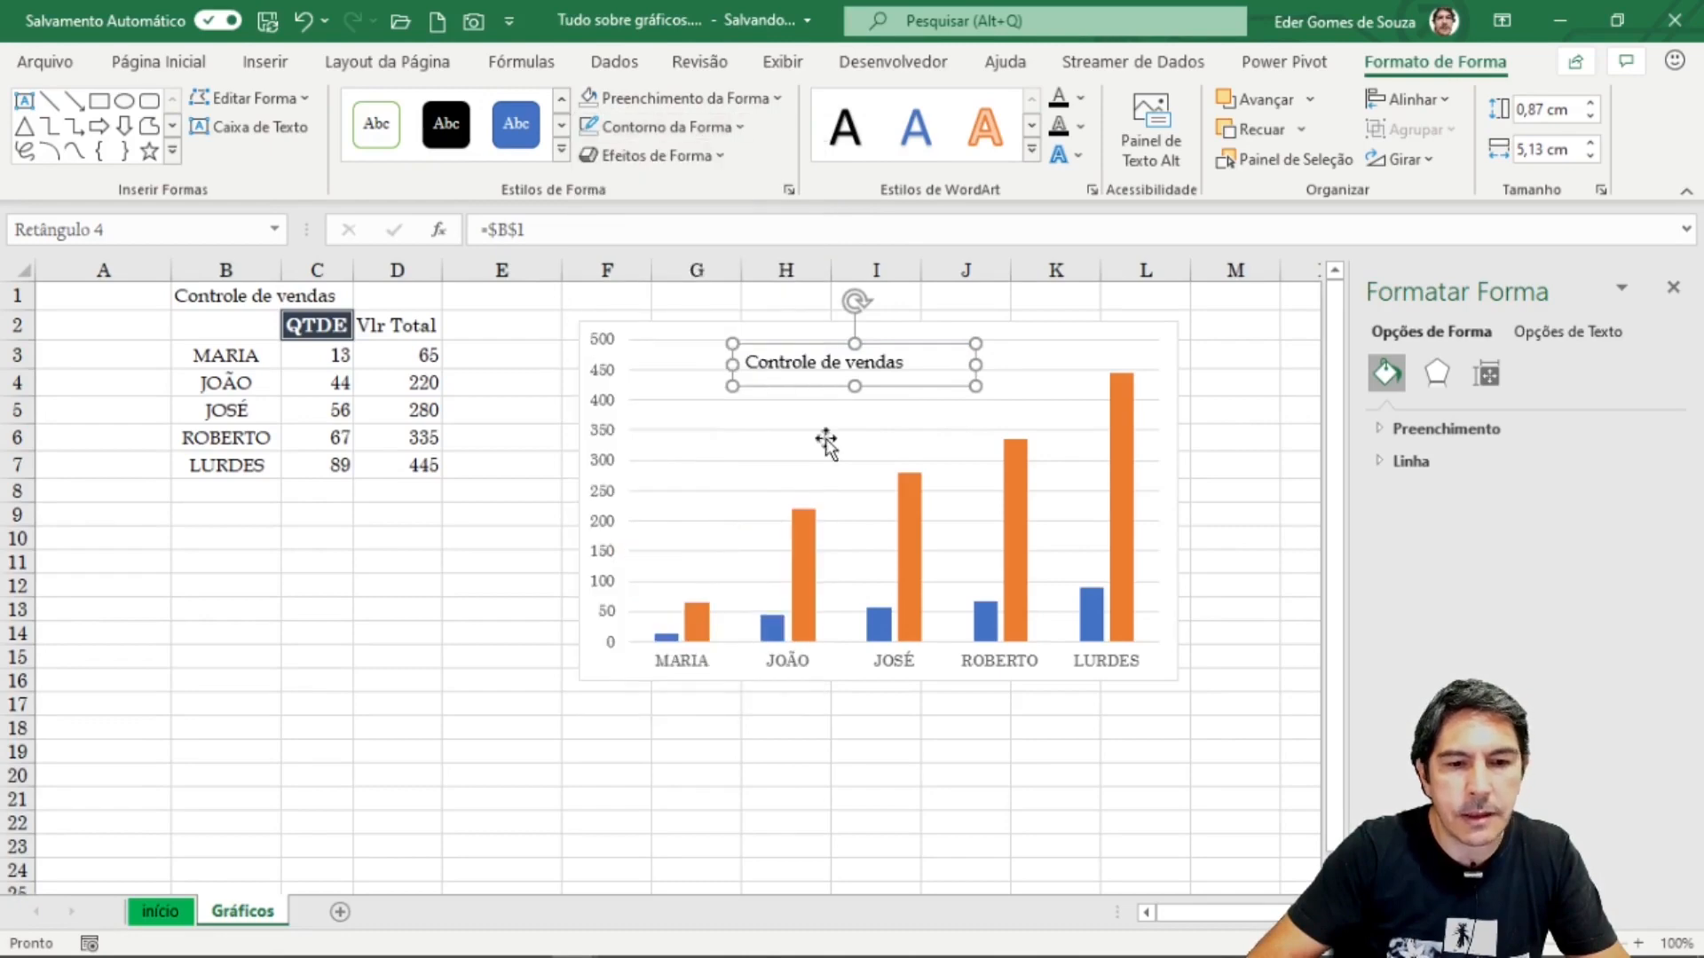
{"action": "left_click", "coordinate": [1276, 641]}
Step: Move the Controle de vendas shape slightly to the right to centre it over the chart
{"action": "left_click", "coordinate": [904, 363]}
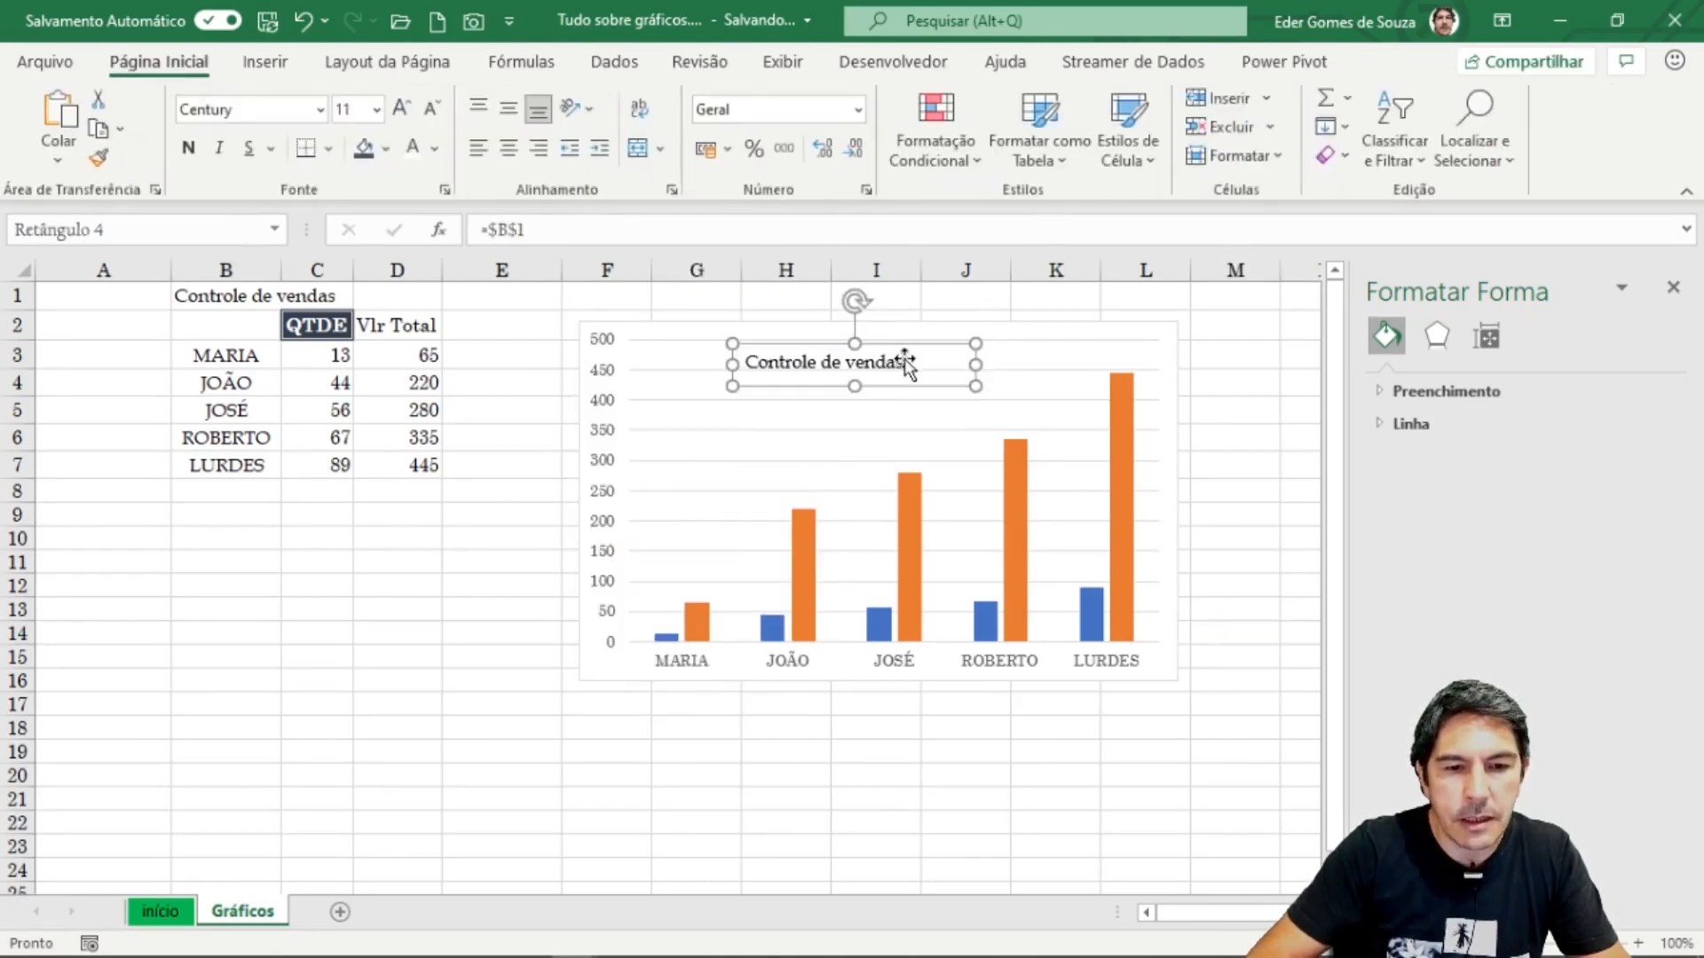
{"action": "left_click_drag", "start_coordinate": [905, 364], "coordinate": [929, 367]}
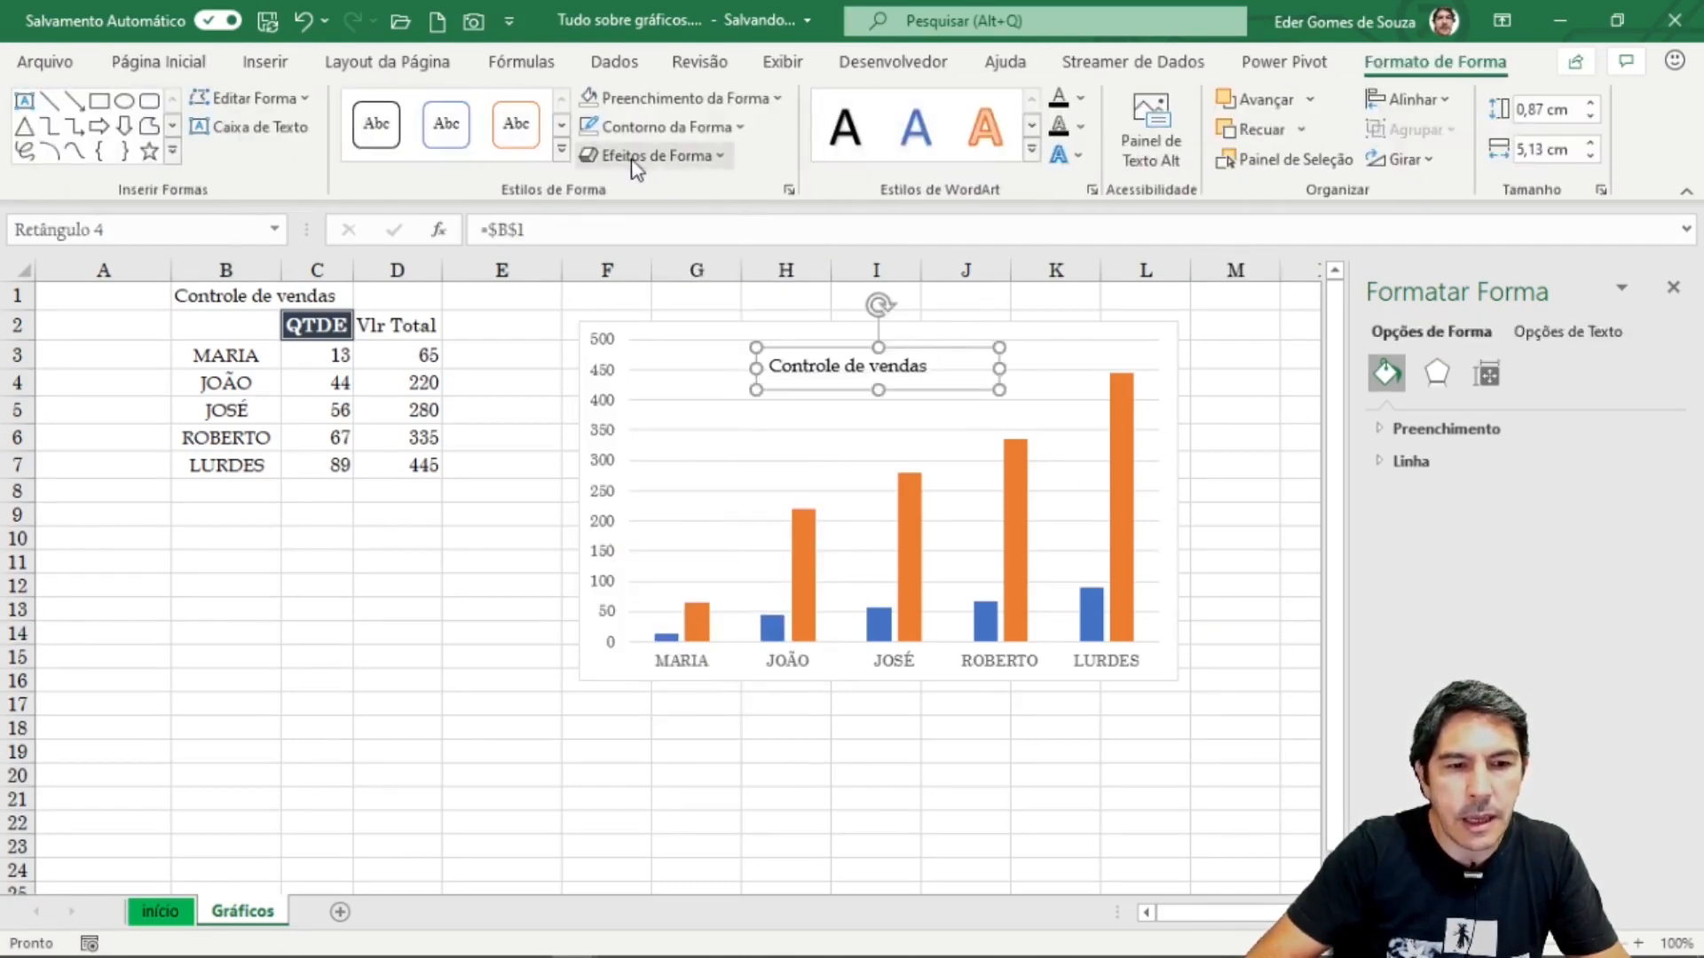
{"action": "left_click", "coordinate": [1212, 680]}
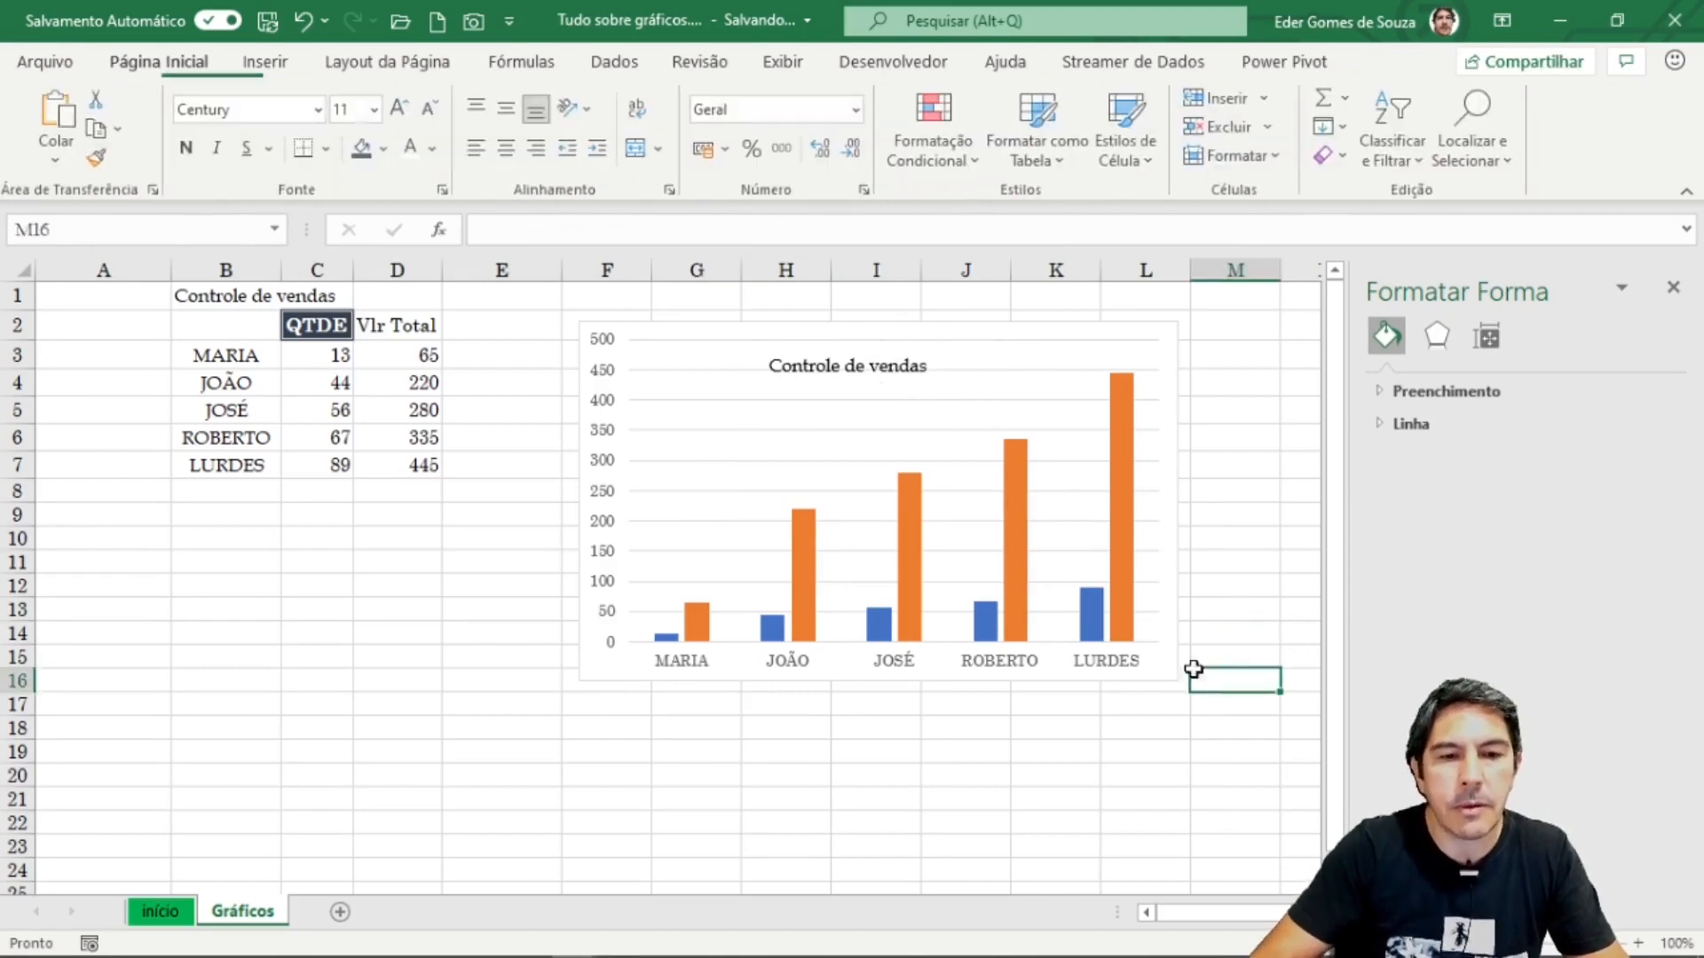
{"action": "mouse_move", "coordinate": [901, 492]}
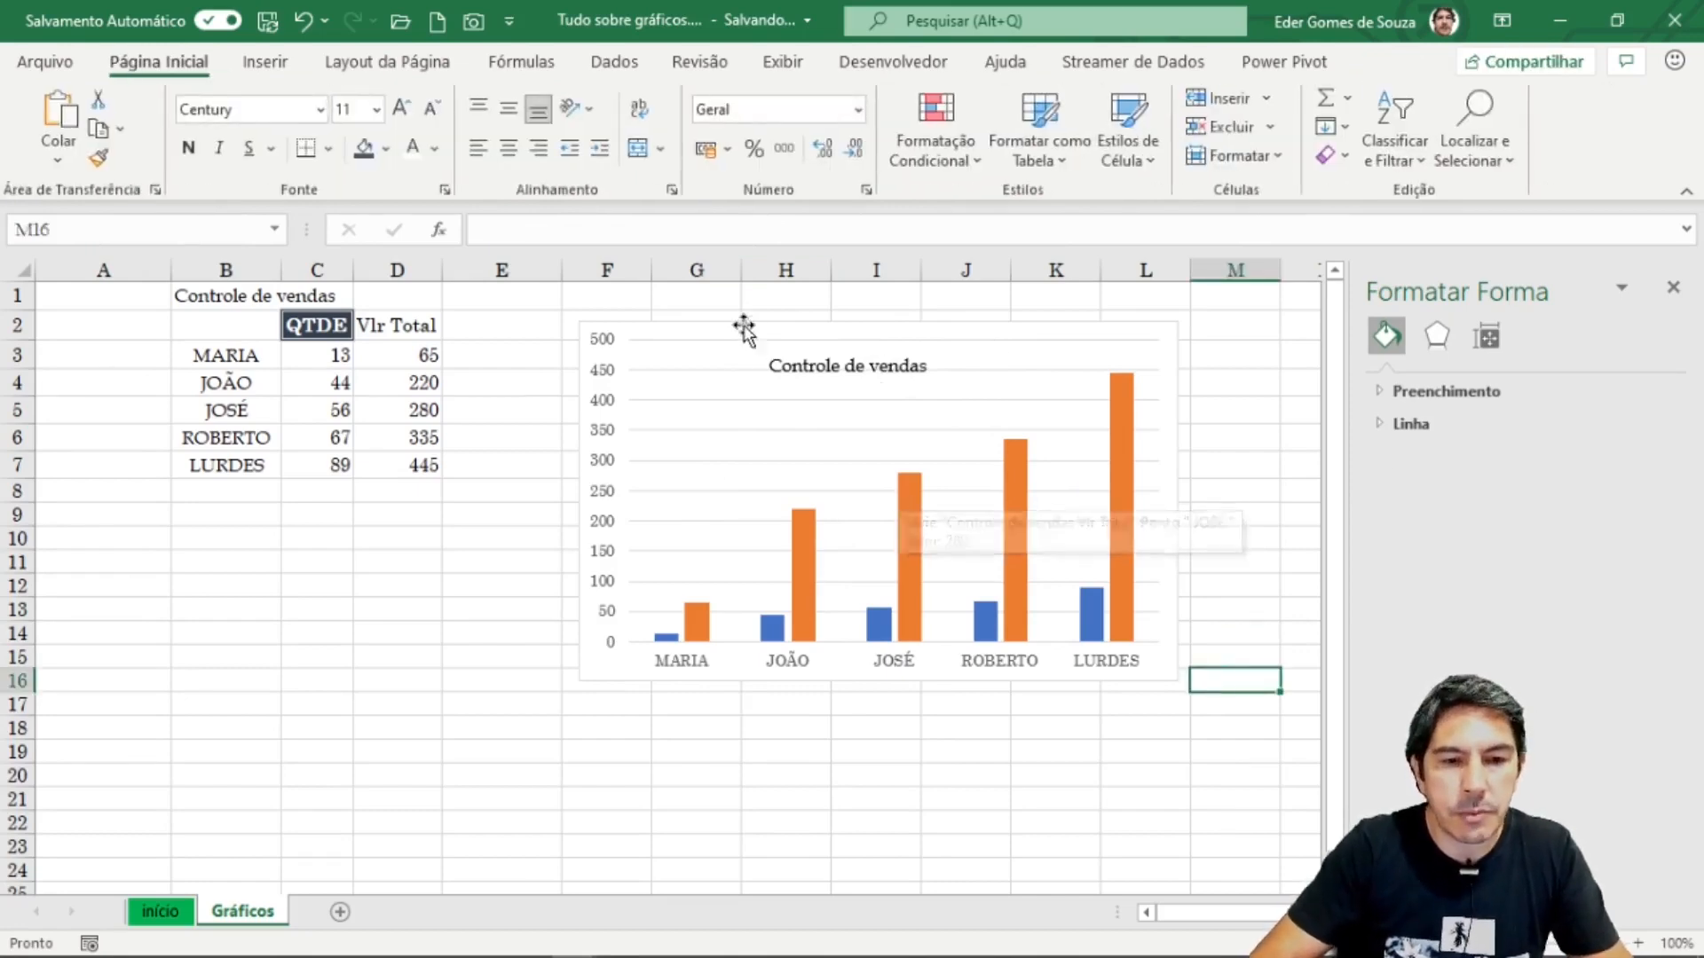
{"action": "left_click", "coordinate": [863, 368]}
{"action": "left_click", "coordinate": [1035, 515]}
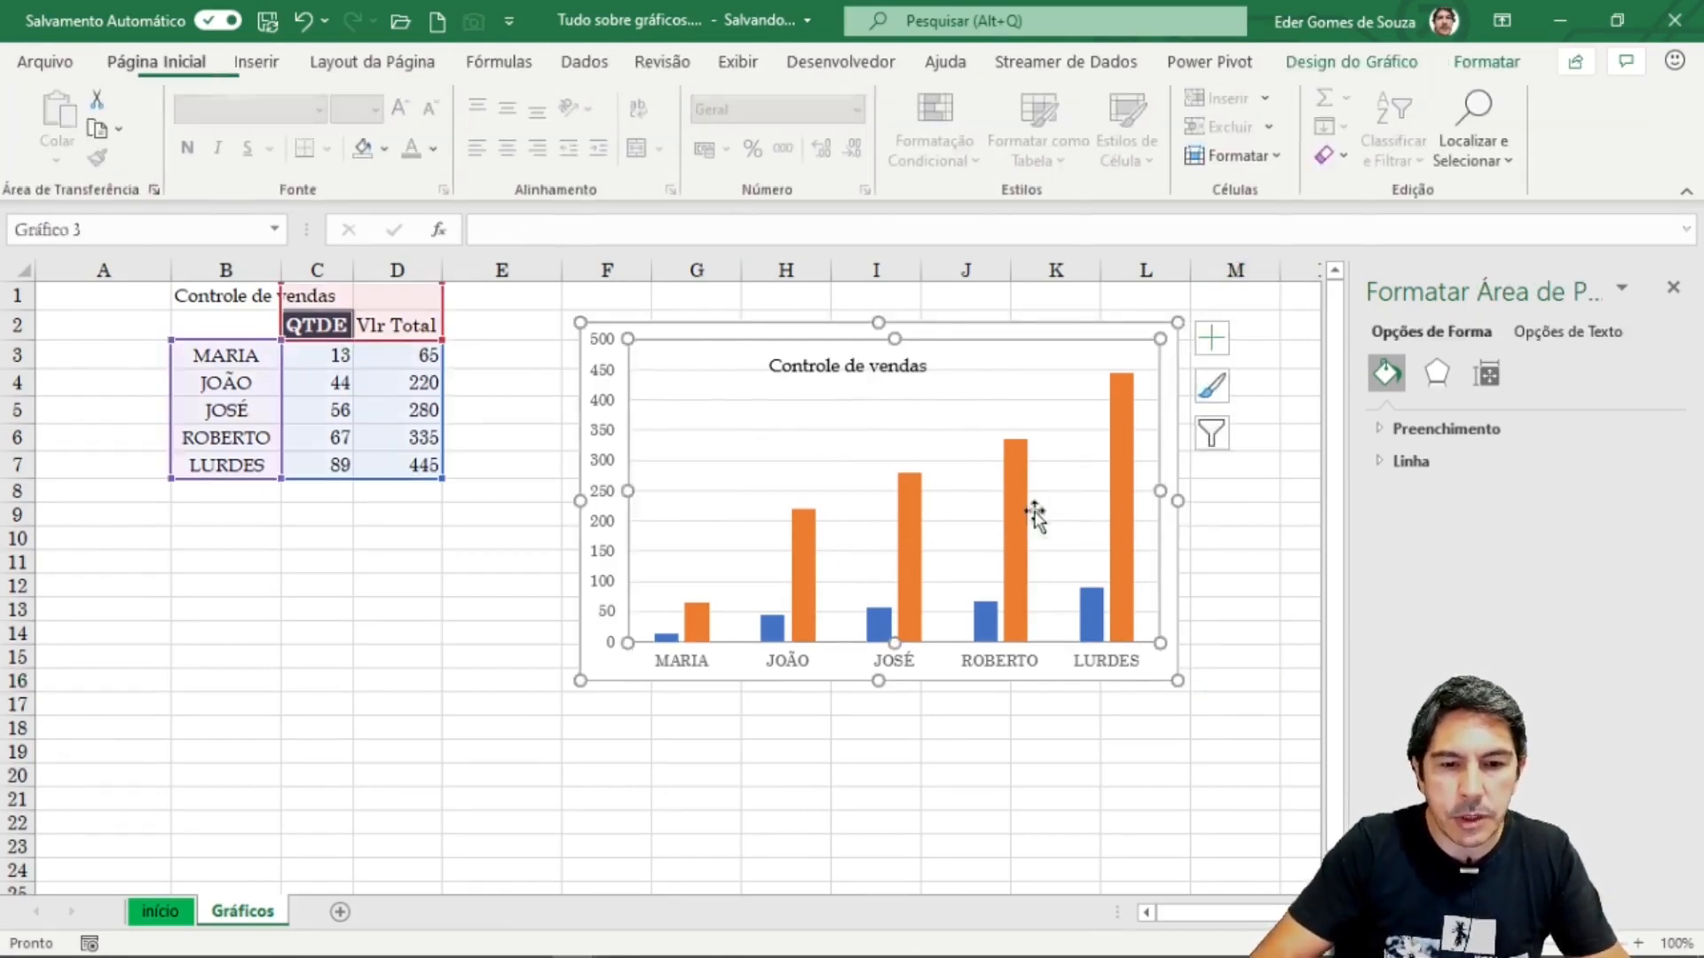
{"action": "left_click", "coordinate": [1017, 513]}
{"action": "left_click", "coordinate": [1212, 347]}
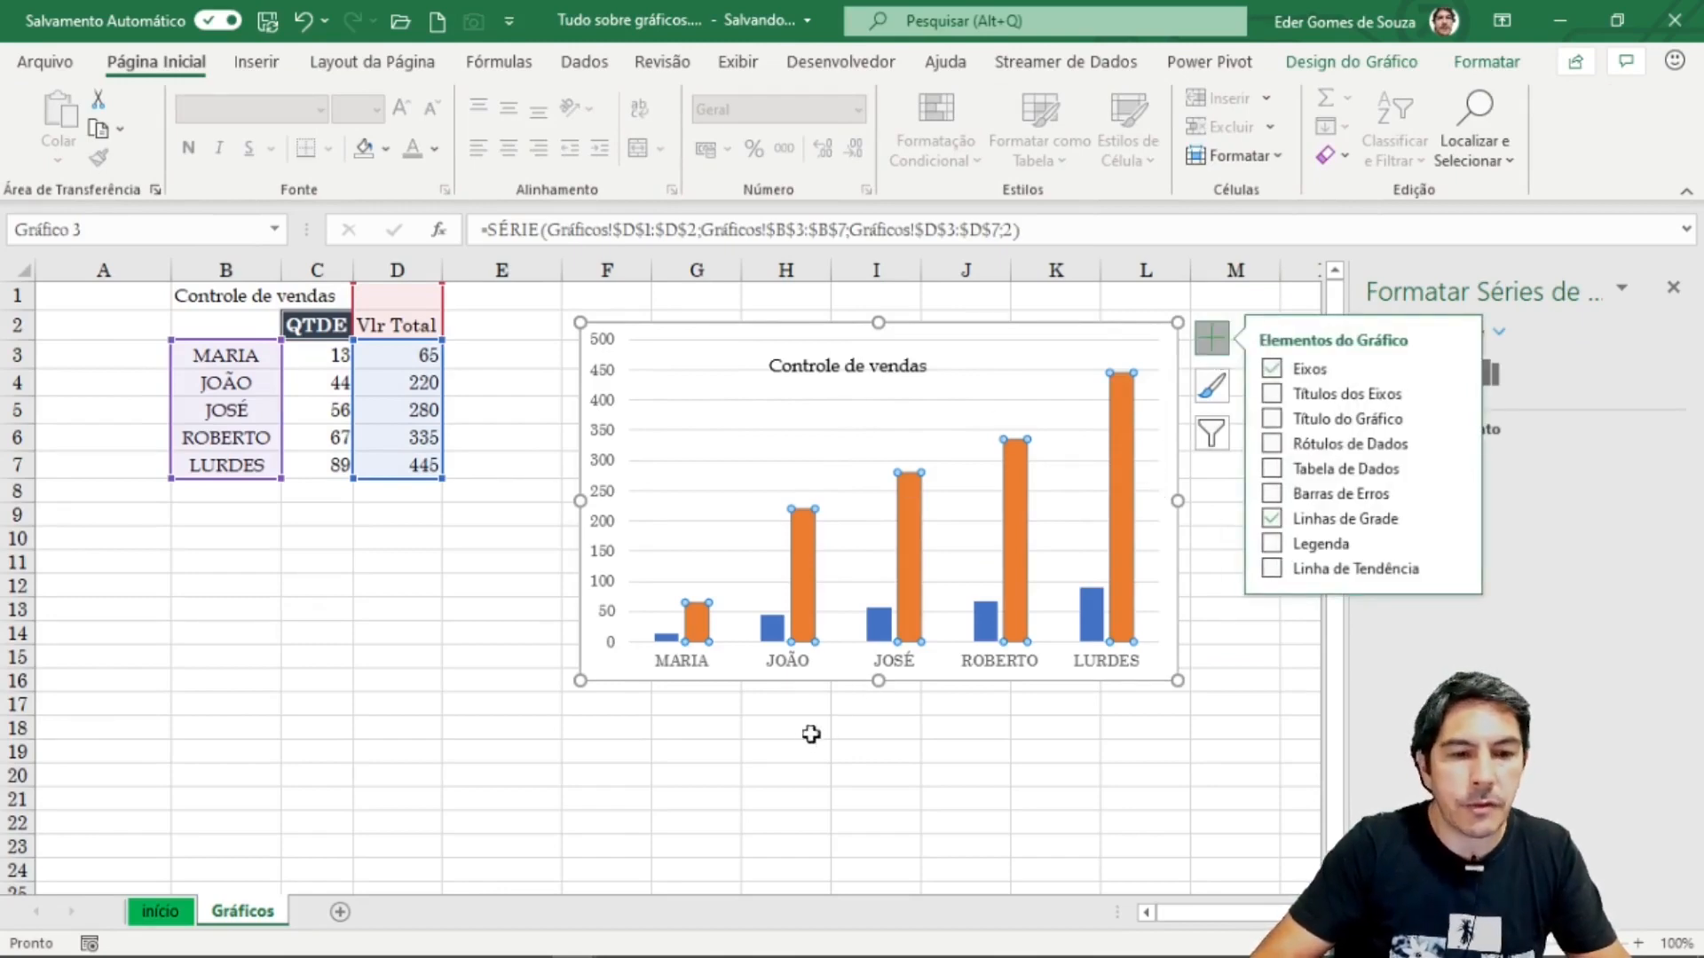
{"action": "left_click", "coordinate": [801, 771]}
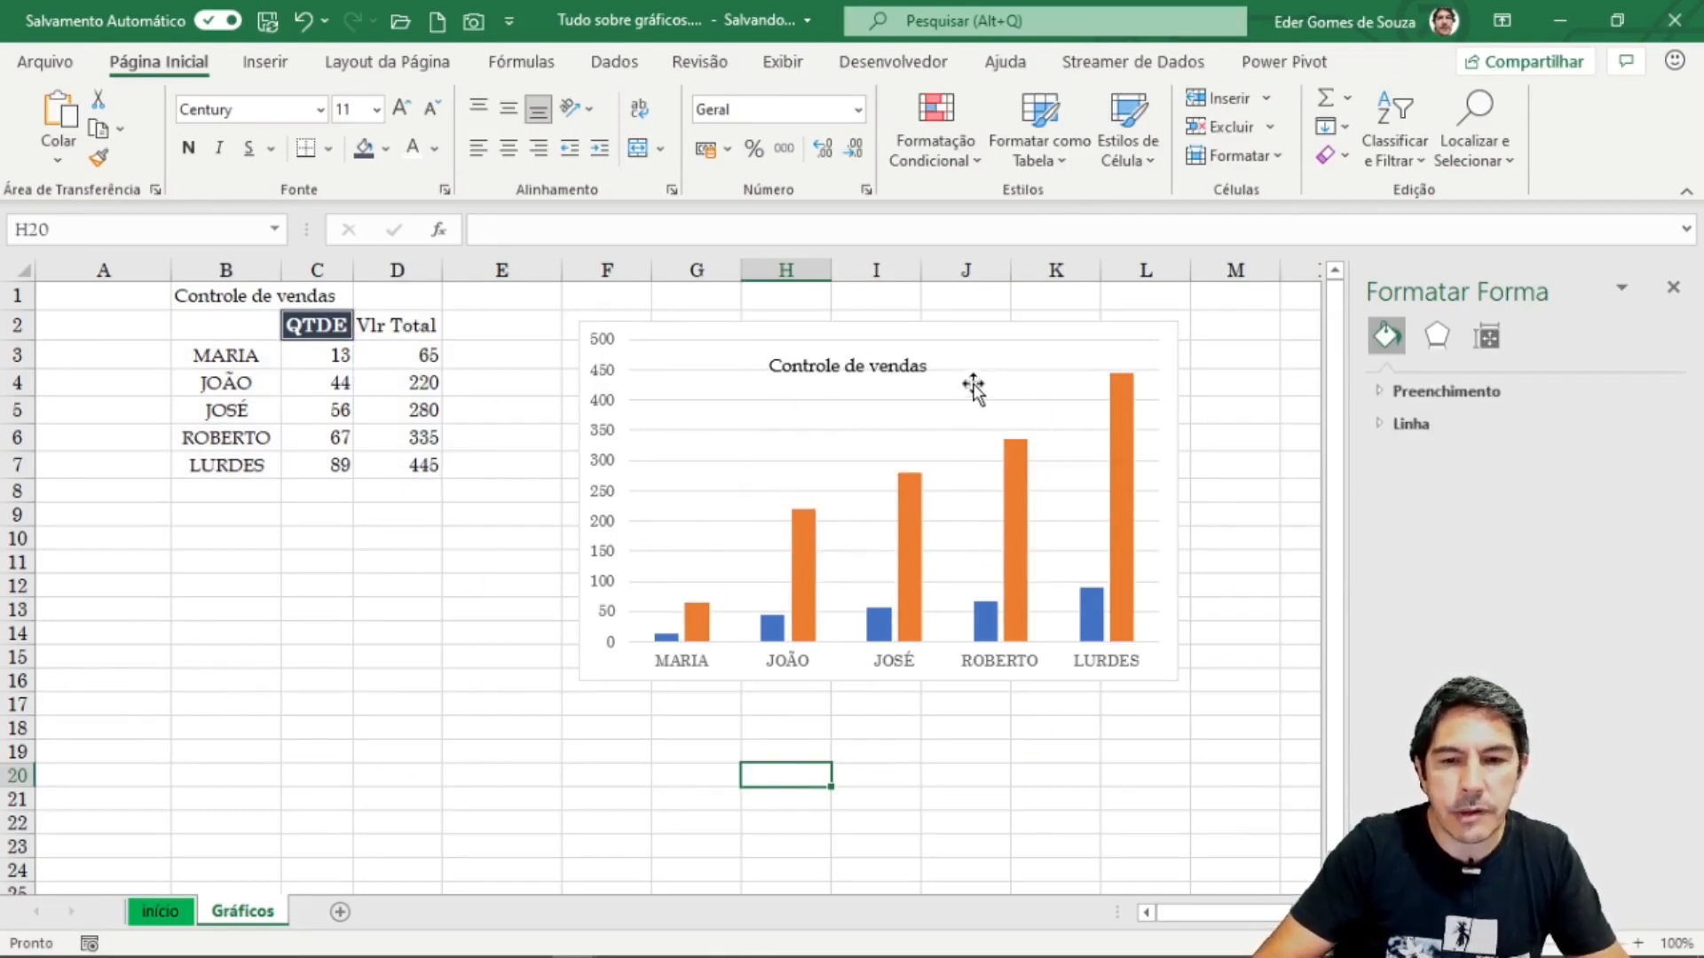
Step: Select the chart's vertical value axis and format its labels as bold with font size 10
{"action": "left_click", "coordinate": [1040, 412]}
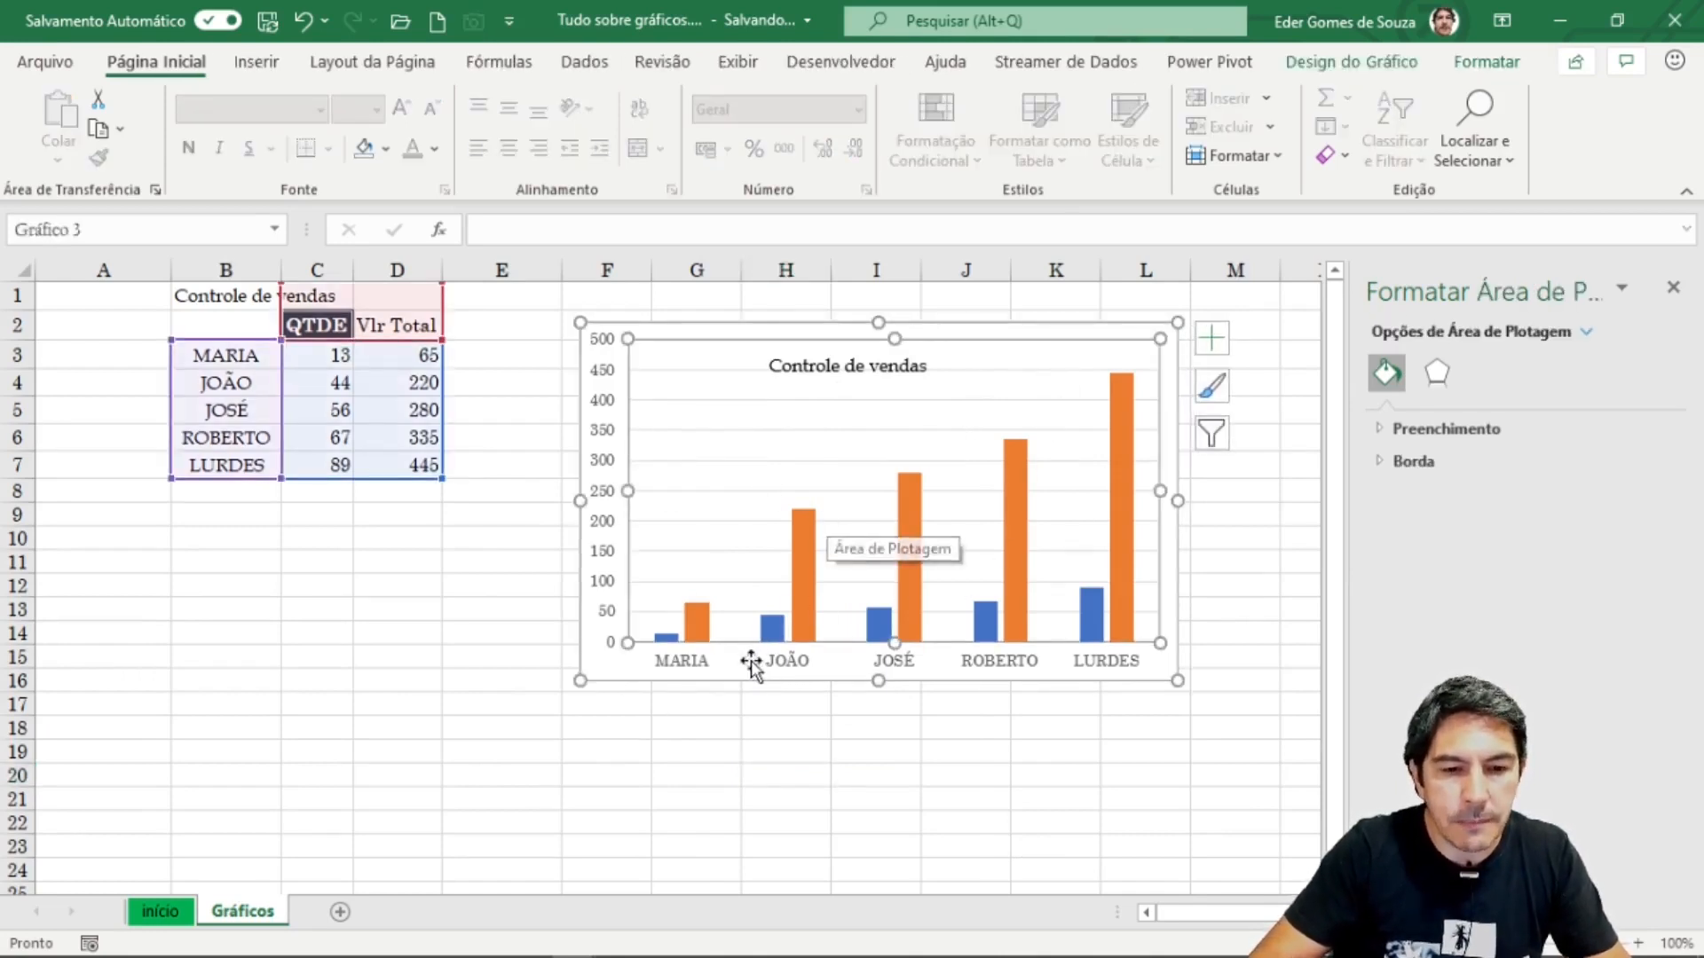
{"action": "left_click", "coordinate": [701, 630]}
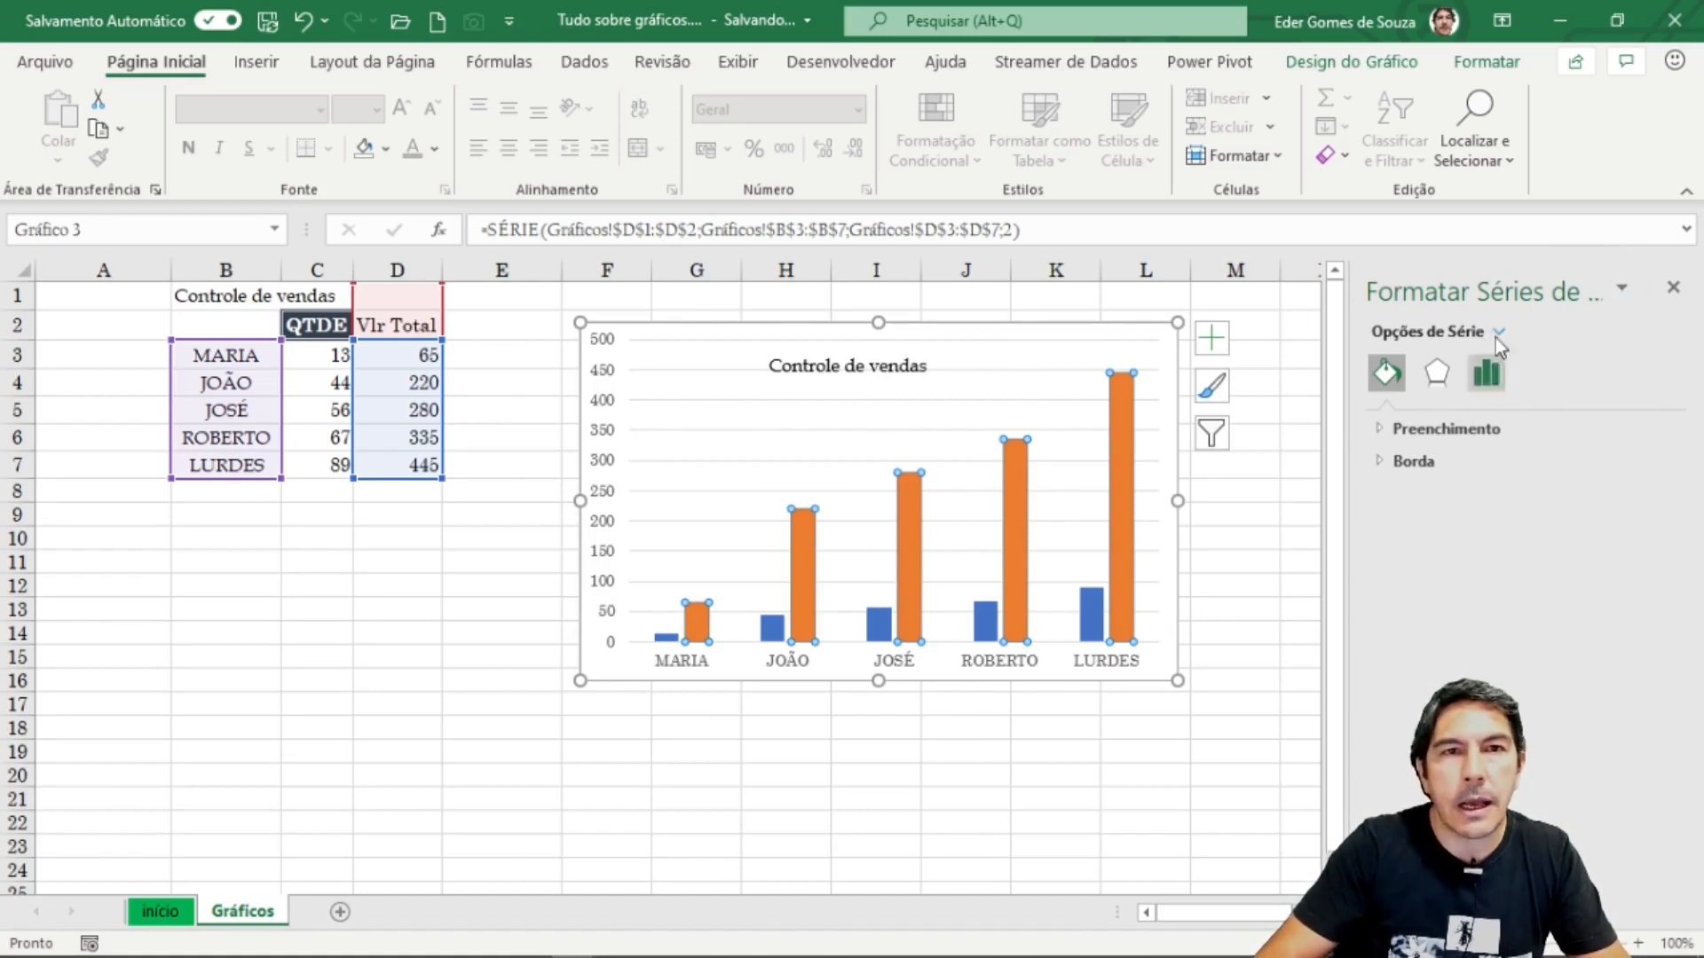
{"action": "left_click", "coordinate": [1623, 291]}
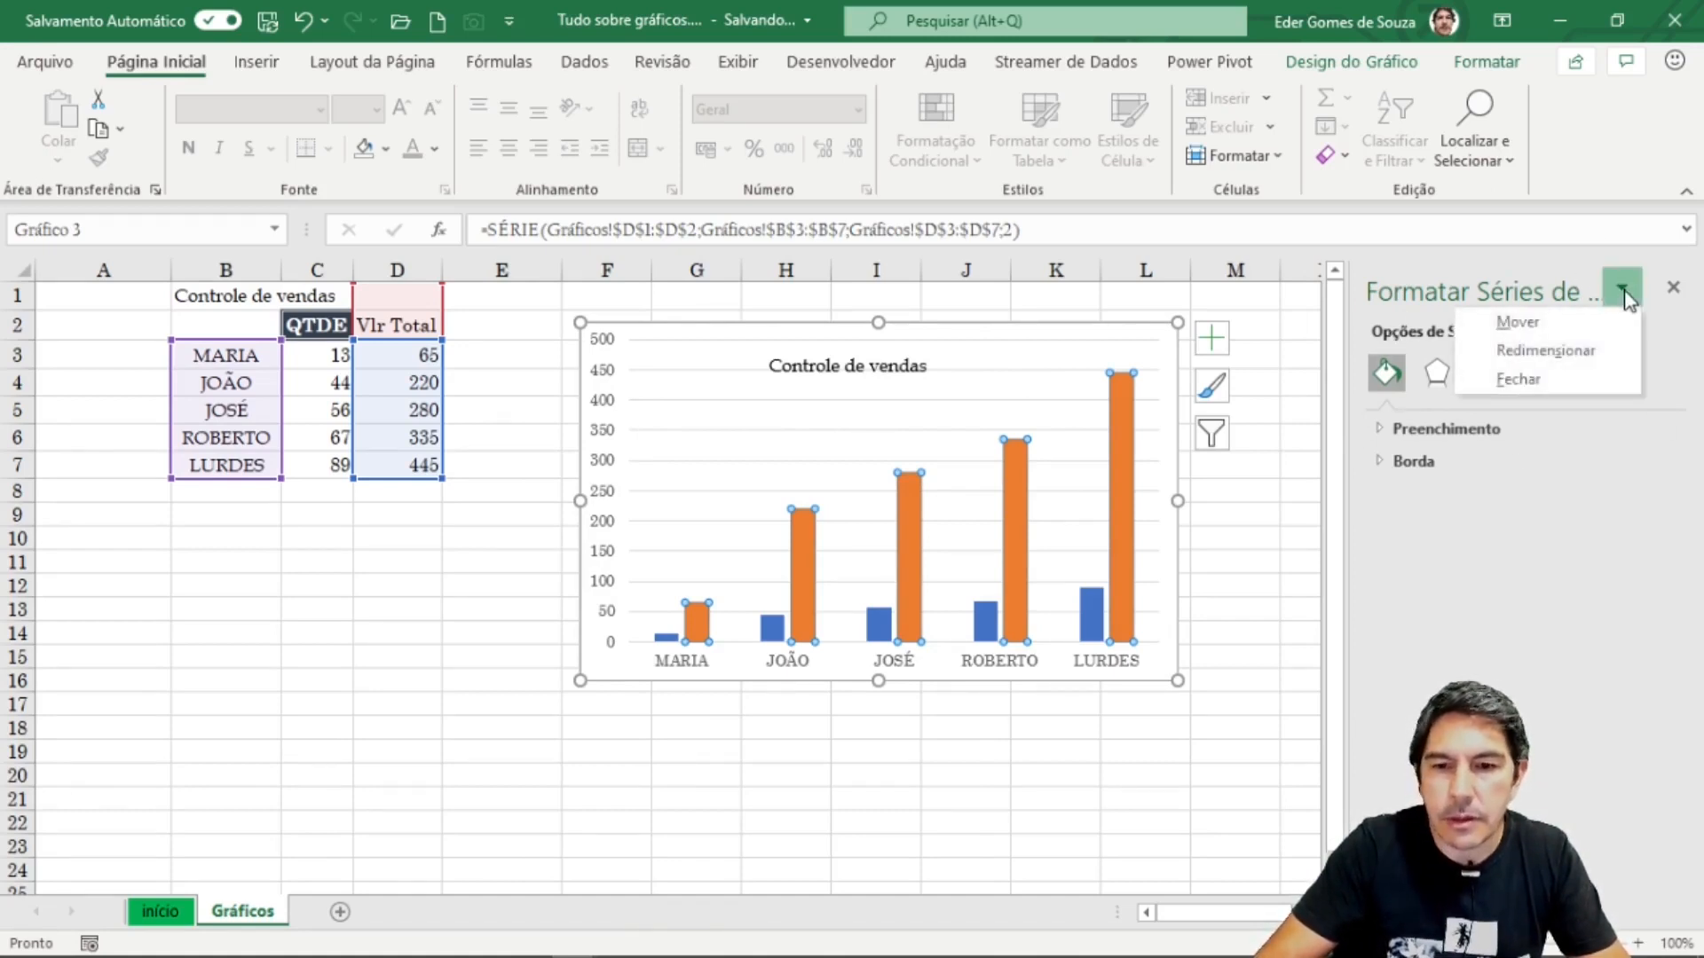
{"action": "left_click", "coordinate": [1625, 298]}
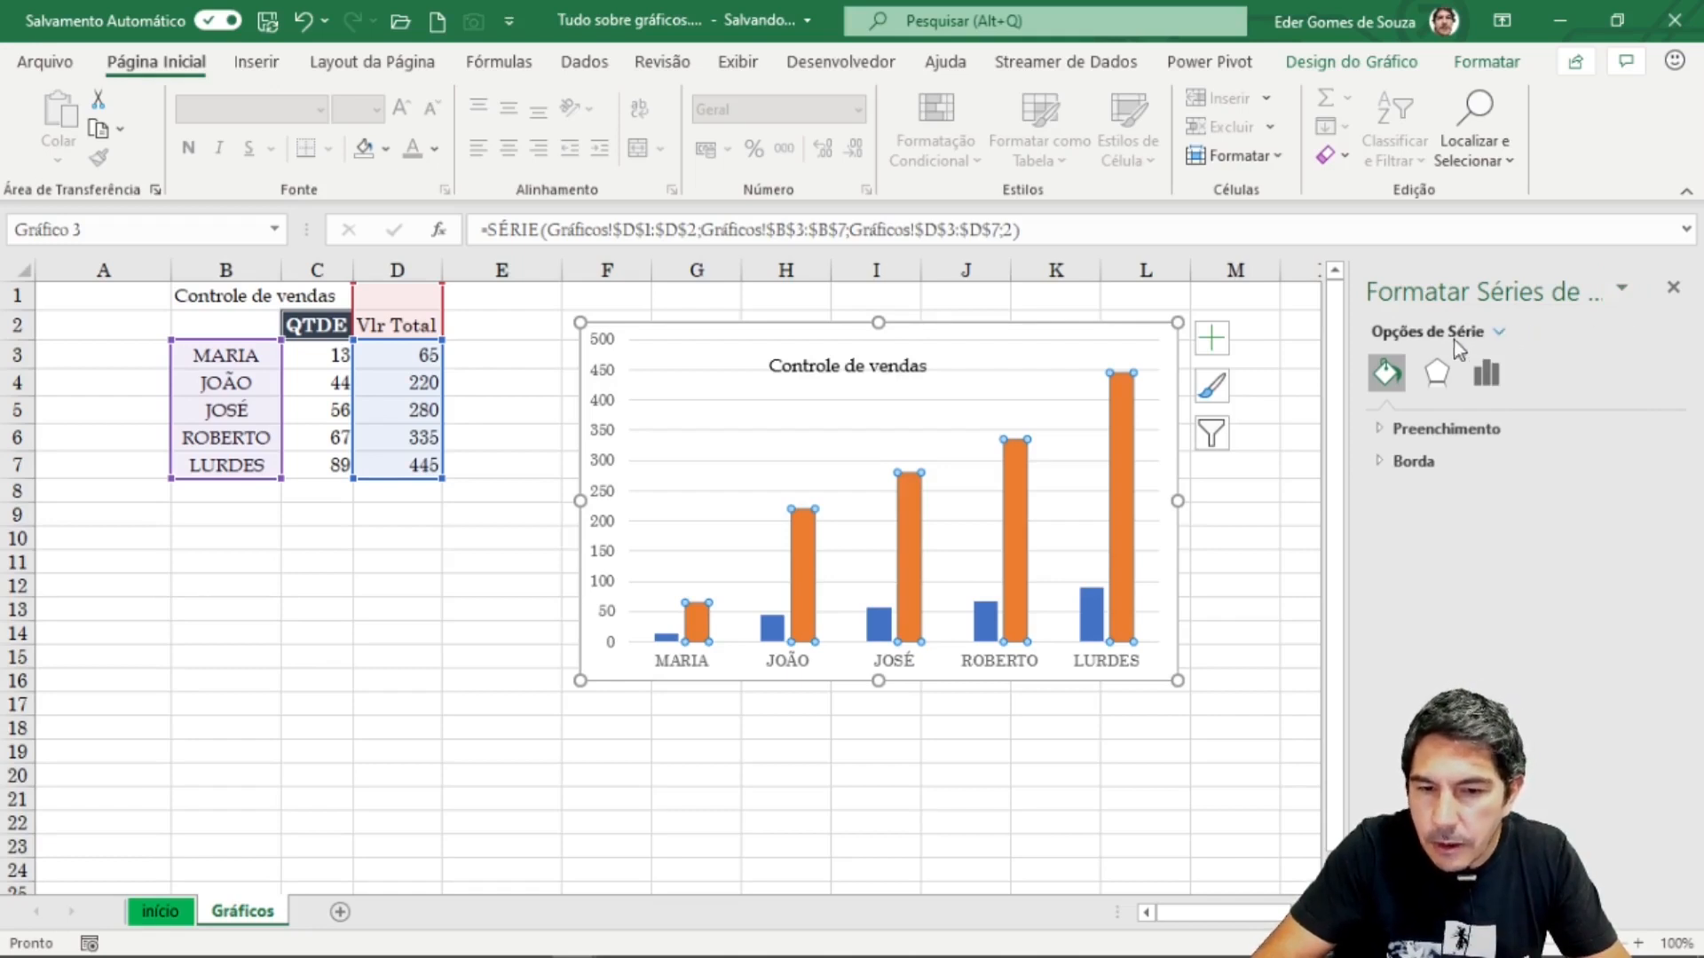
{"action": "left_click", "coordinate": [1494, 330]}
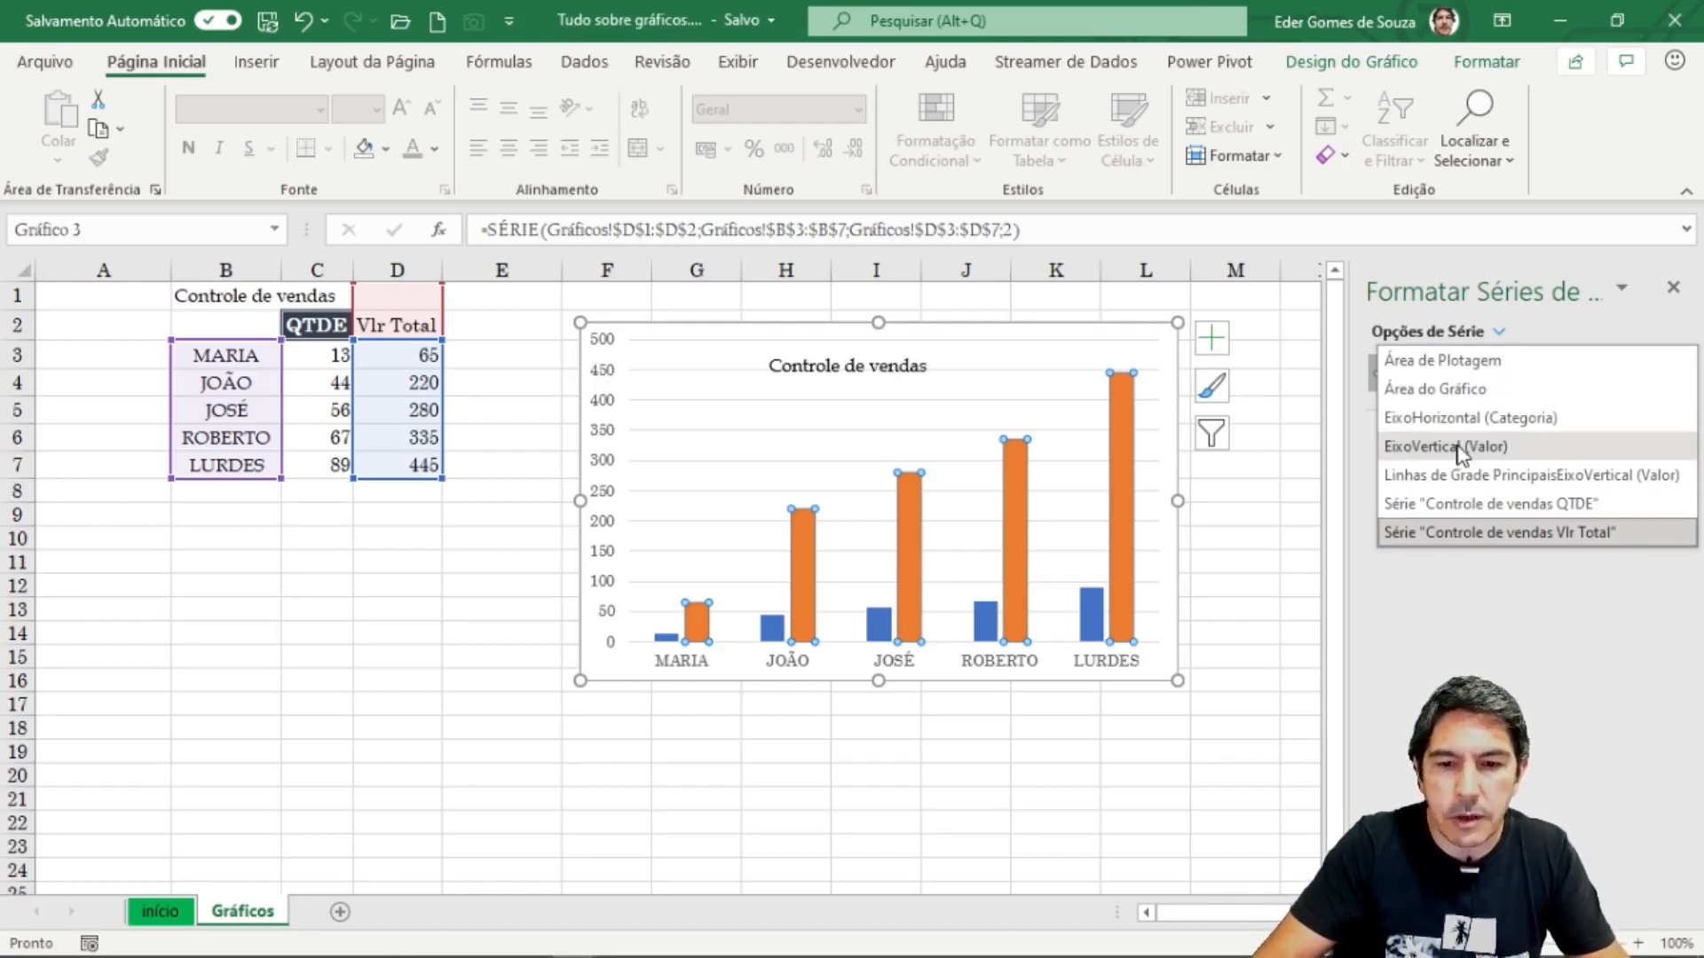
{"action": "left_click", "coordinate": [1460, 448]}
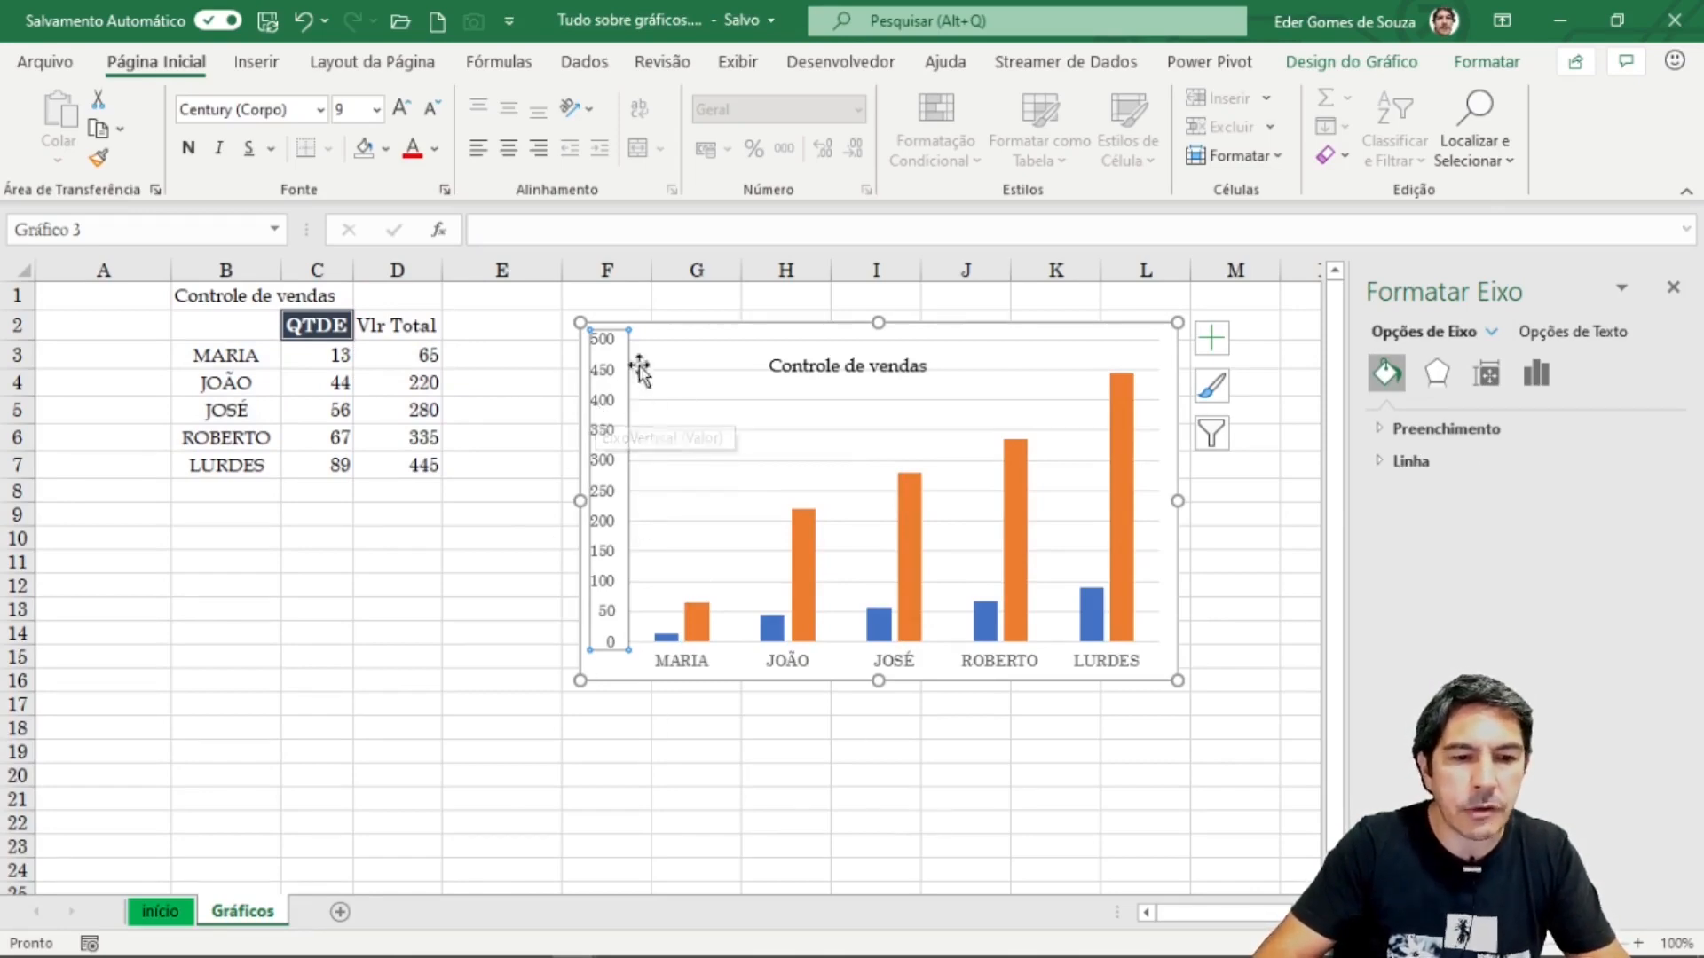
{"action": "left_click", "coordinate": [190, 148]}
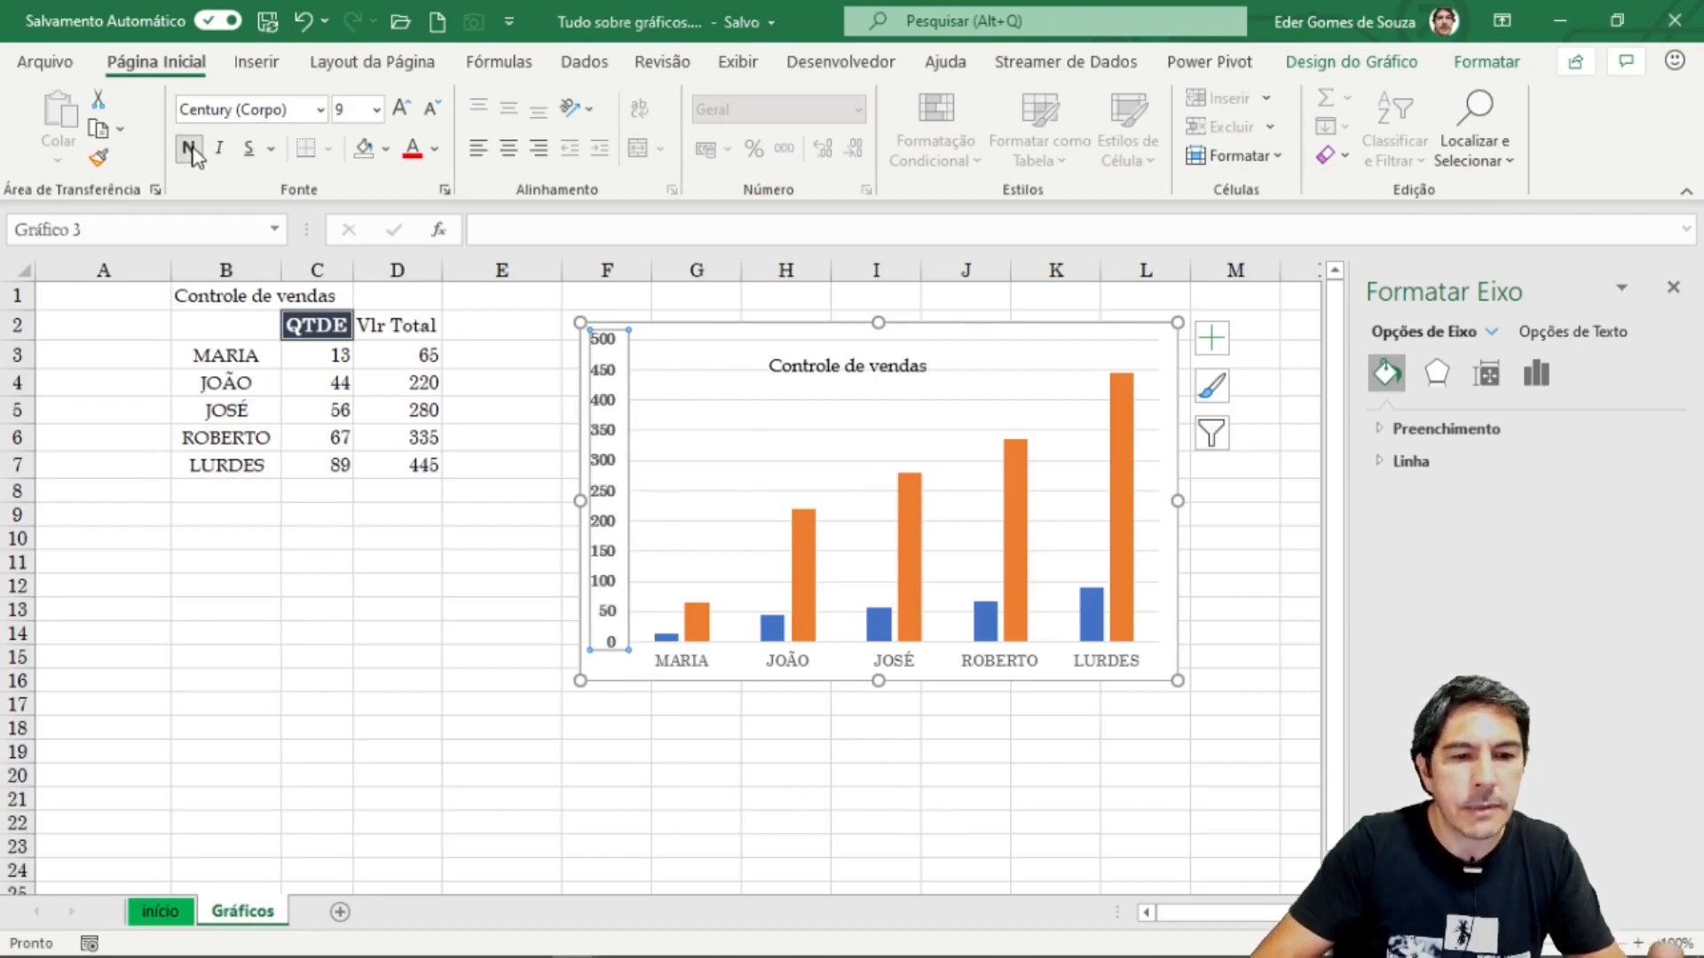
{"action": "left_click", "coordinate": [403, 105]}
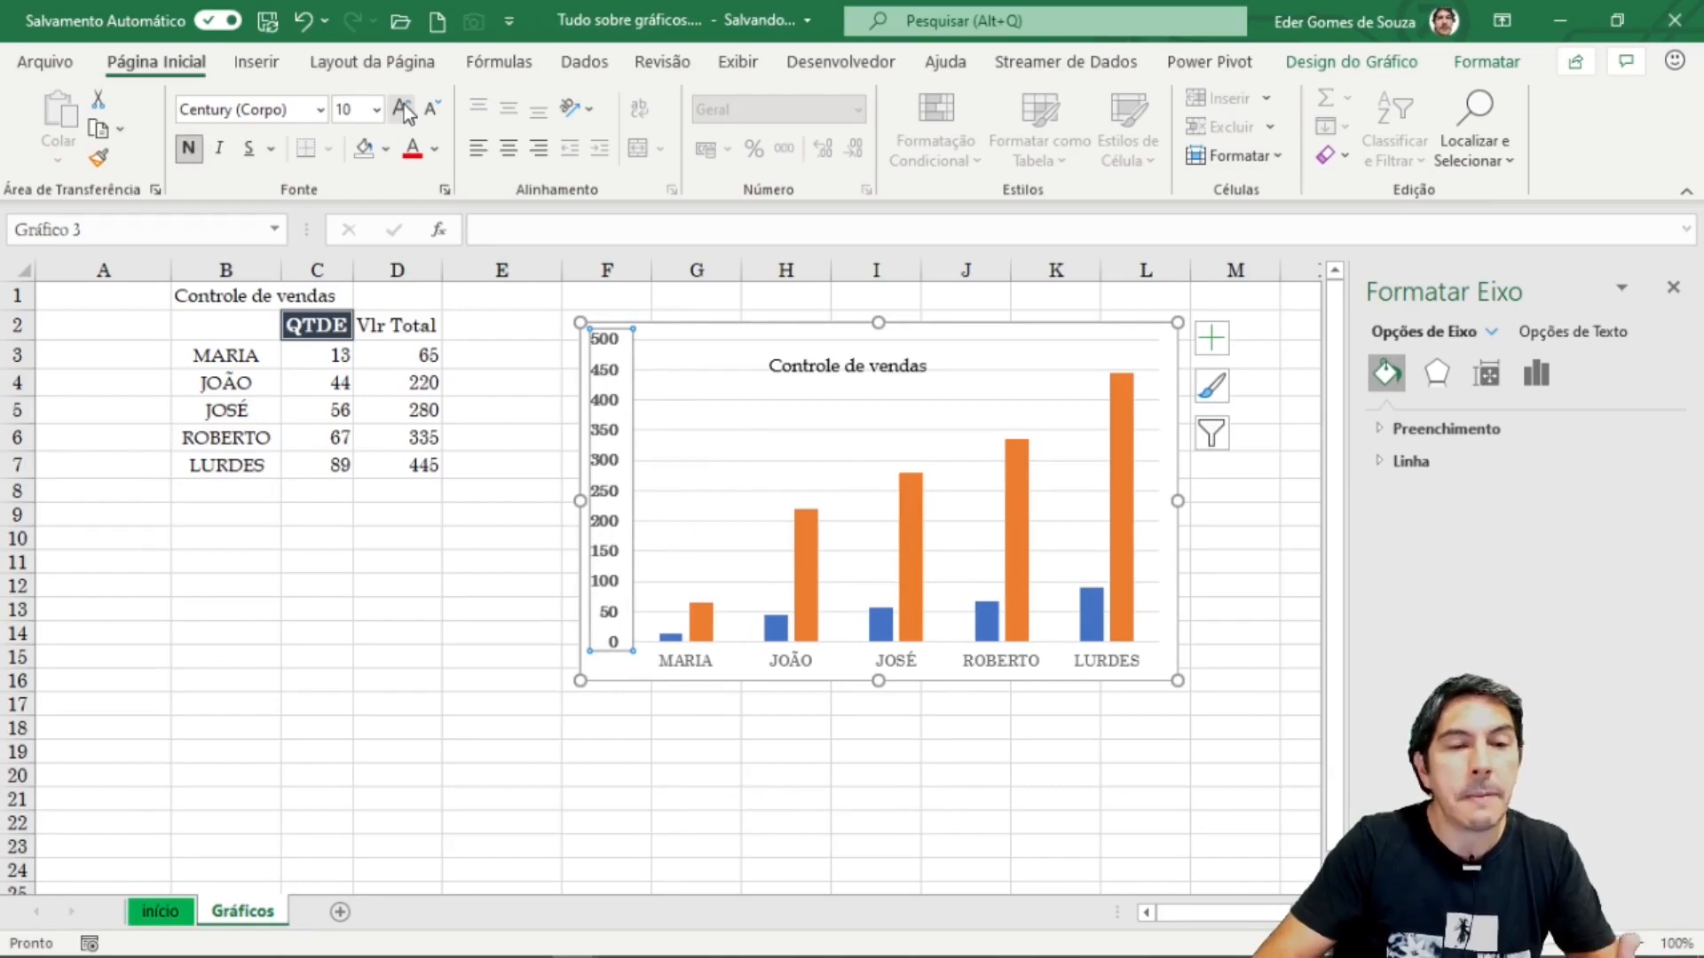
Step: Set the vertical axis line to a solid line (Linha sólida)
{"action": "left_click", "coordinate": [1380, 464]}
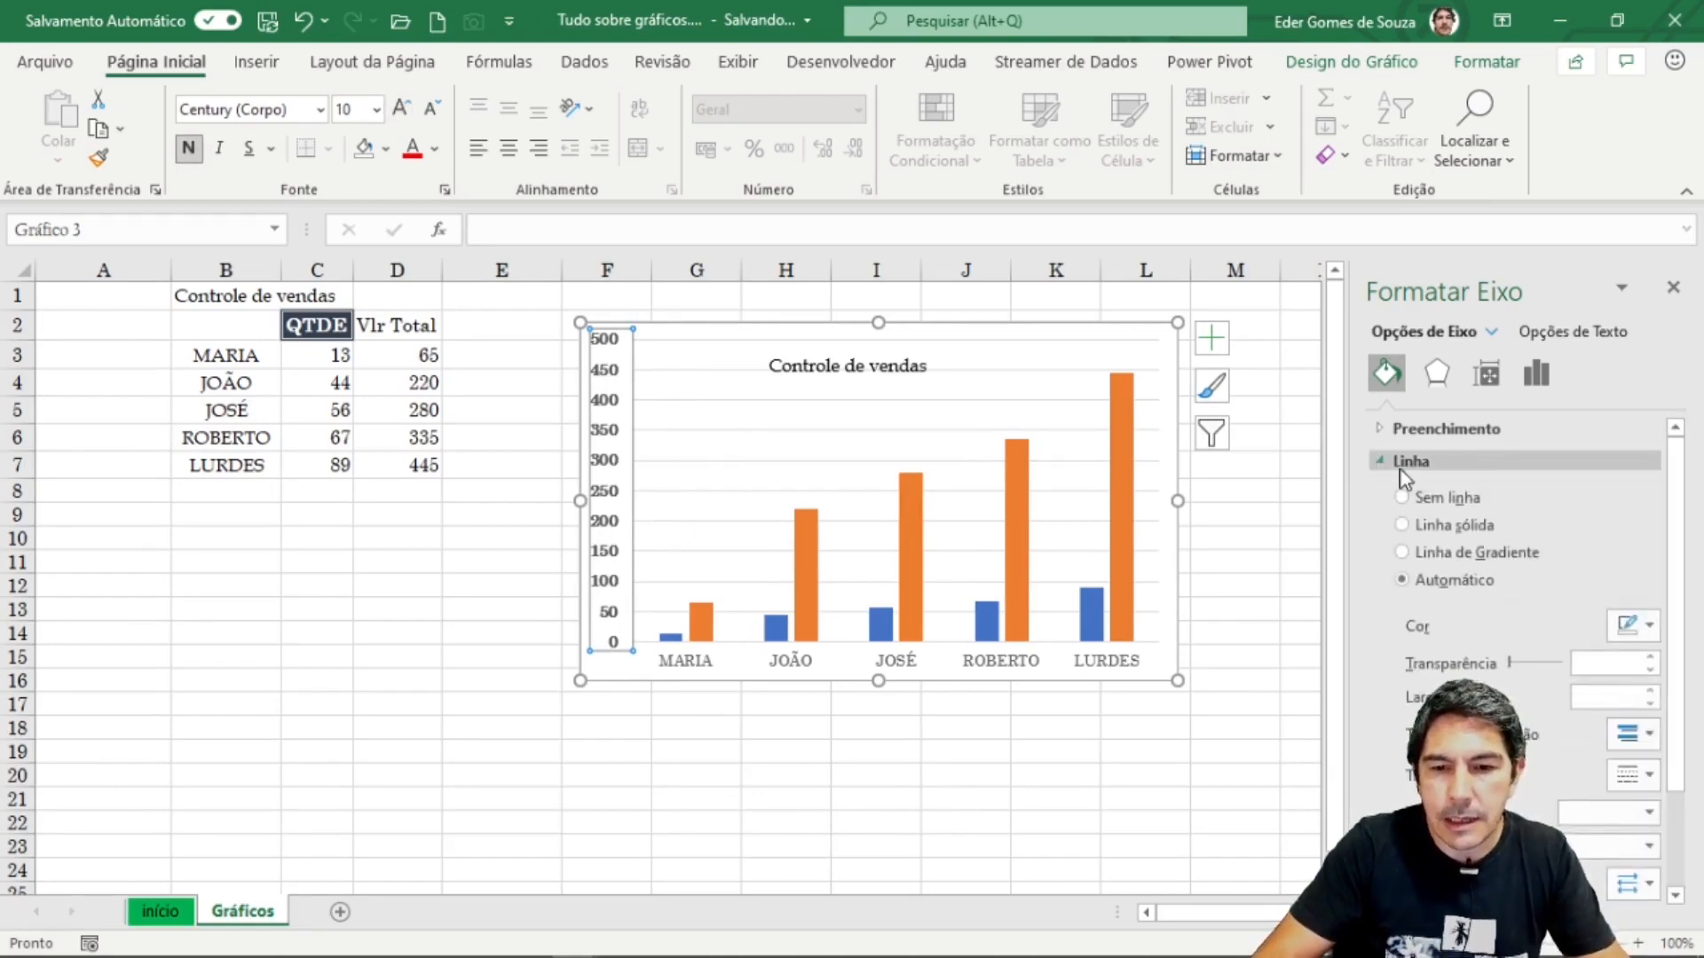
{"action": "scroll", "coordinate": [1540, 613], "scroll_direction": "down", "scroll_amount": 3}
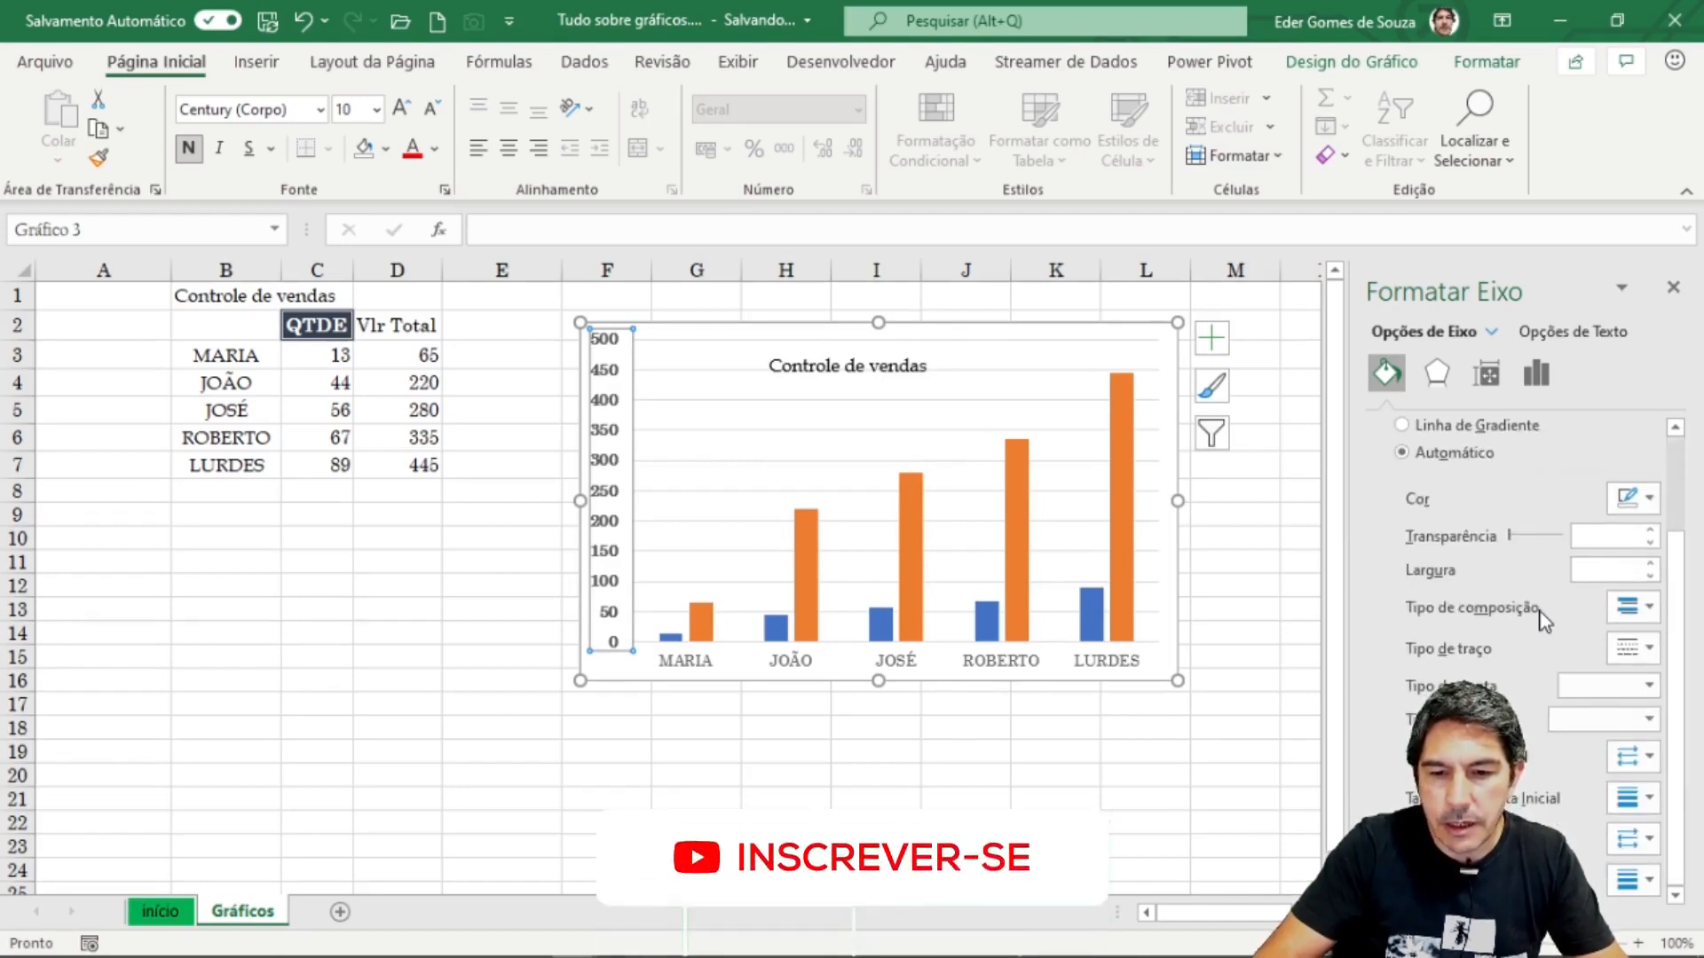
{"action": "scroll", "coordinate": [1433, 520], "scroll_direction": "up", "scroll_amount": 2}
{"action": "left_click", "coordinate": [1402, 457]}
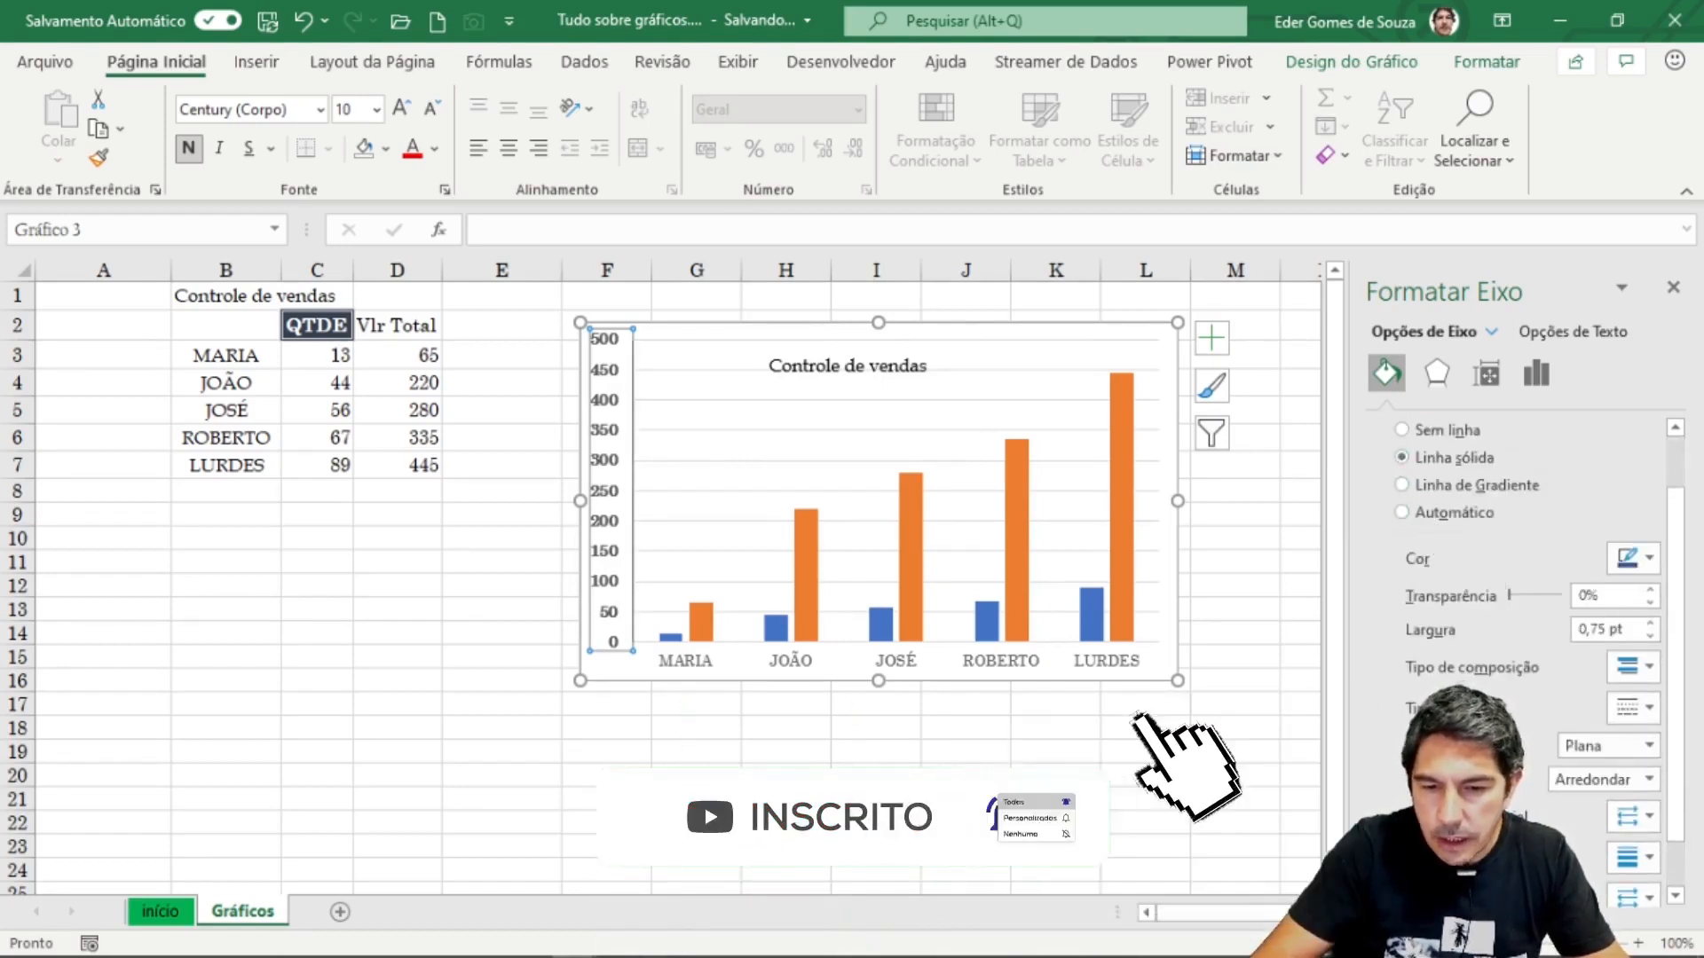
Step: Thicken the vertical axis line to about 2,75 pt and deselect the chart
{"action": "scroll", "coordinate": [1494, 593], "scroll_direction": "down", "scroll_amount": 2}
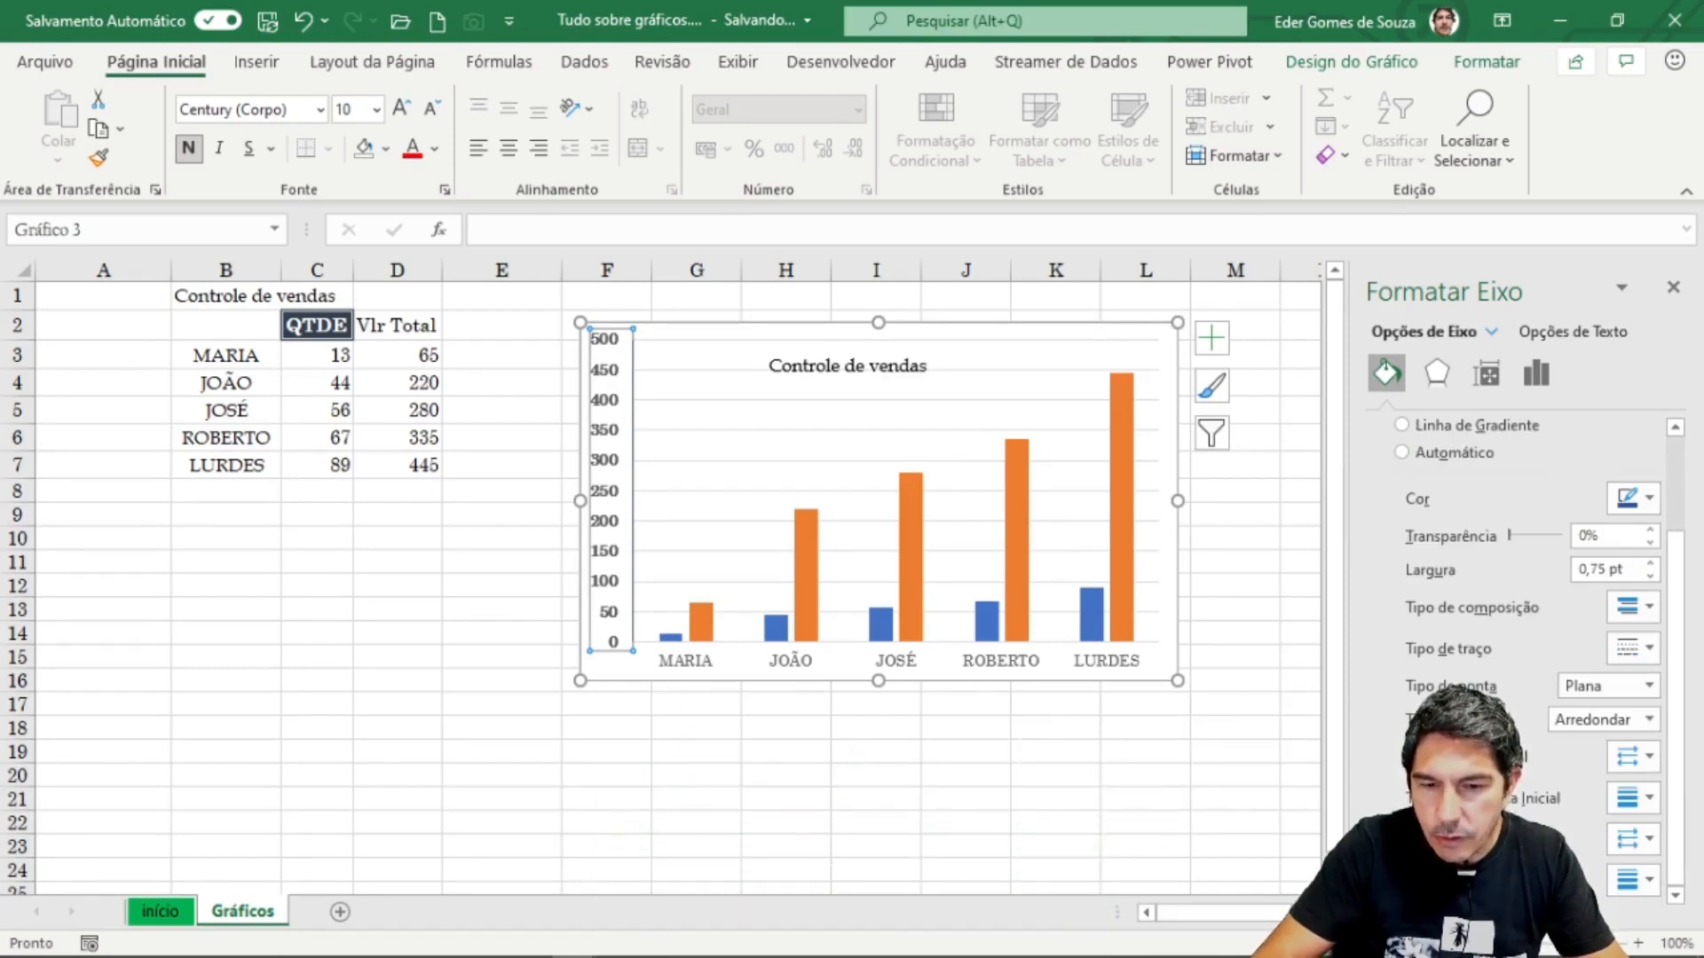
{"action": "scroll", "coordinate": [1652, 626], "scroll_direction": "up", "scroll_amount": 2}
{"action": "left_click", "coordinate": [1651, 624]}
{"action": "left_click", "coordinate": [1651, 624]}
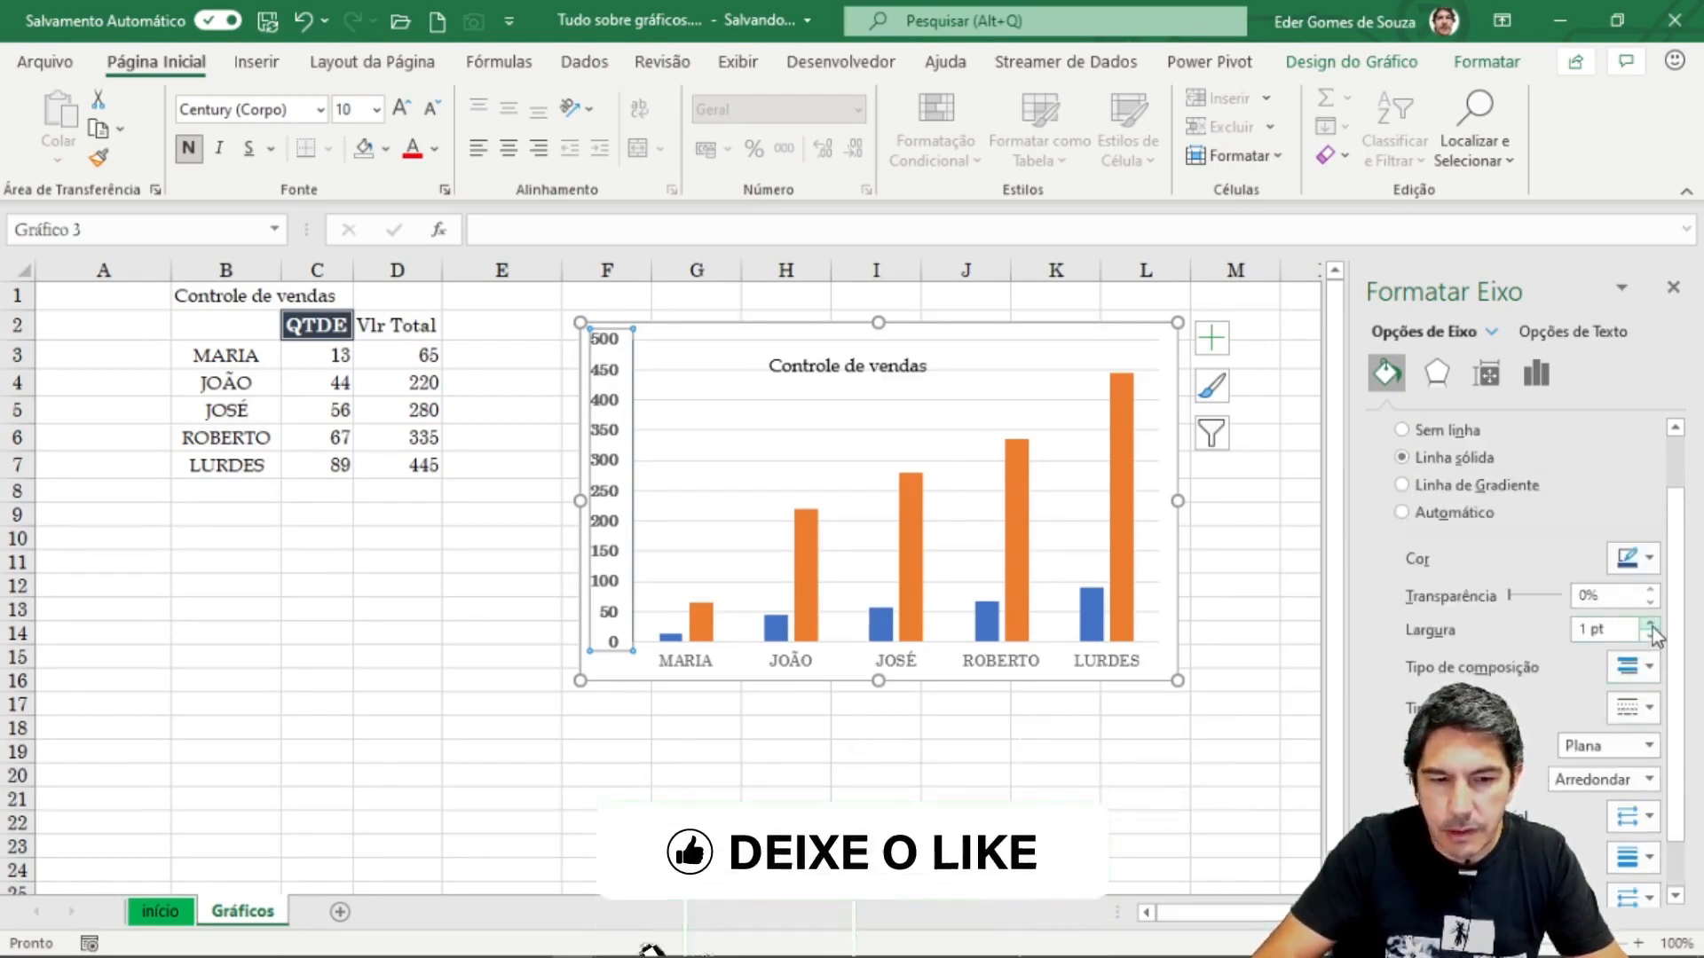
{"action": "left_click", "coordinate": [1651, 623]}
{"action": "left_click", "coordinate": [1651, 624]}
{"action": "left_click", "coordinate": [1651, 623]}
{"action": "left_click", "coordinate": [1651, 624]}
{"action": "left_click", "coordinate": [1651, 624]}
{"action": "left_click", "coordinate": [1651, 624]}
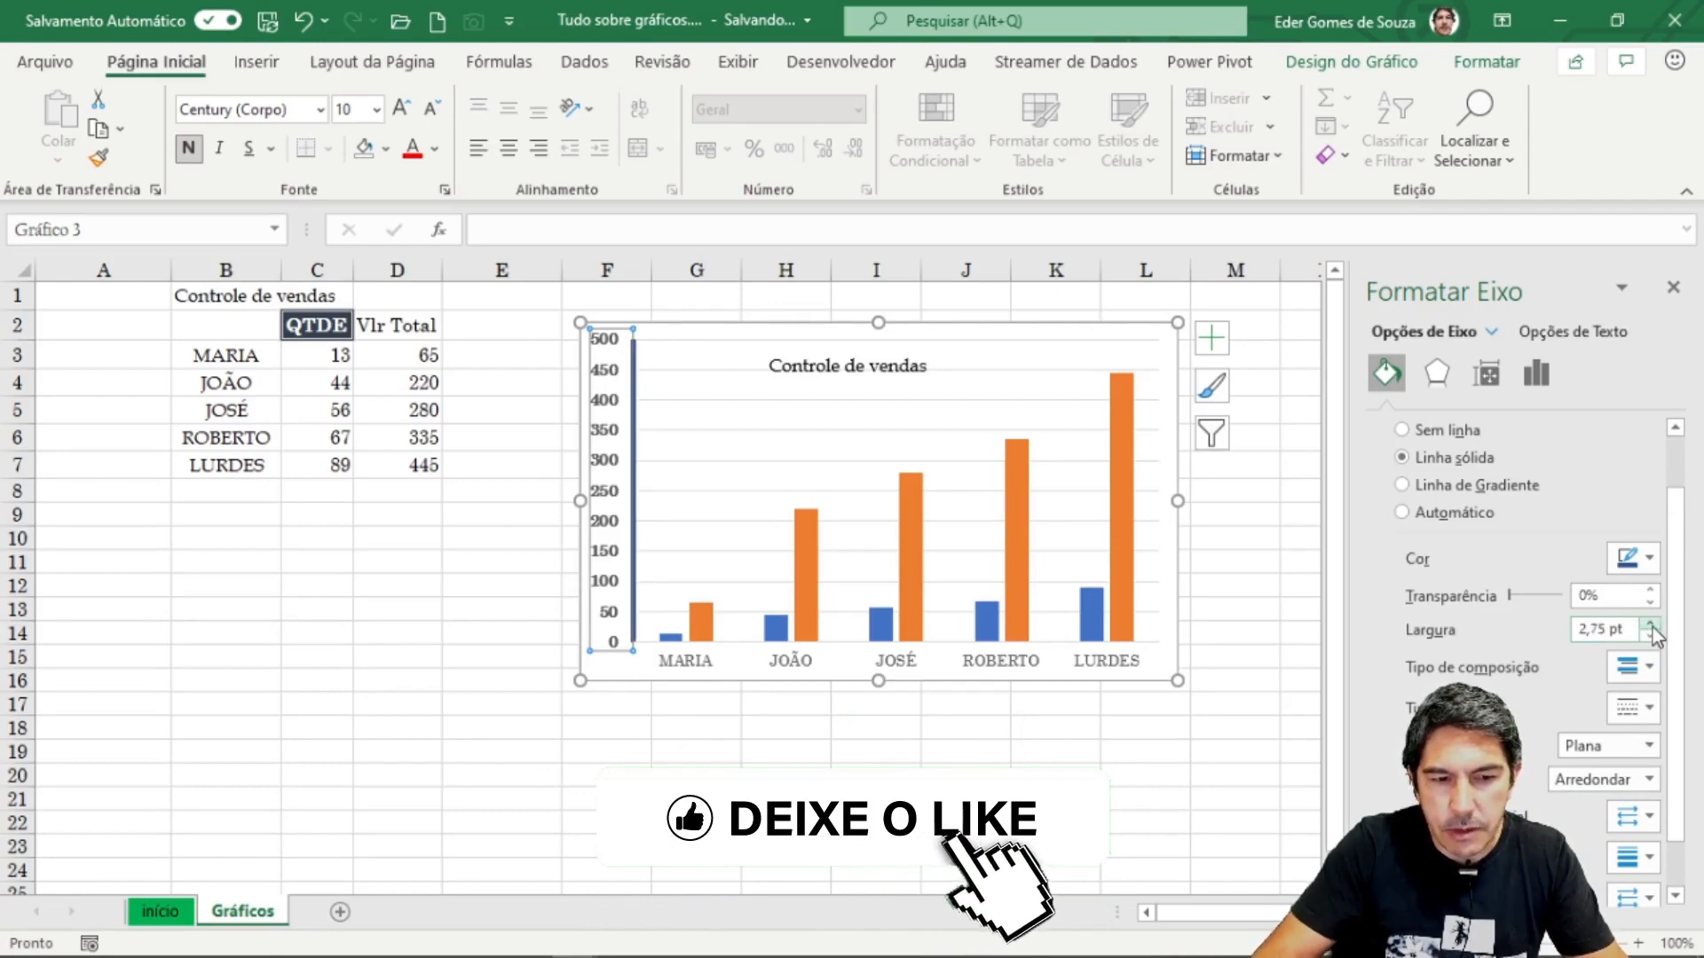
{"action": "left_click", "coordinate": [1651, 624]}
{"action": "left_click_drag", "start_coordinate": [976, 819], "coordinate": [966, 804]}
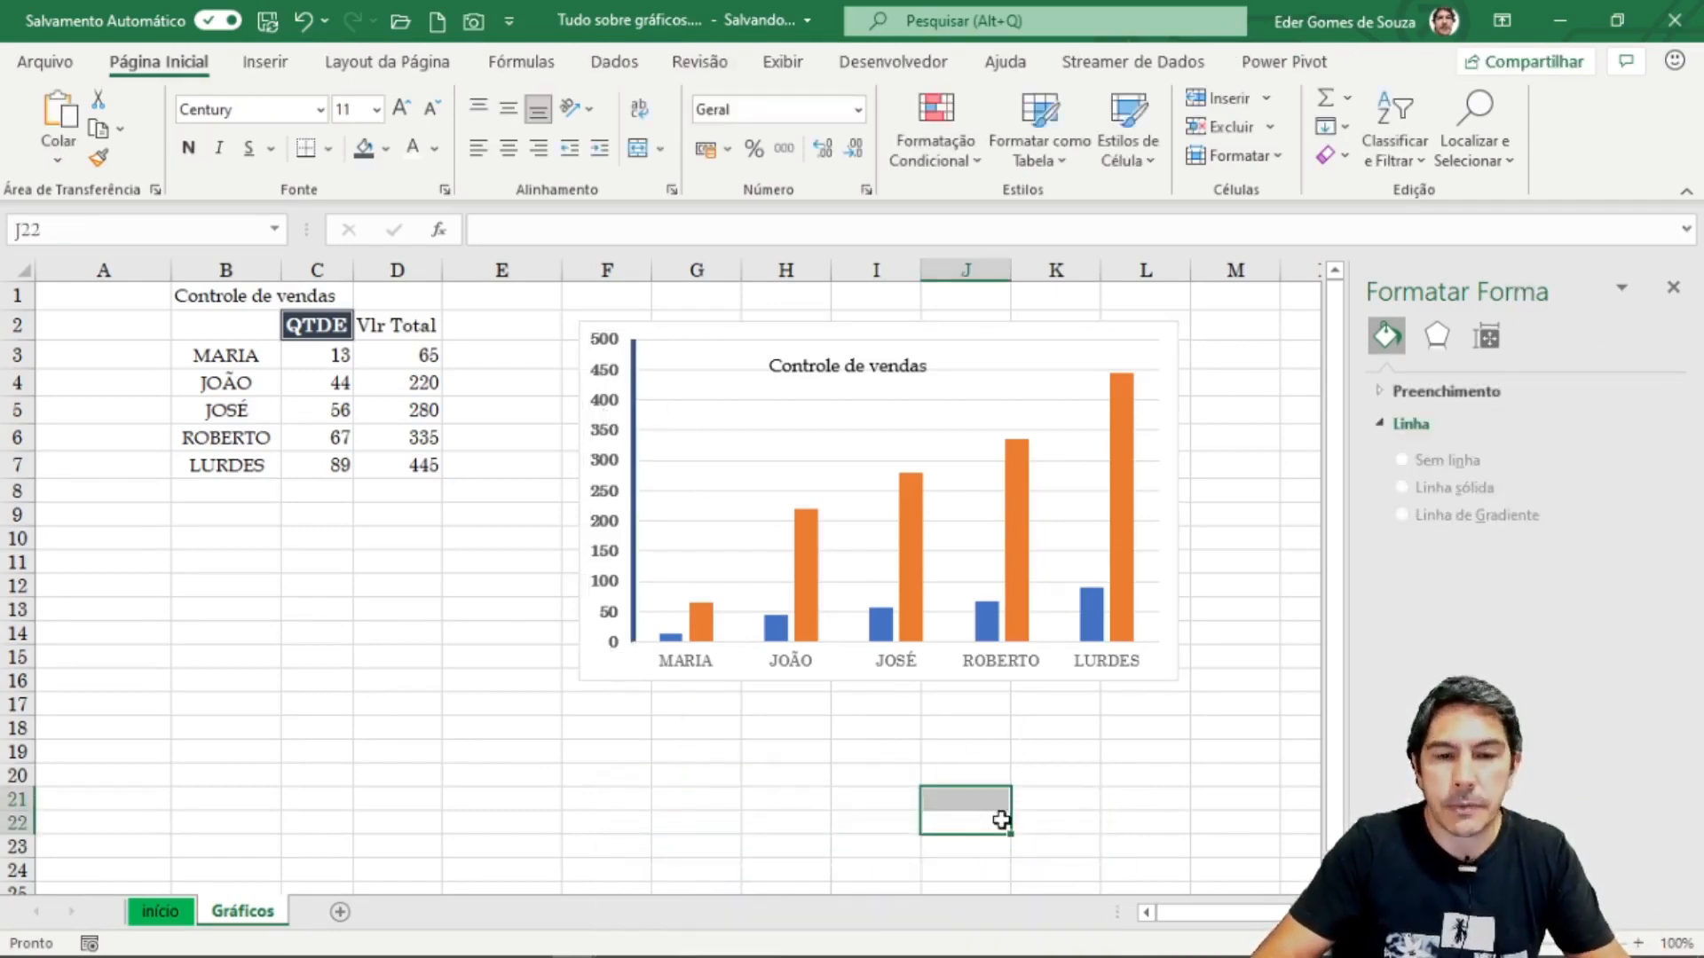
Step: Select the chart's QTDE series from its list of formattable elements, followed by the Vlr Total columns
{"action": "left_click", "coordinate": [1053, 326]}
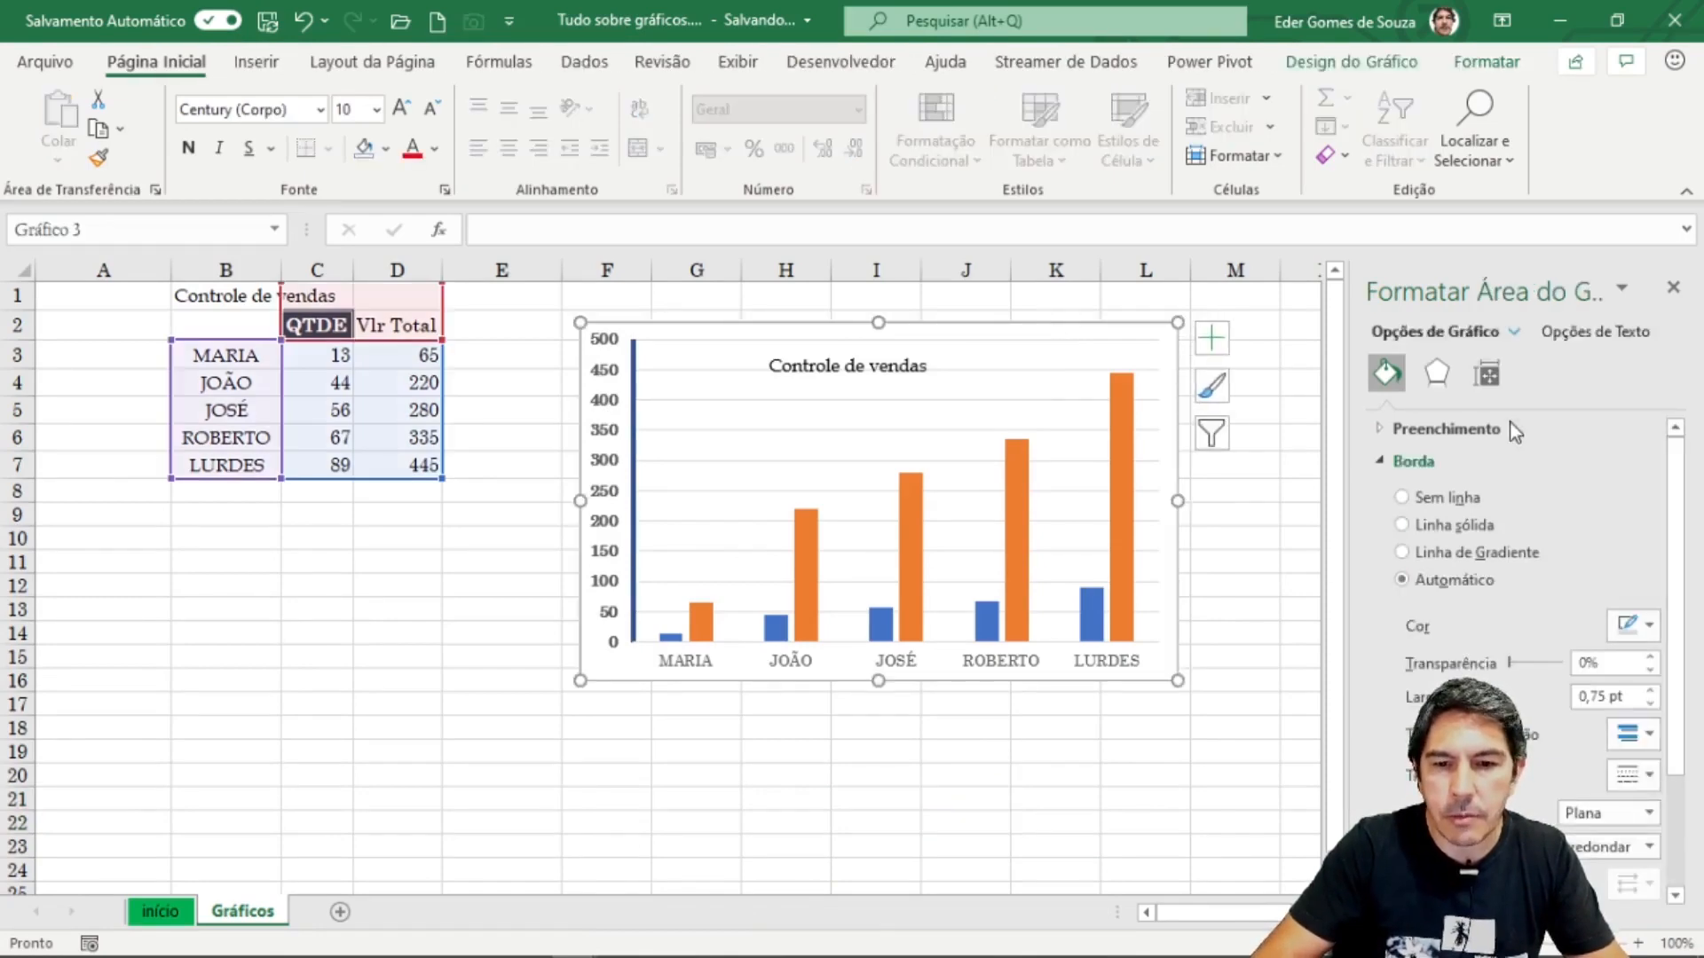
{"action": "left_click", "coordinate": [1514, 331]}
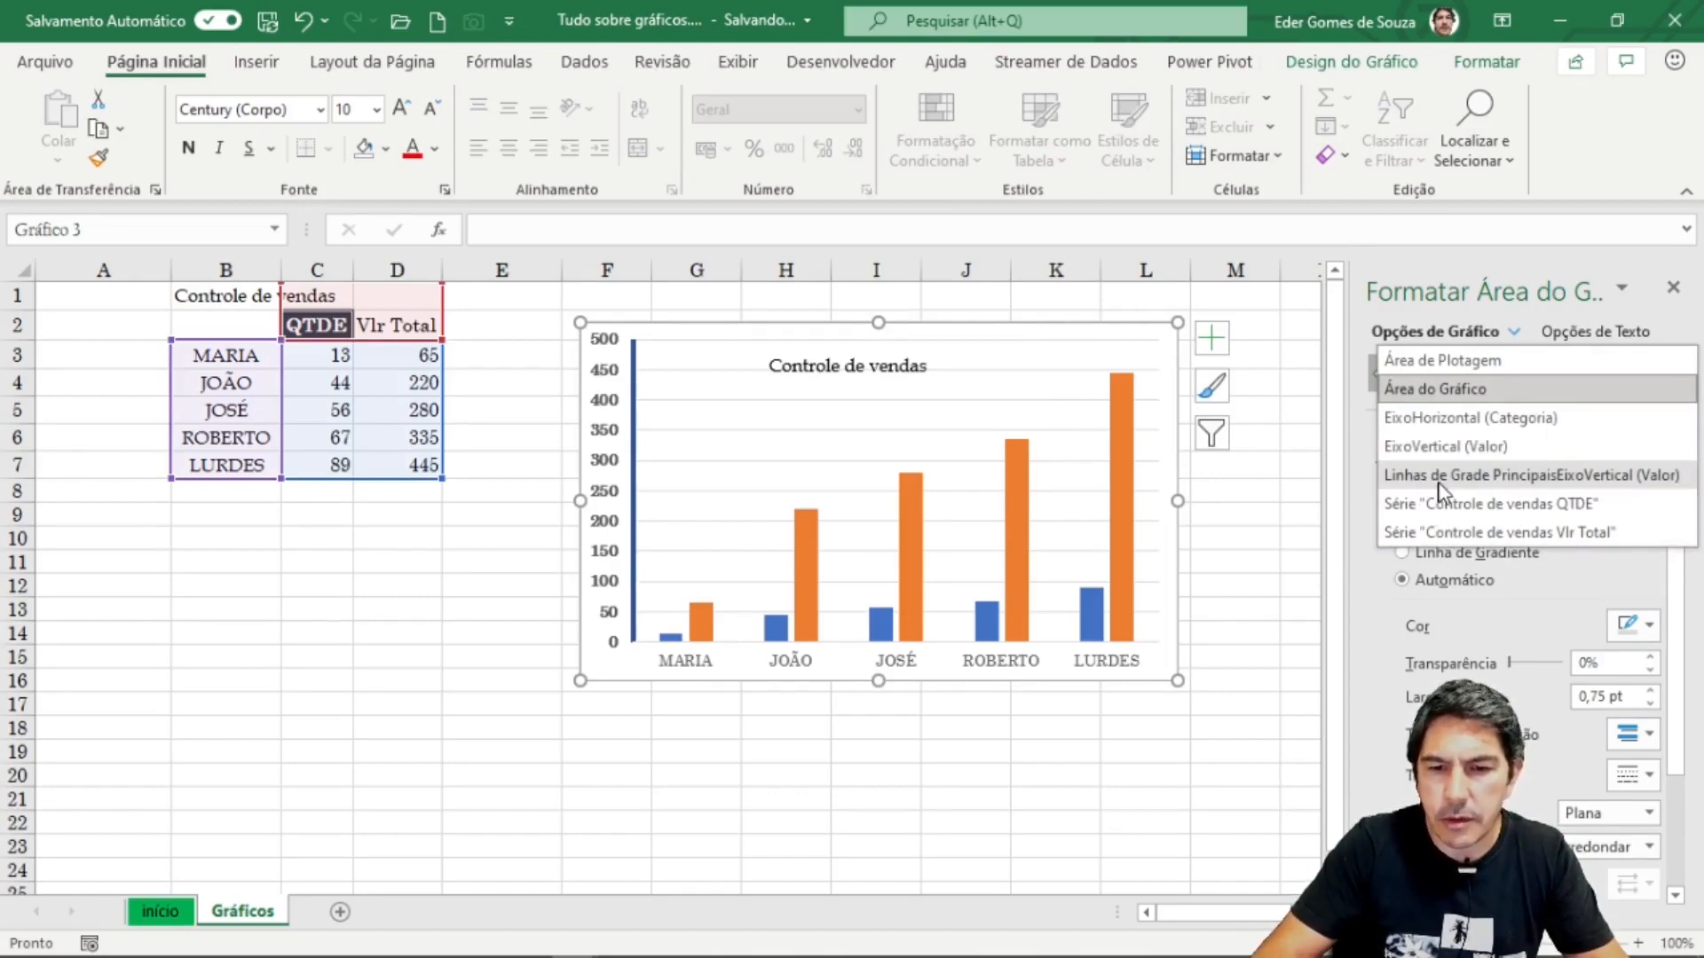
{"action": "left_click", "coordinate": [1506, 504]}
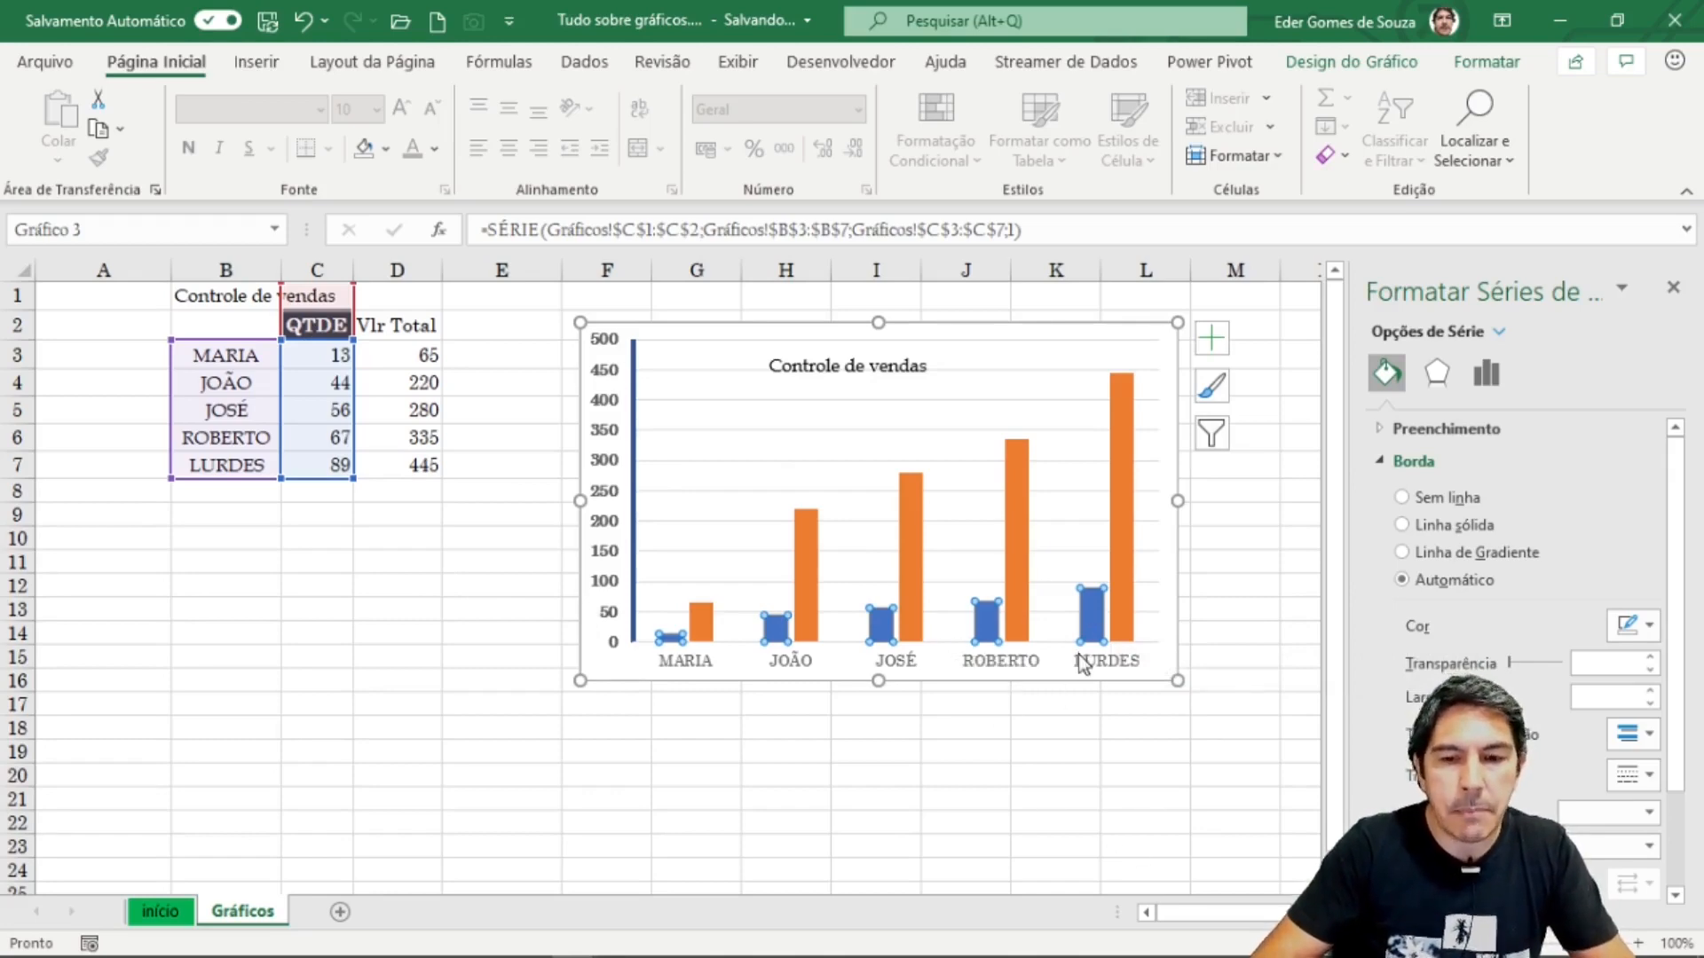
{"action": "left_click", "coordinate": [1125, 494]}
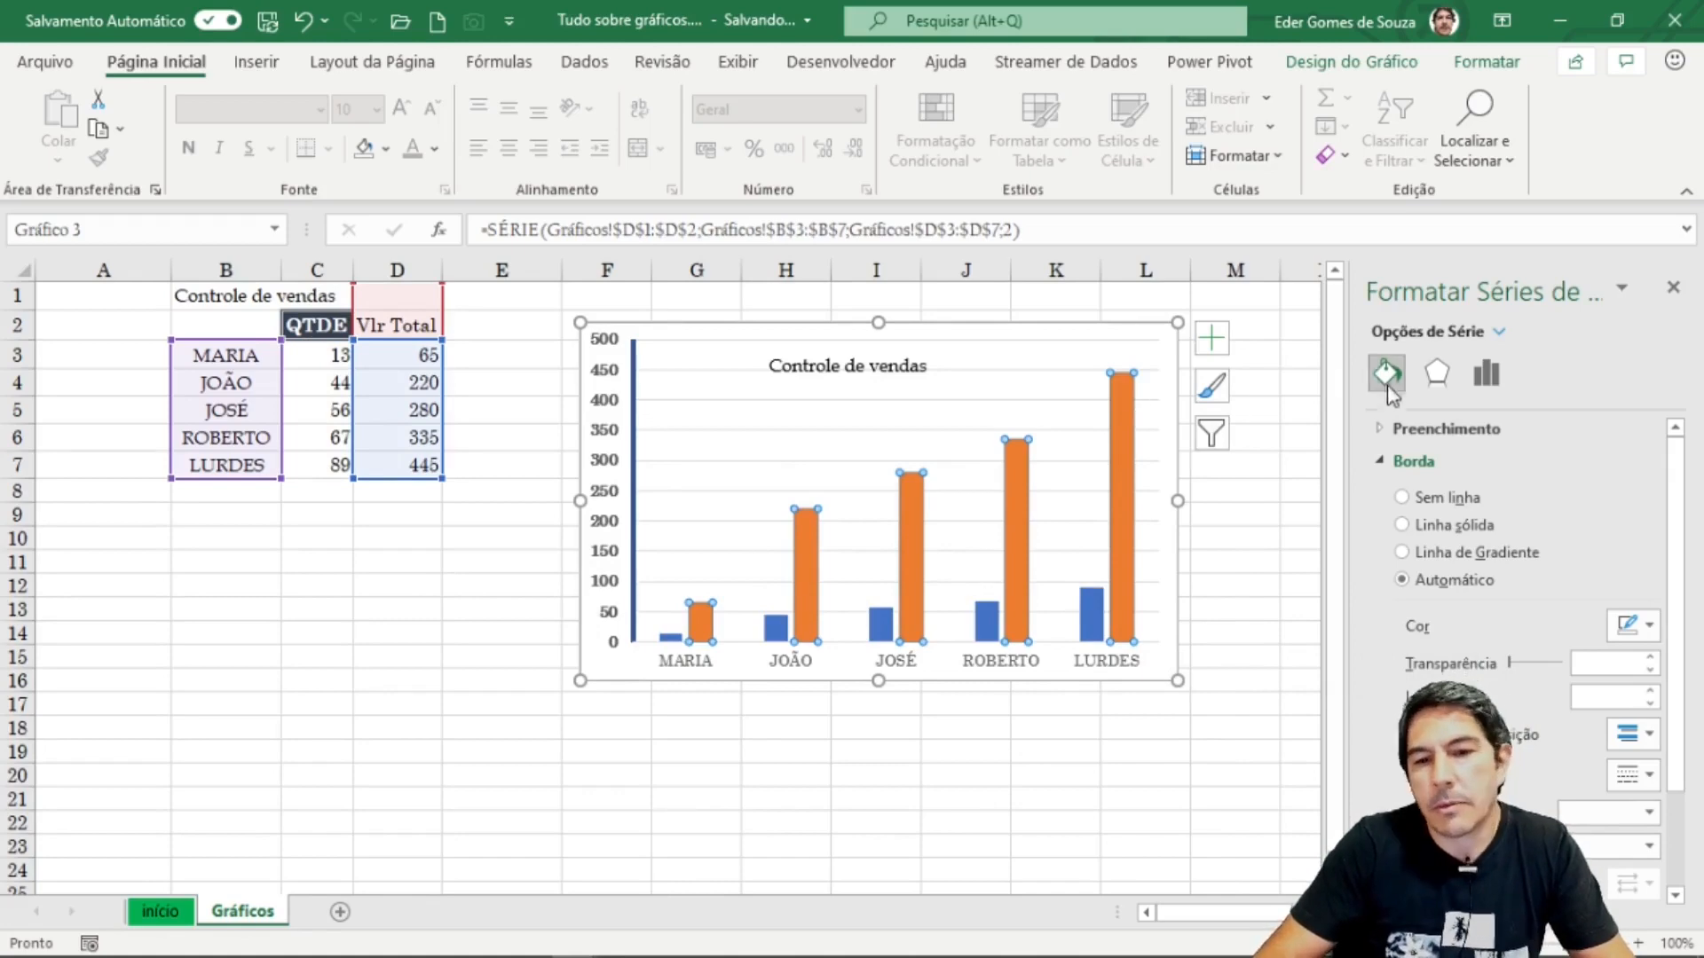
Step: Add a legend to the chart and place it at the bottom (Parte Inferior)
{"action": "left_click", "coordinate": [1214, 340]}
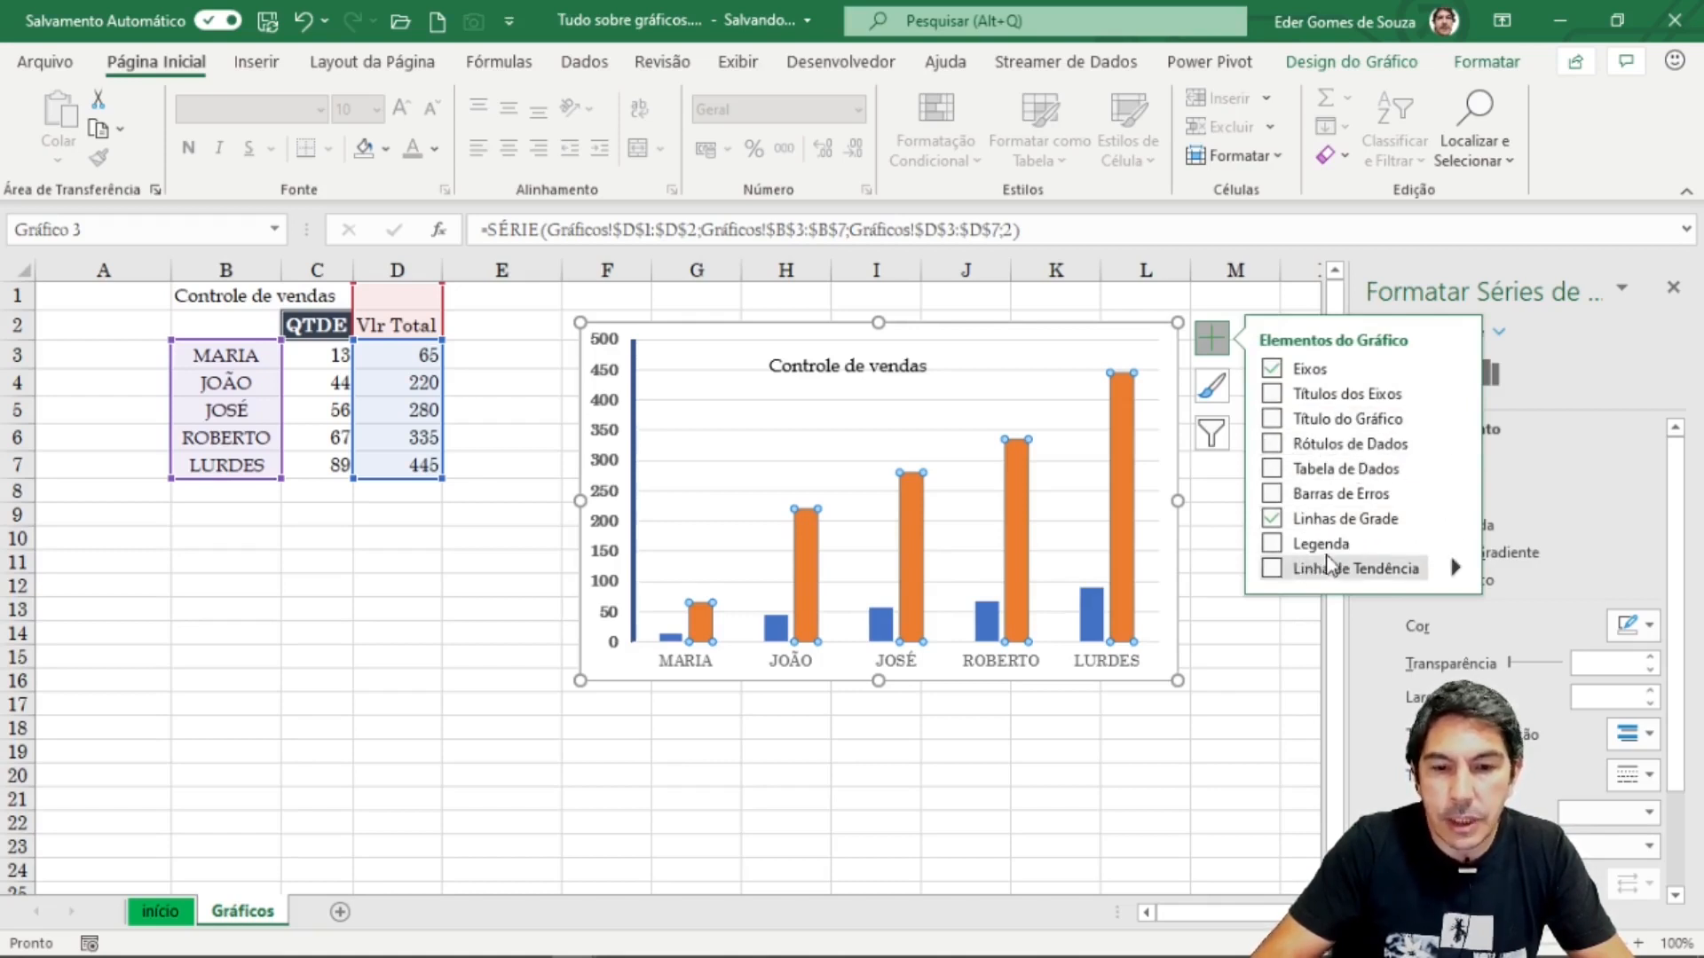
{"action": "left_click", "coordinate": [1275, 545]}
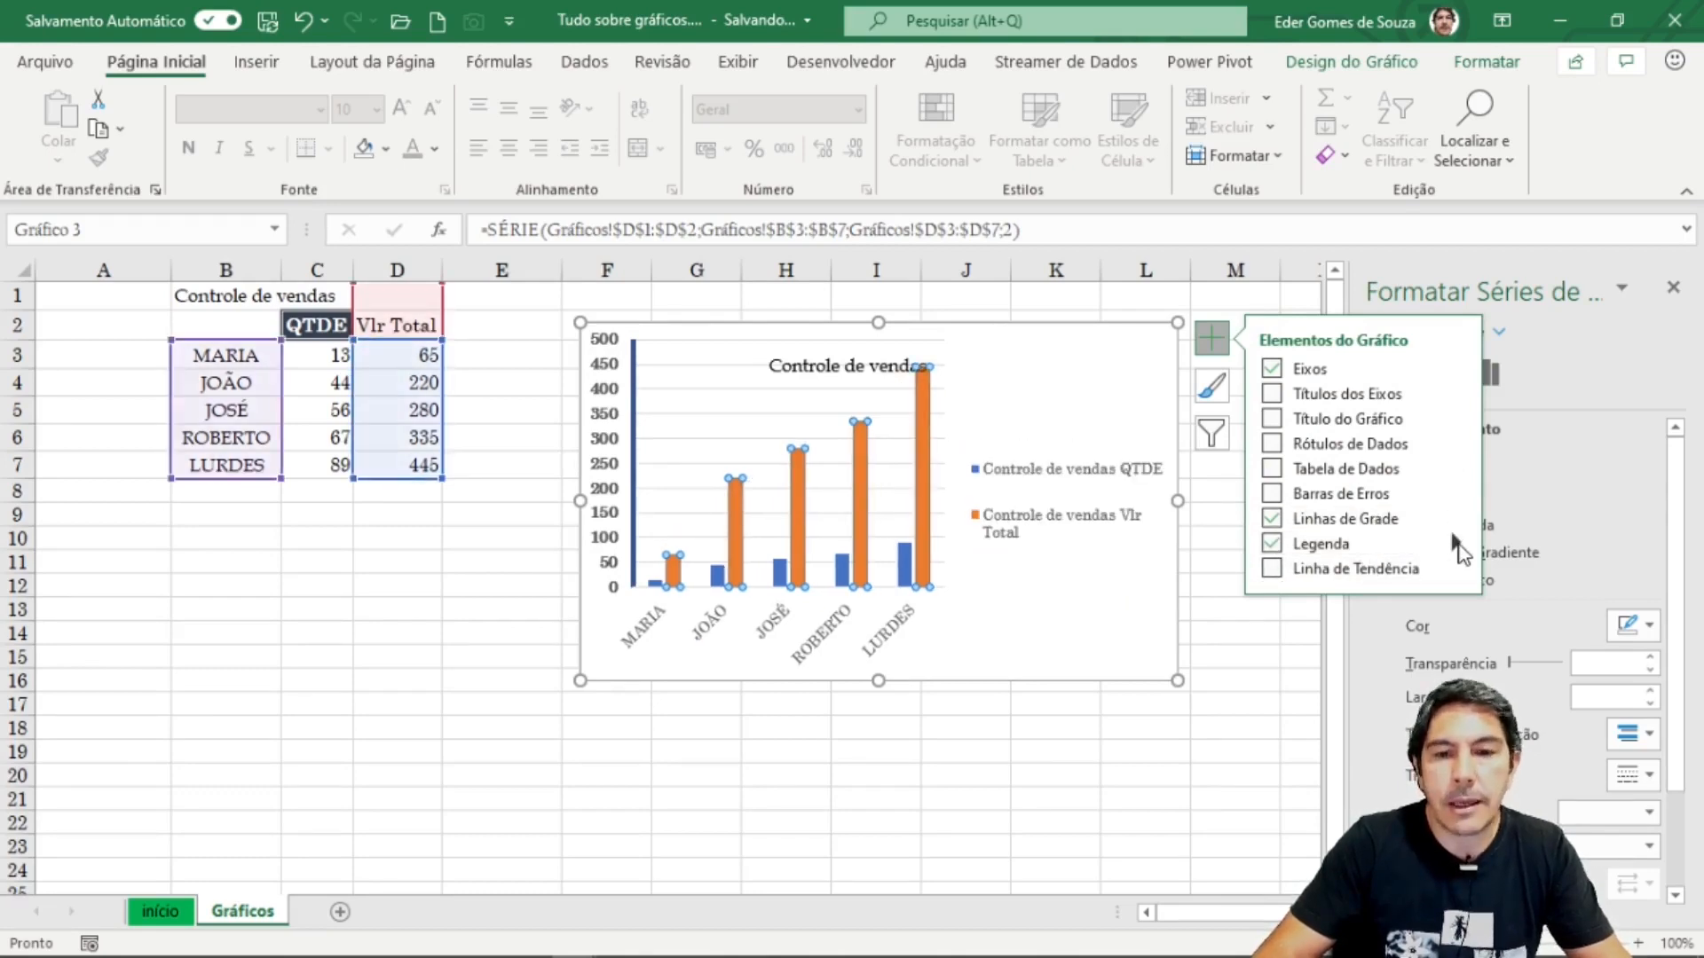
{"action": "mouse_move", "coordinate": [1460, 551]}
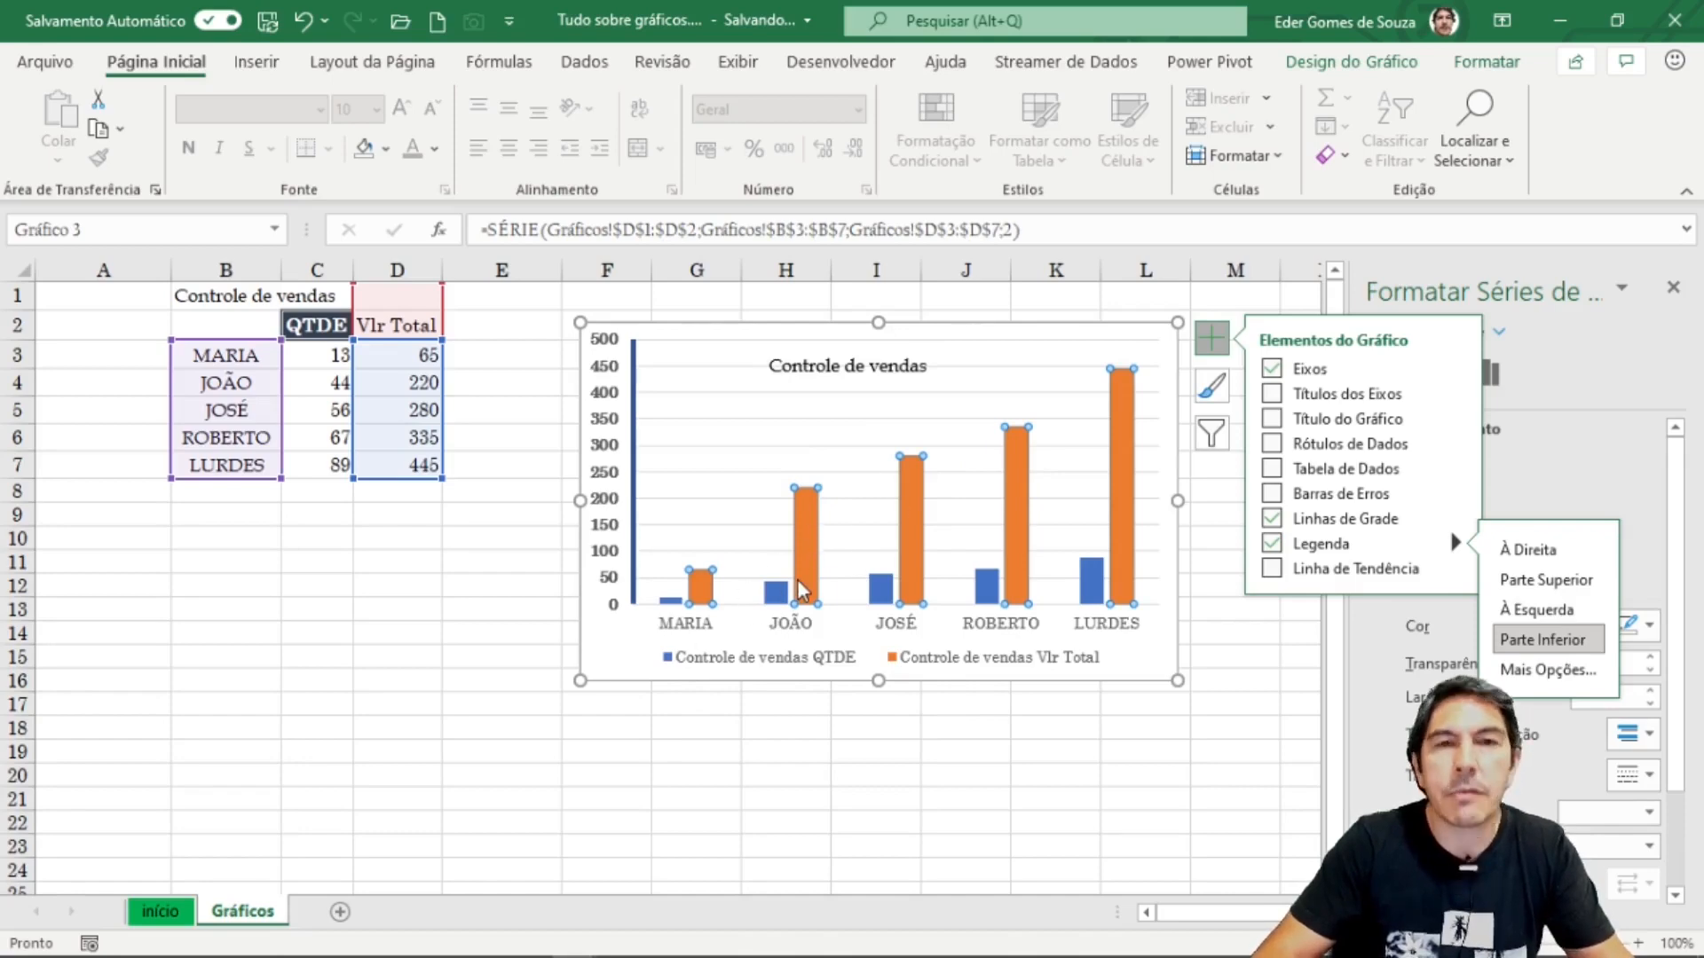
{"action": "left_click", "coordinate": [905, 774]}
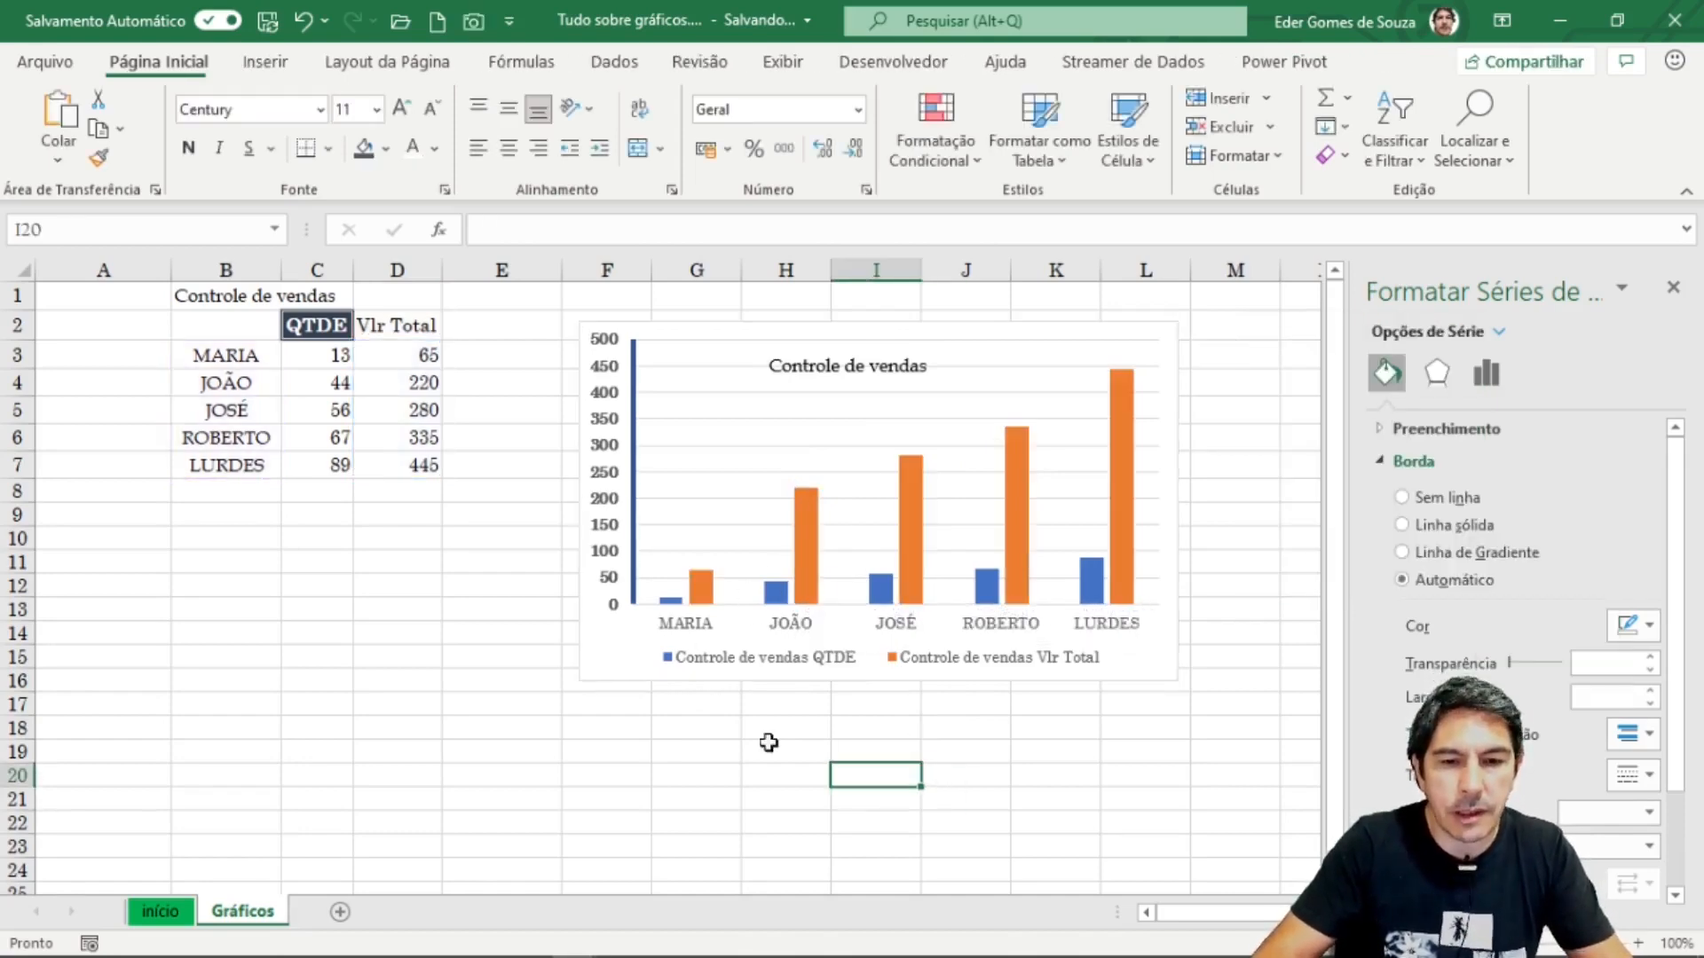
{"action": "left_click", "coordinate": [753, 471]}
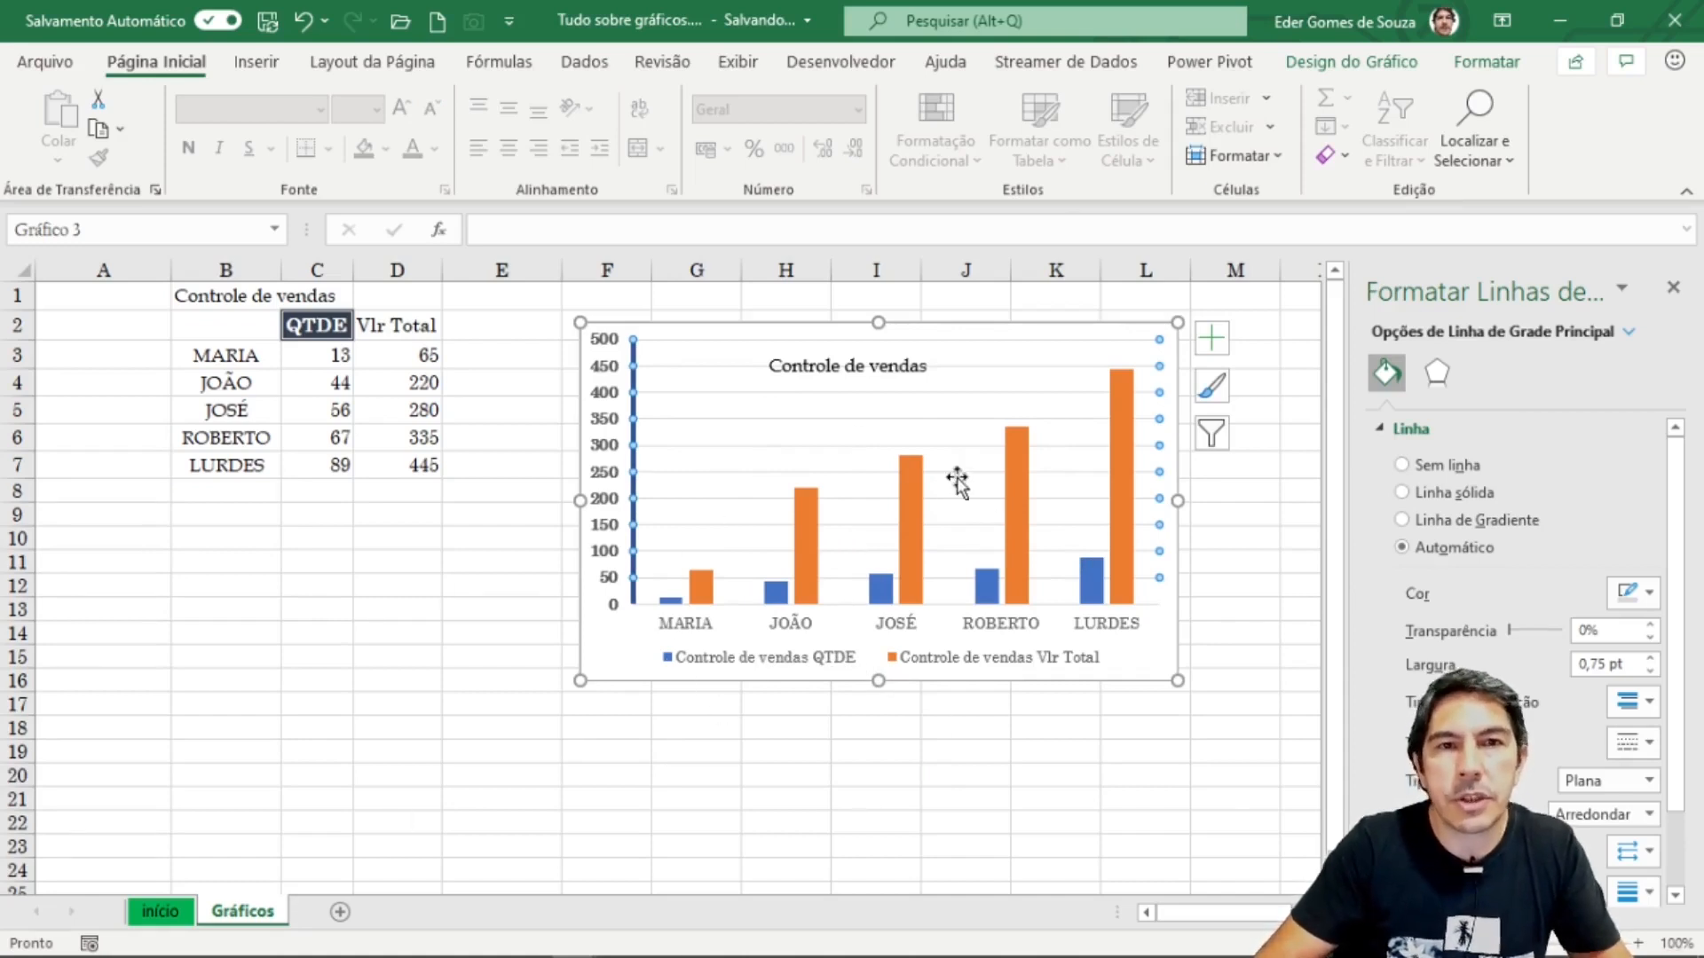
{"action": "left_click", "coordinate": [901, 770]}
{"action": "left_click", "coordinate": [955, 355]}
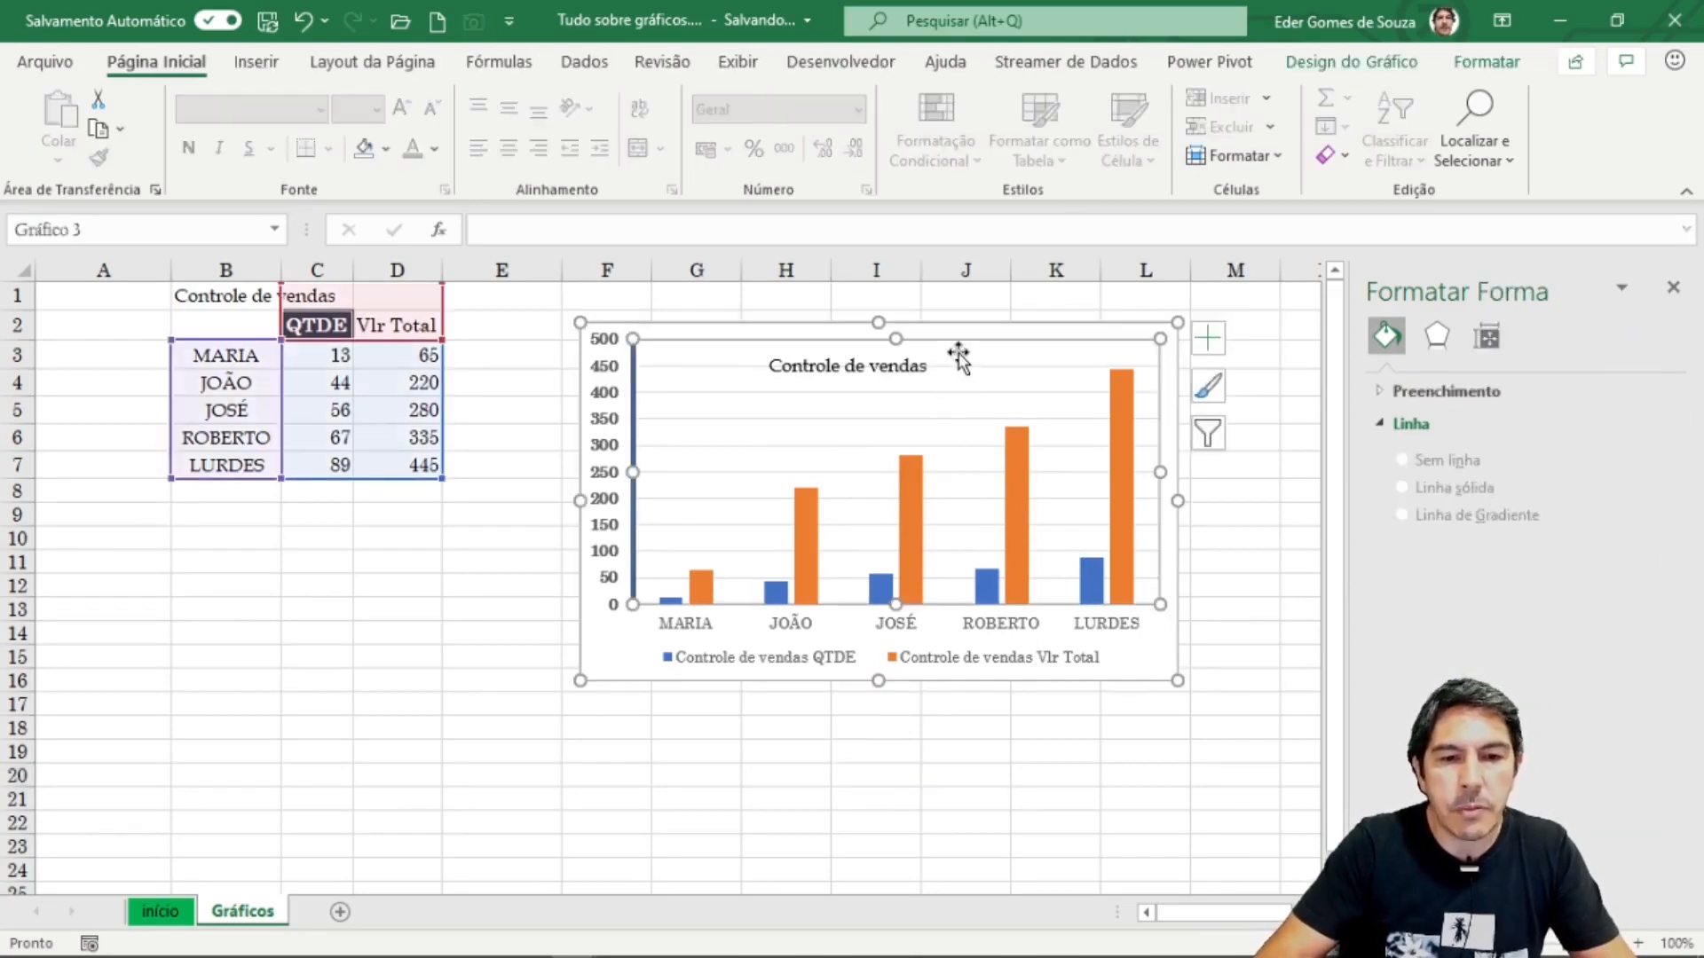
{"action": "left_click", "coordinate": [979, 335]}
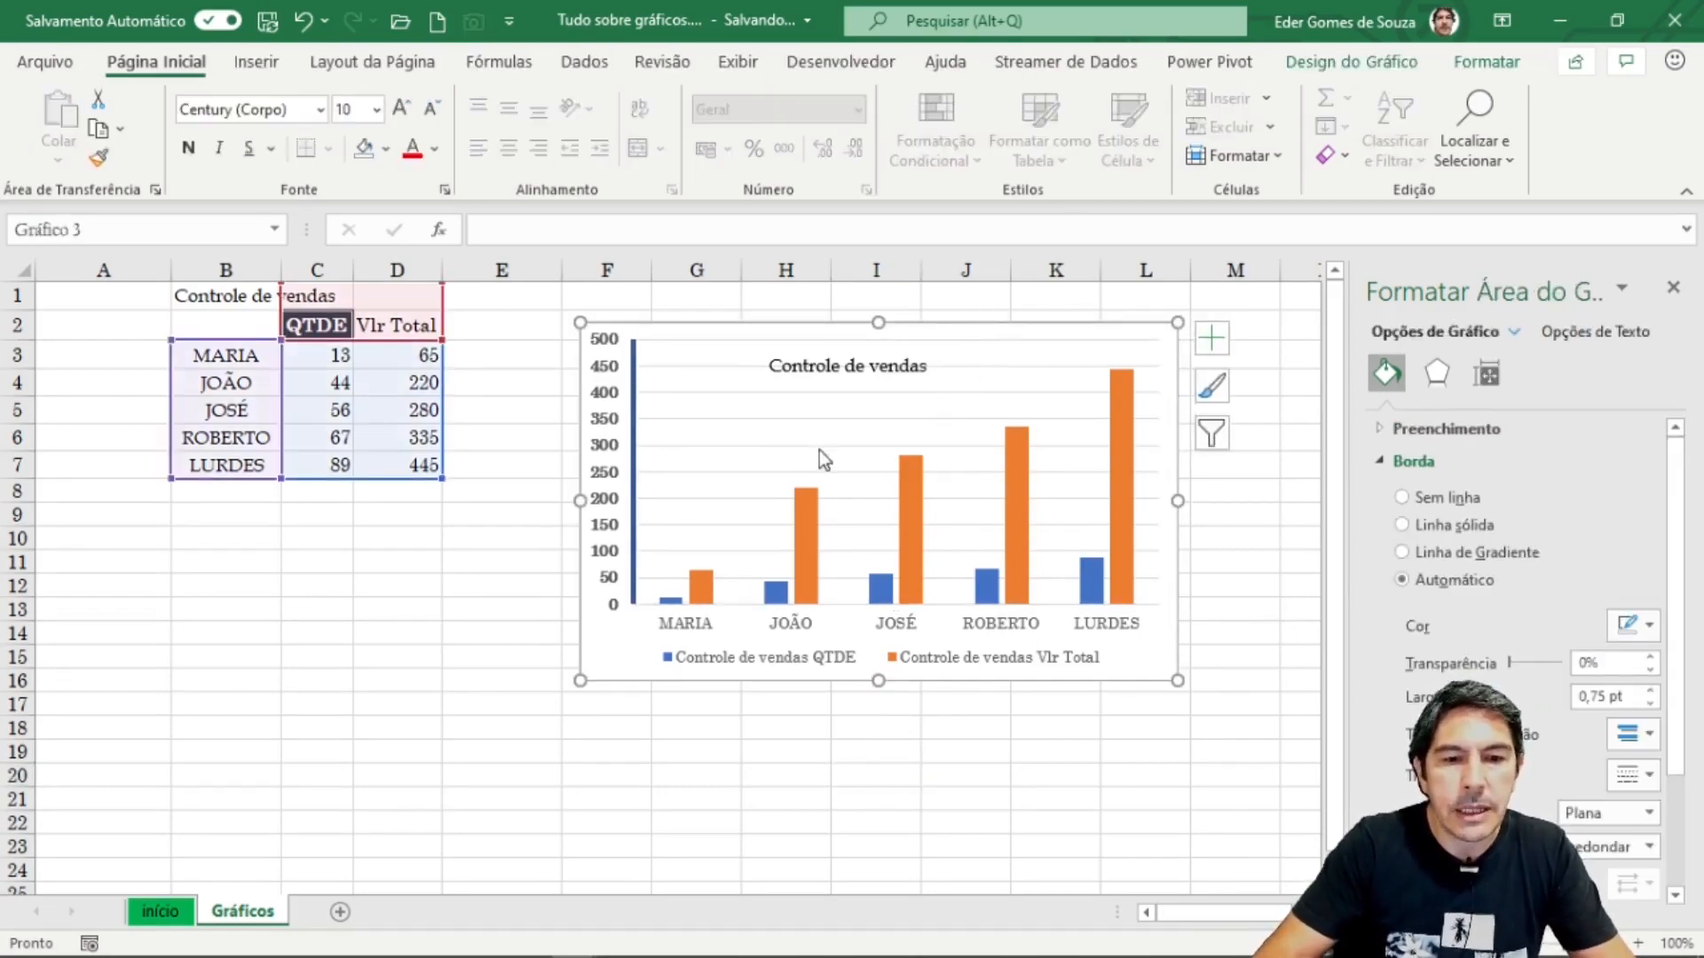
Step: Change the chart type to a combination (Combinação), with QTDE as Coluna Agrupada and Vlr Total as Linhas com Marcadores
{"action": "right_click", "coordinate": [818, 425]}
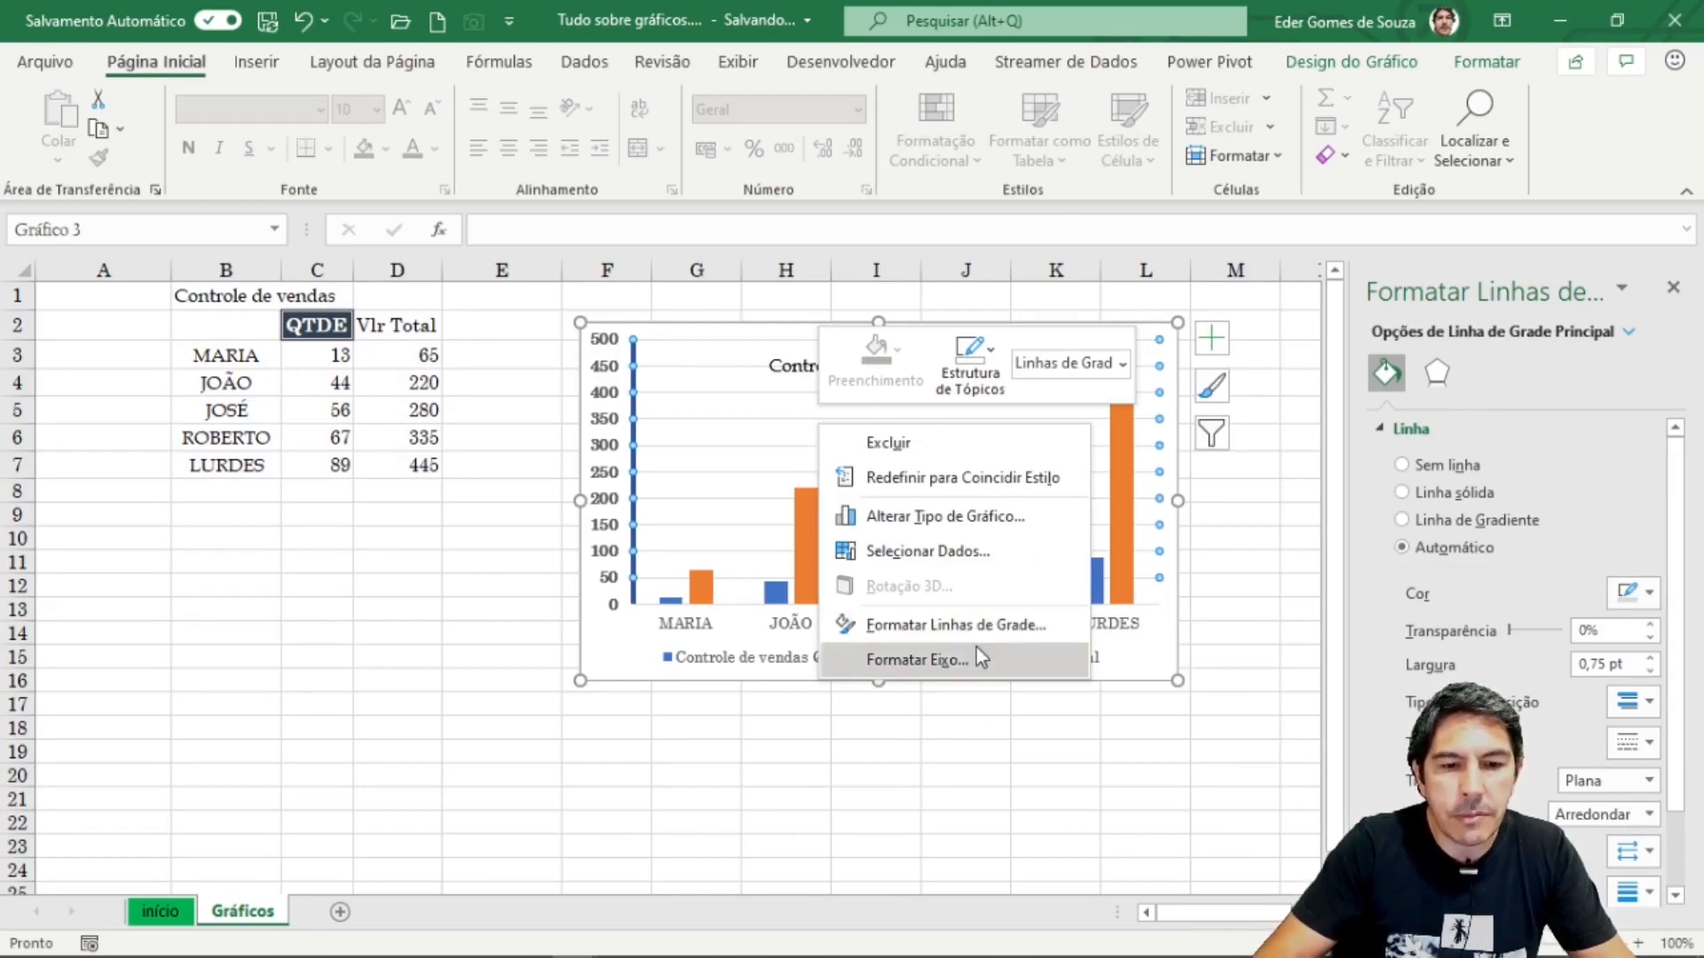
{"action": "left_click", "coordinate": [966, 519]}
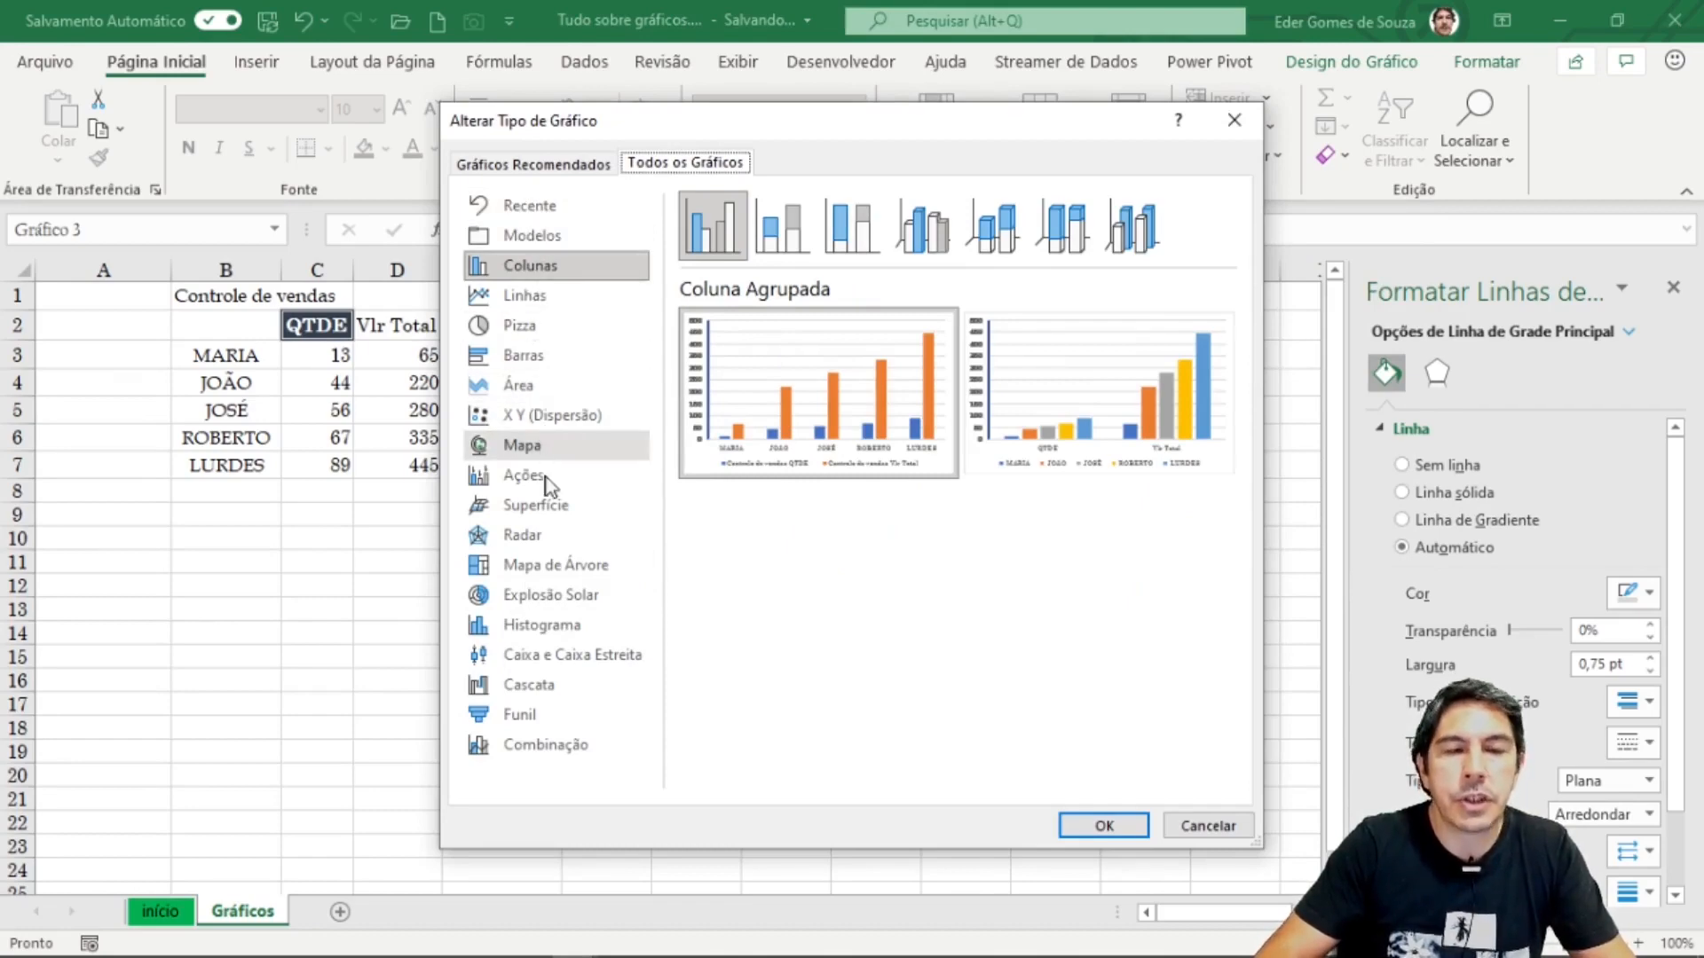
{"action": "left_click", "coordinate": [557, 745]}
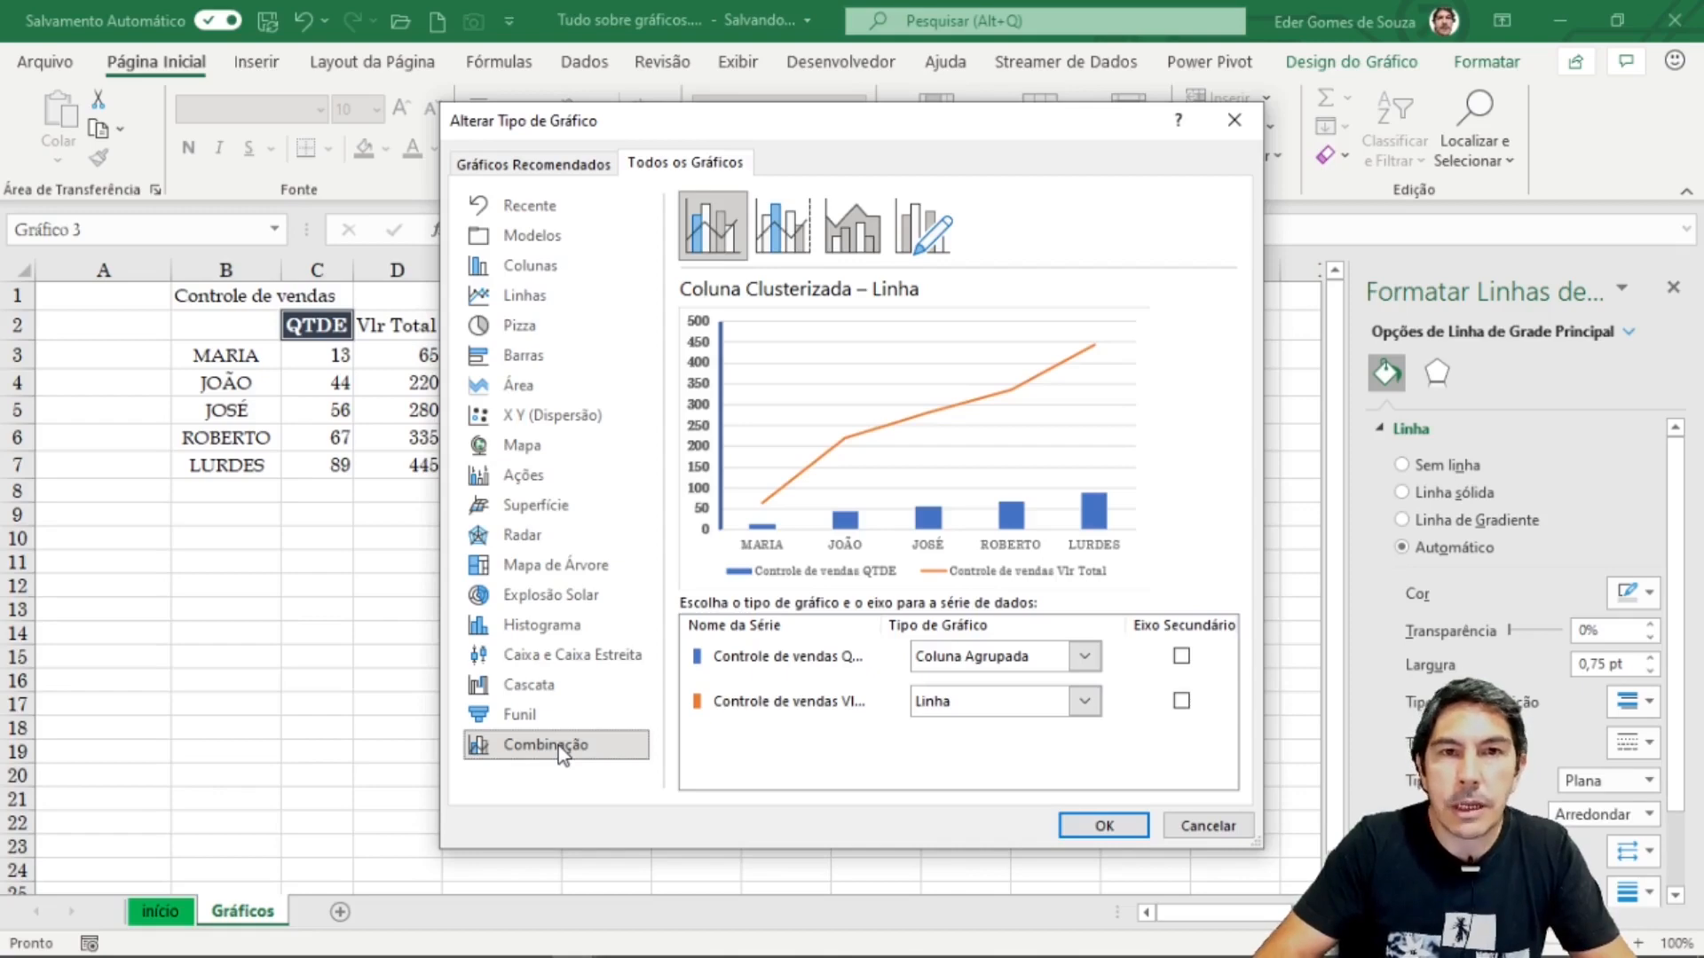
{"action": "left_click_drag", "start_coordinate": [834, 118], "coordinate": [355, 105]}
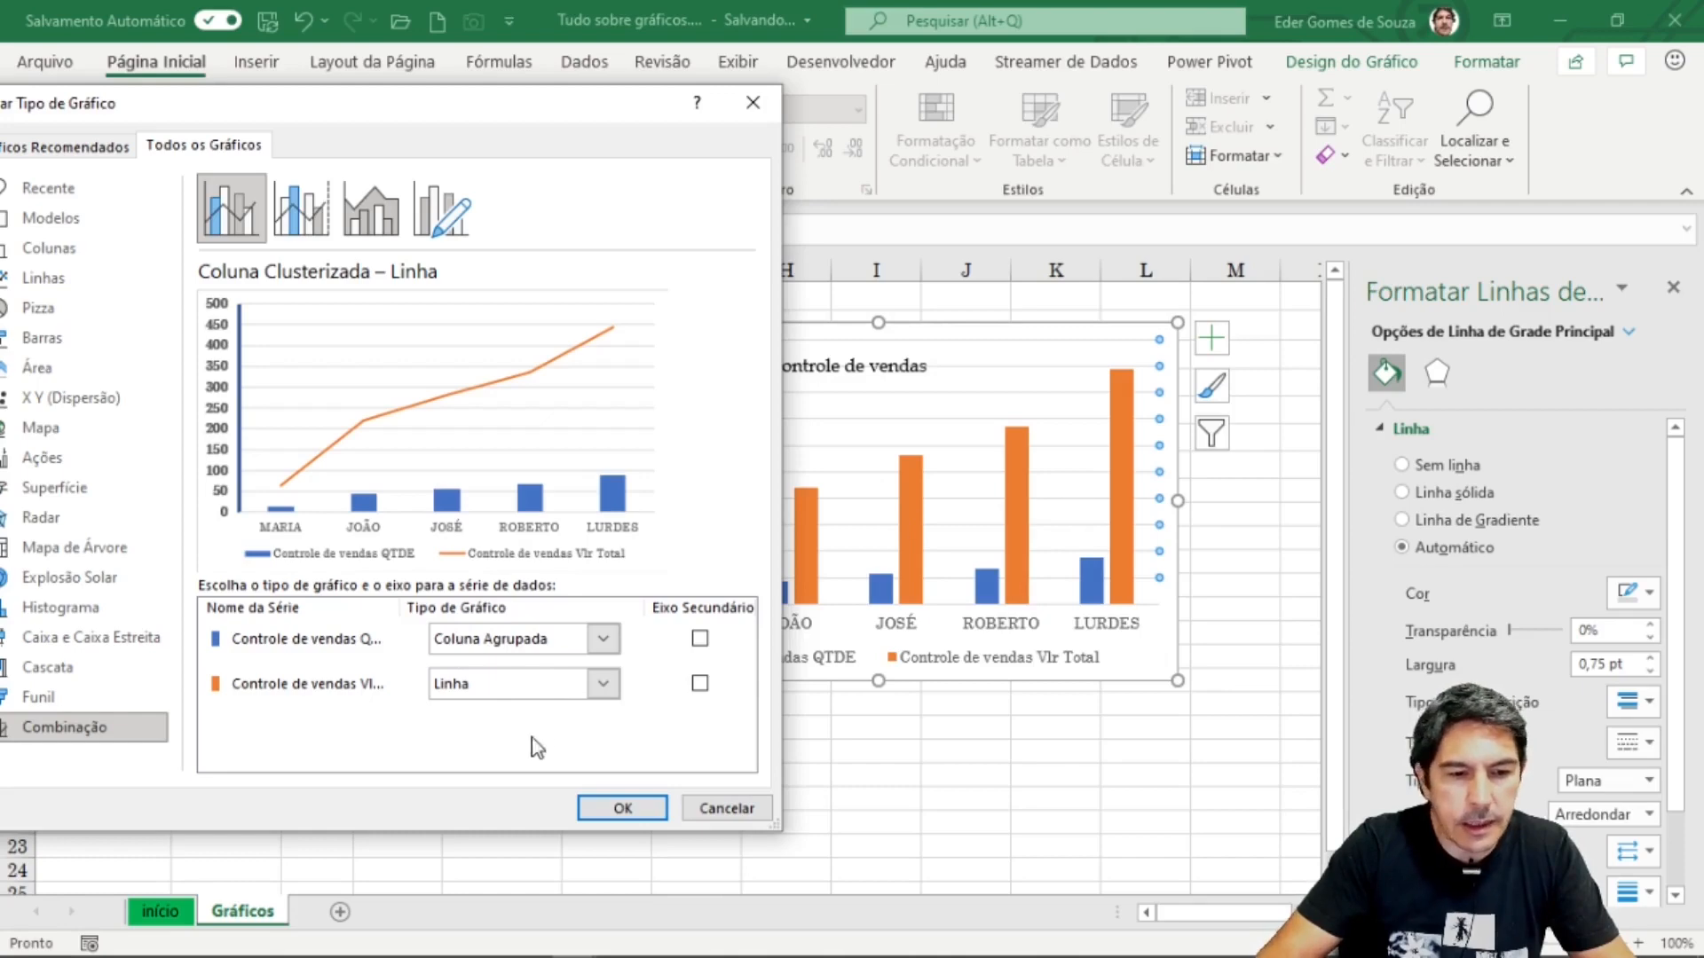
{"action": "left_click", "coordinate": [604, 684]}
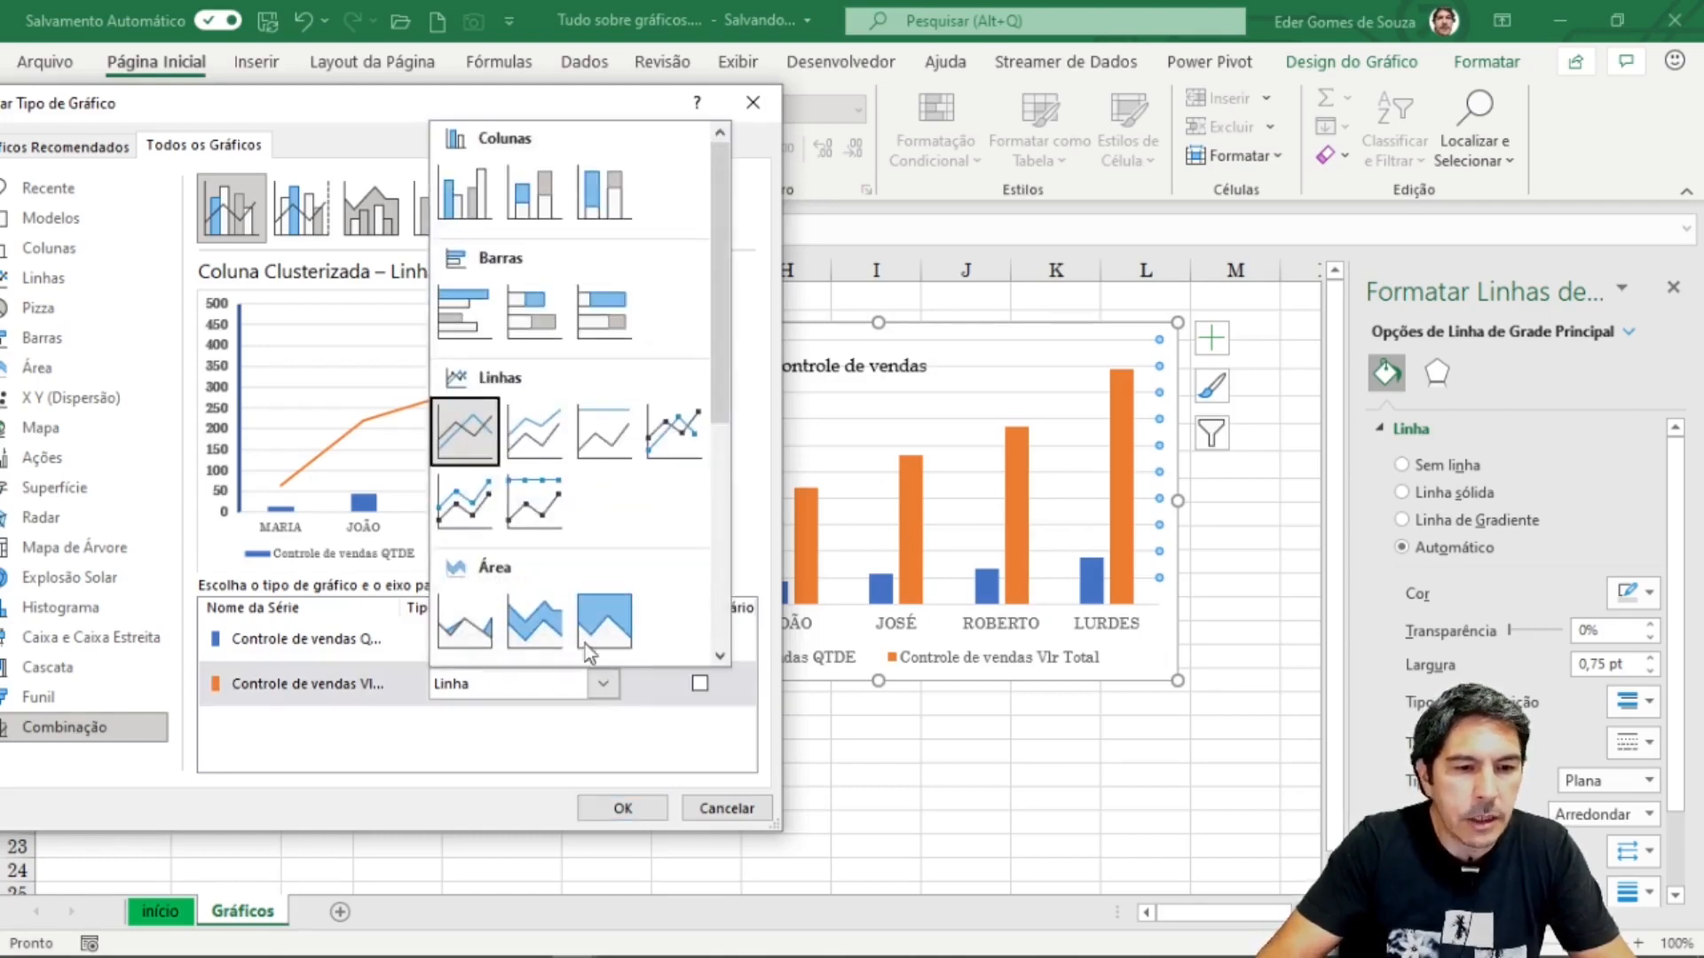
{"action": "left_click", "coordinate": [683, 434]}
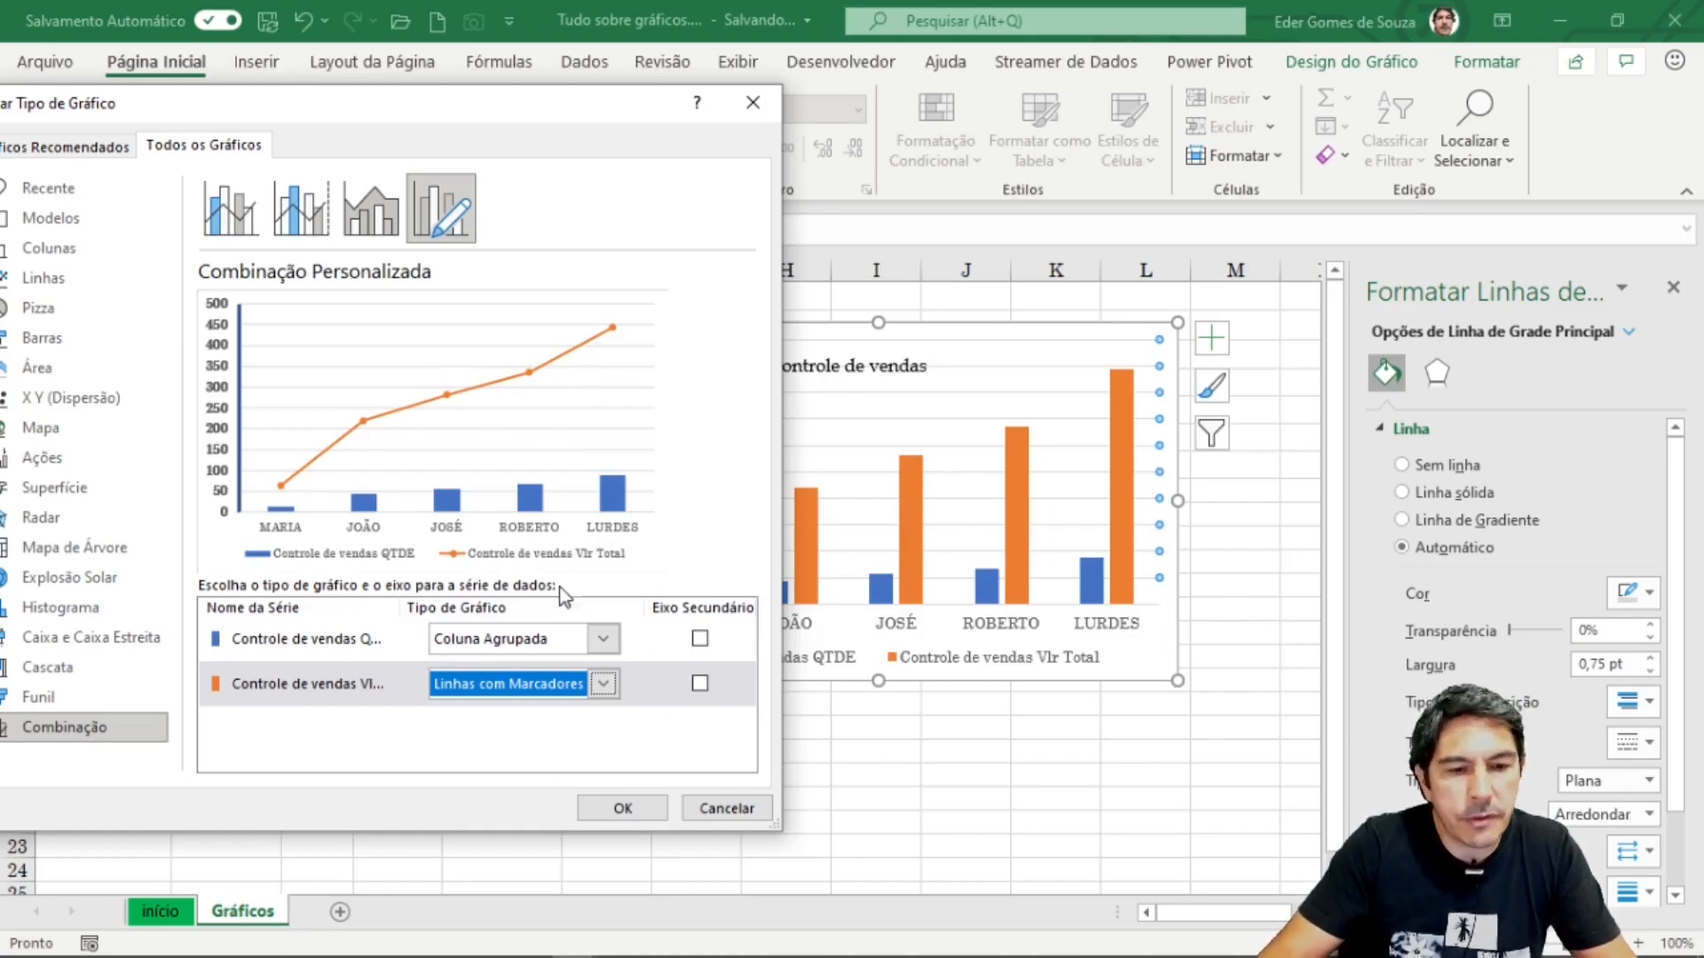
{"action": "left_click", "coordinate": [623, 807]}
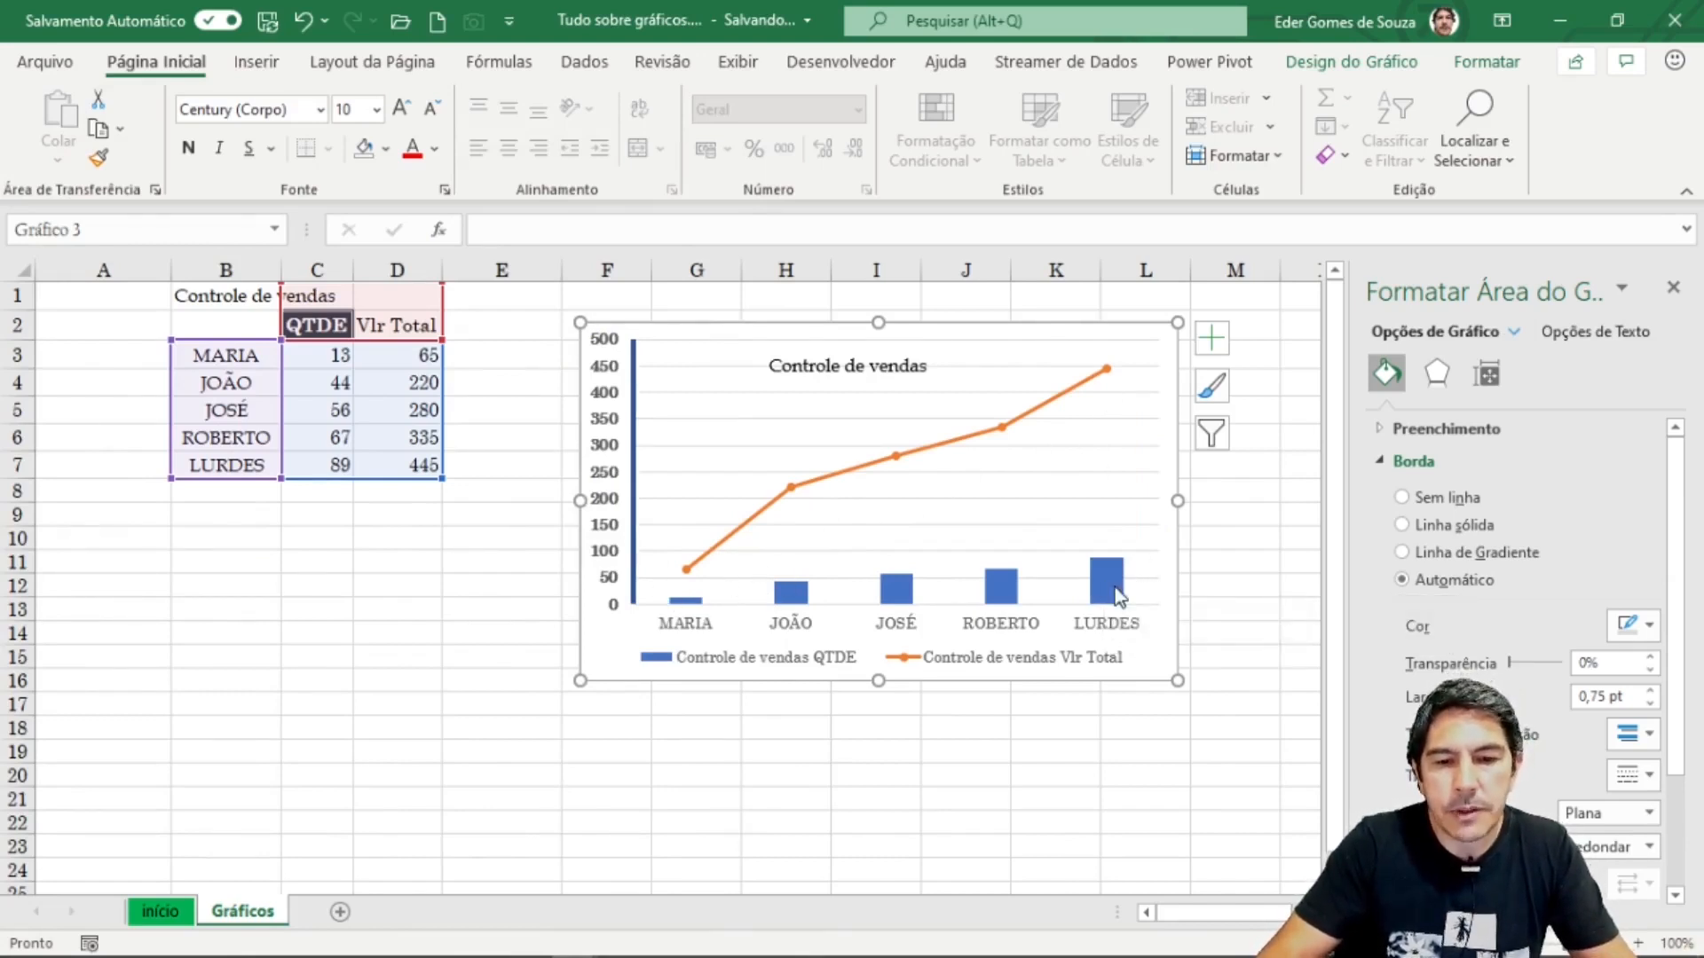
Step: Add data labels (Rótulos de Dados) to both series of the combination chart
{"action": "left_click", "coordinate": [1217, 342]}
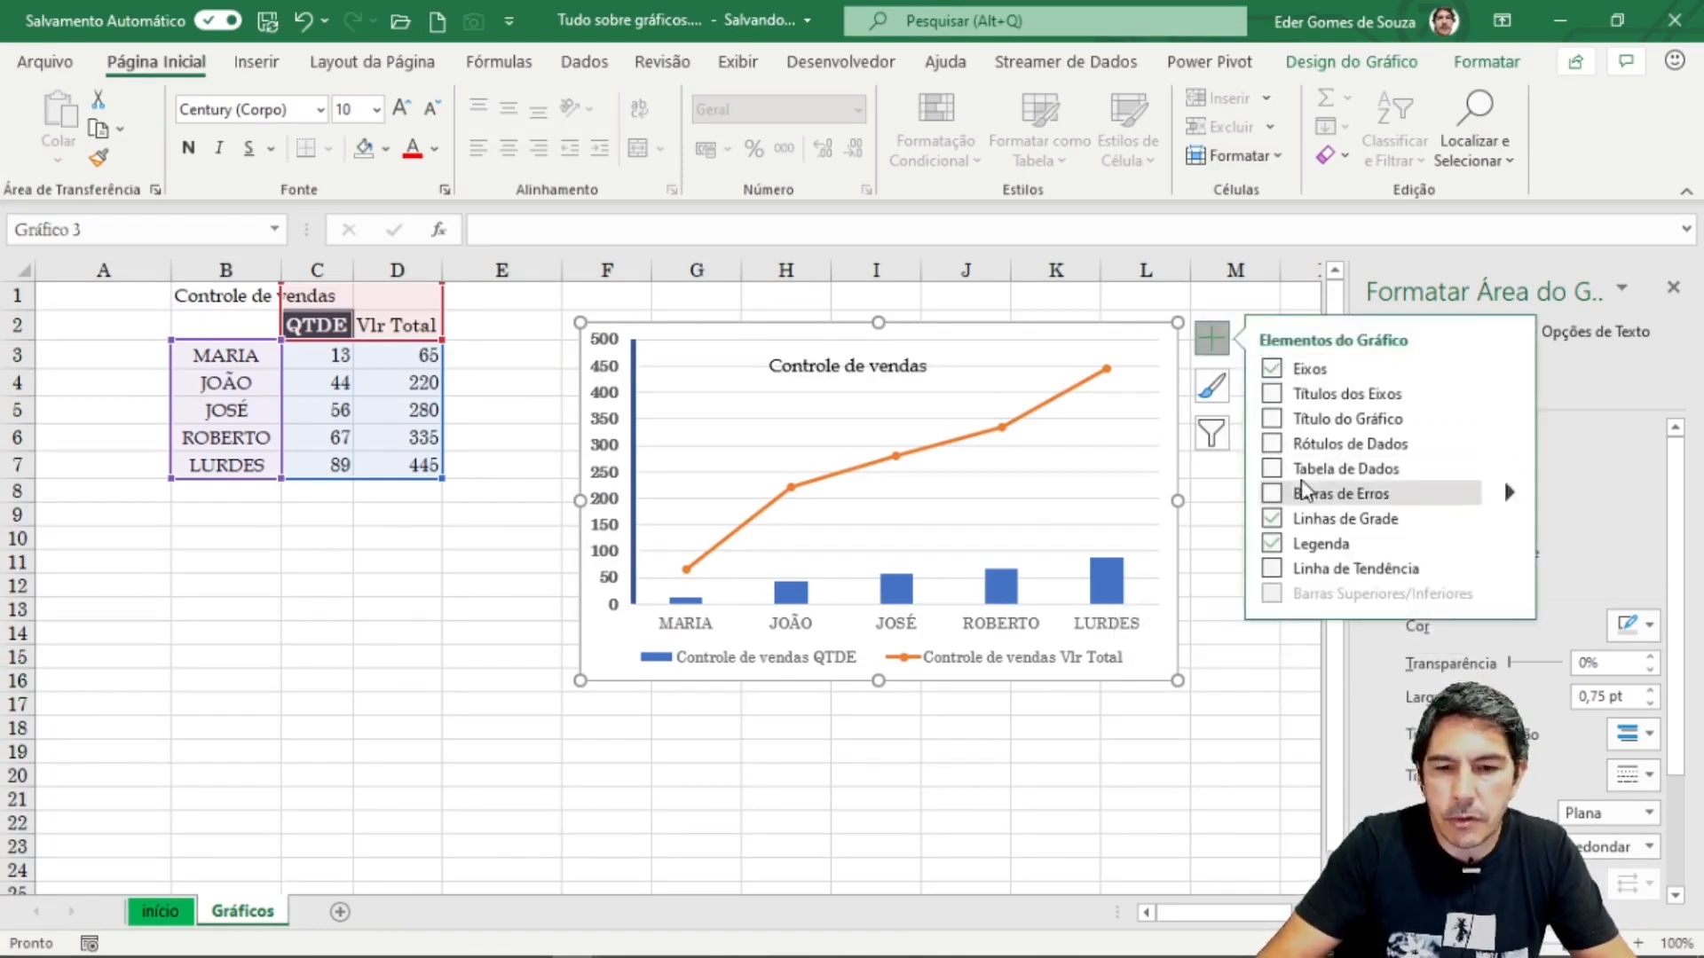
{"action": "left_click", "coordinate": [1273, 444]}
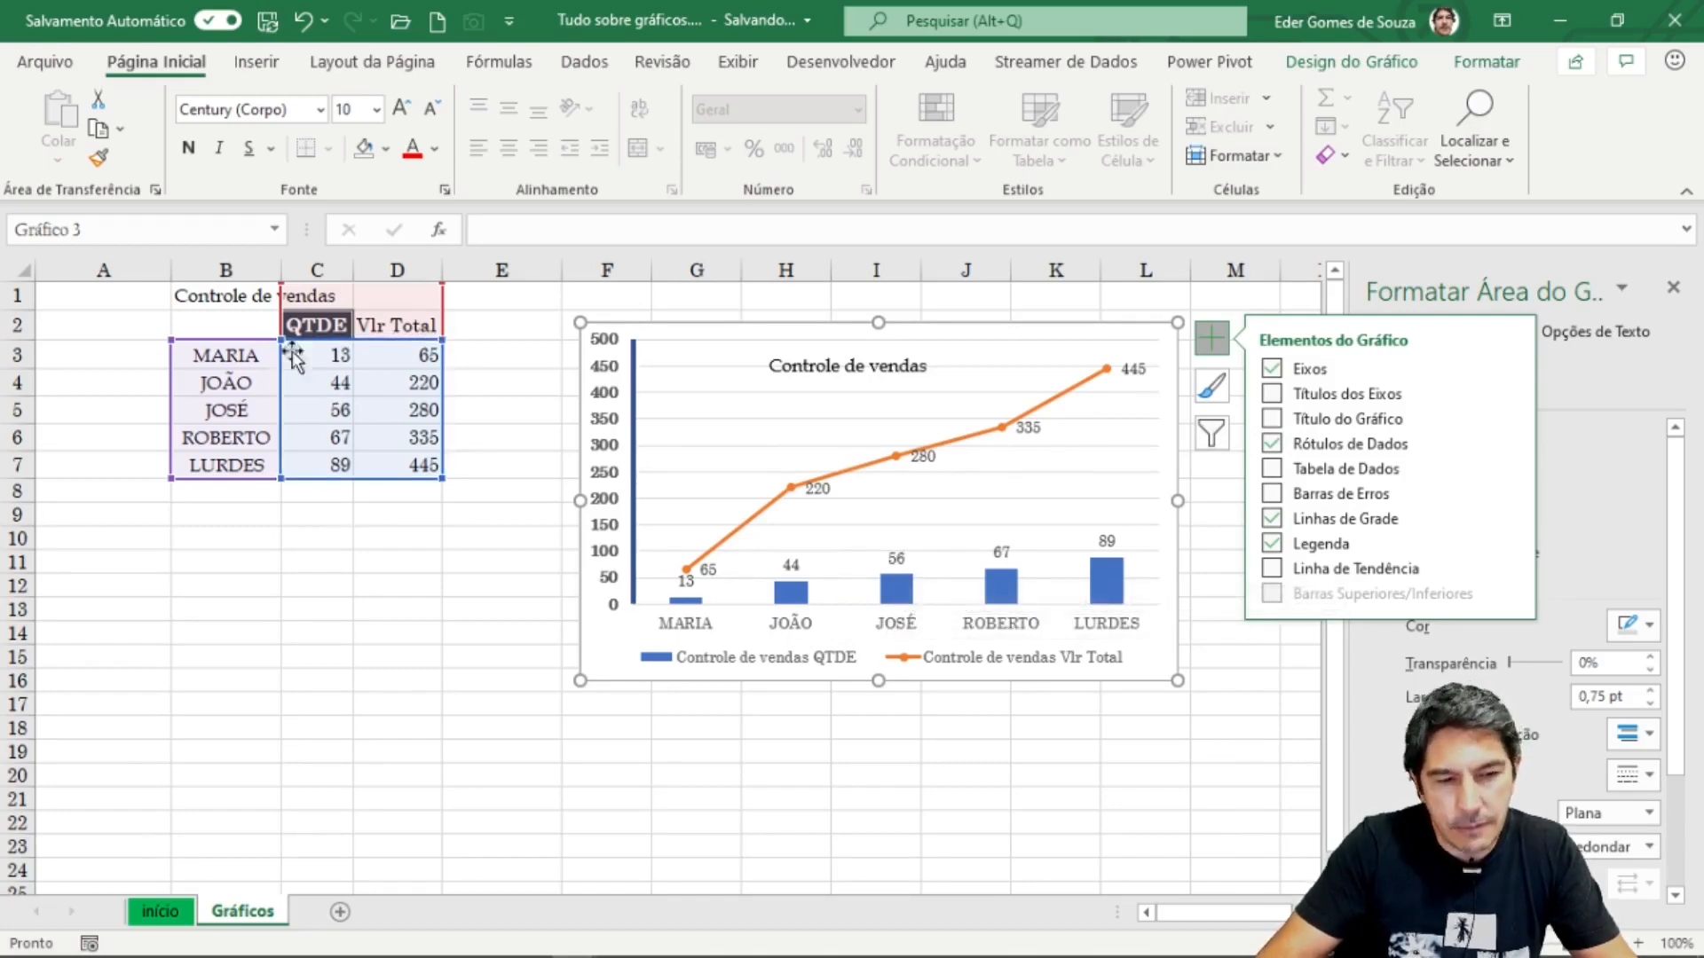
{"action": "left_click", "coordinate": [294, 440]}
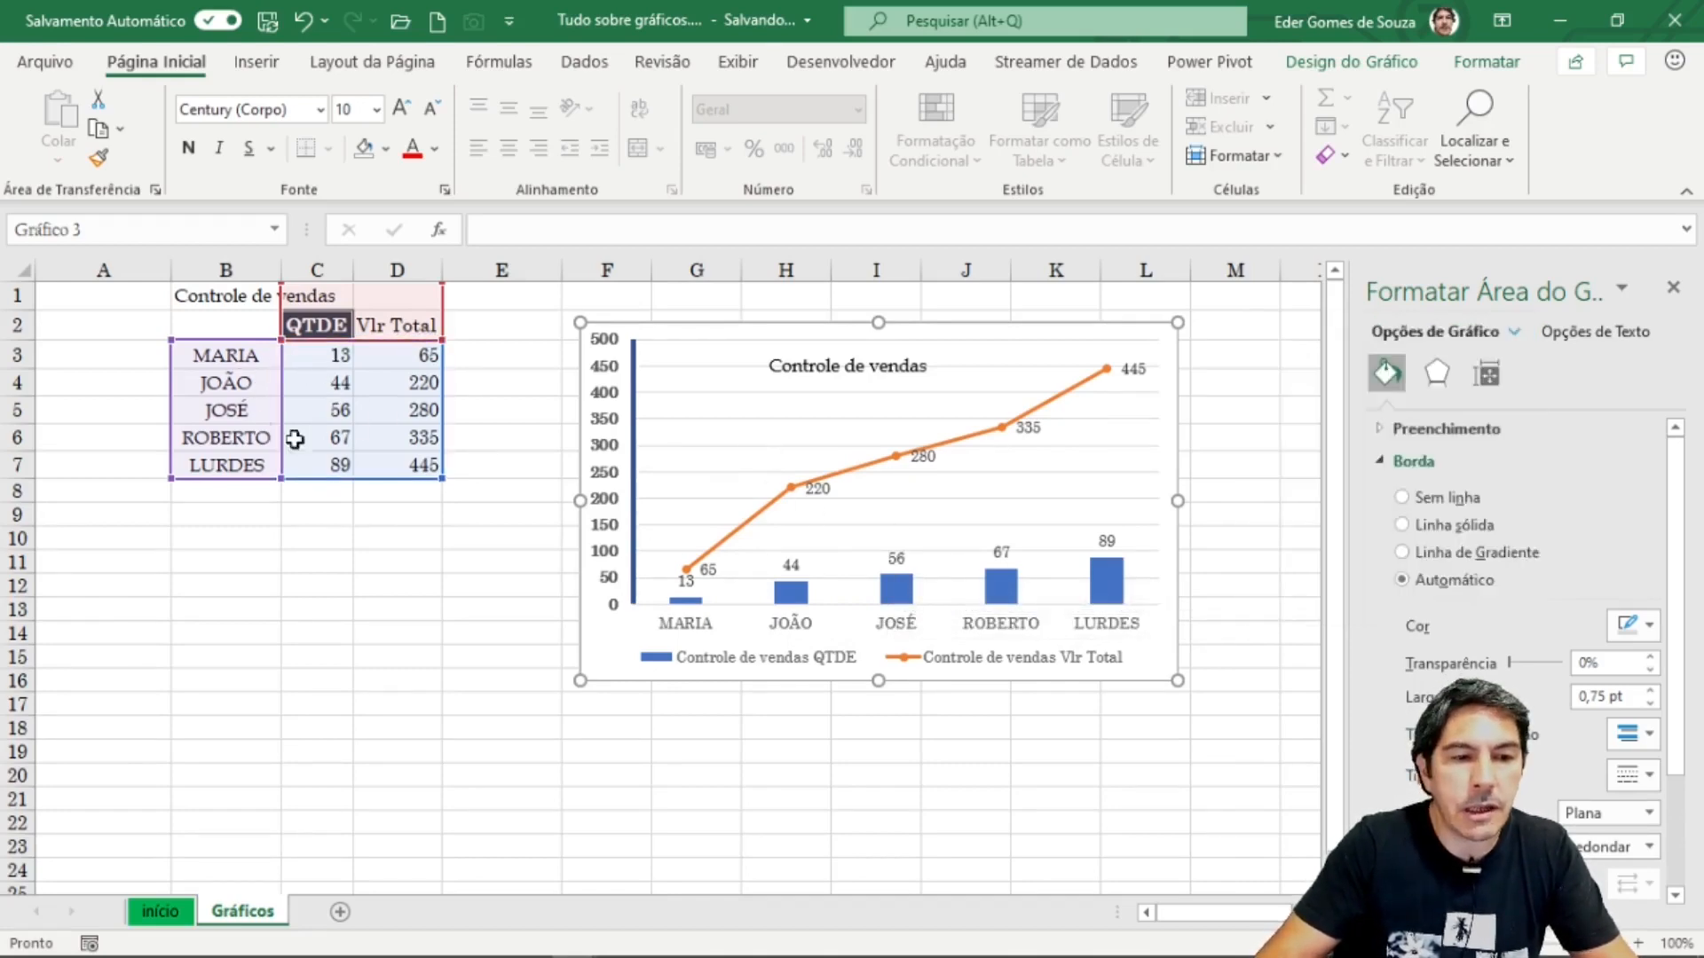
{"action": "left_click_drag", "start_coordinate": [277, 438], "coordinate": [316, 385]}
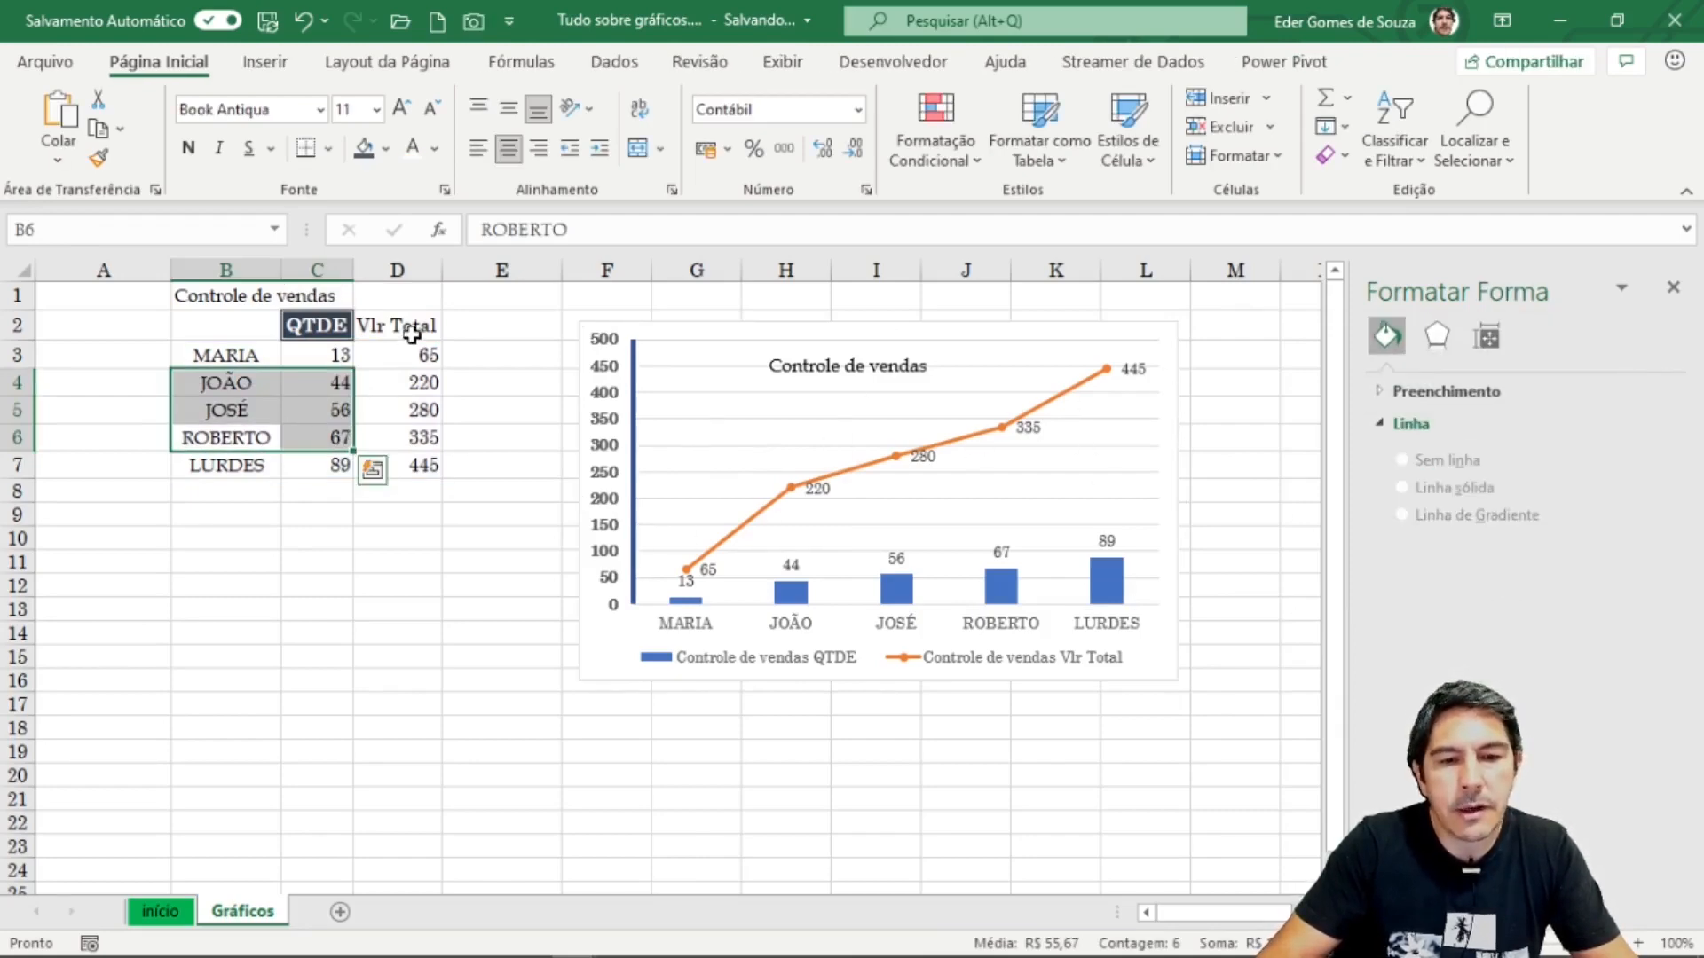
{"action": "left_click", "coordinate": [864, 751]}
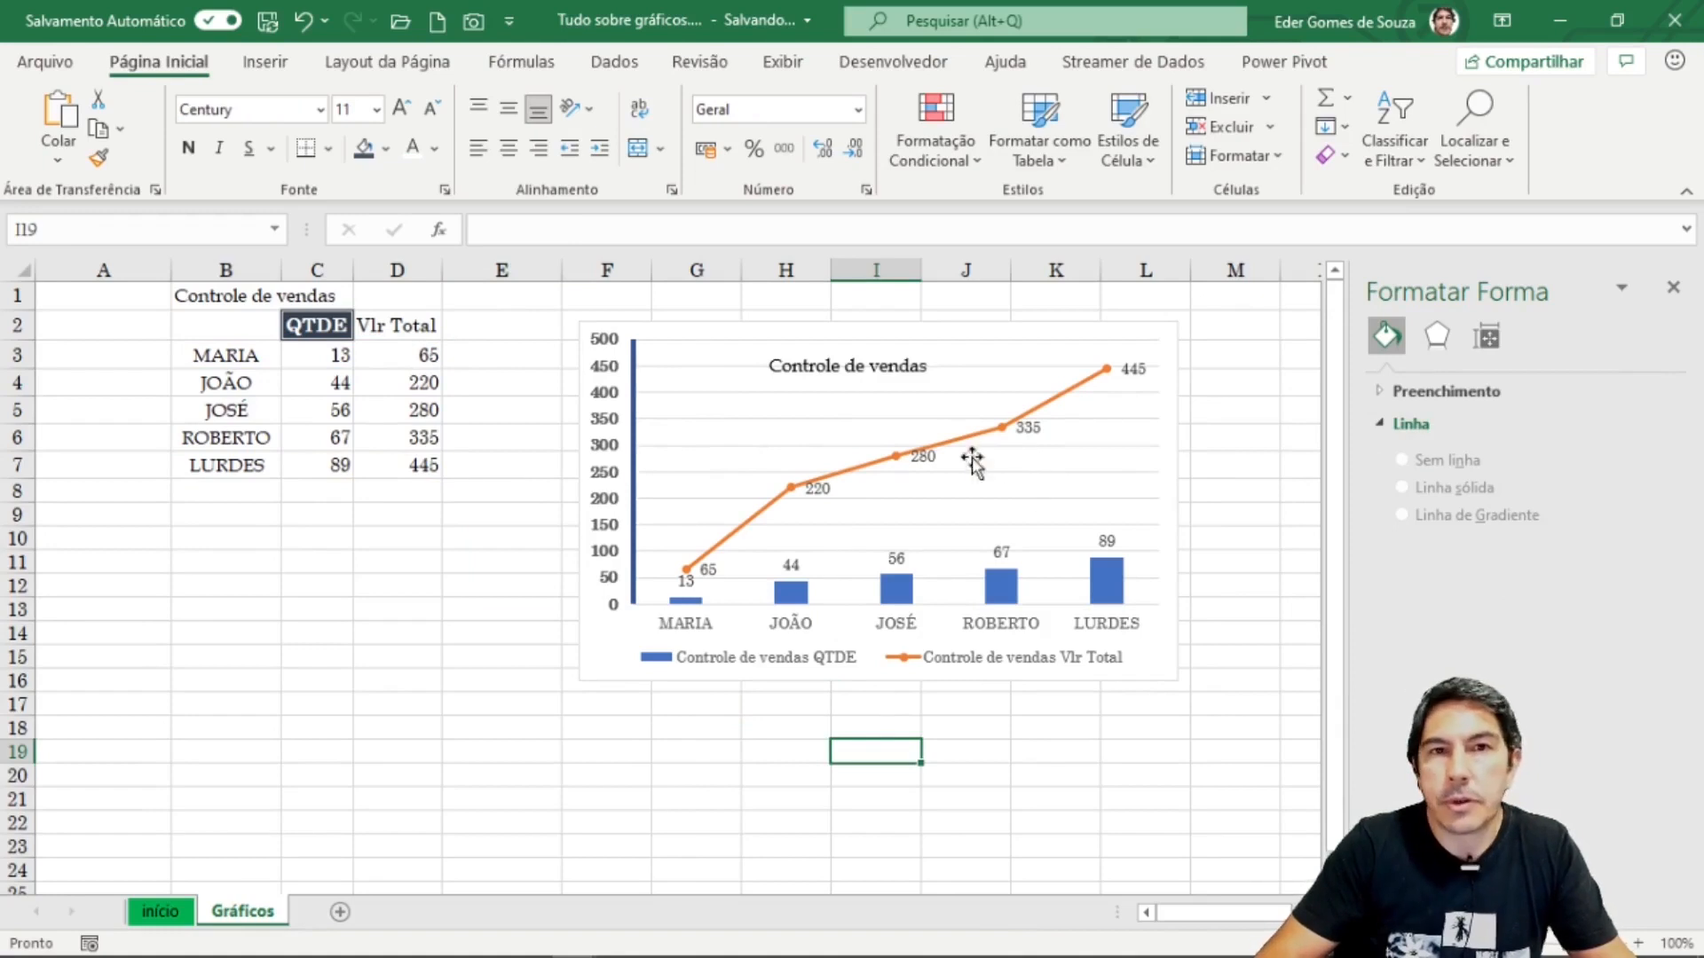
Step: Format the Vlr Total series line as a solid line (Linha sólida) in black
{"action": "left_click", "coordinate": [1060, 393]}
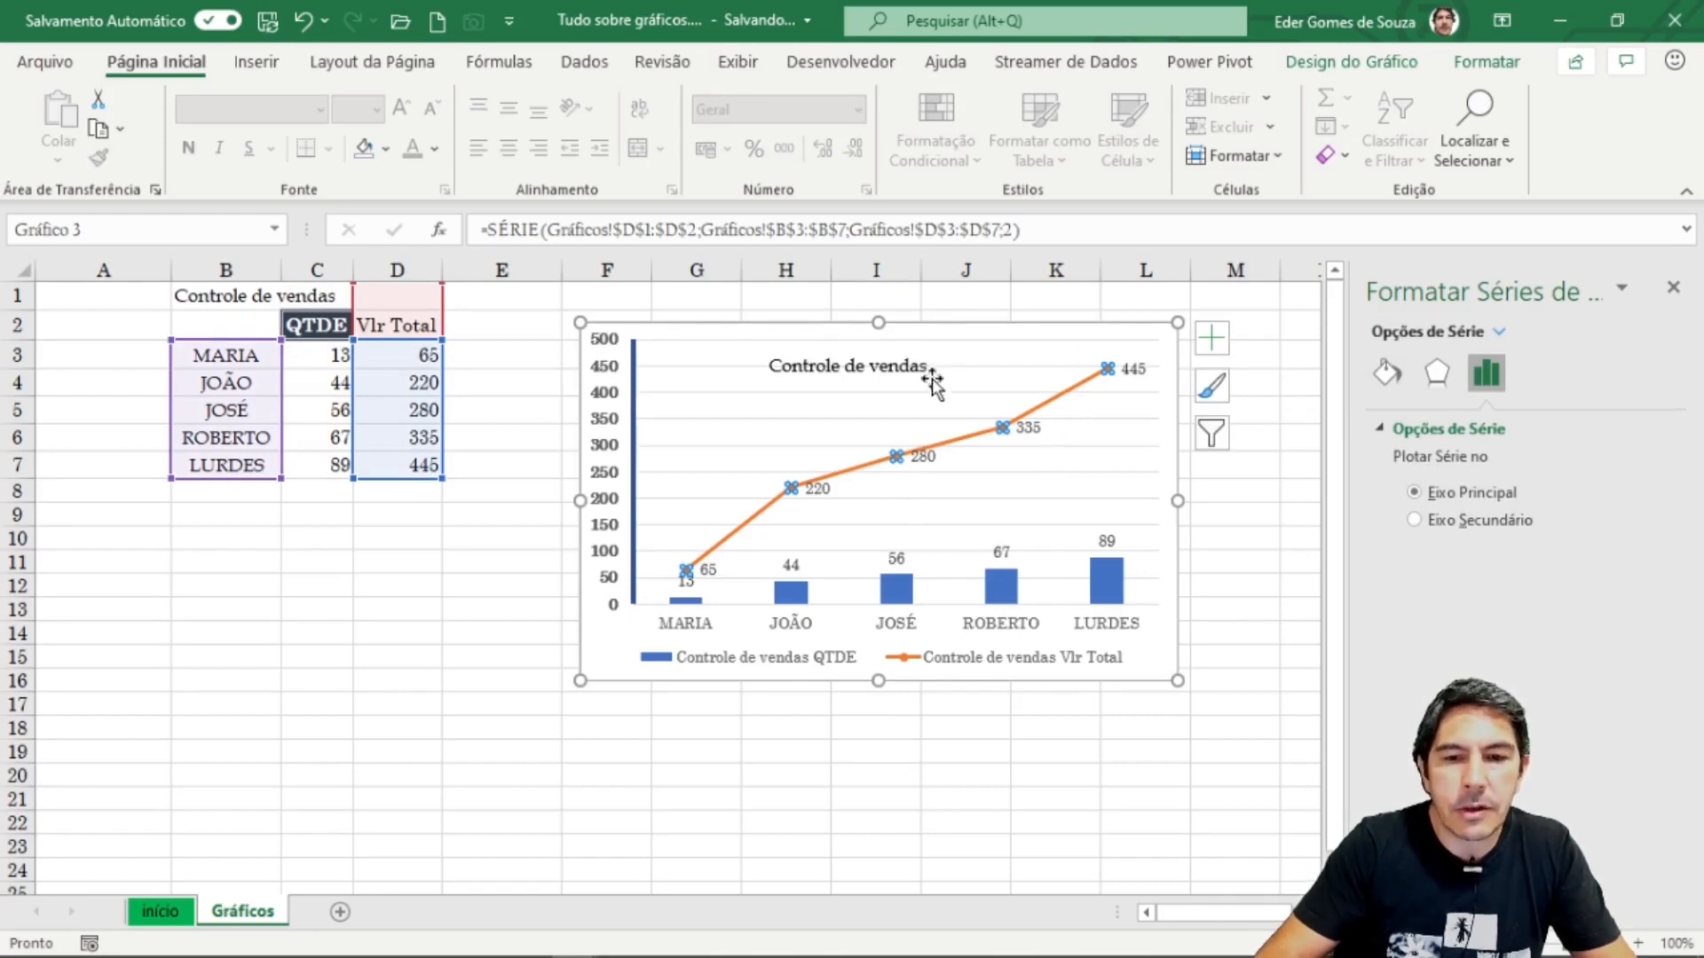
{"action": "left_click", "coordinate": [1390, 372]}
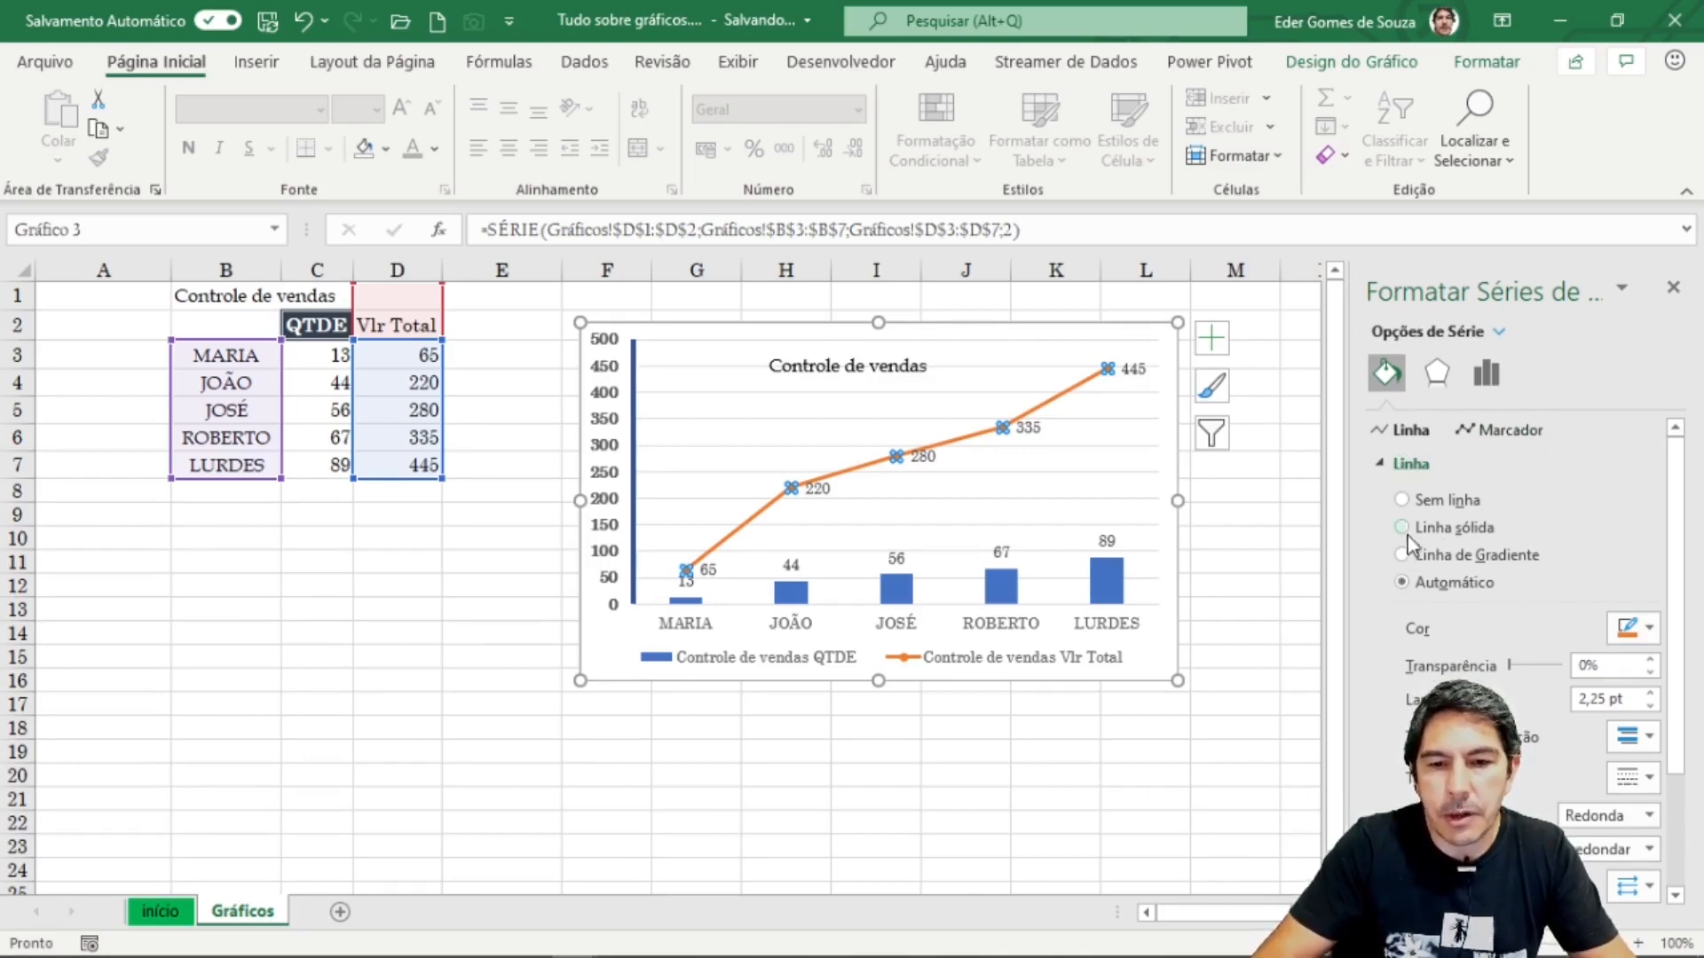
{"action": "left_click", "coordinate": [1651, 628]}
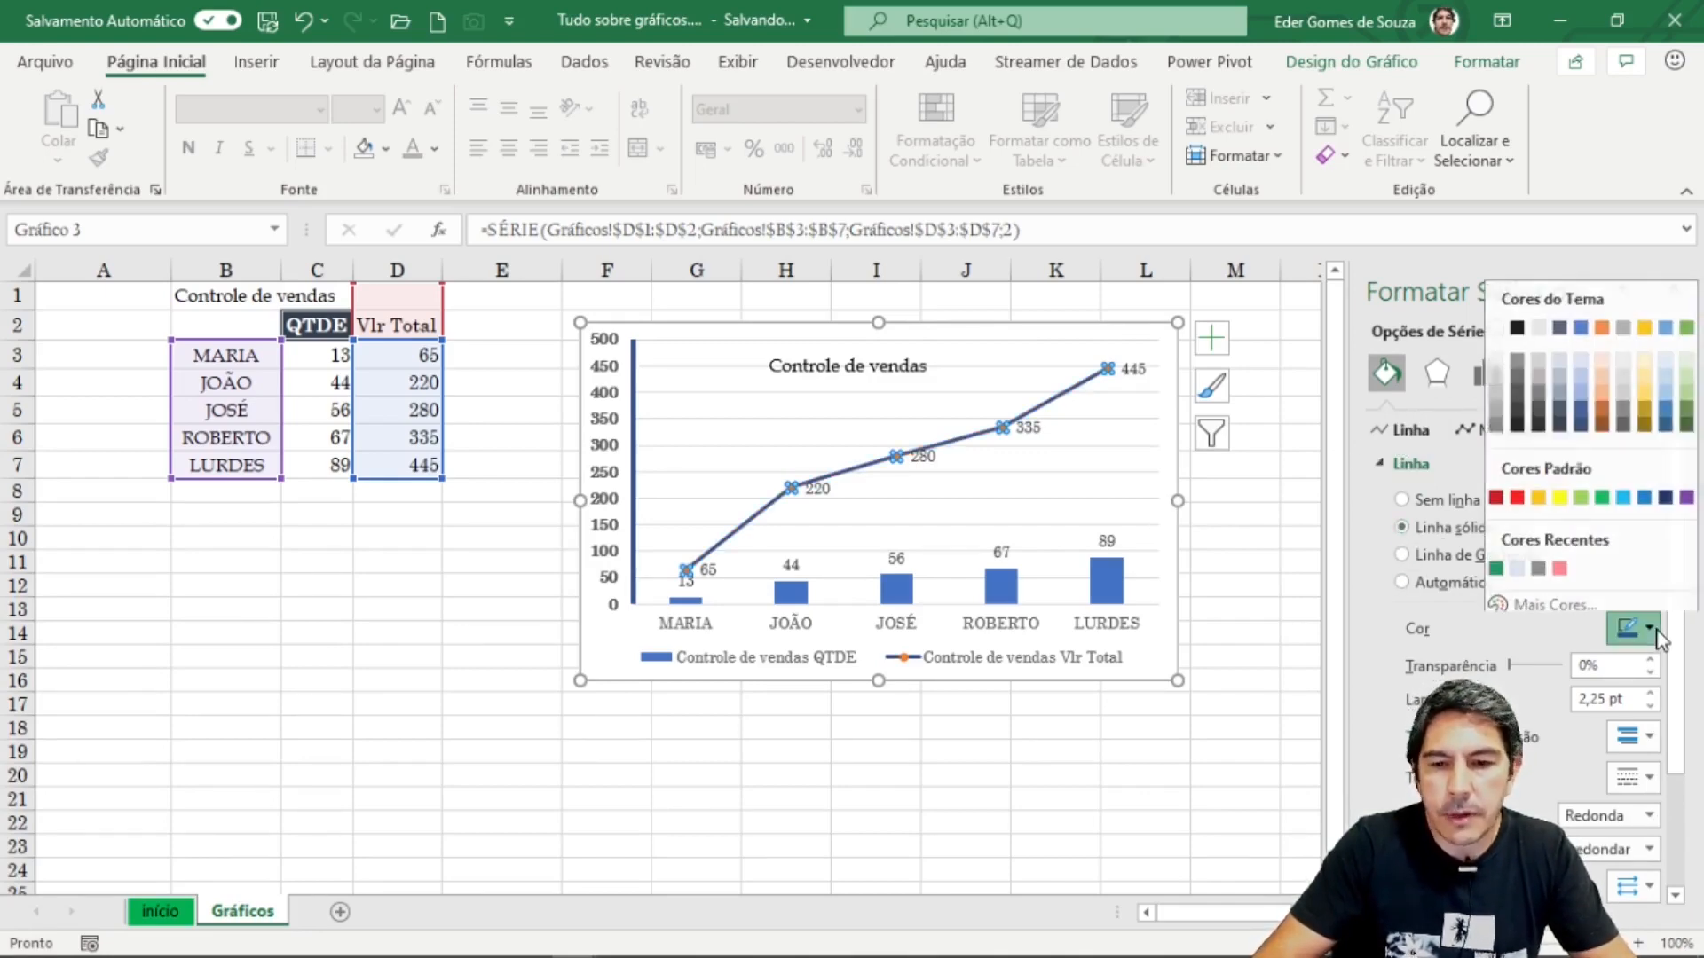
{"action": "left_click", "coordinate": [1517, 321]}
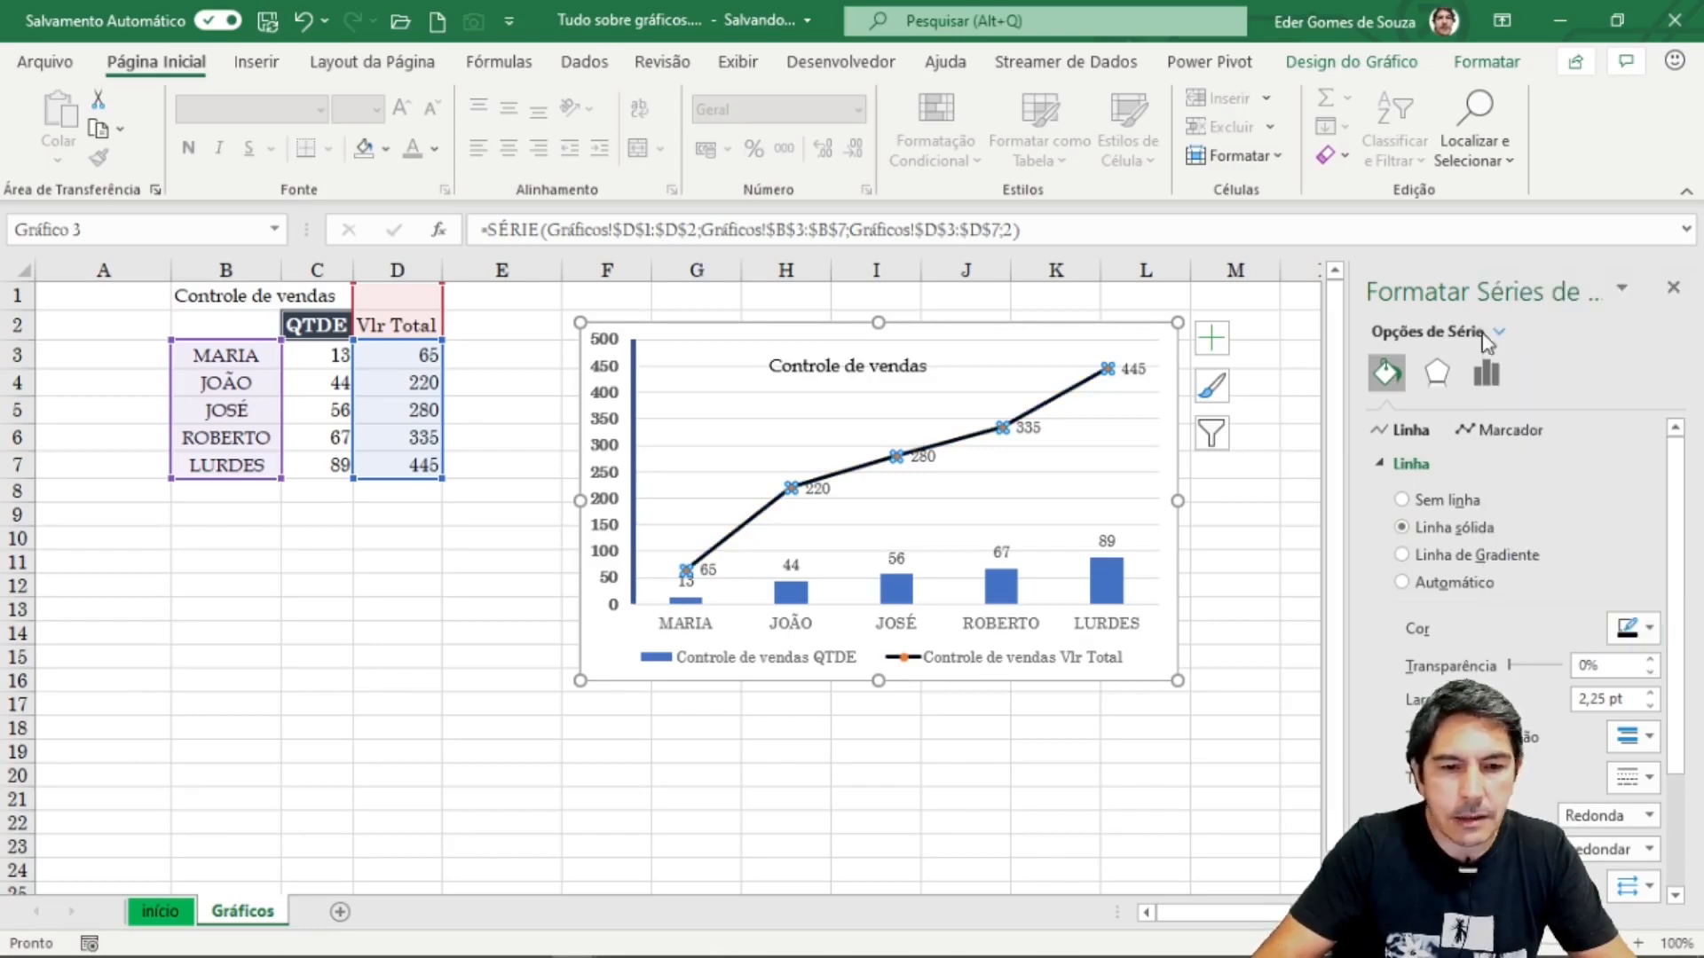
Step: Give the Vlr Total line built-in (Interno) square markers with size 13
{"action": "left_click", "coordinate": [1491, 431]}
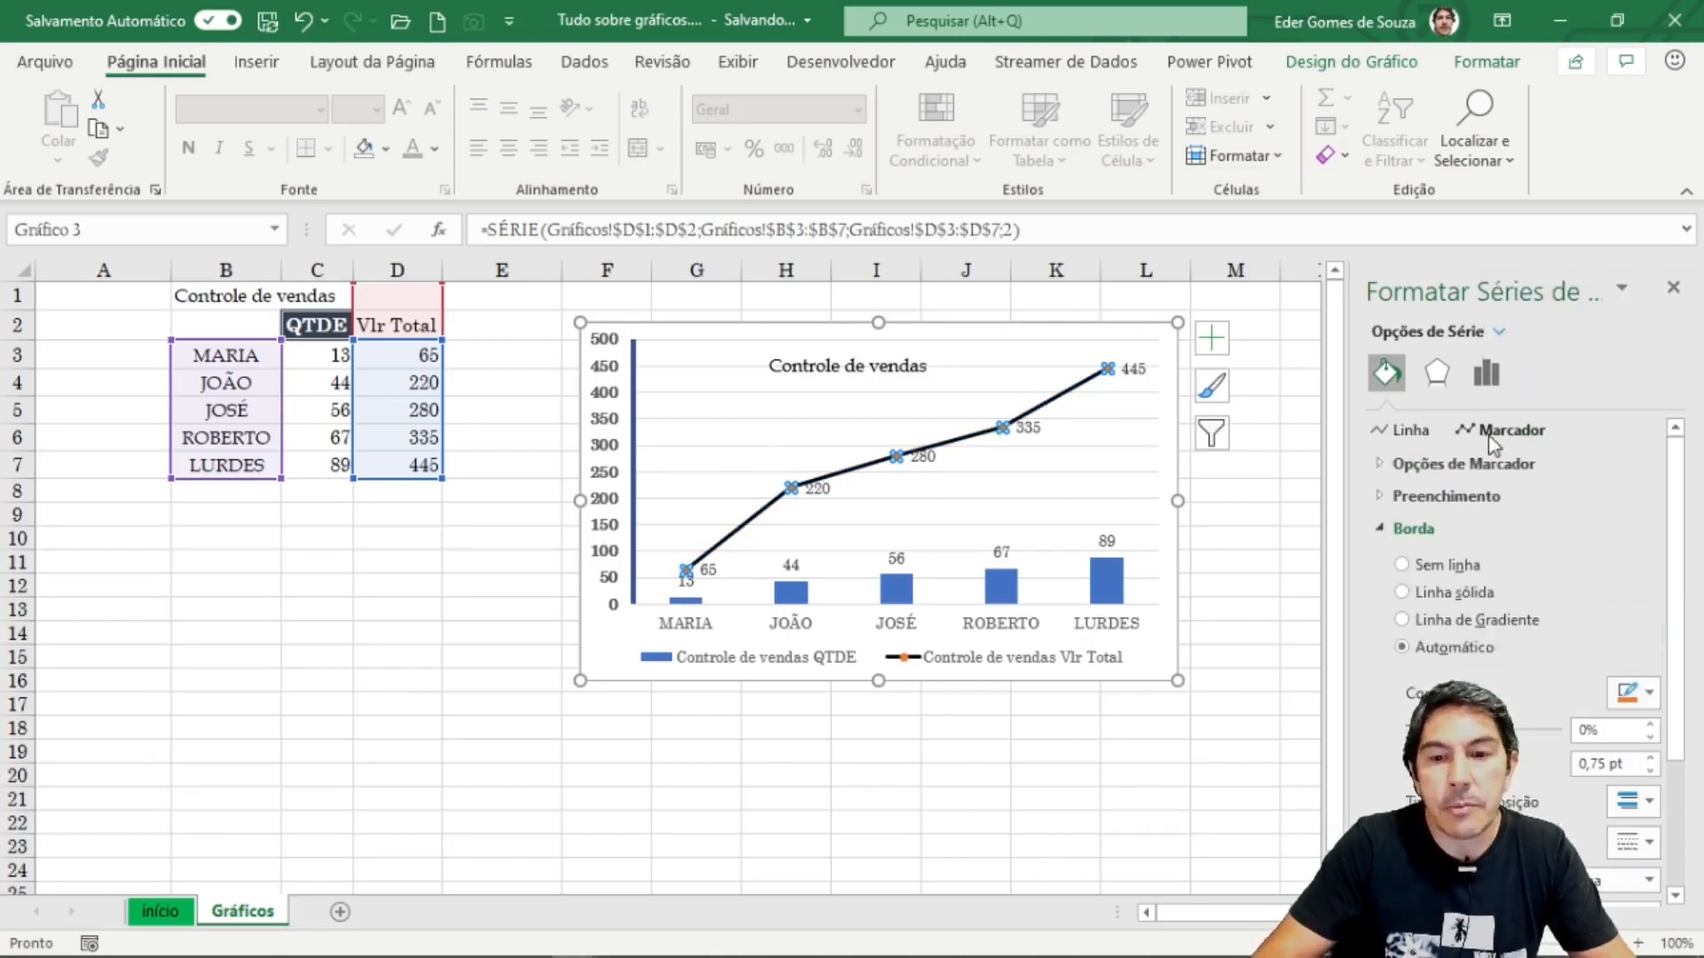
{"action": "left_click", "coordinate": [1379, 465]}
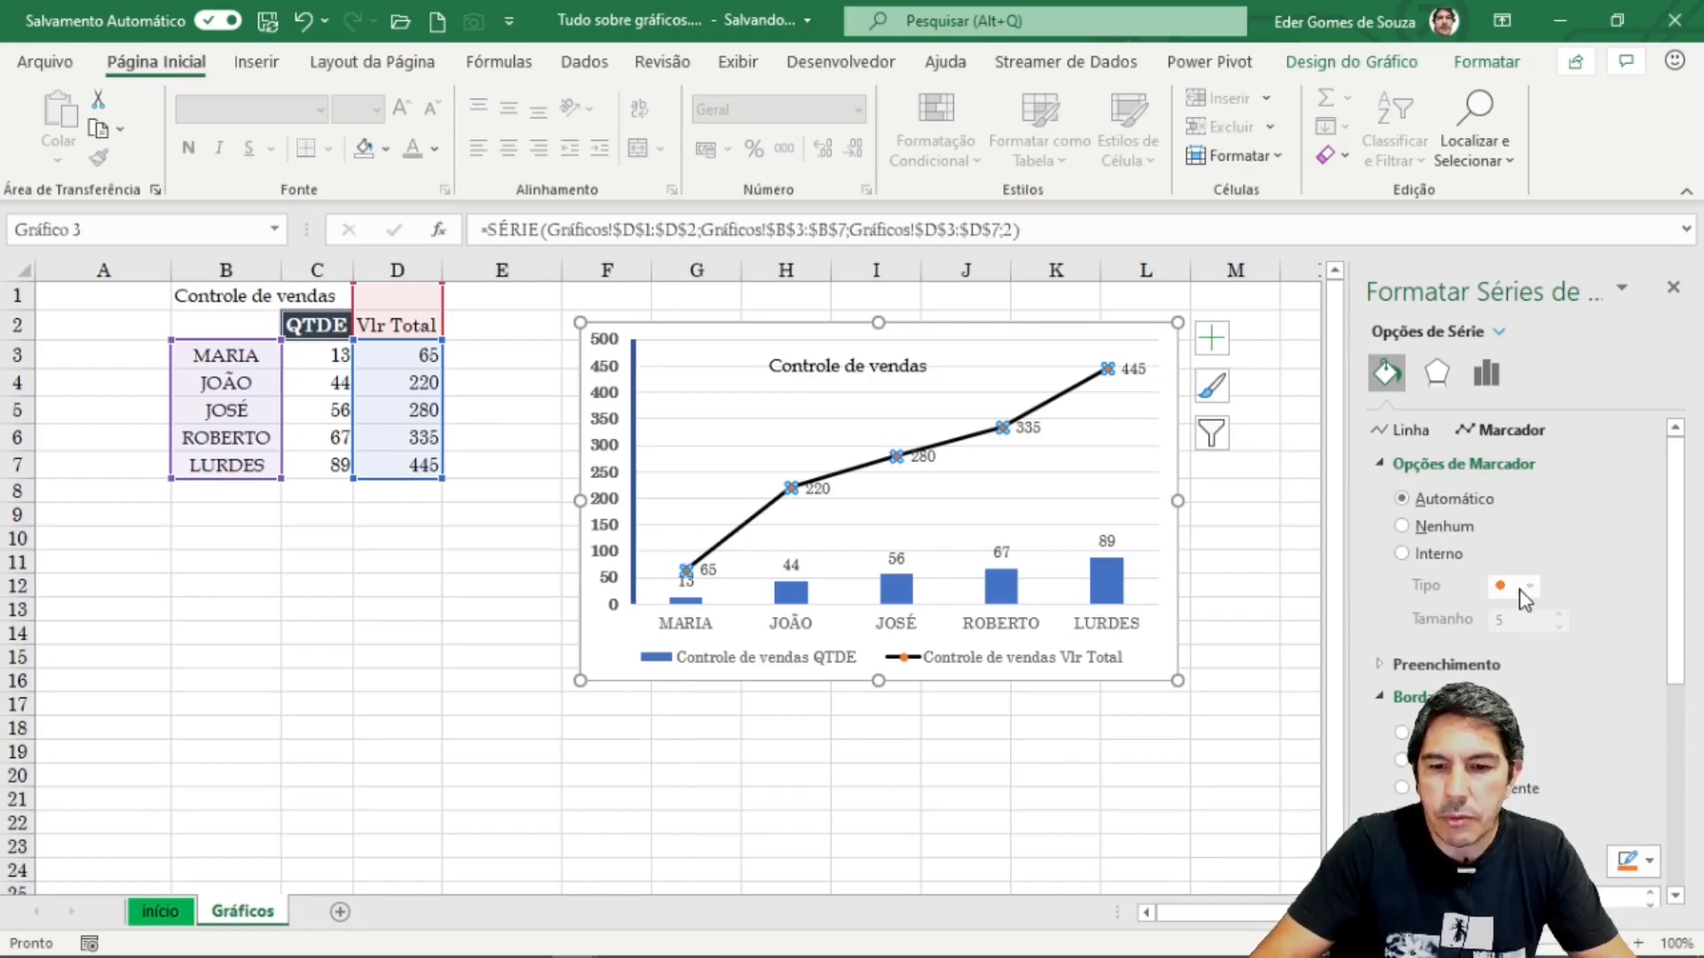
{"action": "left_click", "coordinate": [1403, 555]}
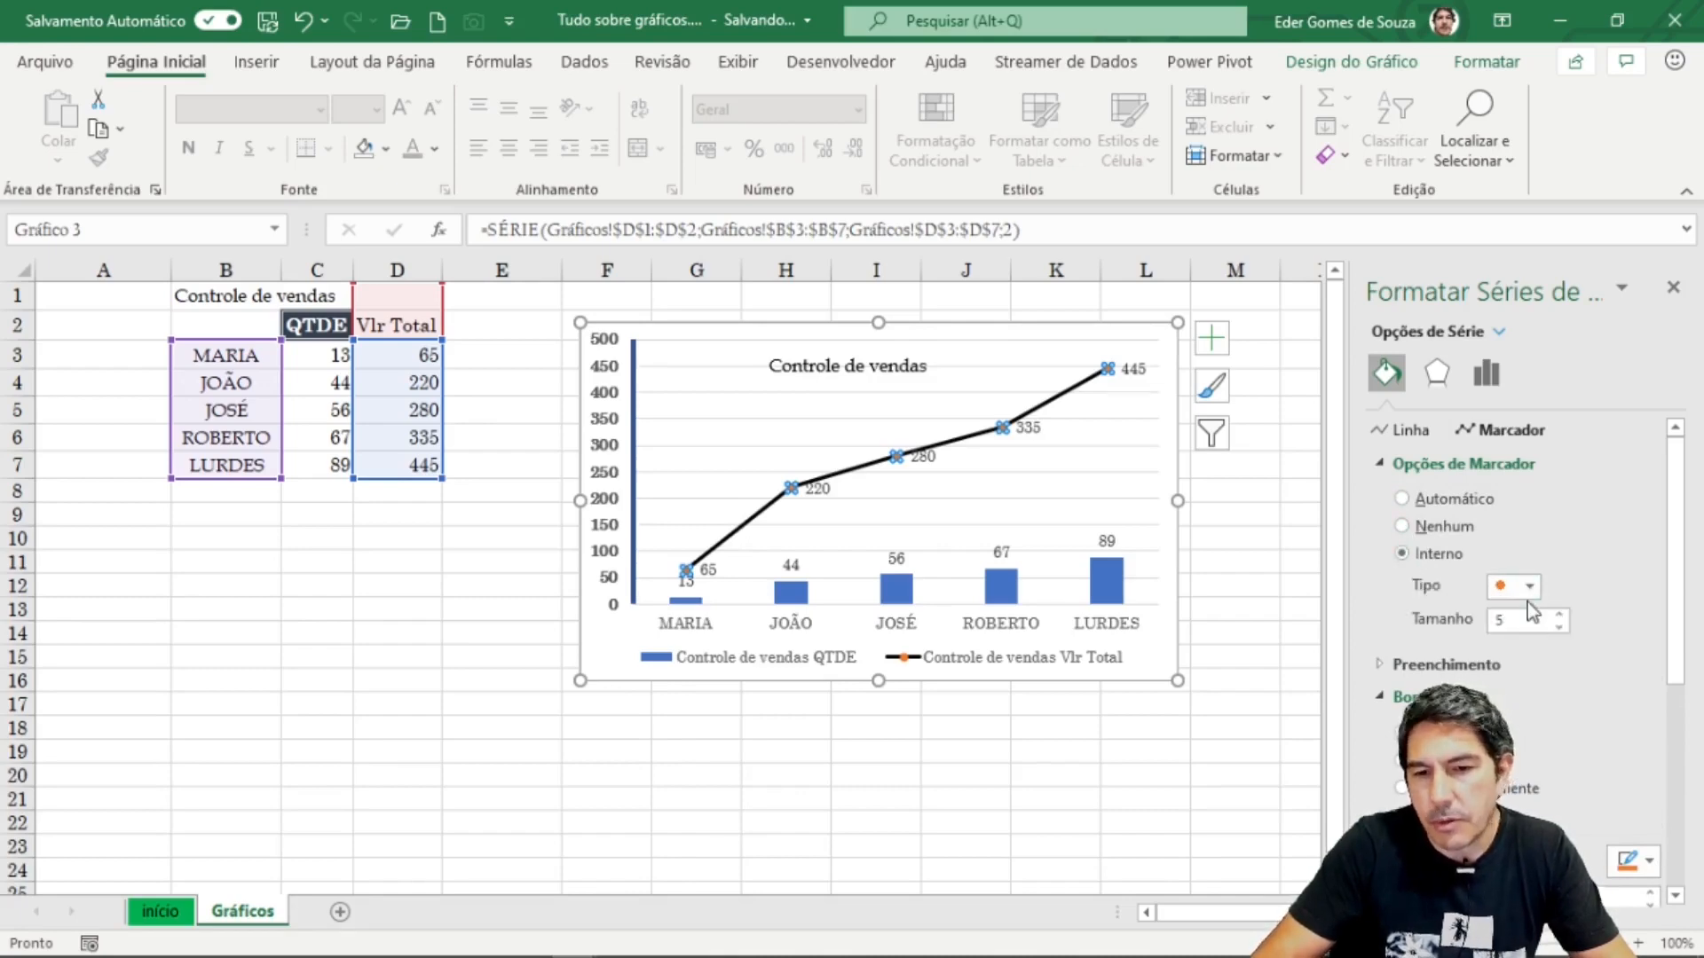
{"action": "left_click", "coordinate": [1529, 585]}
{"action": "left_click", "coordinate": [1512, 614]}
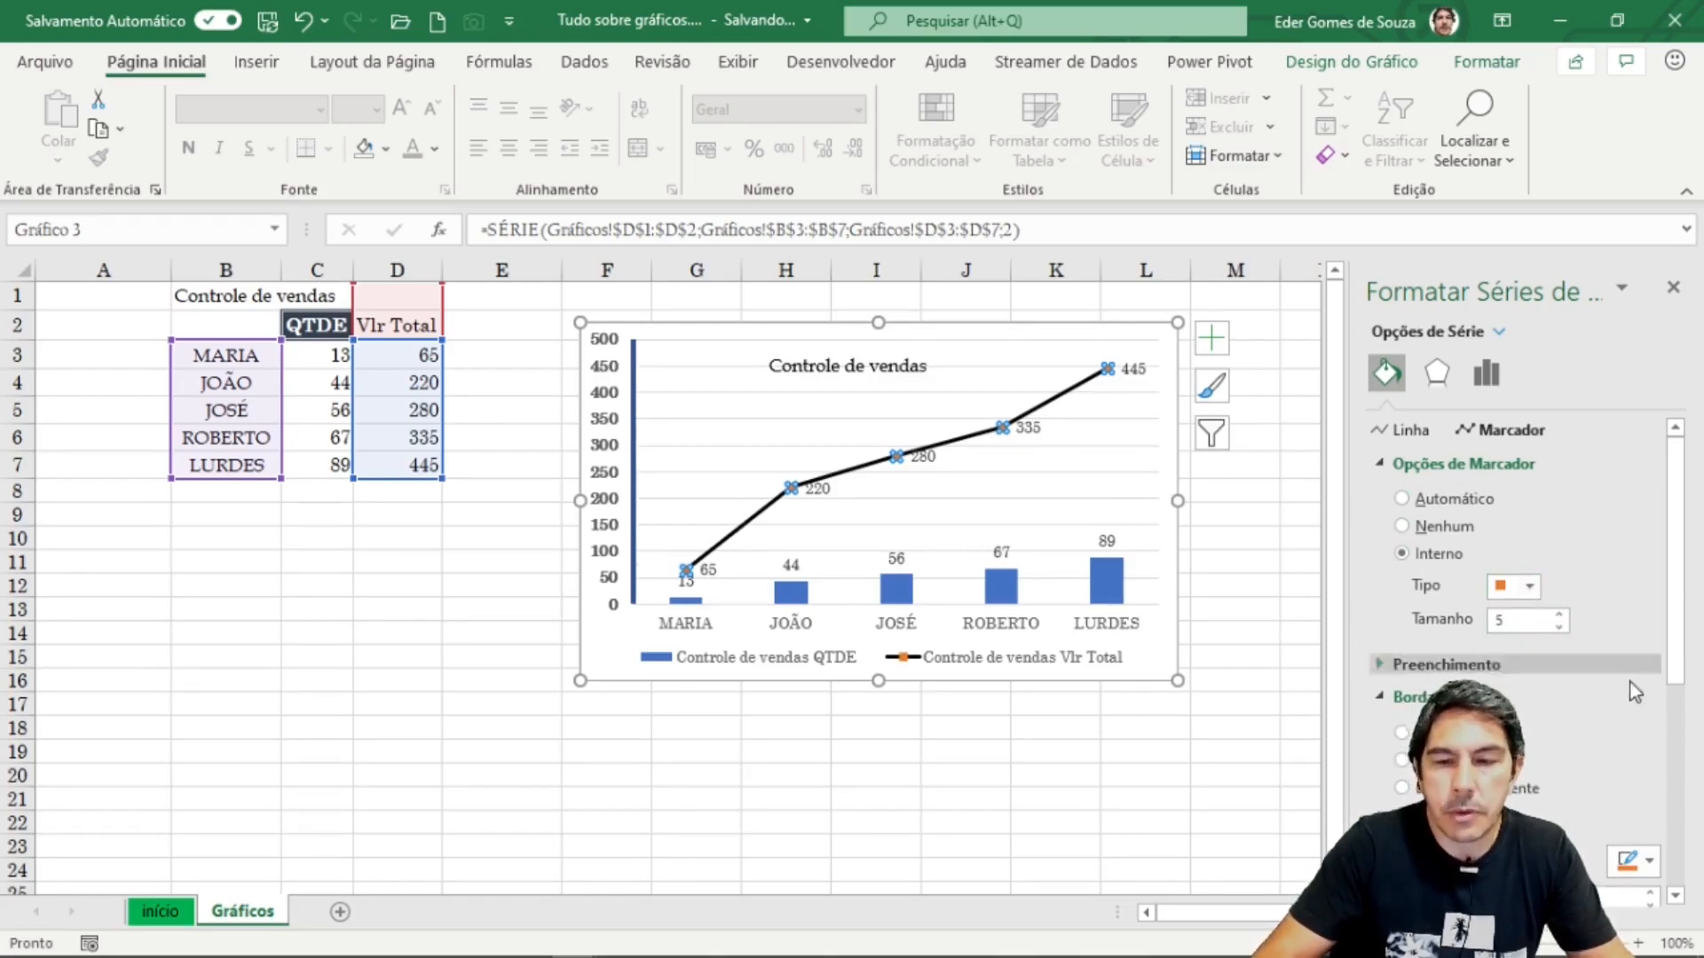
{"action": "left_click", "coordinate": [1559, 614]}
{"action": "left_click", "coordinate": [1560, 614]}
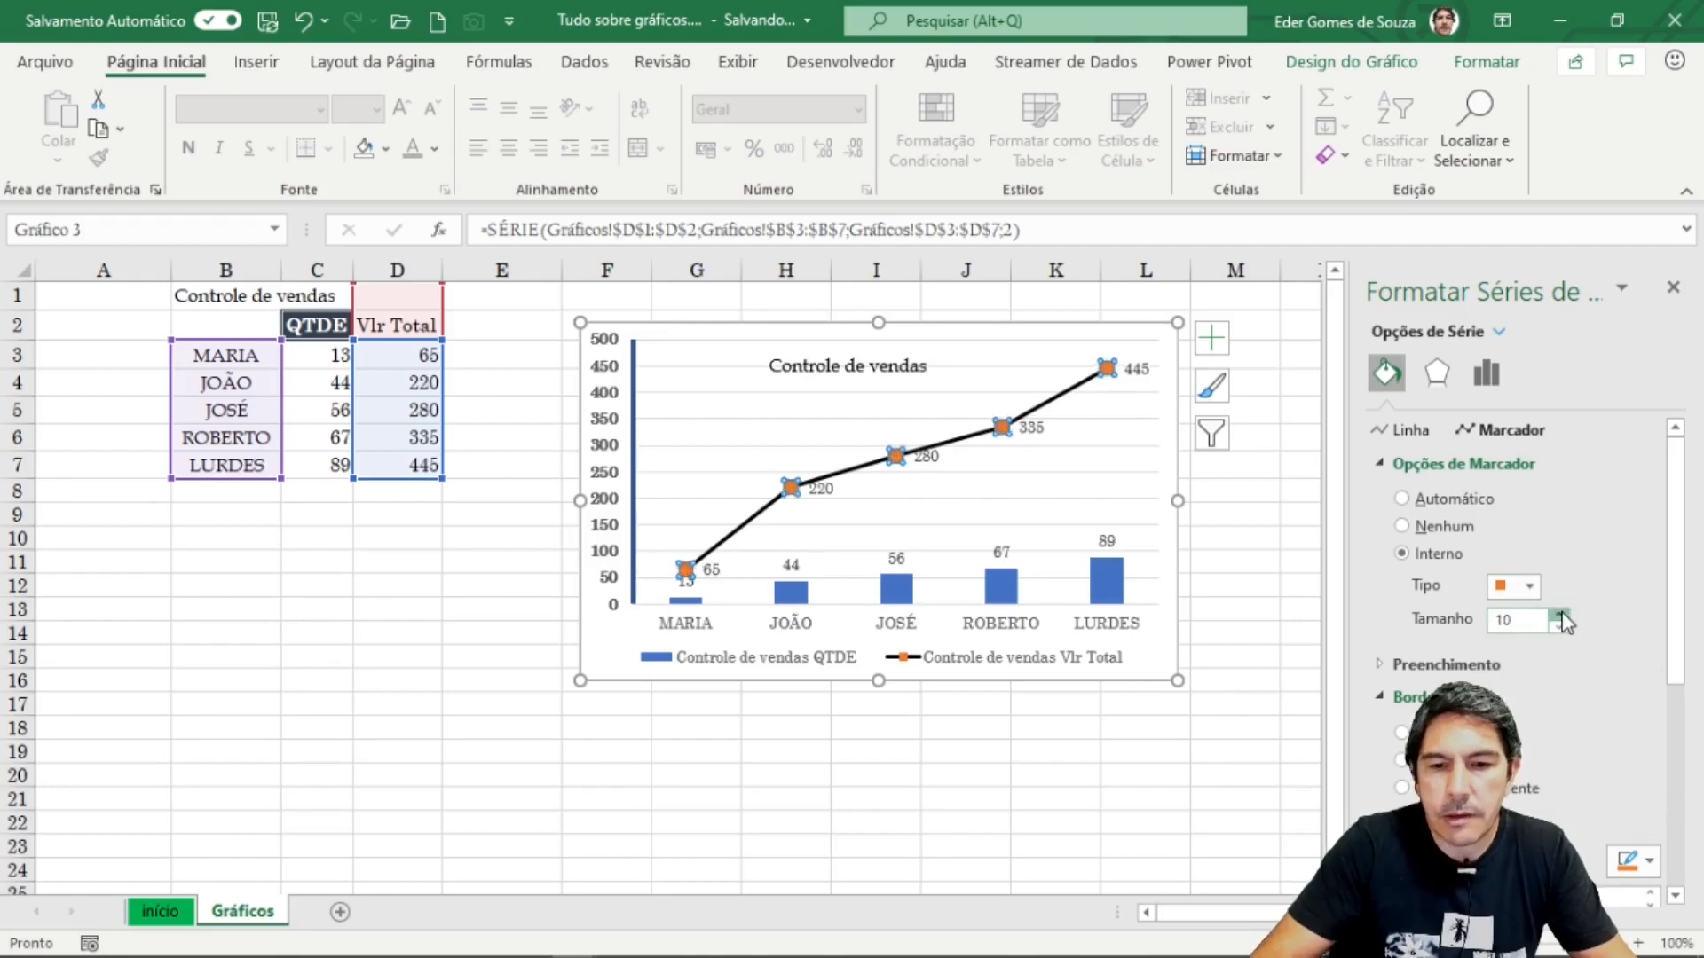
{"action": "left_click", "coordinate": [1559, 615]}
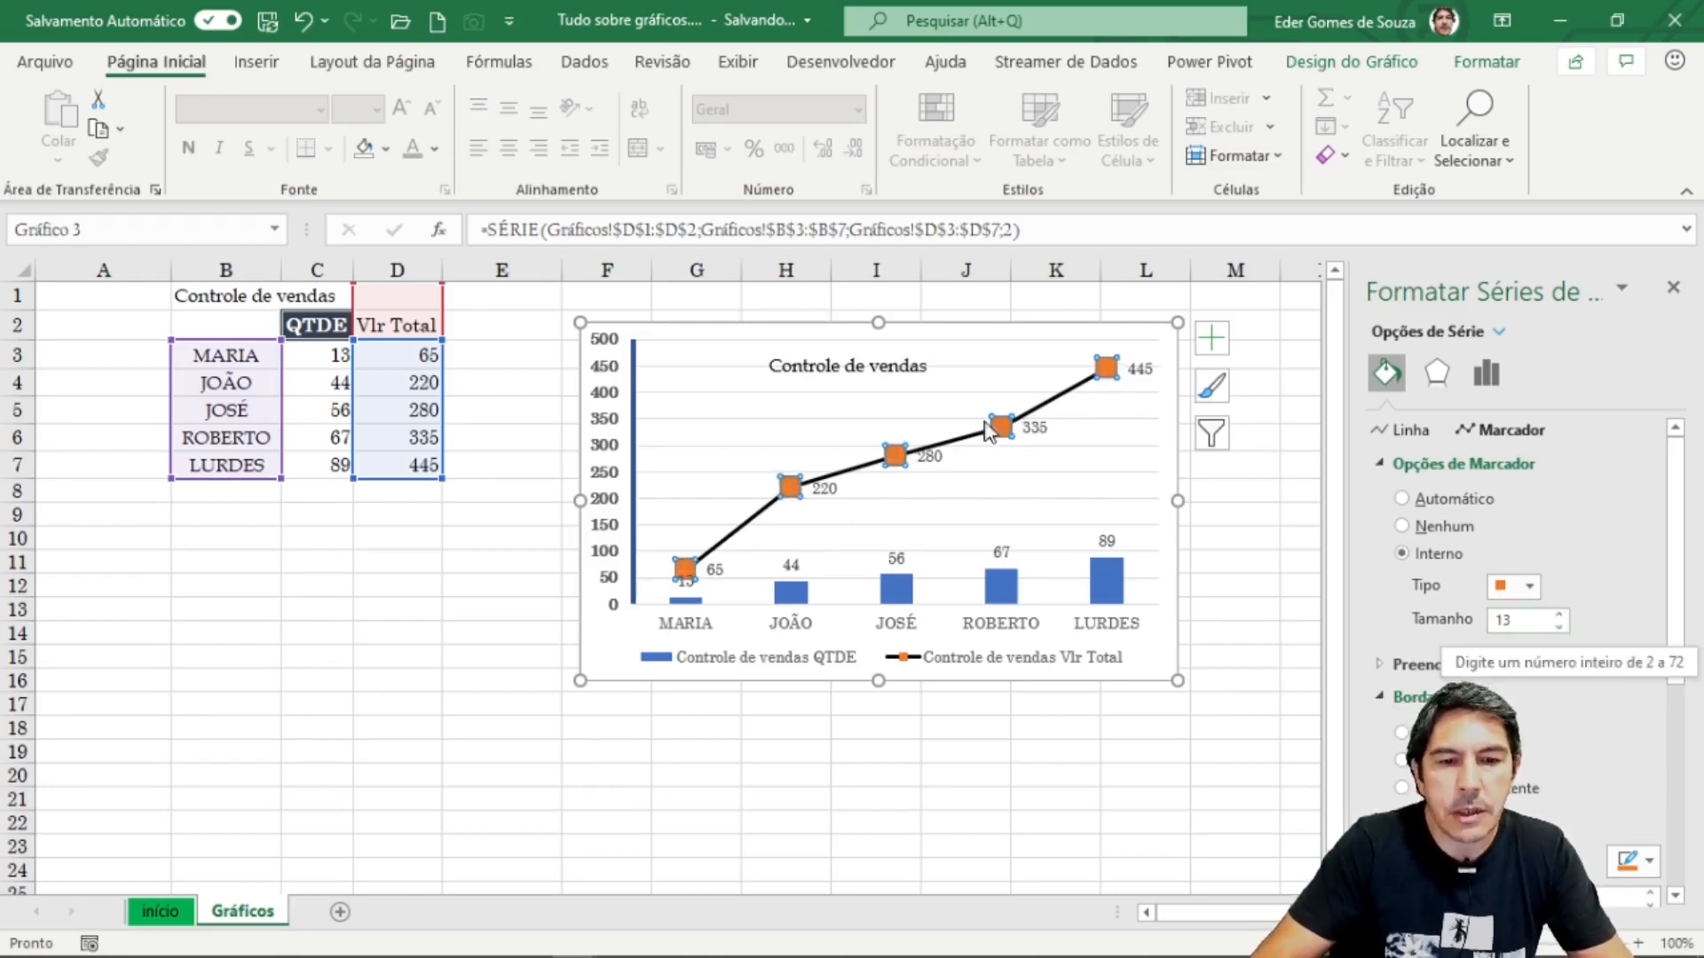
{"action": "left_click", "coordinate": [1132, 777]}
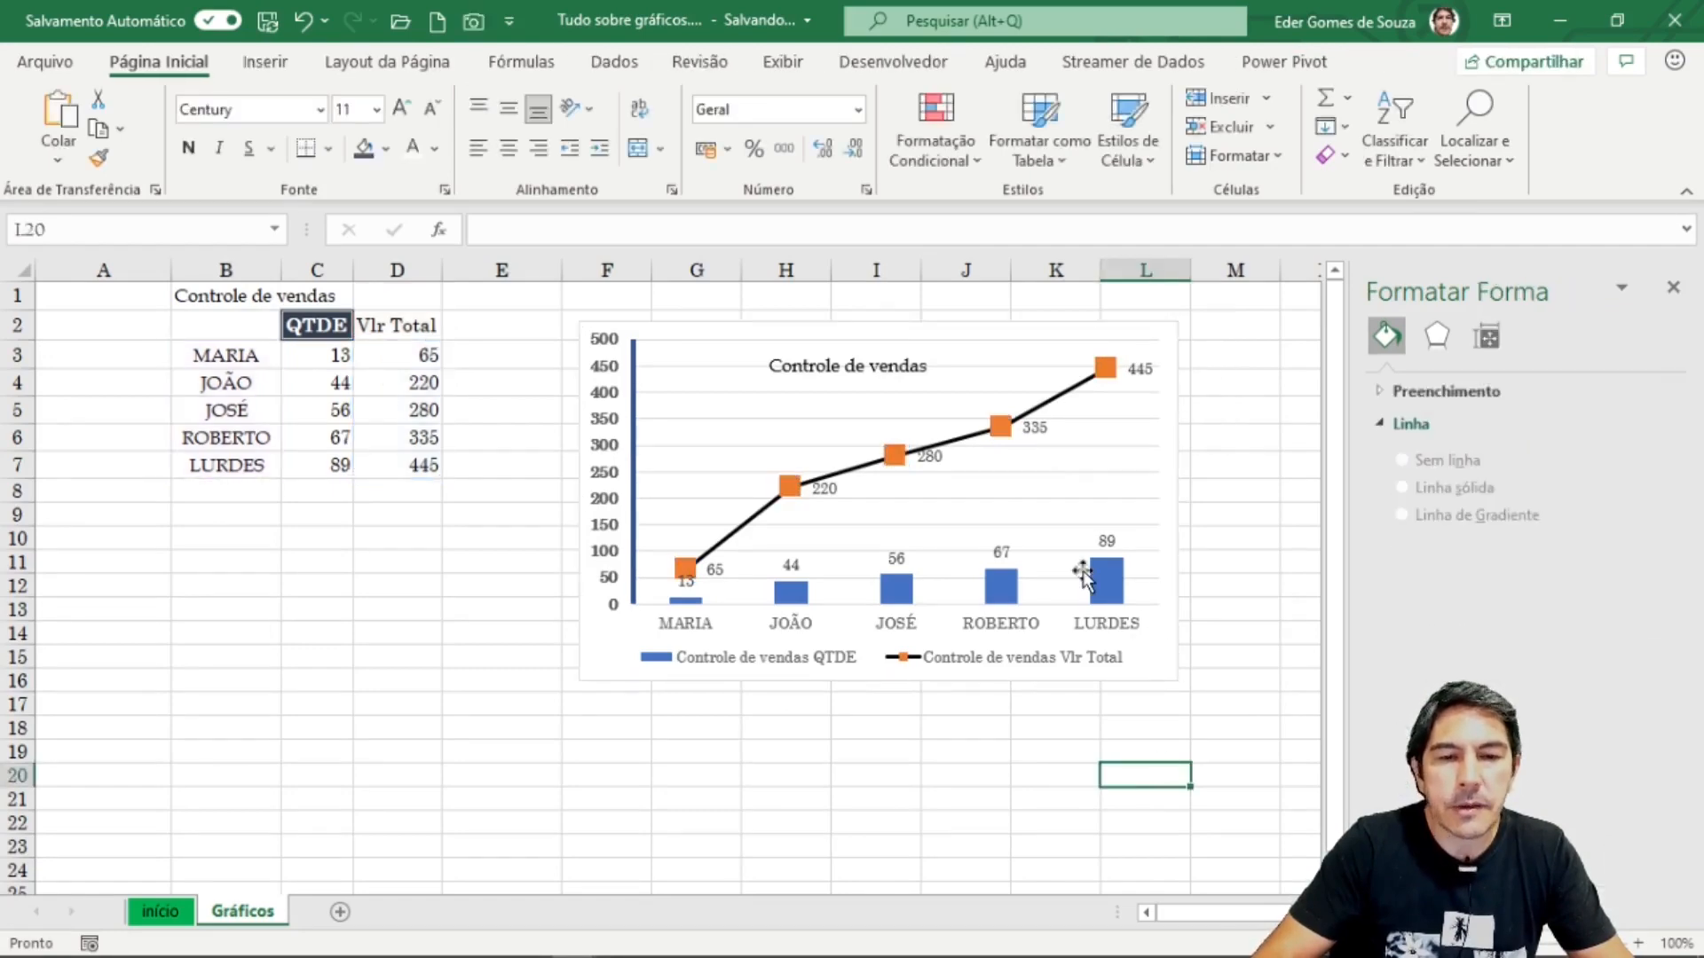